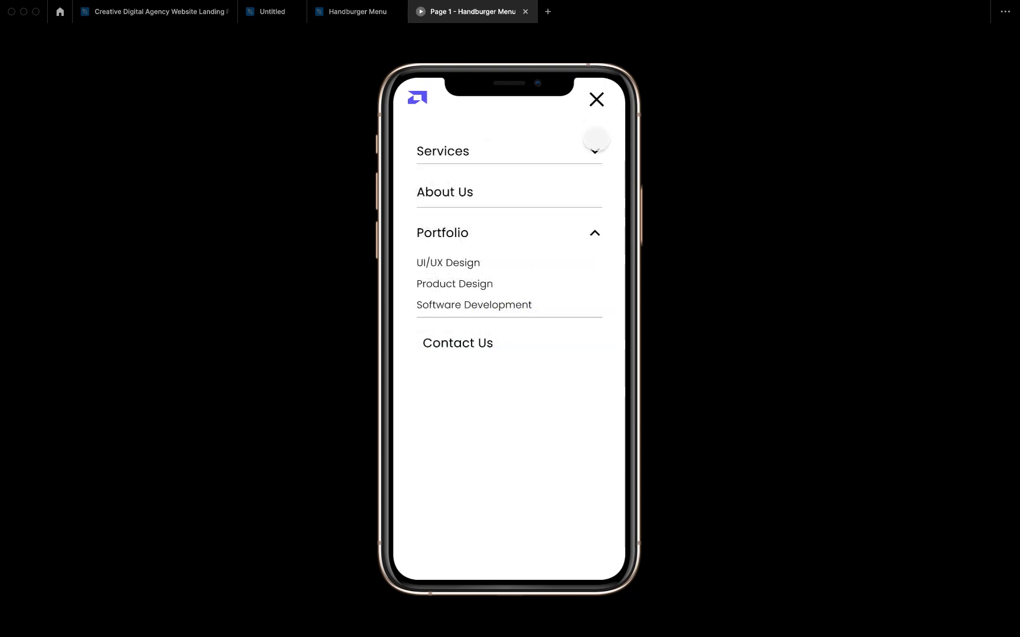
- Test the prototype's mobile menu by expanding and collapsing the Services and Portfolio submenus and closing the menu
{"action": "left_click", "coordinate": [595, 230]}
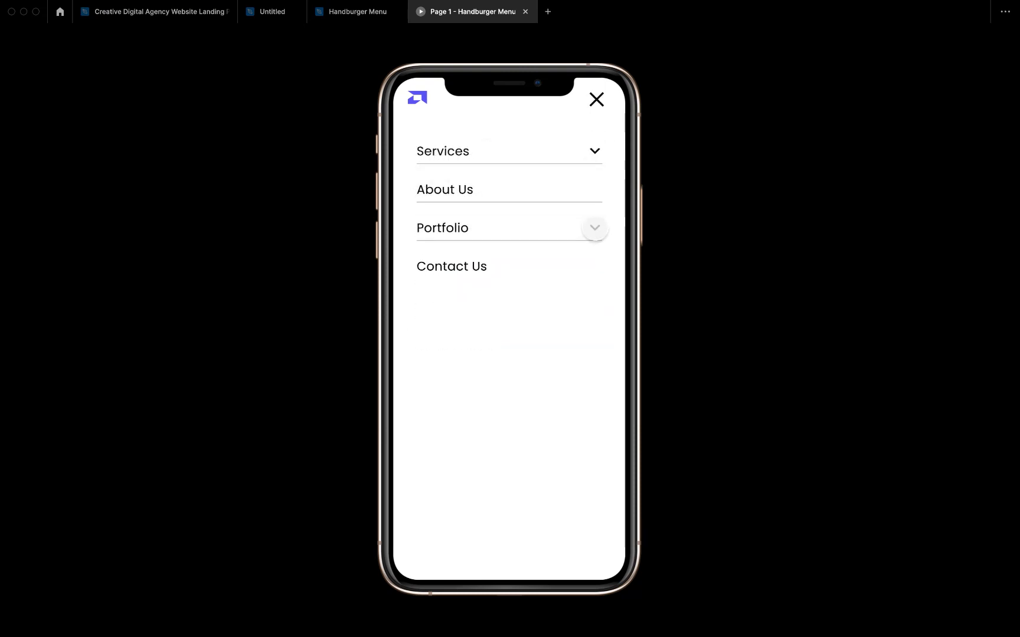
{"action": "left_click", "coordinate": [594, 153]}
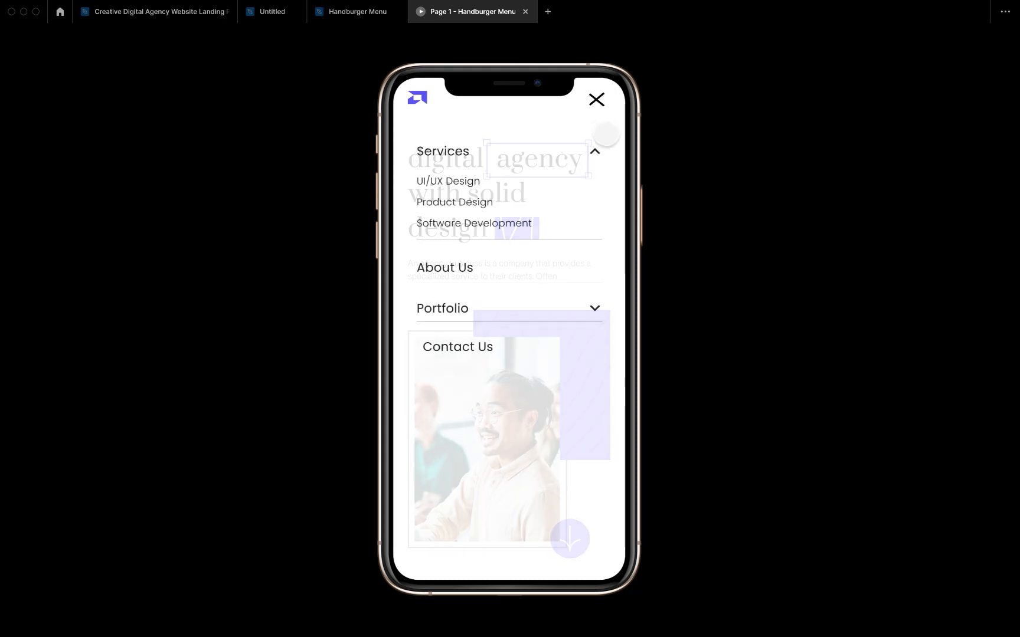
{"action": "left_click", "coordinate": [594, 154]}
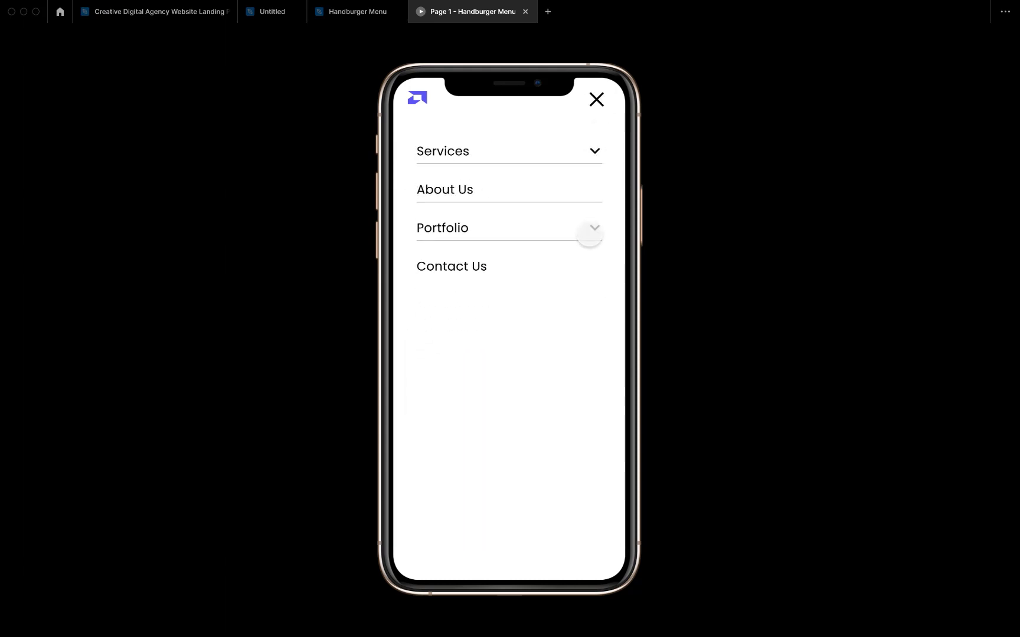
{"action": "left_click", "coordinate": [595, 229]}
{"action": "left_click", "coordinate": [602, 112]}
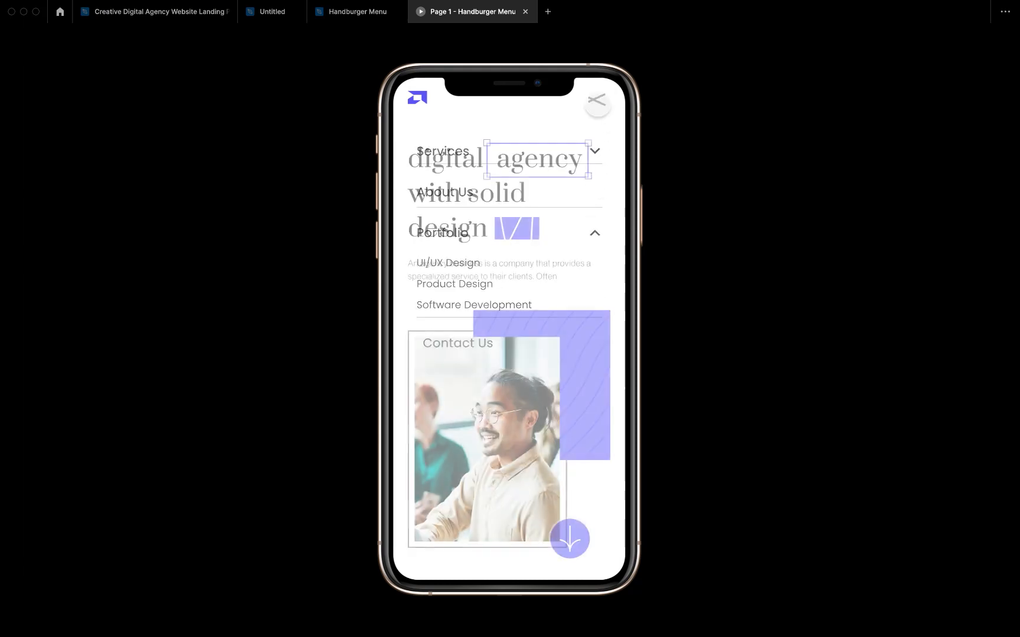
{"action": "left_click", "coordinate": [597, 108]}
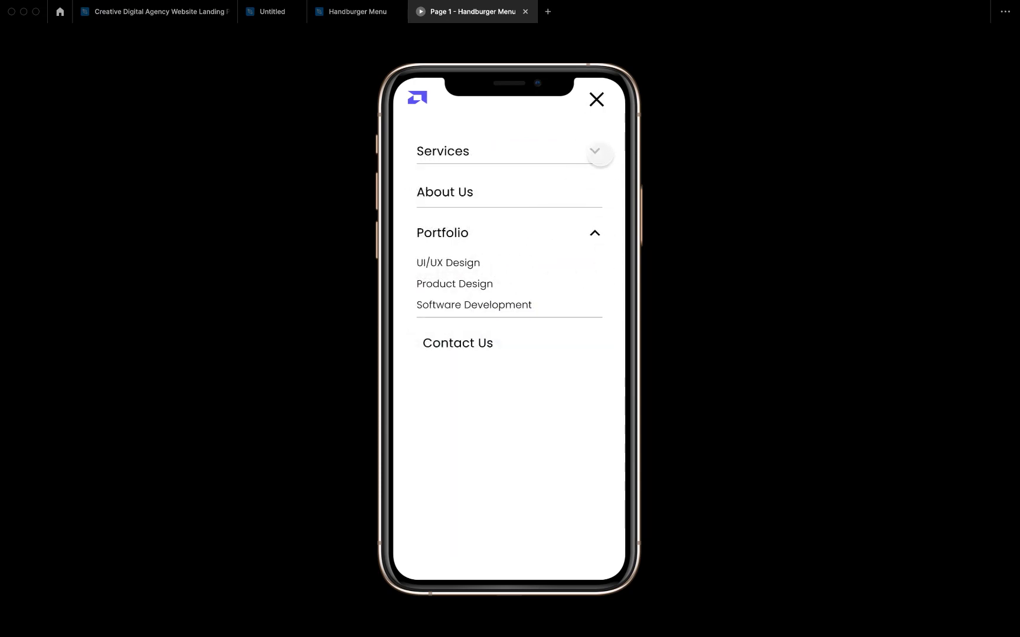
{"action": "left_click", "coordinate": [594, 233]}
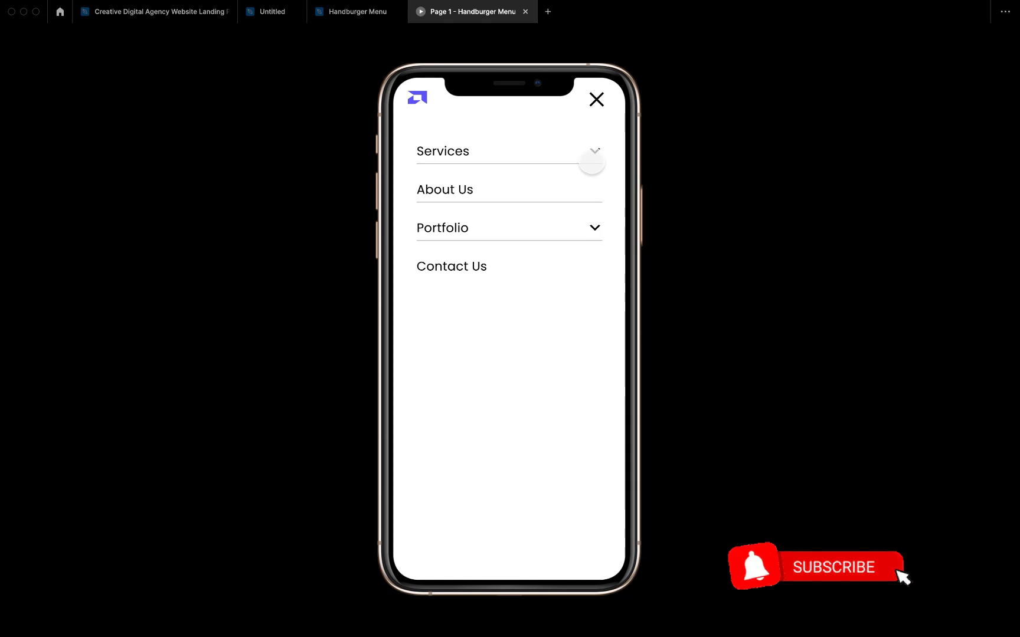
{"action": "left_click", "coordinate": [594, 151]}
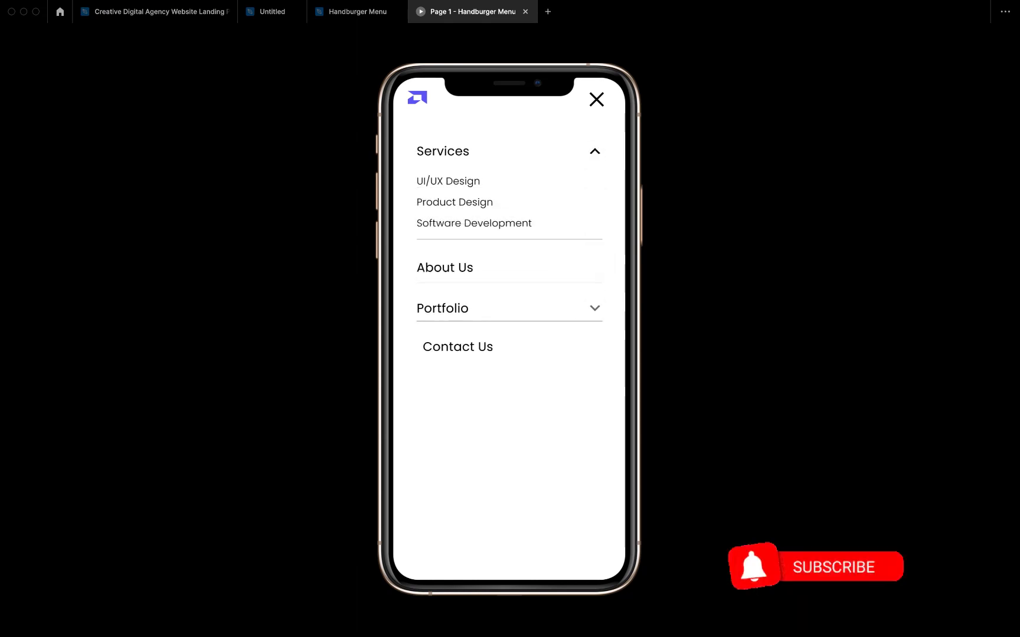
{"action": "left_click", "coordinate": [594, 308]}
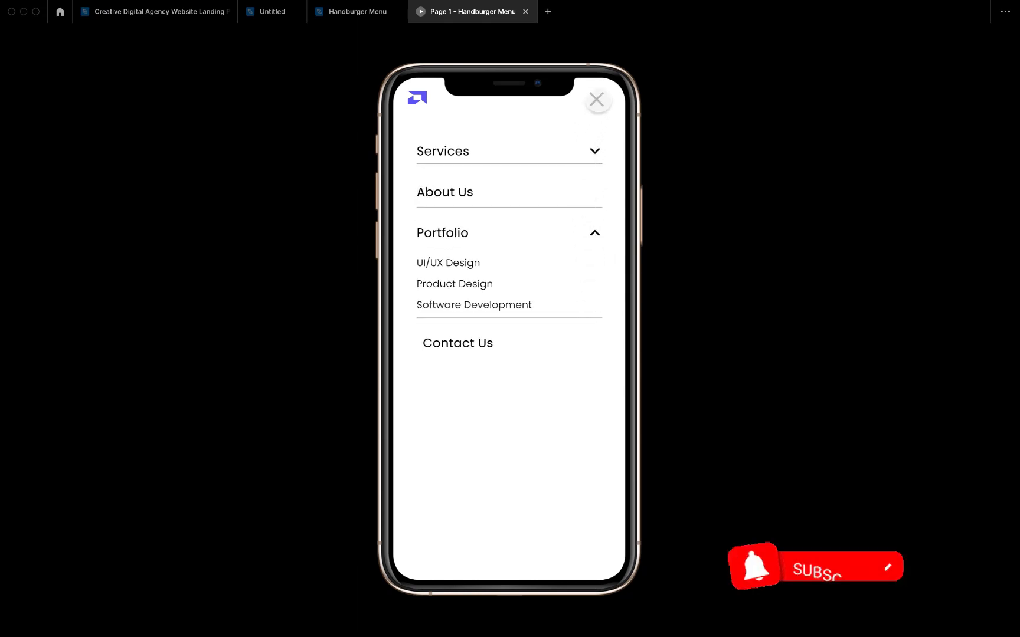
{"action": "left_click", "coordinate": [596, 99]}
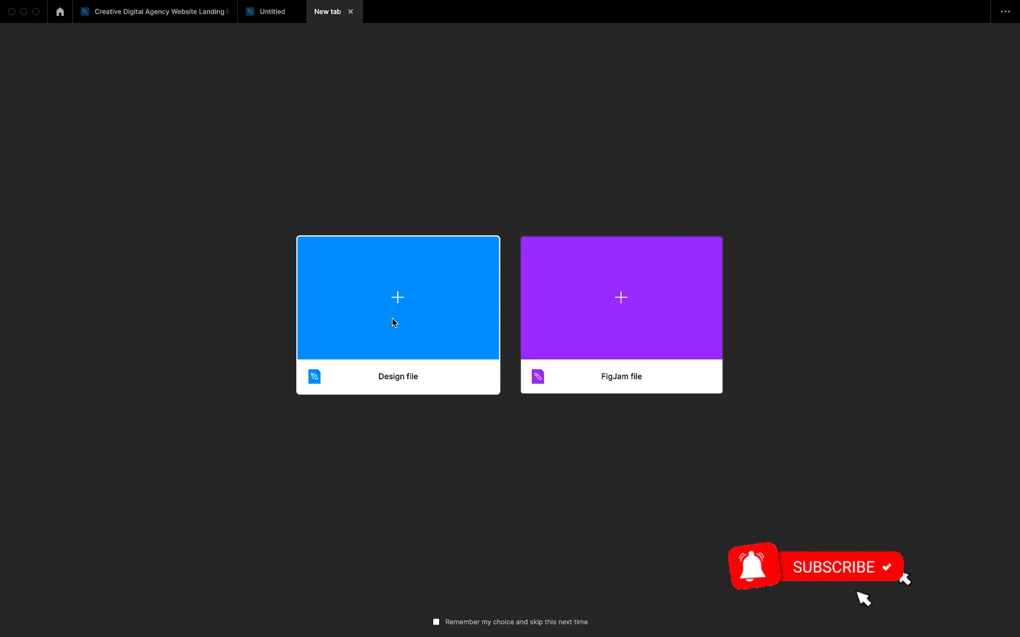
- Create a new design file and paste the copied Mobile Responsive frame onto its empty canvas
{"action": "left_click", "coordinate": [391, 321]}
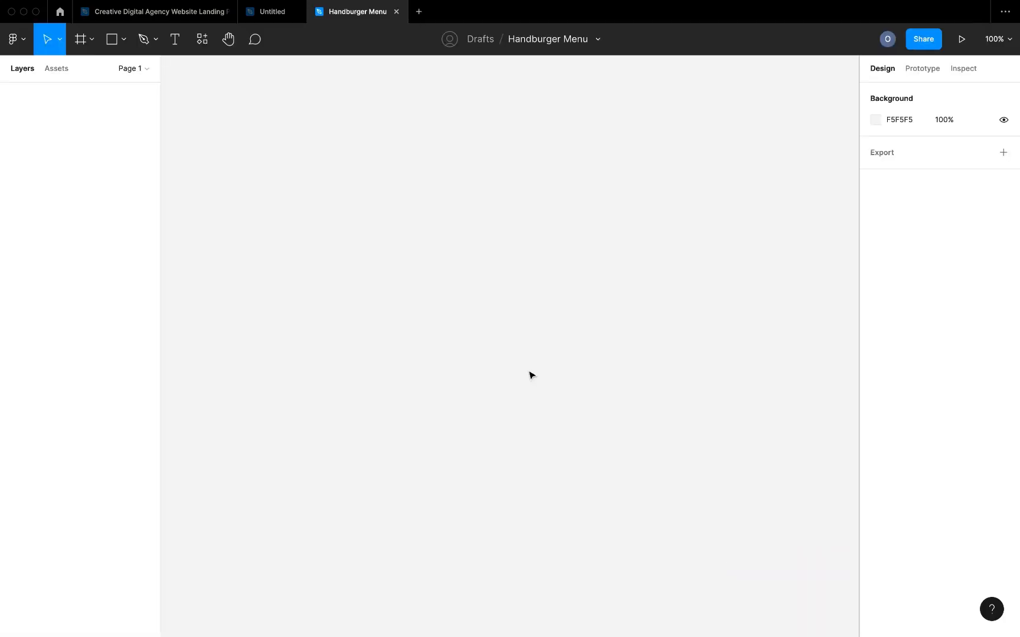
{"action": "key", "text": "ctrl+v"}
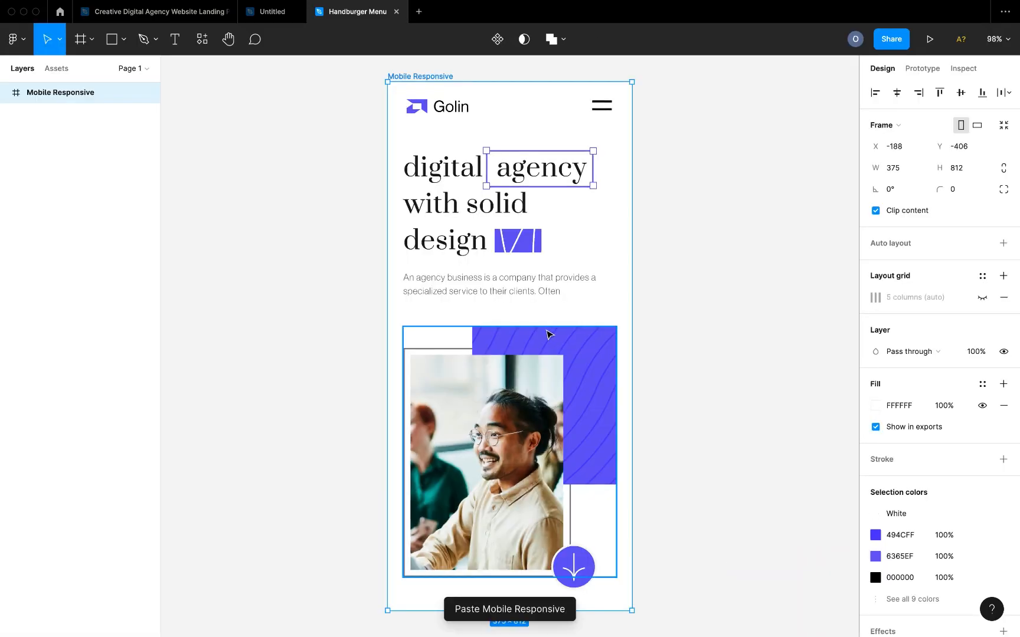
{"action": "scroll", "coordinate": [547, 333], "scroll_direction": "down", "scroll_amount": 3}
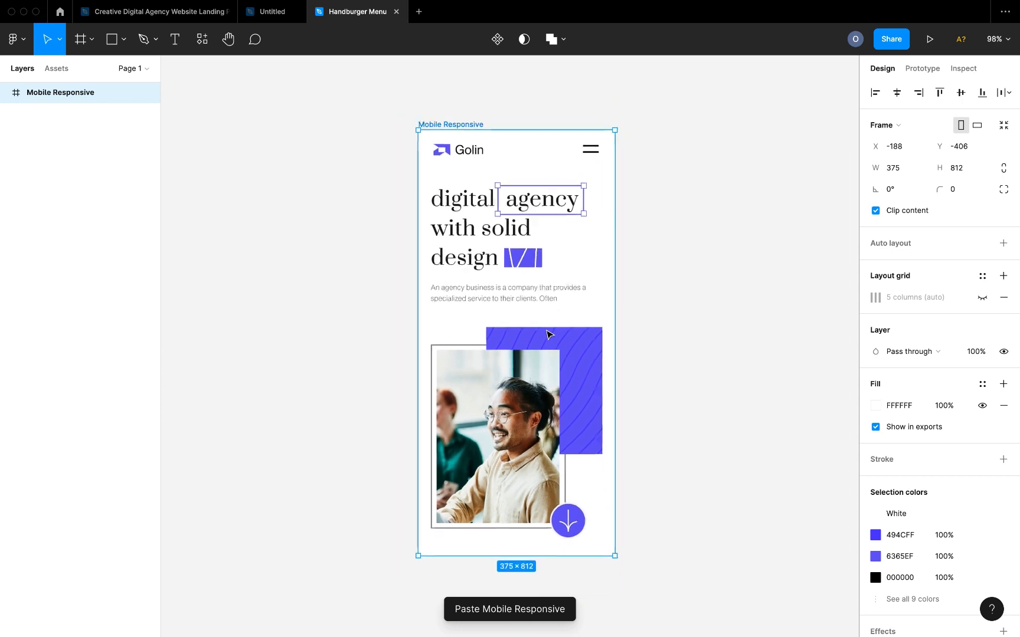
{"action": "left_click", "coordinate": [654, 238]}
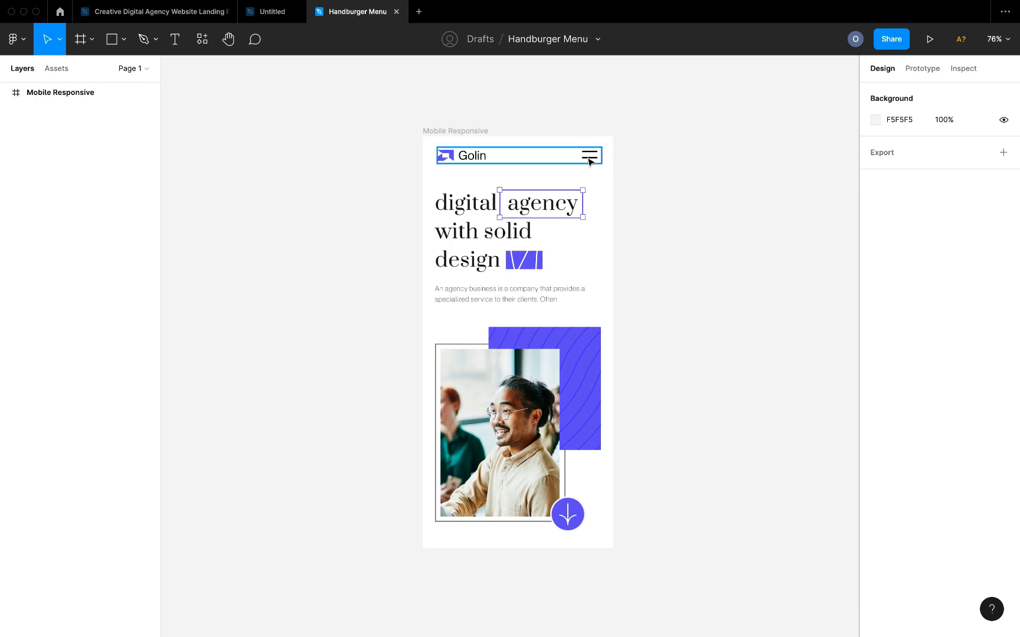
- Examine the Web UI, Mobile Responsive and Full Version frames in the Creative Digital Agency Website Landing Page file
{"action": "left_click", "coordinate": [186, 13]}
{"action": "scroll", "coordinate": [351, 195], "scroll_direction": "right", "scroll_amount": 5}
{"action": "scroll", "coordinate": [351, 195], "scroll_direction": "down", "scroll_amount": 3}
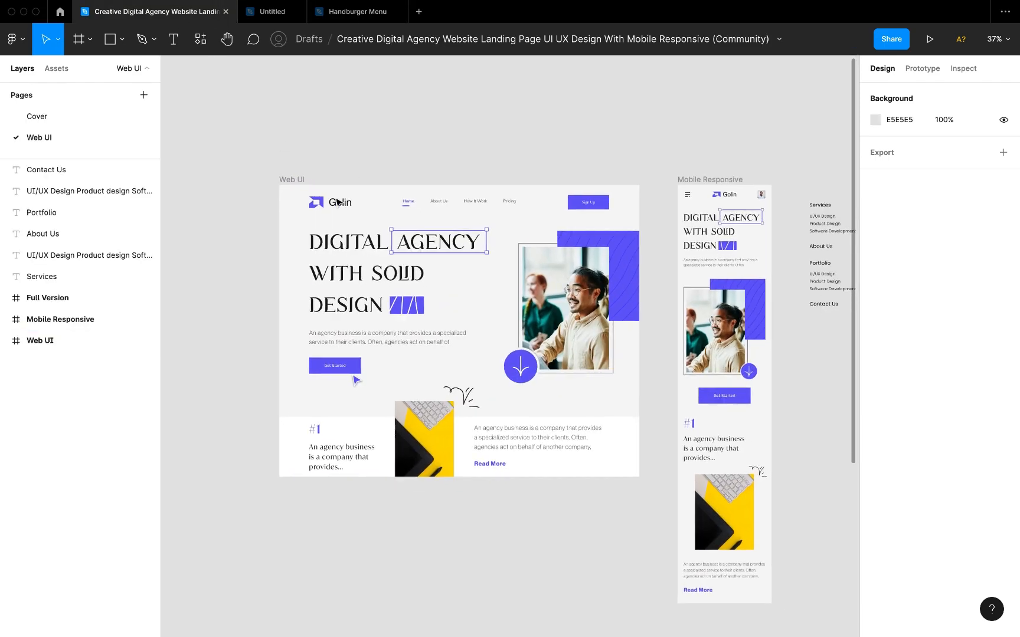
{"action": "scroll", "coordinate": [393, 285], "scroll_direction": "down", "scroll_amount": 5}
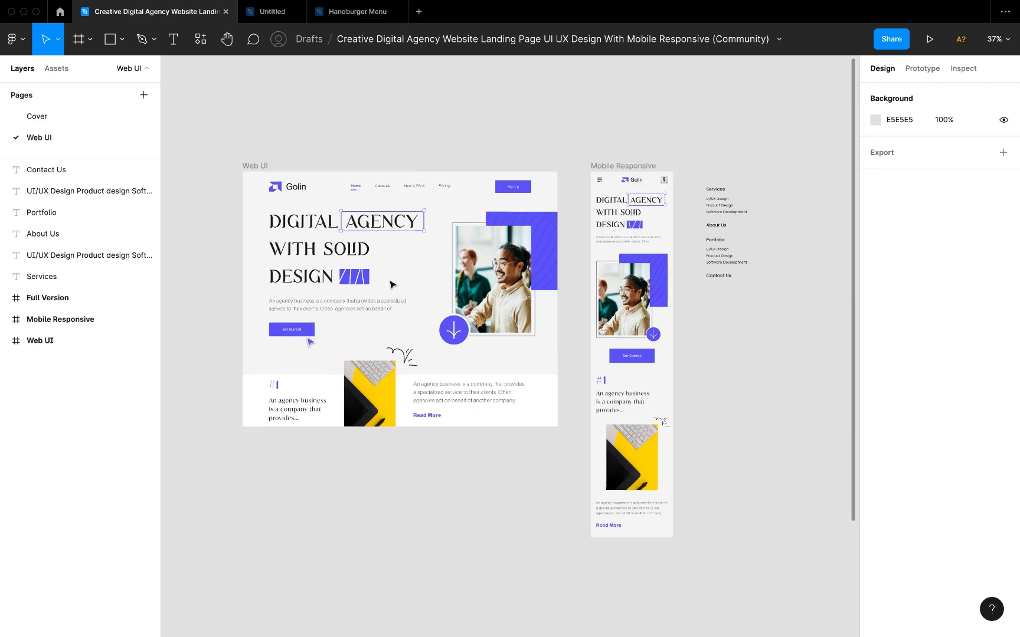
{"action": "scroll", "coordinate": [393, 292], "scroll_direction": "down", "scroll_amount": 5}
{"action": "scroll", "coordinate": [389, 357], "scroll_direction": "up", "scroll_amount": 5}
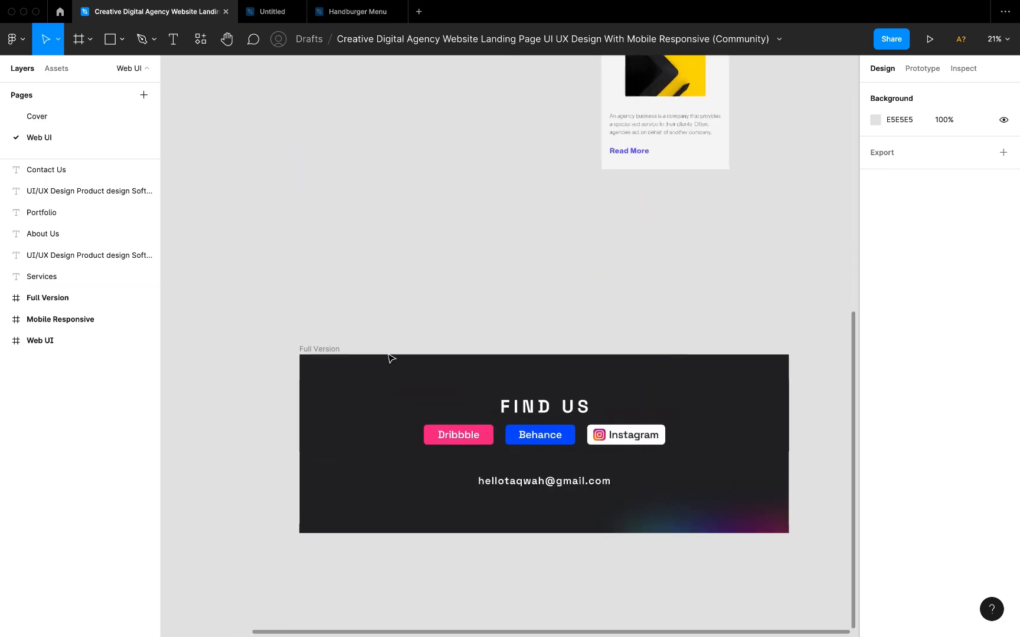
{"action": "scroll", "coordinate": [401, 383], "scroll_direction": "down", "scroll_amount": 2}
{"action": "scroll", "coordinate": [401, 383], "scroll_direction": "right", "scroll_amount": 2}
{"action": "scroll", "coordinate": [413, 415], "scroll_direction": "up", "scroll_amount": 5}
{"action": "scroll", "coordinate": [413, 415], "scroll_direction": "left", "scroll_amount": 3}
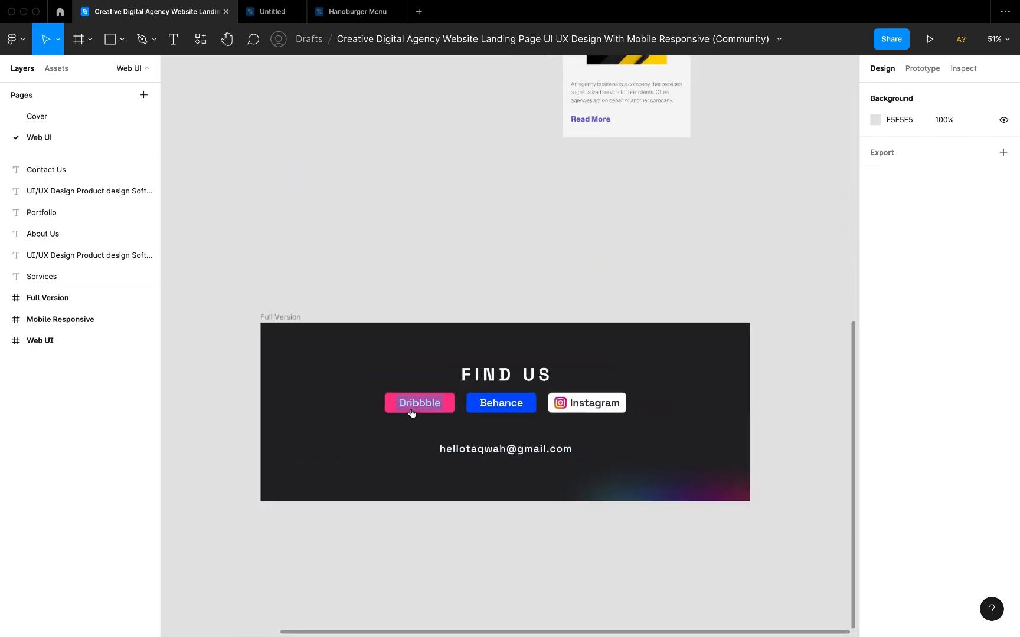
{"action": "scroll", "coordinate": [412, 413], "scroll_direction": "down", "scroll_amount": 5}
{"action": "scroll", "coordinate": [411, 417], "scroll_direction": "up", "scroll_amount": 5}
{"action": "scroll", "coordinate": [411, 417], "scroll_direction": "left", "scroll_amount": 2}
{"action": "scroll", "coordinate": [412, 416], "scroll_direction": "up", "scroll_amount": 3}
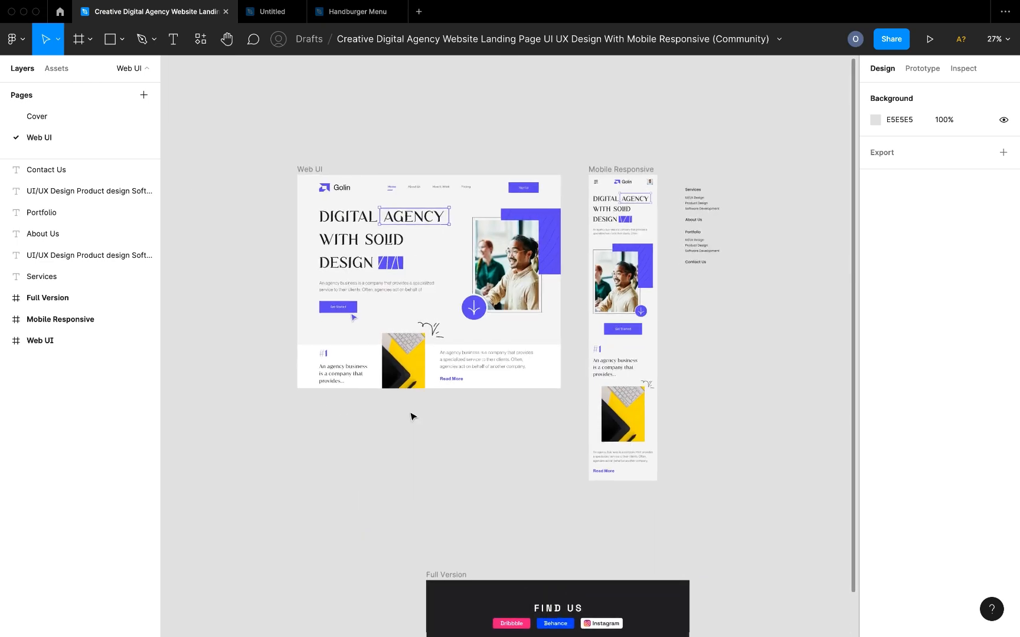
{"action": "scroll", "coordinate": [412, 416], "scroll_direction": "up", "scroll_amount": 2}
{"action": "scroll", "coordinate": [443, 279], "scroll_direction": "right", "scroll_amount": 3}
{"action": "scroll", "coordinate": [443, 279], "scroll_direction": "up", "scroll_amount": 1}
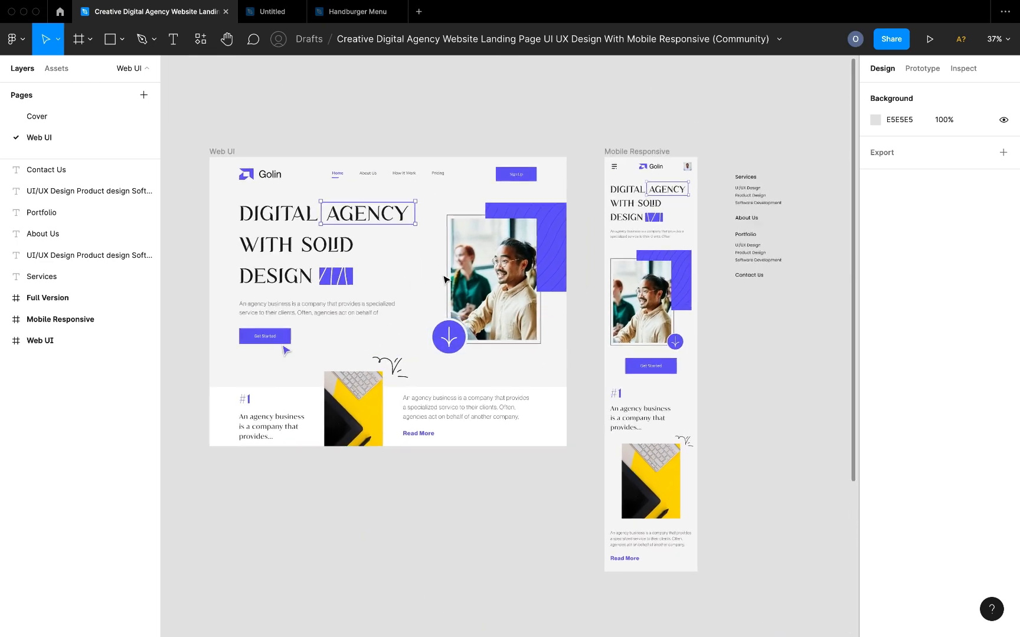
- Cut the six menu text layers from the agency file and paste them into the Handburger Menu file, beside the Mobile Responsive frame
{"action": "left_click_drag", "start_coordinate": [670, 180], "coordinate": [749, 332]}
{"action": "left_click", "coordinate": [749, 332]}
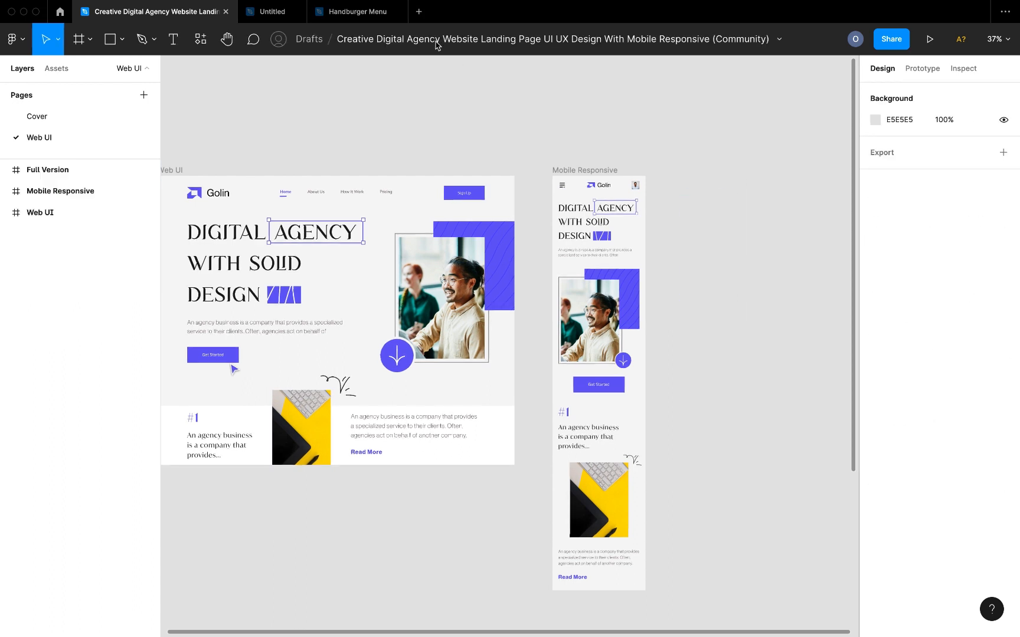
{"action": "left_click", "coordinate": [354, 12]}
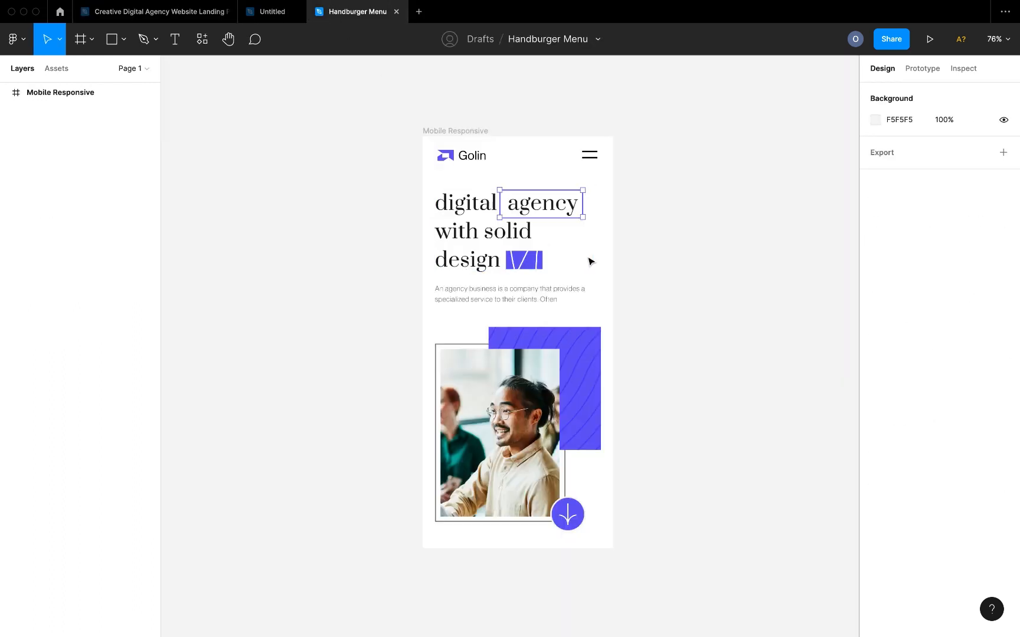
{"action": "scroll", "coordinate": [570, 252], "scroll_direction": "right", "scroll_amount": 2}
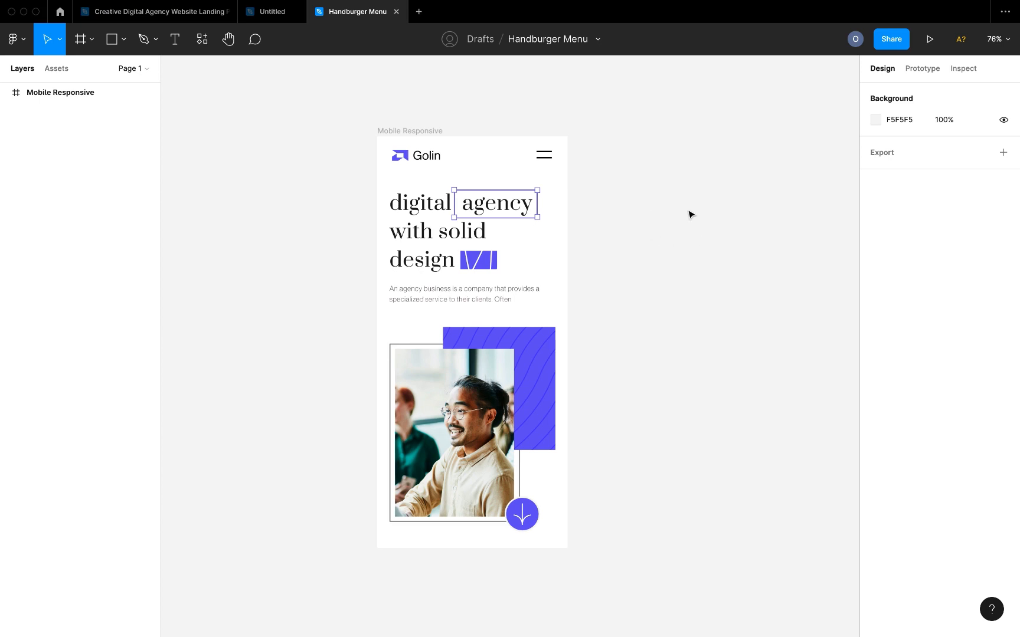
{"action": "key", "text": "super+v"}
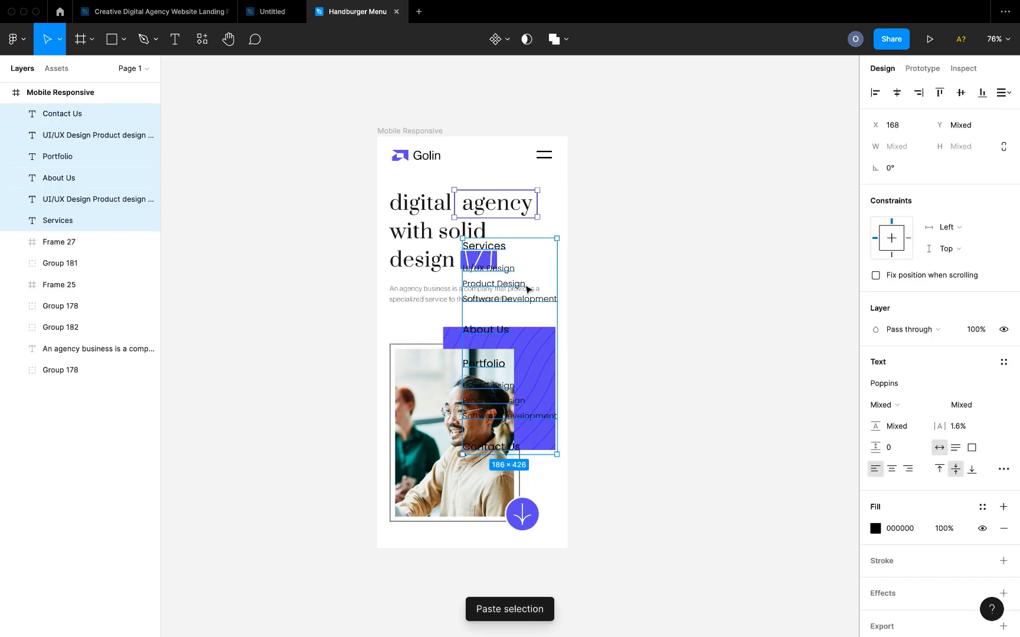
{"action": "left_click_drag", "start_coordinate": [528, 289], "coordinate": [696, 251]}
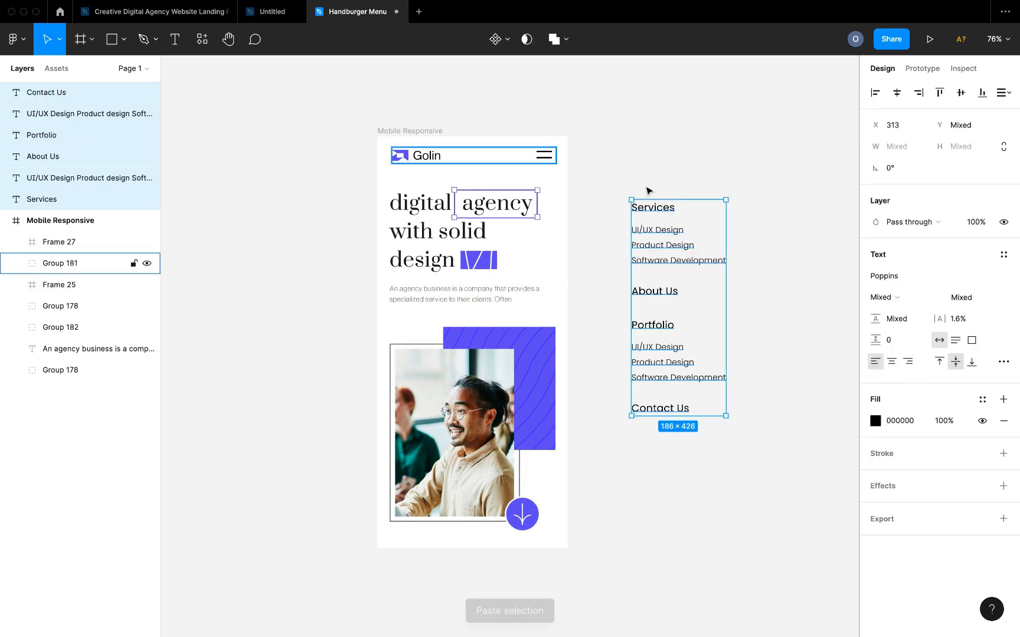
{"action": "left_click", "coordinate": [600, 242]}
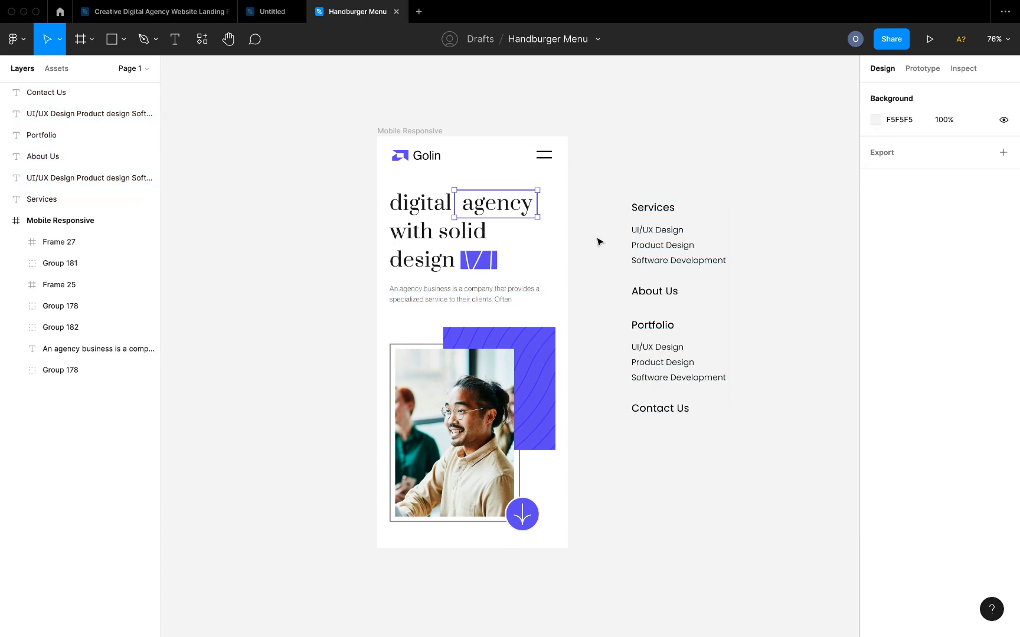
- Inspect the pasted menu texts one by one: Services, About Us, Portfolio, the submenu lists and Contact Us
{"action": "left_click", "coordinate": [658, 213]}
{"action": "left_click", "coordinate": [676, 232]}
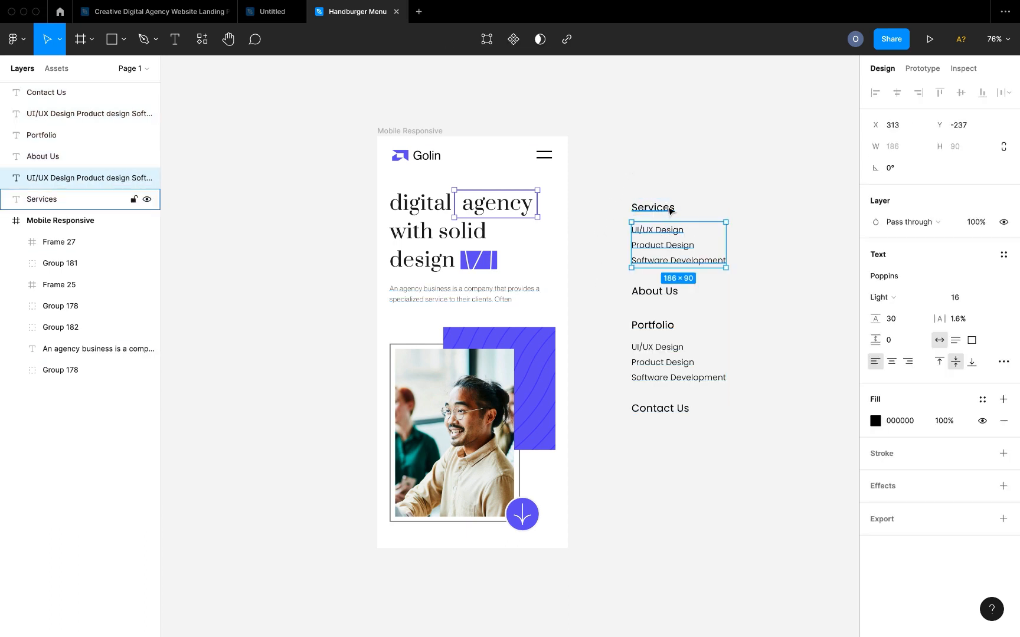
{"action": "left_click", "coordinate": [659, 293]}
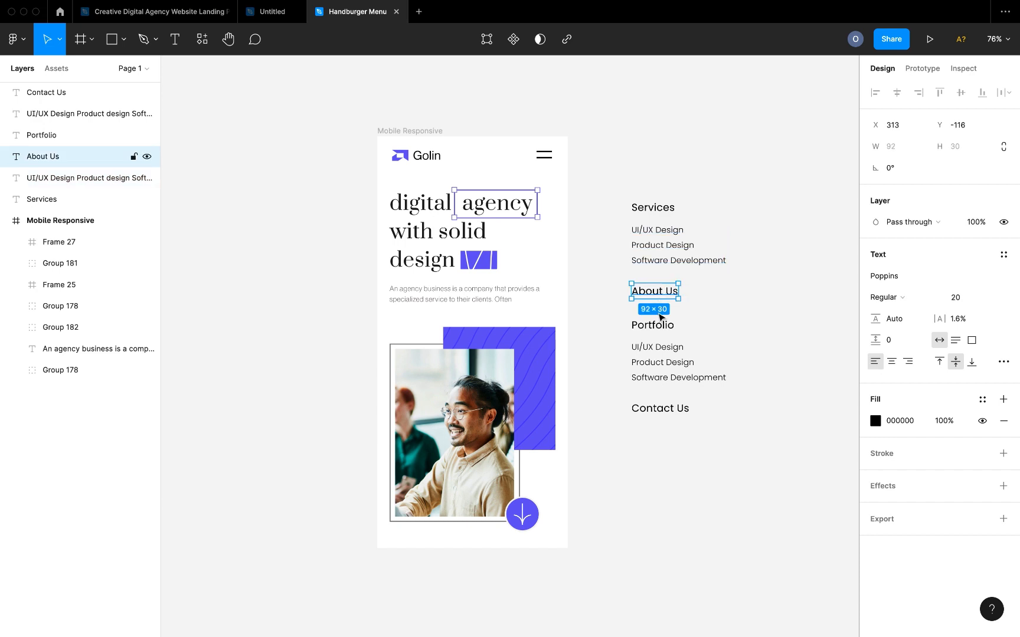
{"action": "left_click", "coordinate": [662, 327]}
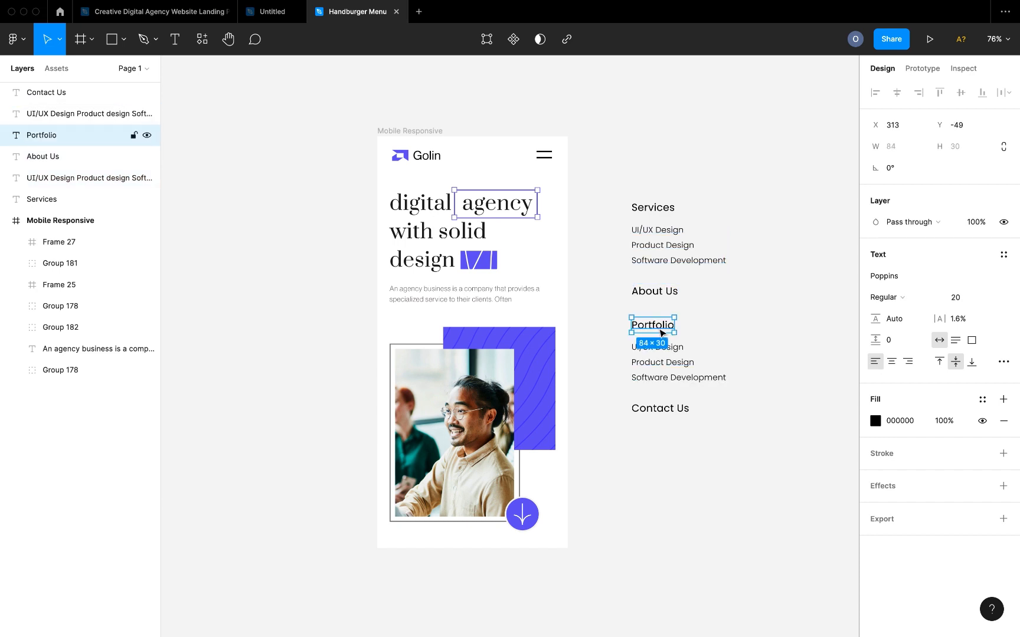
{"action": "left_click", "coordinate": [662, 363]}
{"action": "left_click", "coordinate": [663, 407]}
{"action": "left_click", "coordinate": [721, 415]}
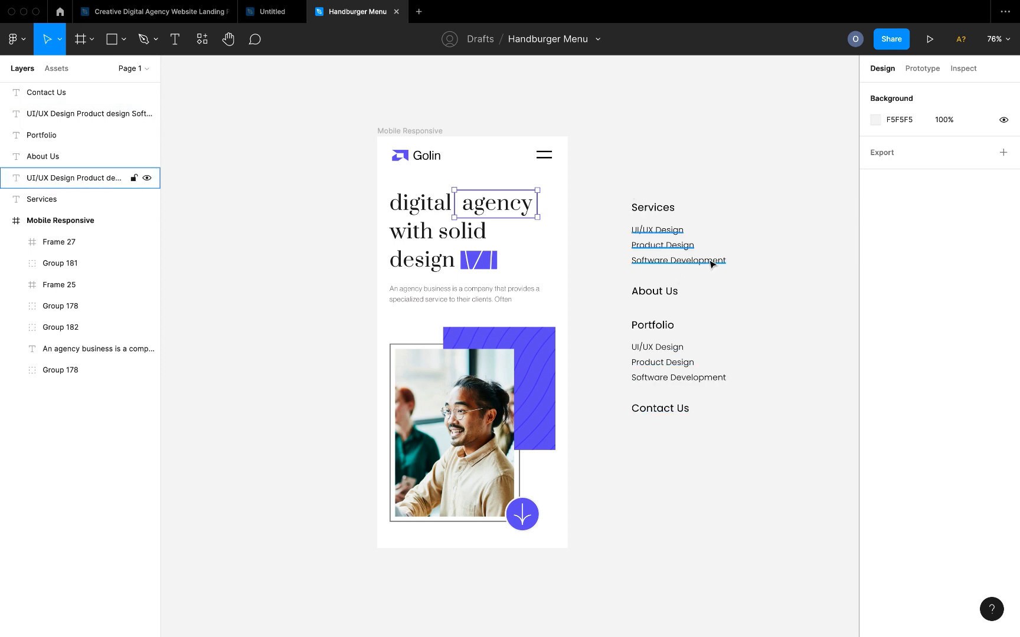
- Add an empty iPhone 11 Pro / X frame (375 × 812) beside the menu texts
{"action": "scroll", "coordinate": [626, 196], "scroll_direction": "right", "scroll_amount": 5}
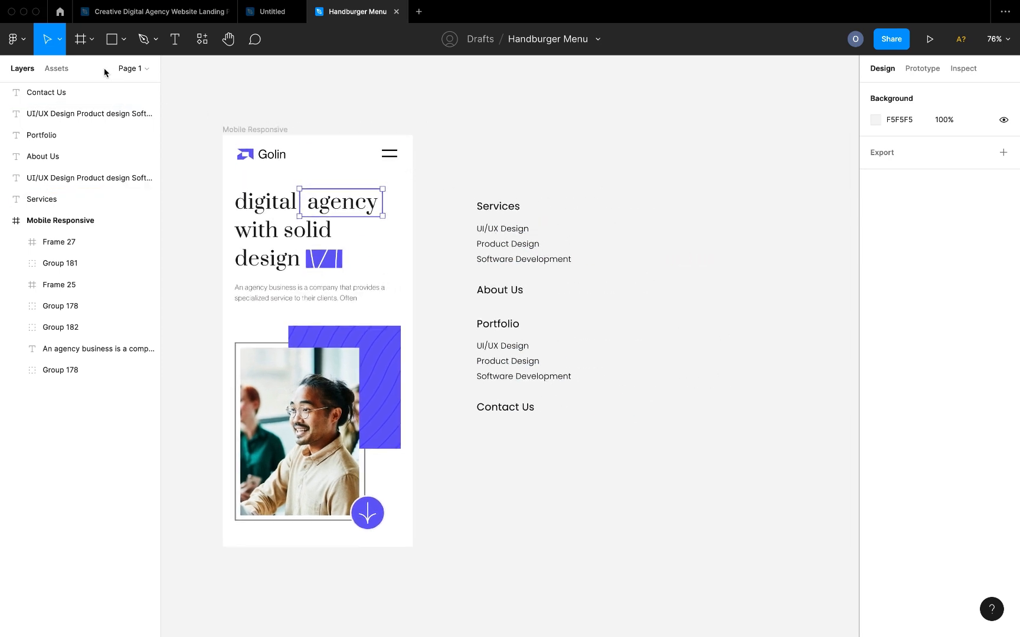
{"action": "left_click", "coordinate": [81, 39]}
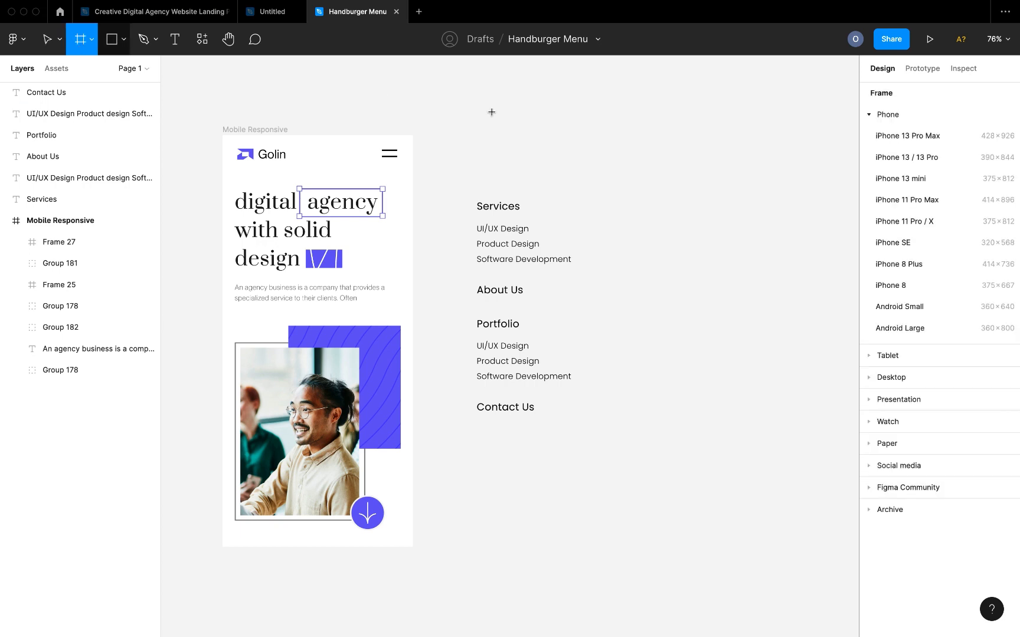
{"action": "left_click", "coordinate": [915, 228]}
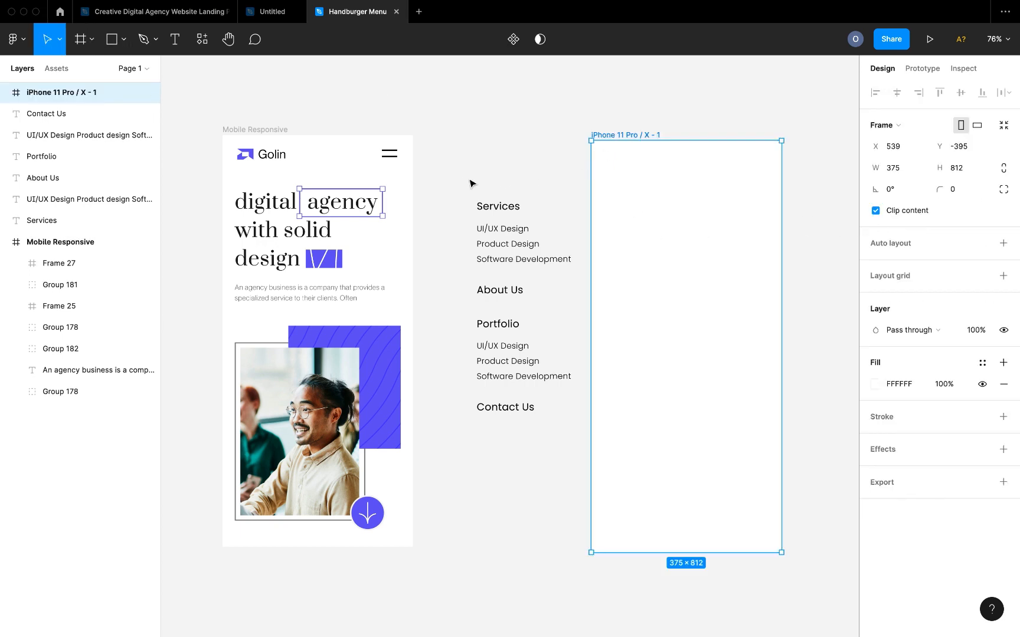
- Move all six menu text layers into the upper part of the iPhone 11 Pro / X frame, at X 60
{"action": "left_click_drag", "start_coordinate": [460, 184], "coordinate": [576, 461]}
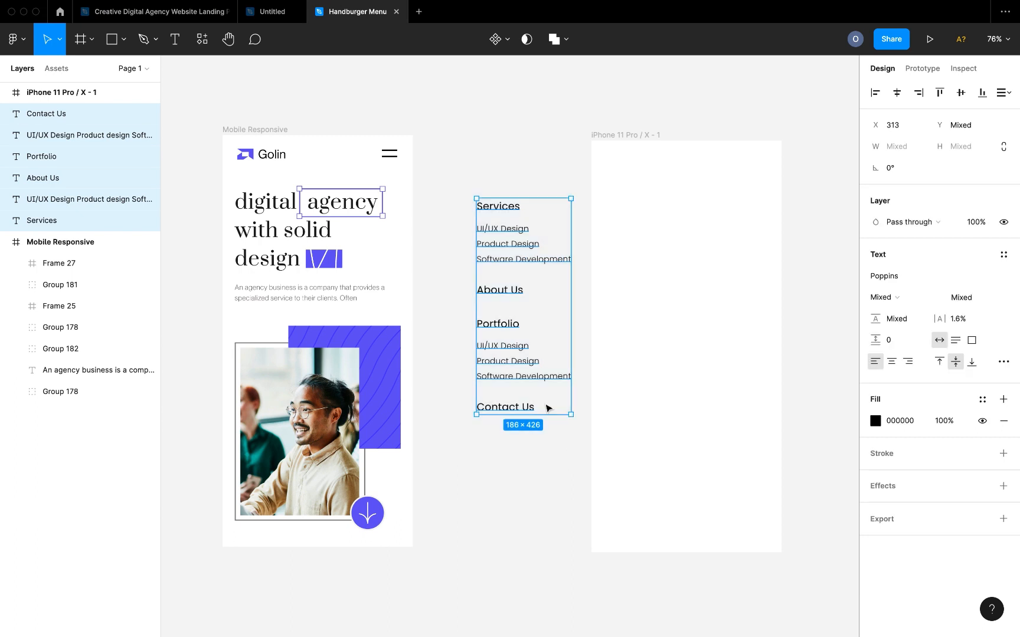
{"action": "left_click_drag", "start_coordinate": [511, 367], "coordinate": [655, 352]}
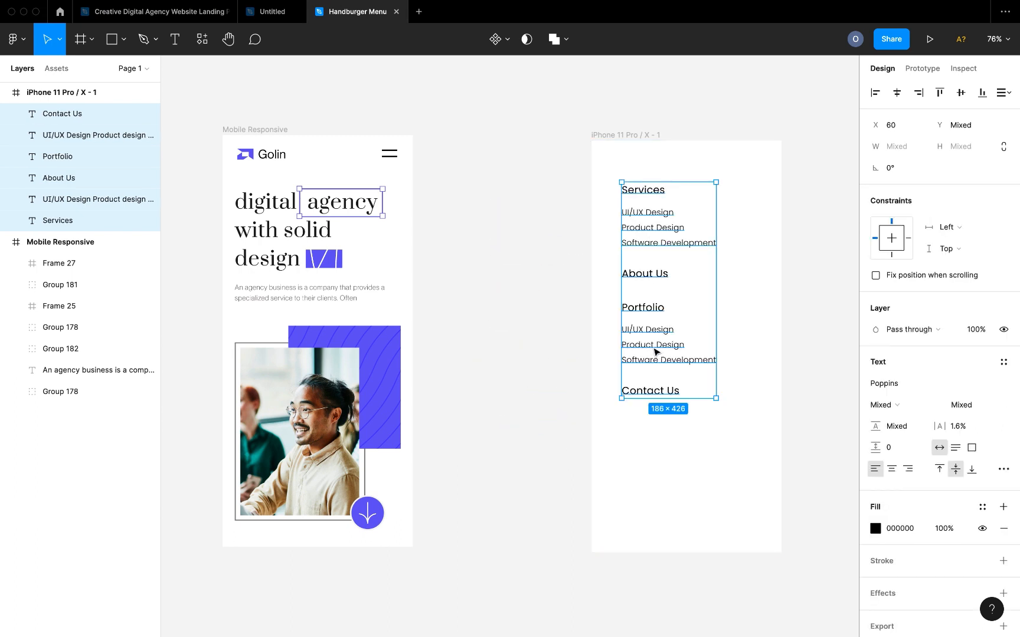
{"action": "scroll", "coordinate": [655, 353], "scroll_direction": "right", "scroll_amount": 5}
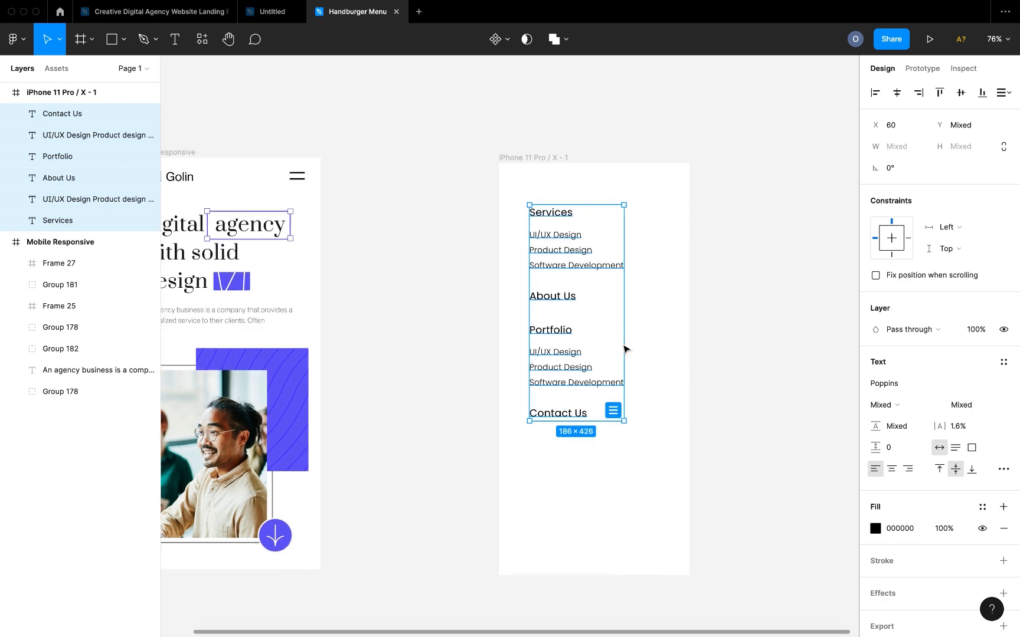
- Move the Services and Portfolio submenu lists out of the iPhone frame's menu column, past the frame's right edge
{"action": "left_click", "coordinate": [602, 319]}
{"action": "left_click", "coordinate": [494, 235]}
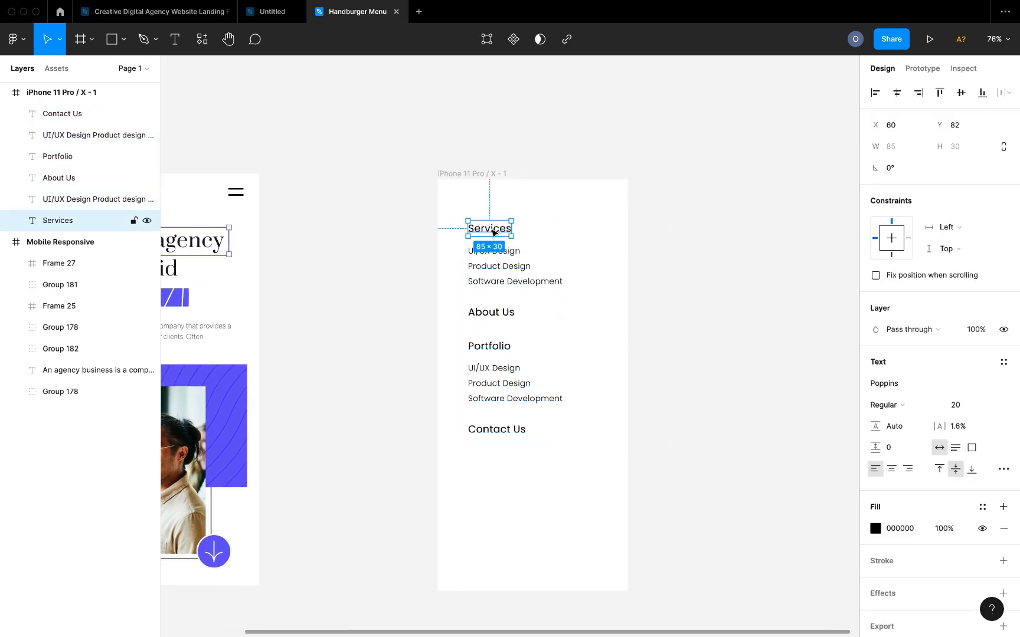
{"action": "left_click", "coordinate": [505, 267]}
{"action": "left_click_drag", "start_coordinate": [507, 281], "coordinate": [644, 282]}
{"action": "left_click_drag", "start_coordinate": [505, 375], "coordinate": [643, 384]}
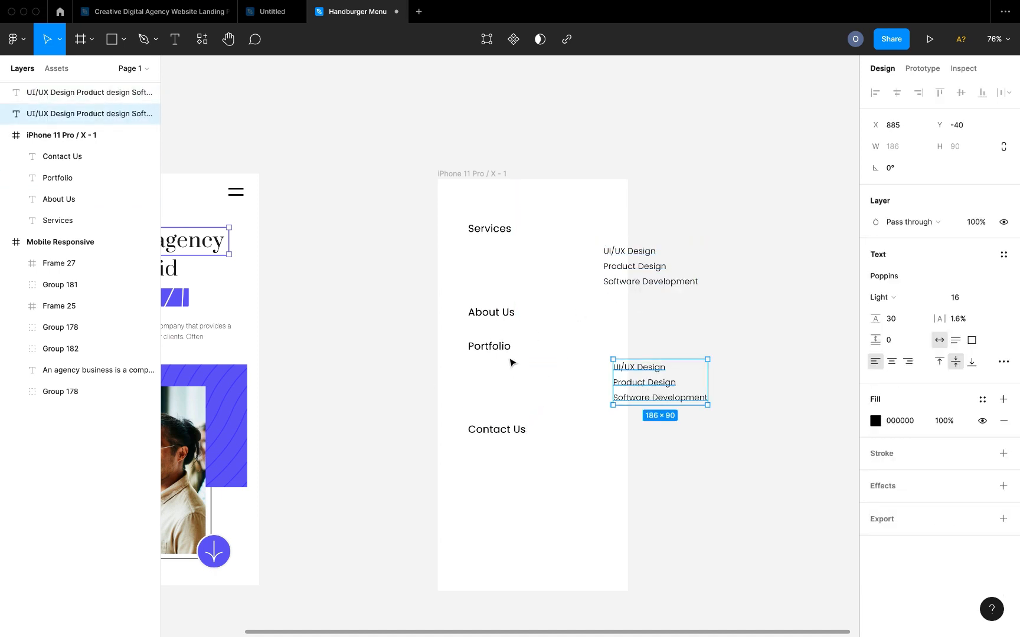
- Combine Services, About Us, Portfolio and Contact Us into a vertical auto layout with a spacing of 20
{"action": "left_click_drag", "start_coordinate": [431, 217], "coordinate": [535, 465]}
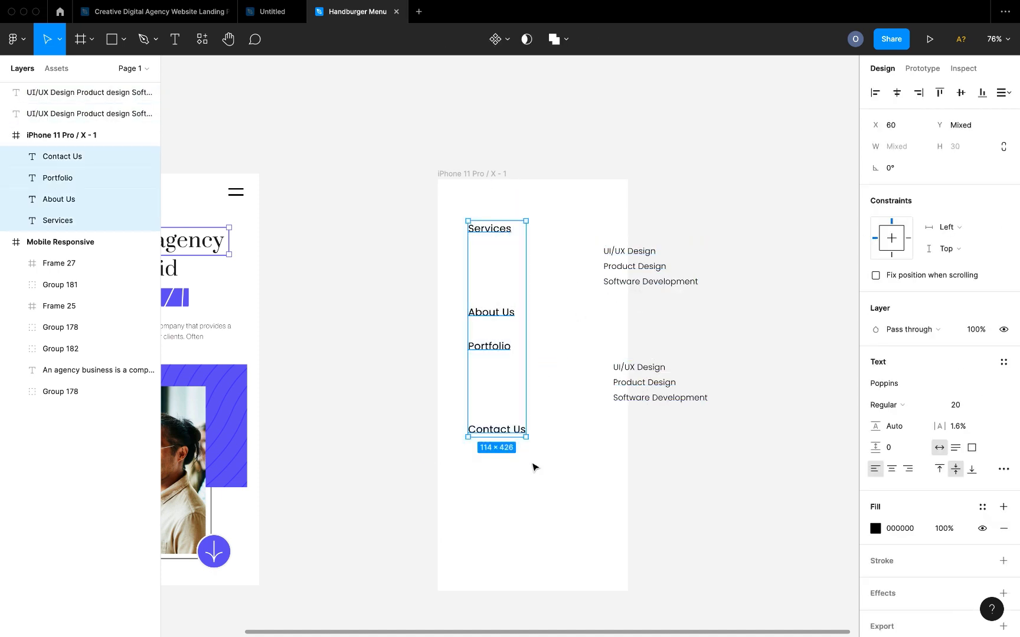
{"action": "key", "text": "shift+a"}
{"action": "left_click", "coordinate": [911, 317]}
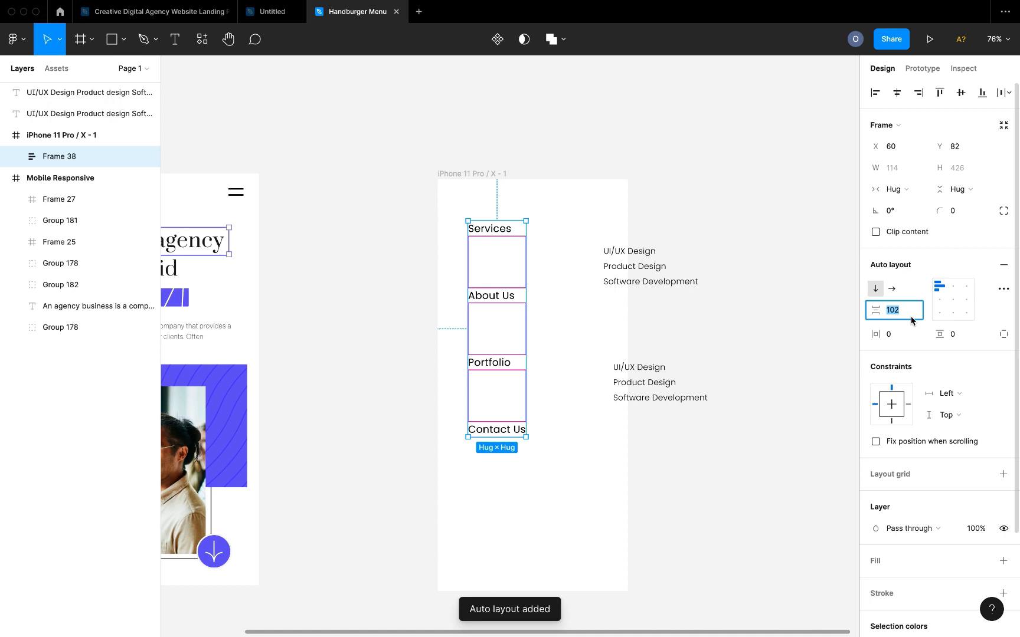
{"action": "type", "text": "20"}
{"action": "key", "text": "Return"}
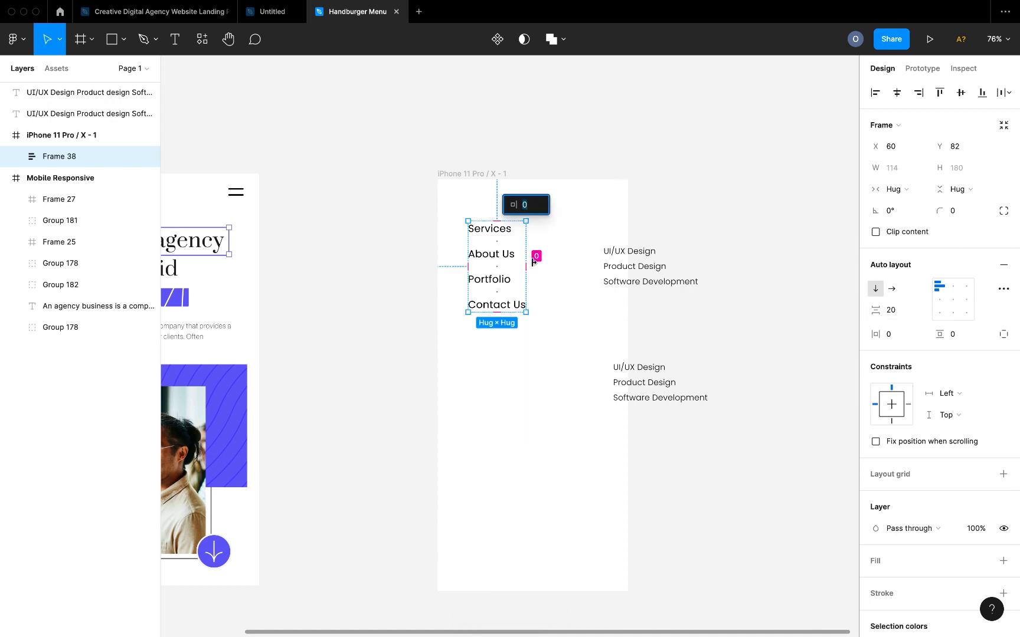
- Undo the heading auto layout and the submenu moves, restoring the original six-text menu arrangement
{"action": "left_click", "coordinate": [563, 258]}
{"action": "left_click_drag", "start_coordinate": [623, 270], "coordinate": [675, 270]}
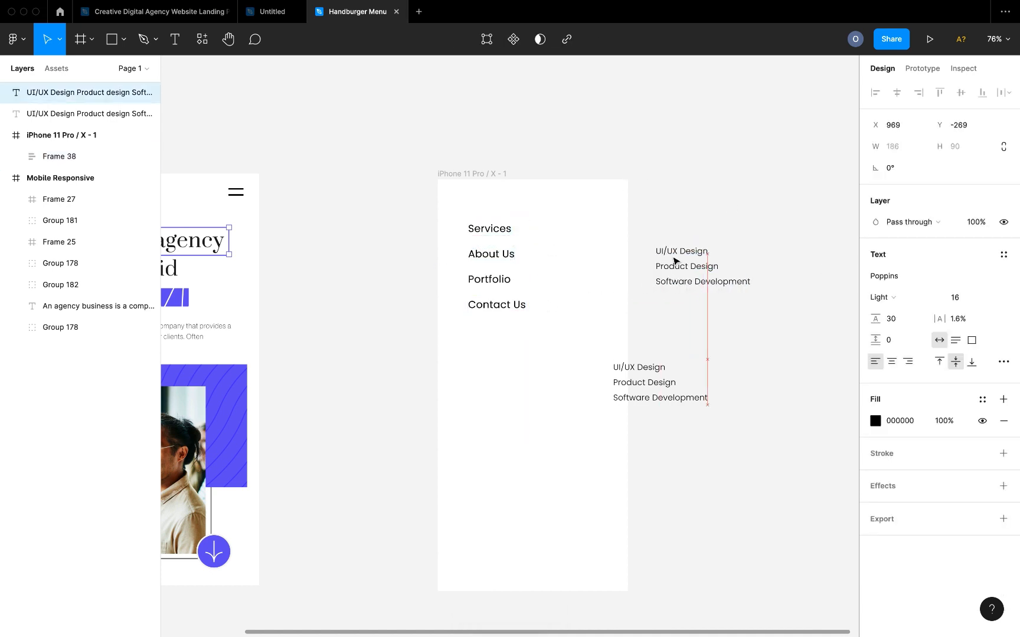
{"action": "key", "text": "super+z"}
{"action": "key", "text": "super+z"}
{"action": "key", "text": "super+z"}
{"action": "key", "text": "super+z"}
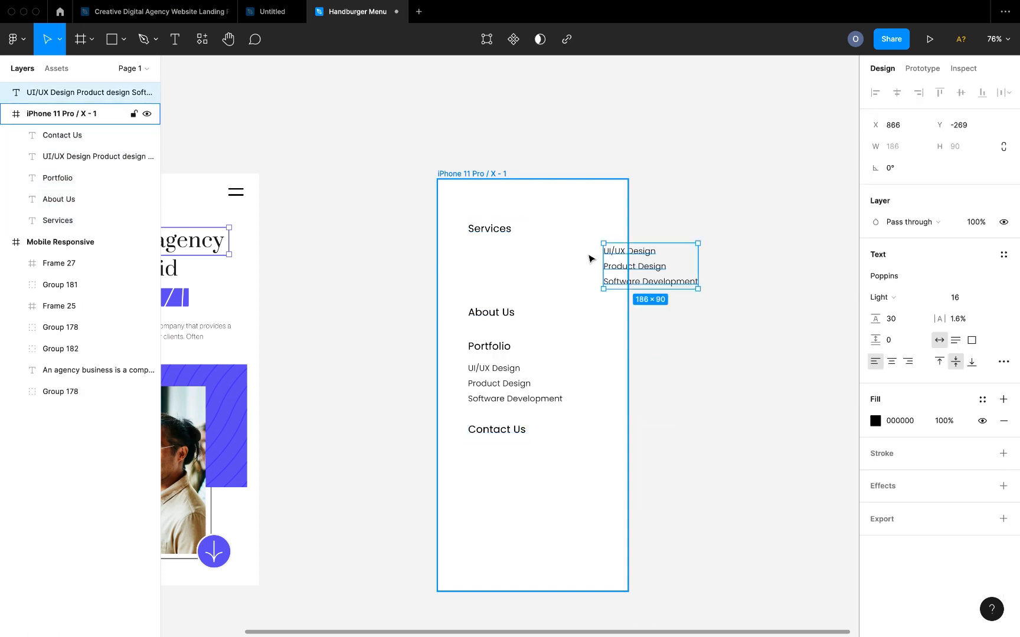
{"action": "left_click", "coordinate": [628, 284]}
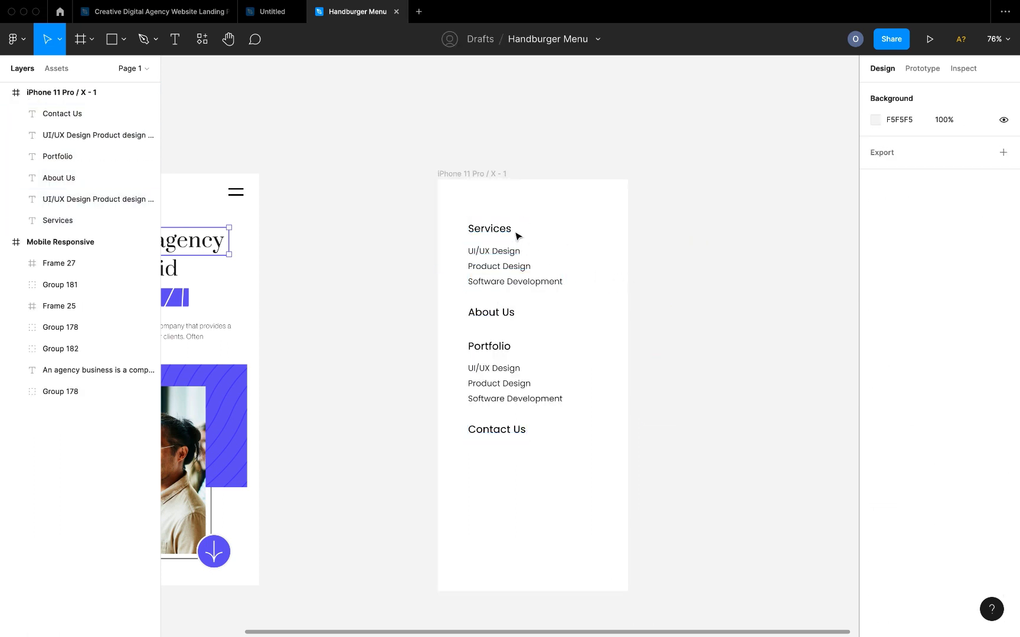
{"action": "left_click", "coordinate": [506, 231]}
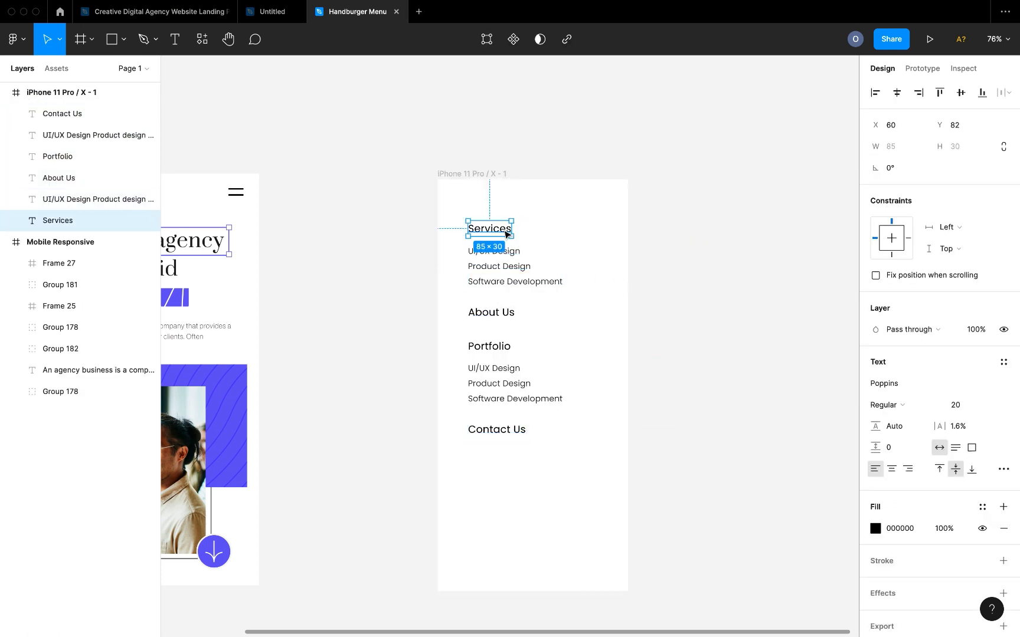
{"action": "left_click", "coordinate": [569, 267]}
{"action": "scroll", "coordinate": [570, 266], "scroll_direction": "left", "scroll_amount": 3}
{"action": "scroll", "coordinate": [606, 254], "scroll_direction": "up", "scroll_amount": 5}
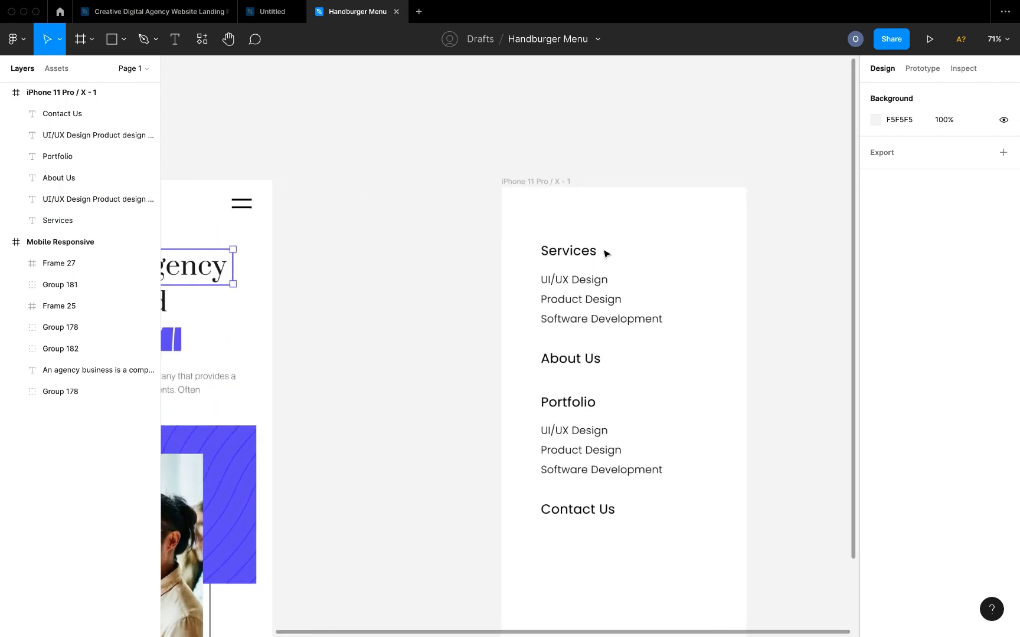
{"action": "scroll", "coordinate": [606, 254], "scroll_direction": "up", "scroll_amount": 5}
{"action": "left_click", "coordinate": [573, 252]}
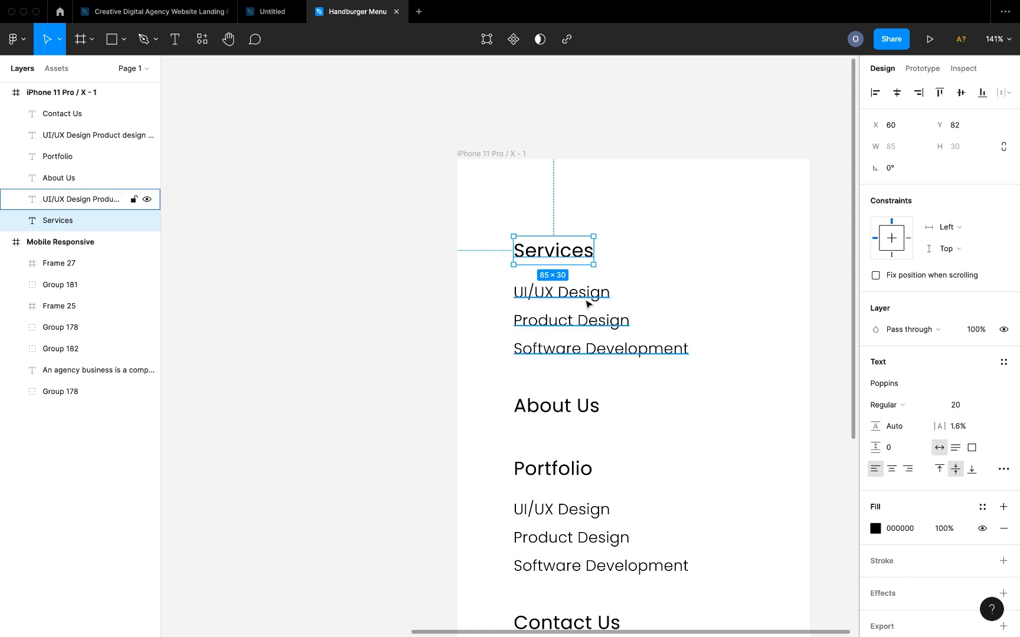
- Launch the Iconify plugin with the iPhone 11 Pro / X frame selected as the target
{"action": "left_click", "coordinate": [685, 254]}
{"action": "right_click", "coordinate": [684, 254]}
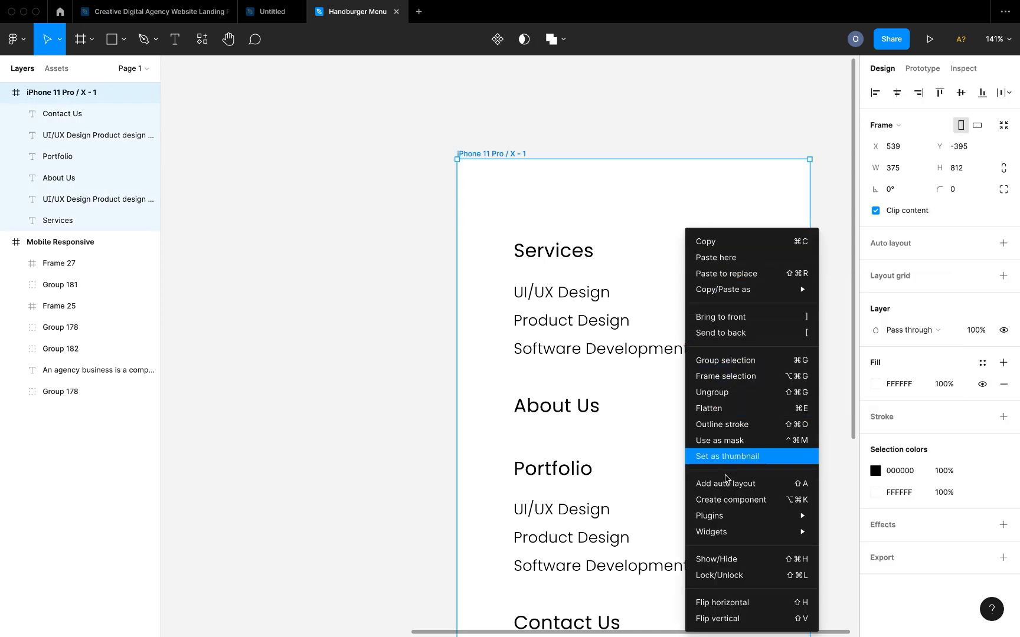
{"action": "mouse_move", "coordinate": [726, 515]}
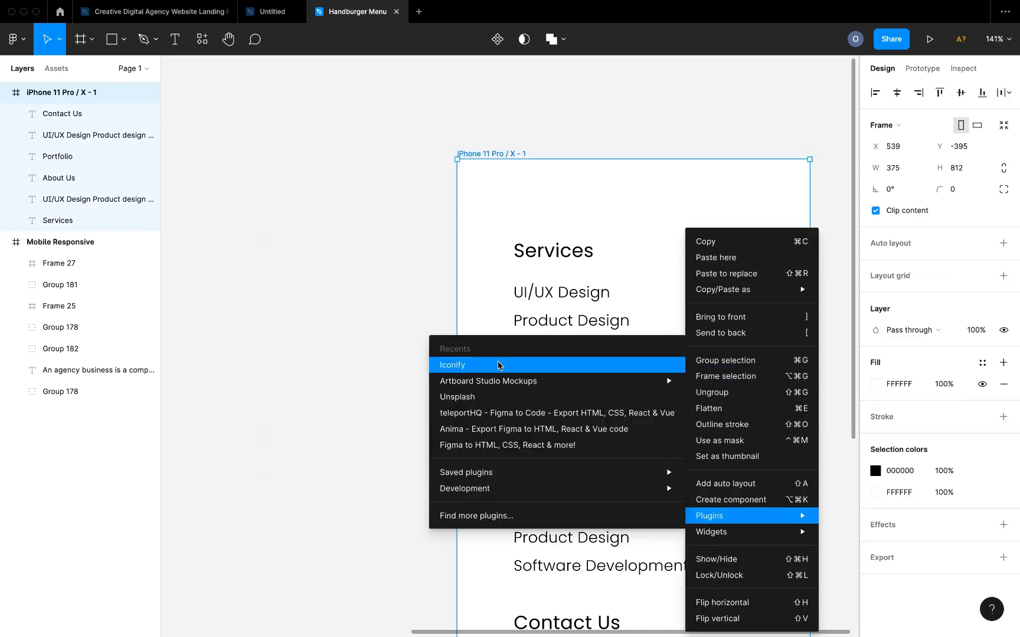
{"action": "left_click", "coordinate": [500, 366]}
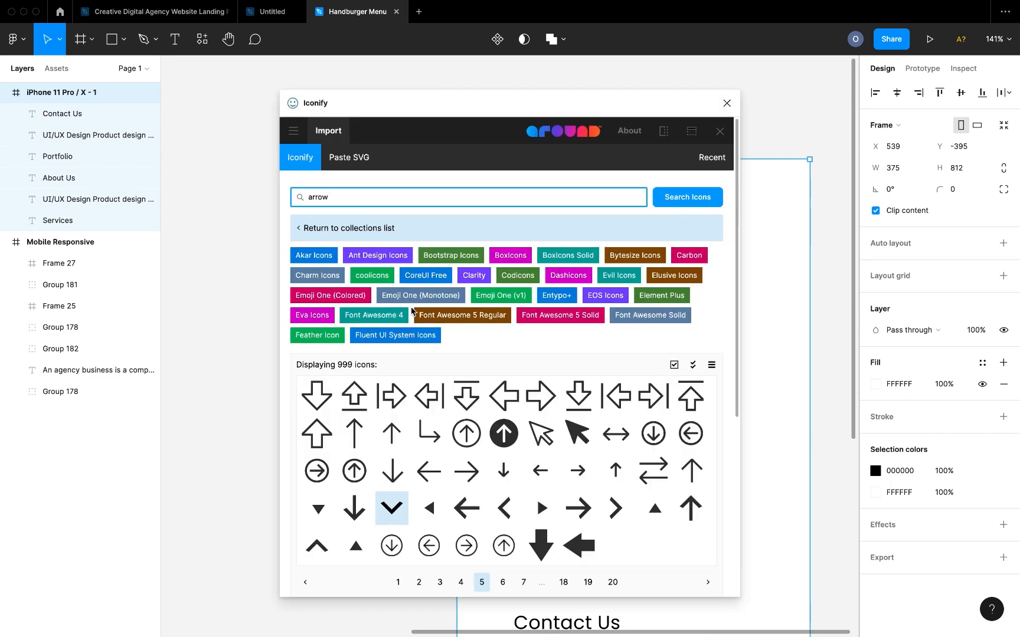
- Import the dashicons:arrow-down-alt2 icon from the arrow results into the iPhone frame and close the plugin
{"action": "left_click_drag", "start_coordinate": [336, 197], "coordinate": [300, 196]}
{"action": "left_click", "coordinate": [343, 197]}
{"action": "scroll", "coordinate": [508, 354], "scroll_direction": "down", "scroll_amount": 3}
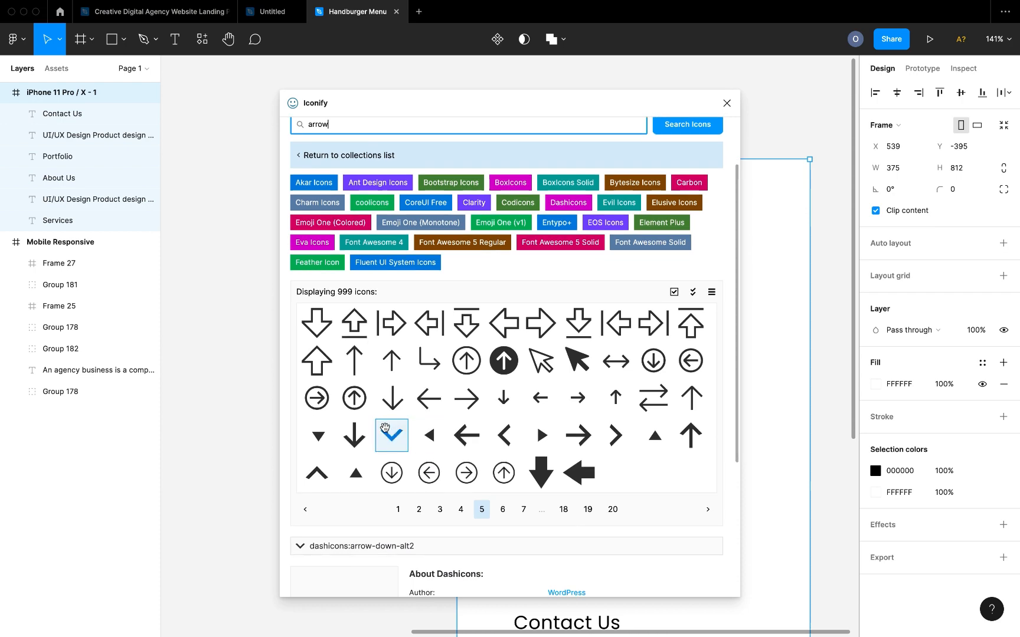
{"action": "scroll", "coordinate": [587, 537], "scroll_direction": "down", "scroll_amount": 4}
{"action": "scroll", "coordinate": [689, 357], "scroll_direction": "up", "scroll_amount": 7}
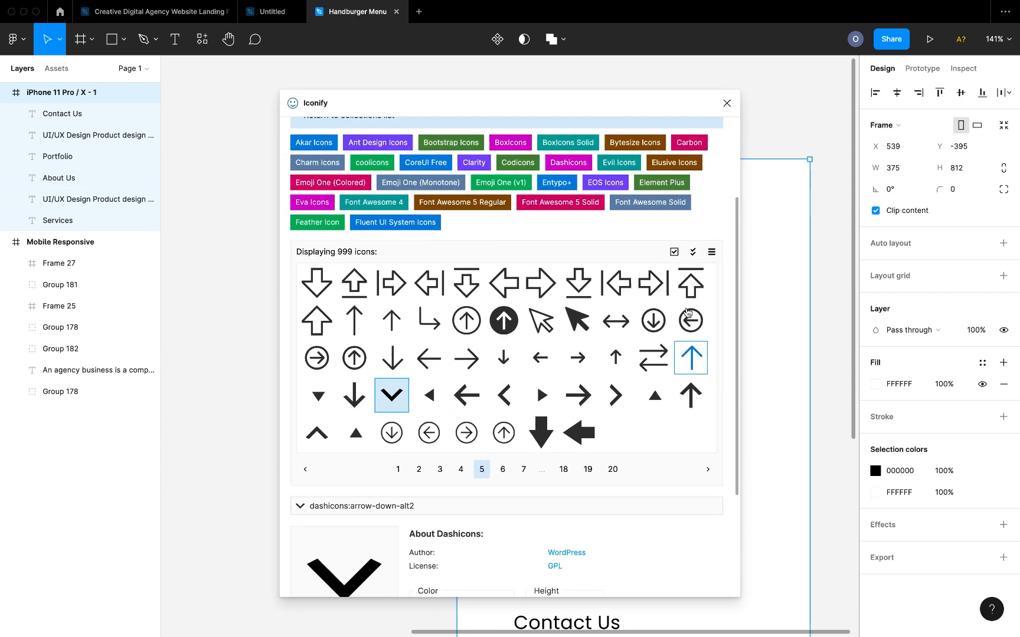
{"action": "scroll", "coordinate": [689, 318], "scroll_direction": "down", "scroll_amount": 8}
{"action": "scroll", "coordinate": [661, 519], "scroll_direction": "down", "scroll_amount": 3}
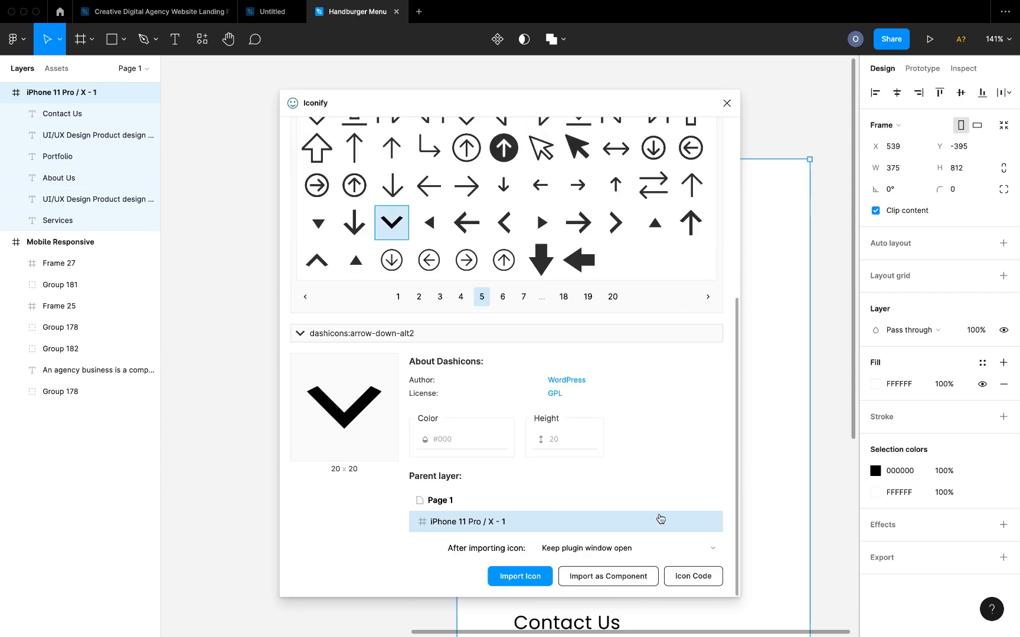
{"action": "left_click", "coordinate": [548, 579]}
{"action": "left_click", "coordinate": [727, 102]}
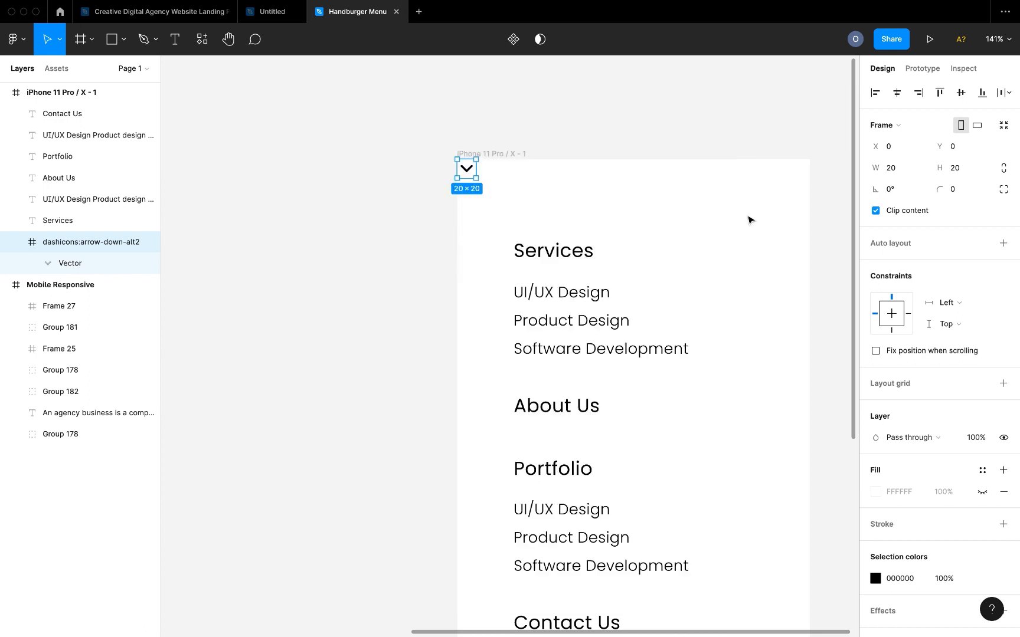
- Place the arrow icon to the right of the Services heading, at X 305, Y 92, and resize it to 24 × 24
{"action": "left_click_drag", "start_coordinate": [466, 171], "coordinate": [753, 256]}
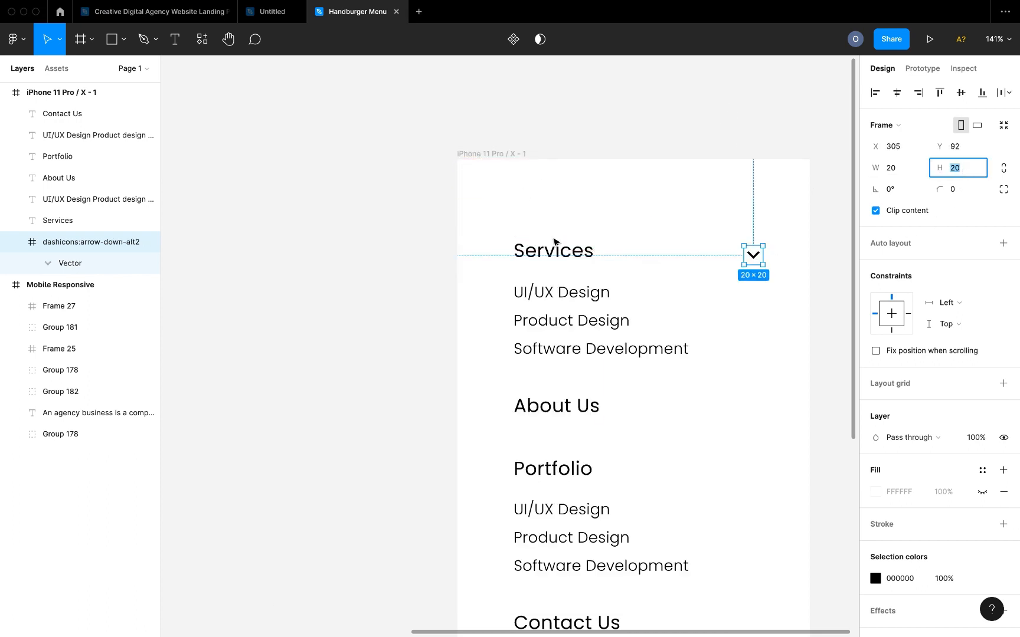
{"action": "left_click", "coordinate": [568, 260]}
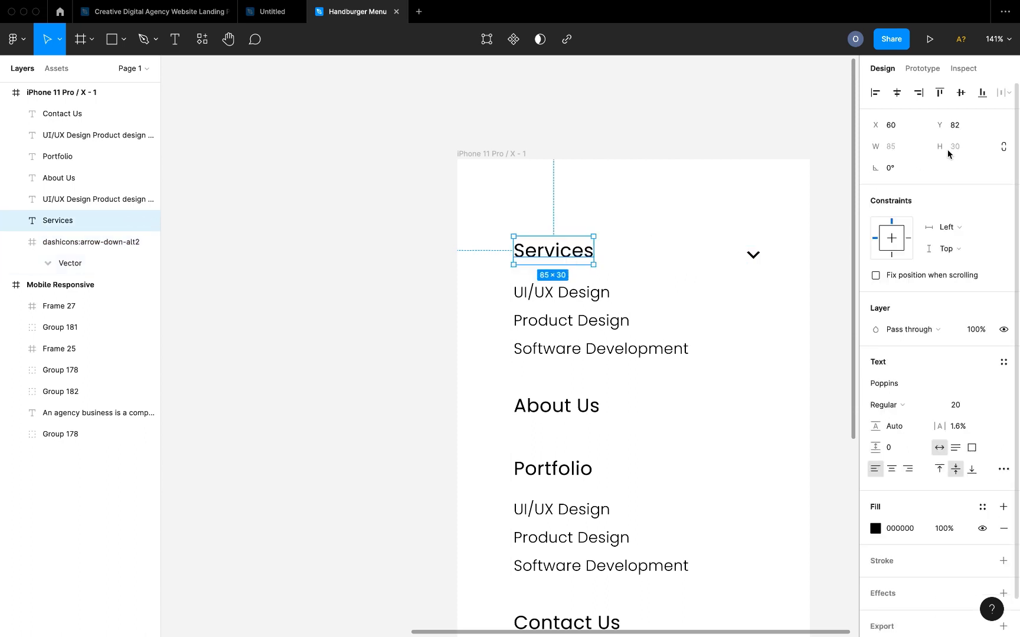
{"action": "left_click", "coordinate": [753, 258]}
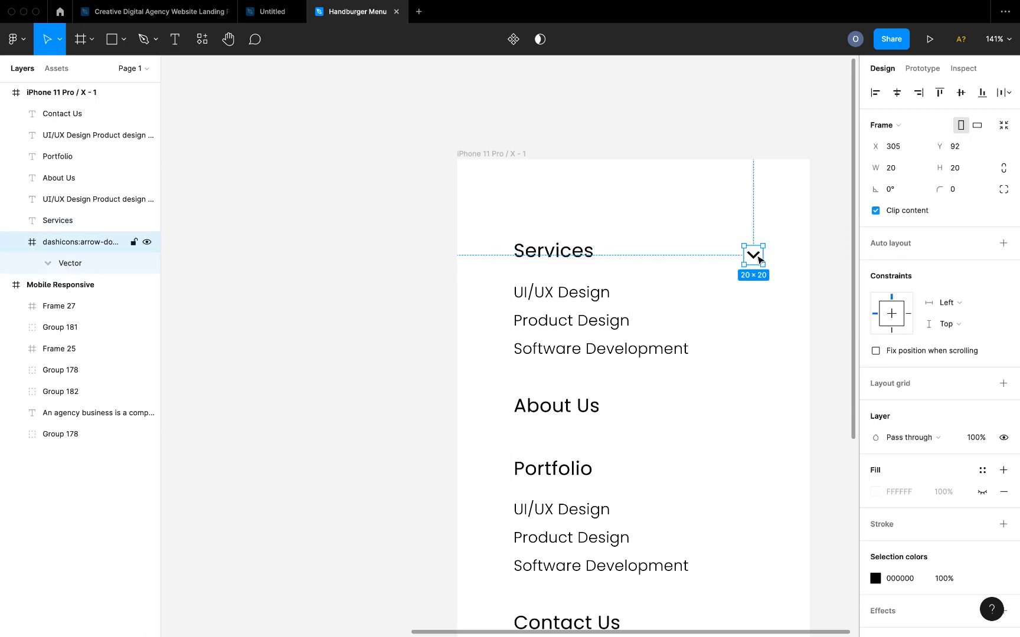
{"action": "left_click", "coordinate": [956, 170]}
{"action": "type", "text": "30"}
{"action": "key", "text": "Return"}
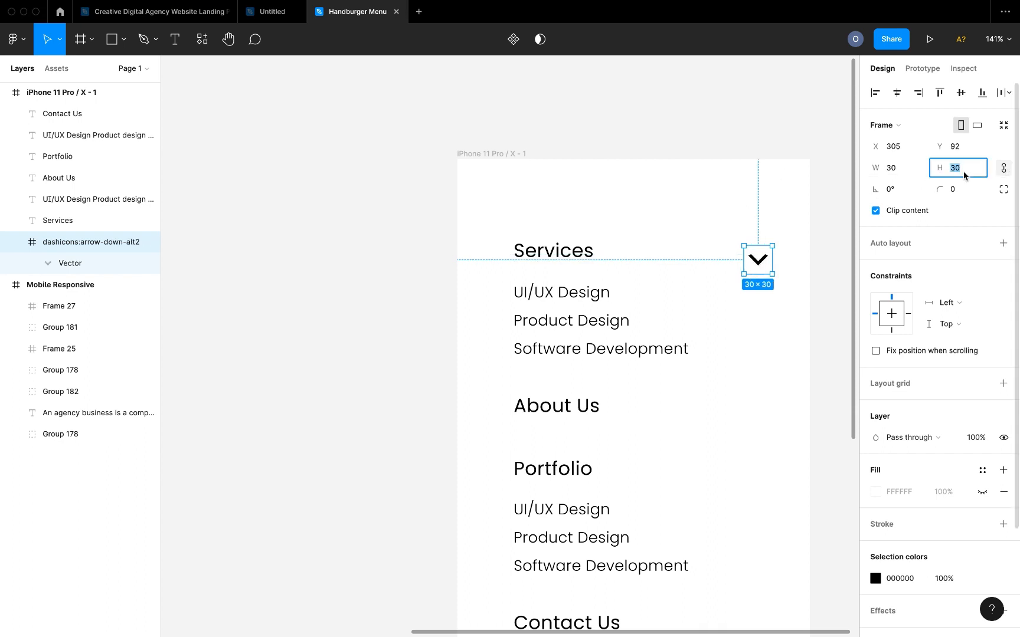
{"action": "type", "text": "24"}
{"action": "key", "text": "Return"}
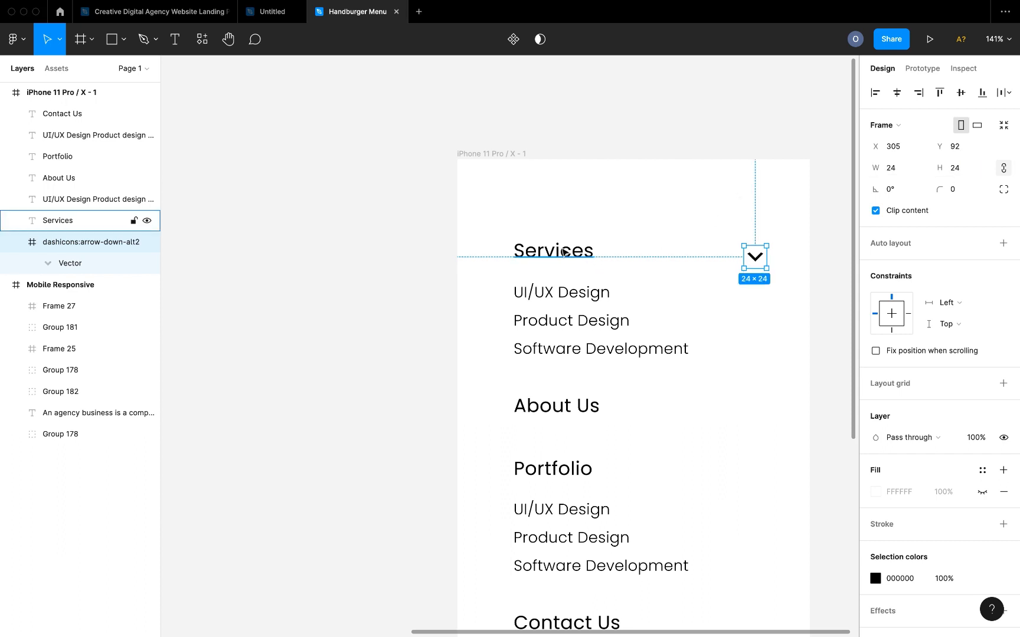
- Combine the Services heading and the arrow icon into a horizontal auto layout with padding 4 on all sides
{"action": "left_click", "coordinate": [563, 252], "text": "shift"}
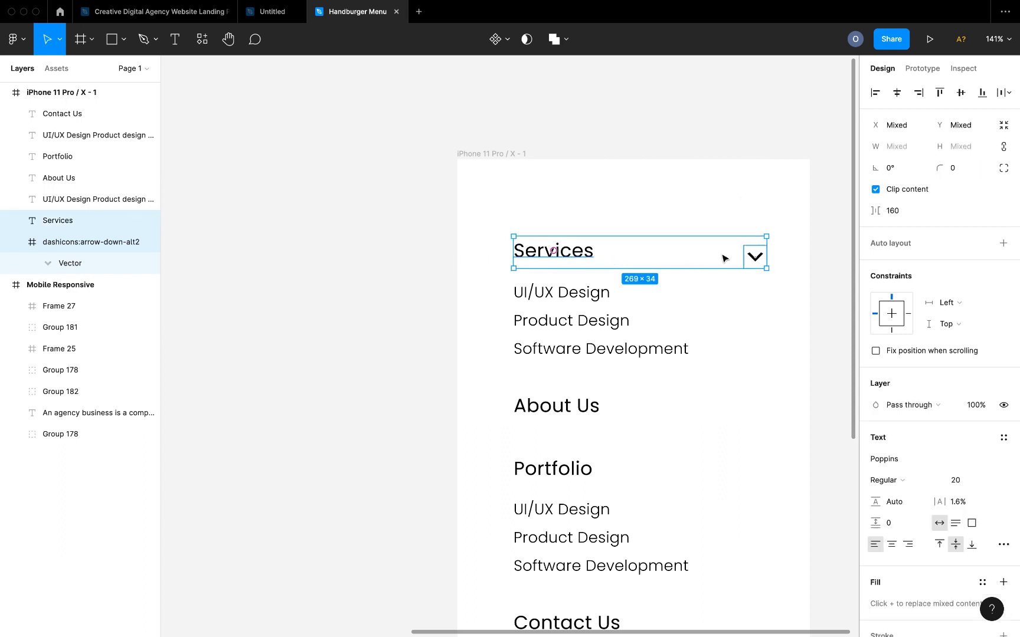
{"action": "key", "text": "shift+a"}
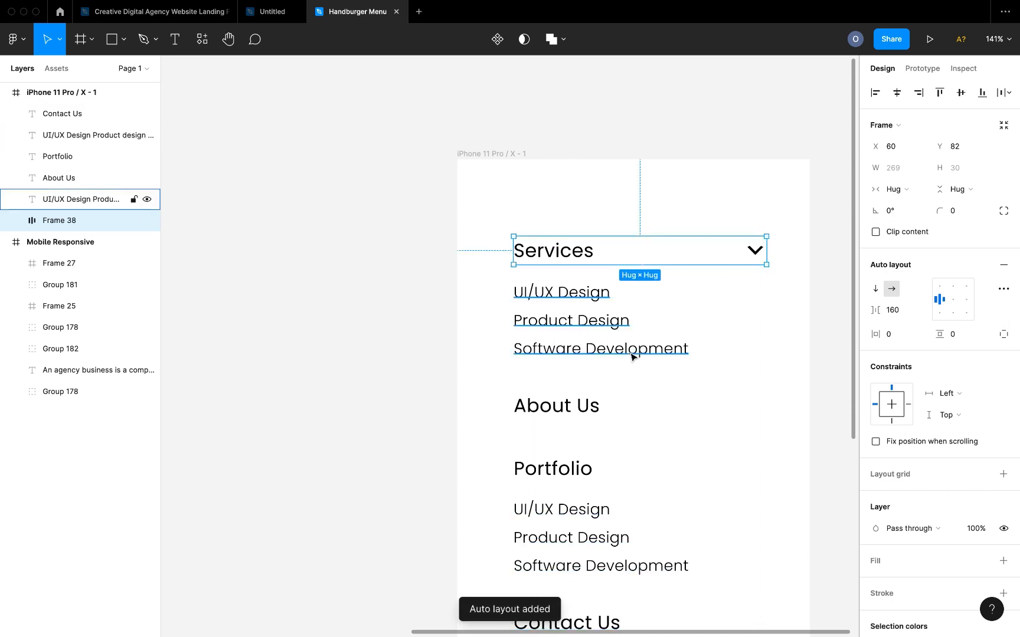
{"action": "left_click", "coordinate": [958, 336]}
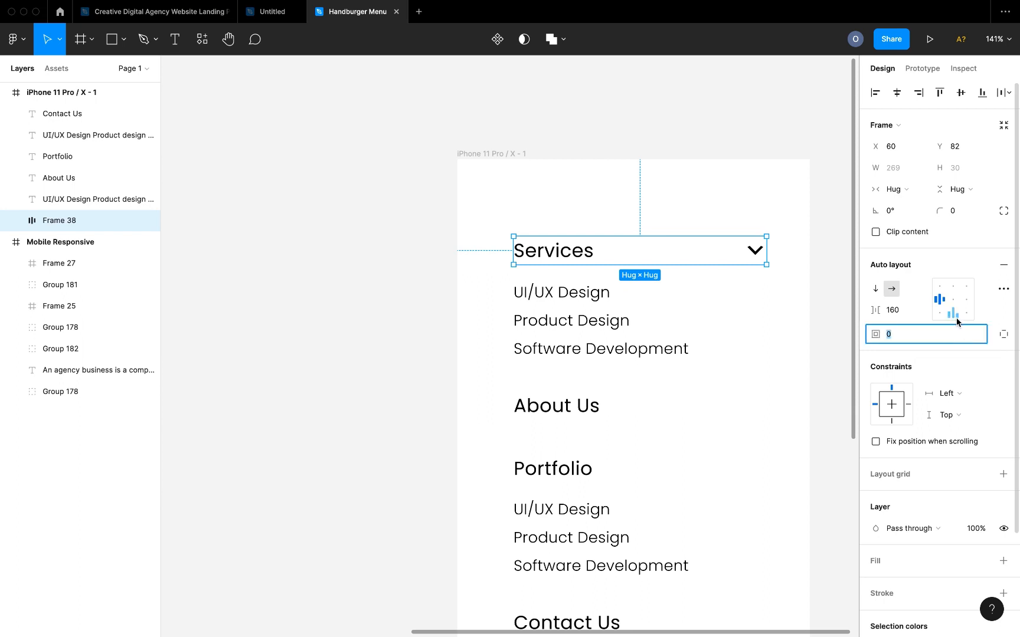
{"action": "type", "text": "4"}
{"action": "key", "text": "Return"}
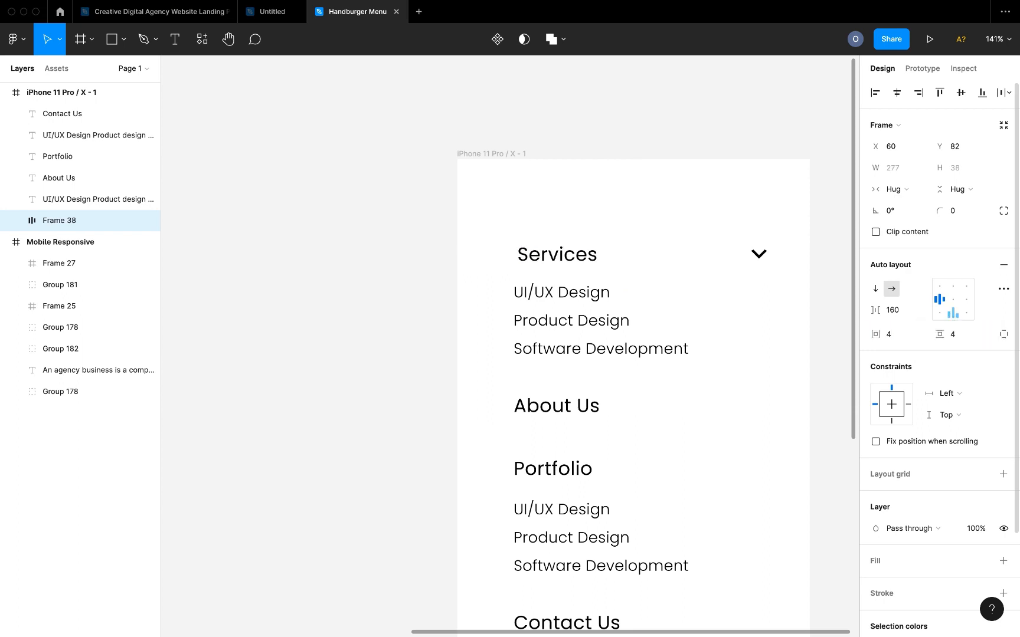
- Set the Services row's padding to 6 on all sides and move the row to X 40, Y 60
{"action": "left_click_drag", "start_coordinate": [583, 265], "coordinate": [563, 249]}
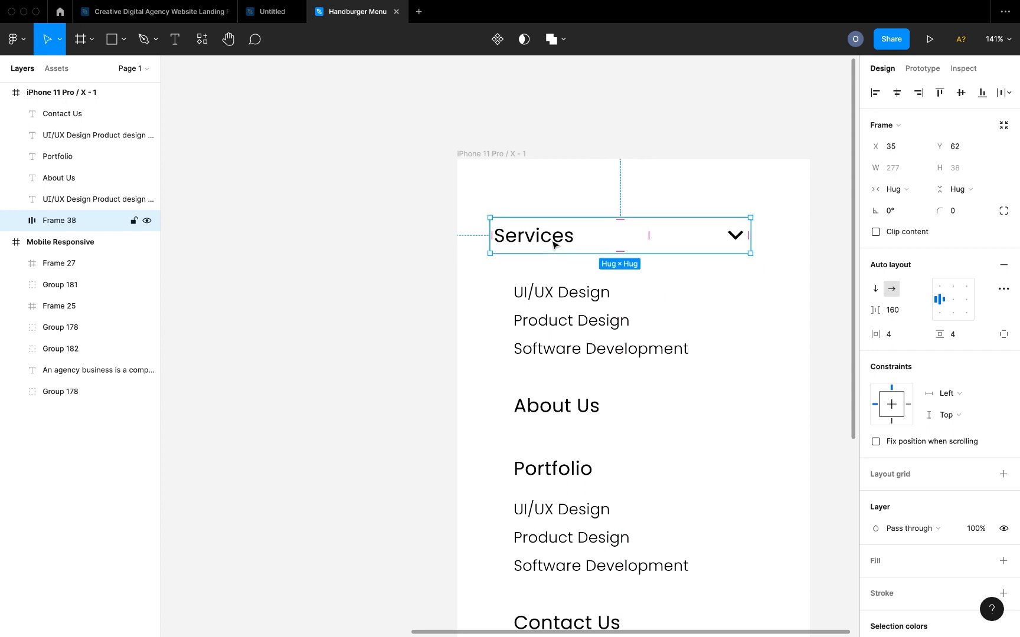
{"action": "left_click", "coordinate": [962, 336]}
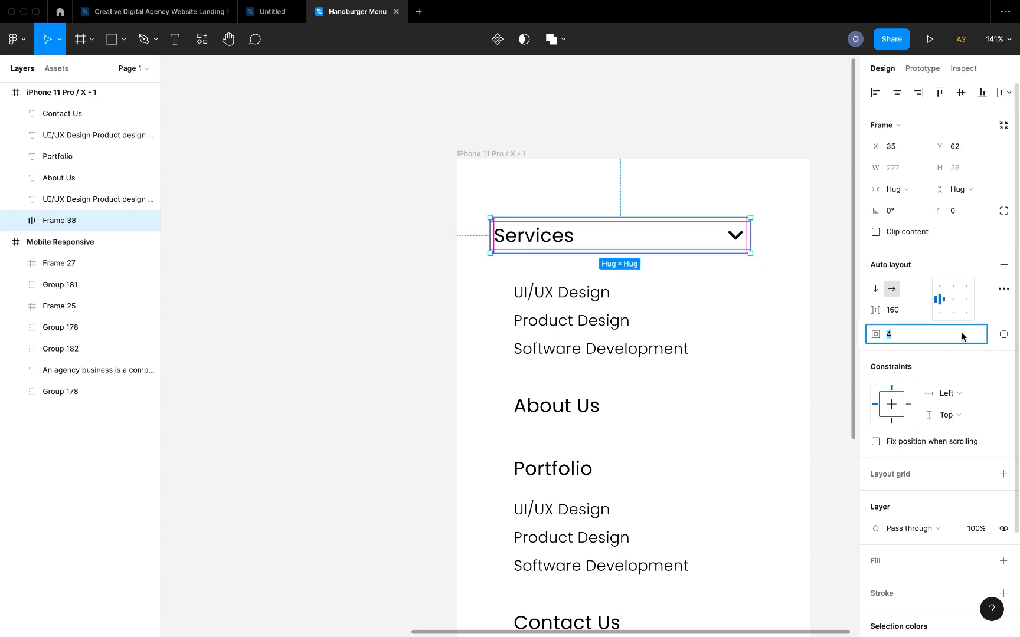
{"action": "type", "text": "6"}
{"action": "key", "text": "Return"}
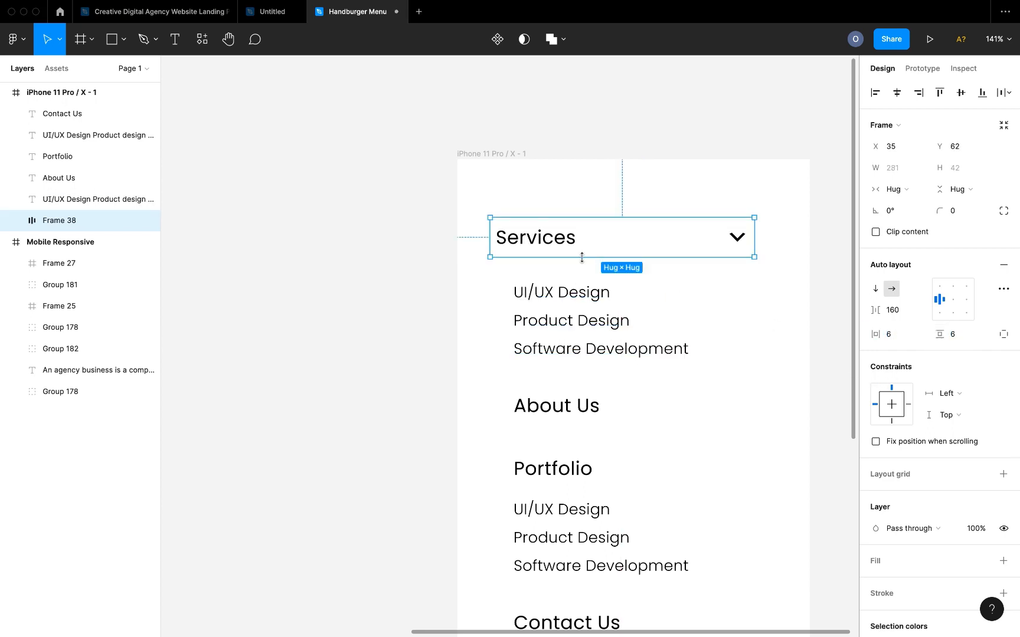
{"action": "left_click_drag", "start_coordinate": [563, 237], "coordinate": [566, 234]}
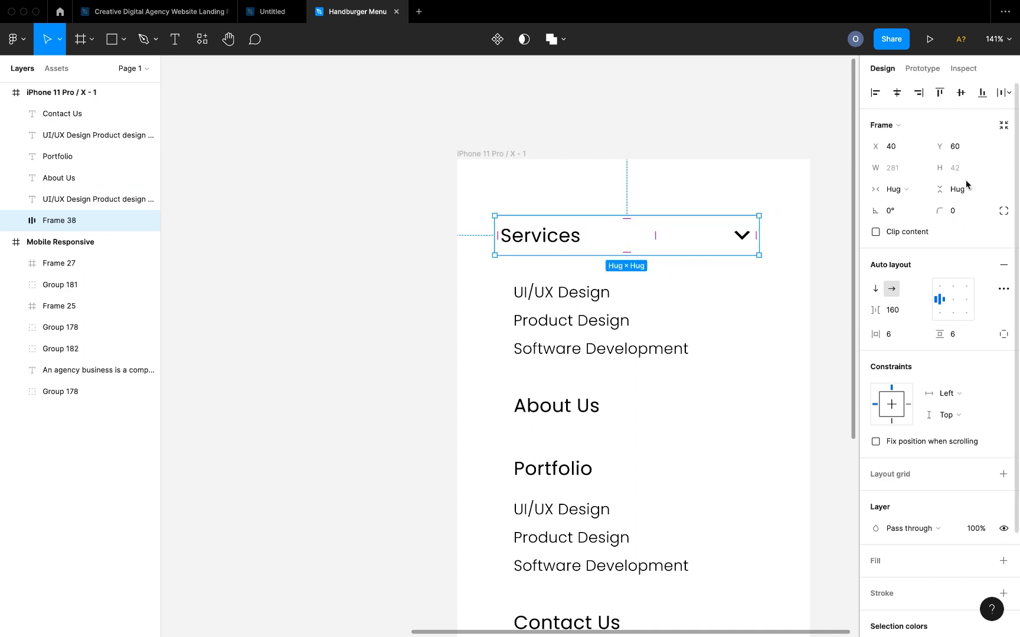
- Switch the Services row to a fixed width and set it to 360
{"action": "left_click", "coordinate": [905, 190]}
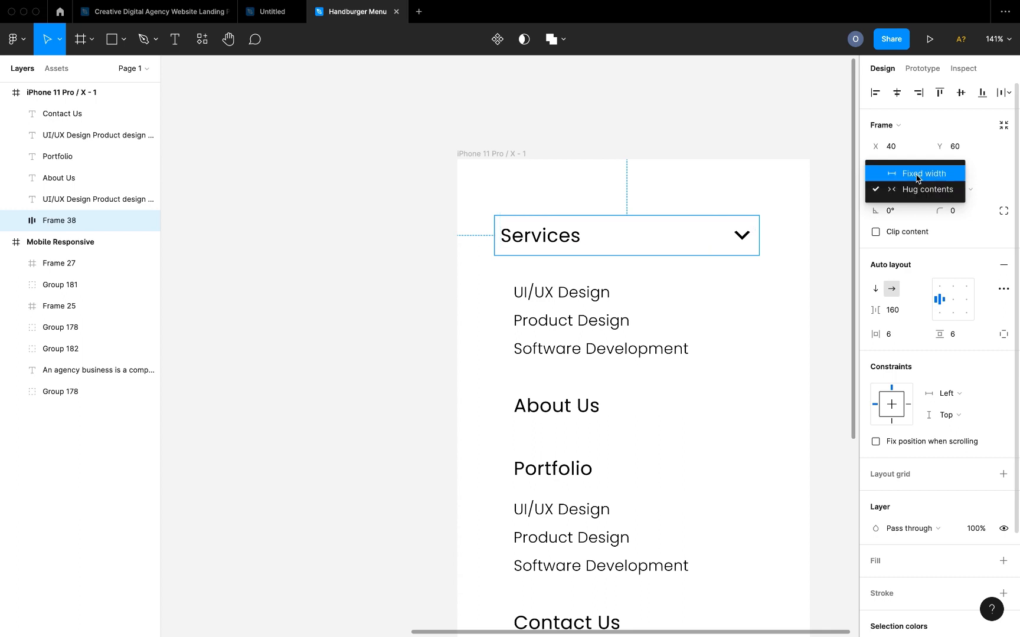
{"action": "left_click", "coordinate": [917, 174]}
{"action": "left_click", "coordinate": [901, 171]}
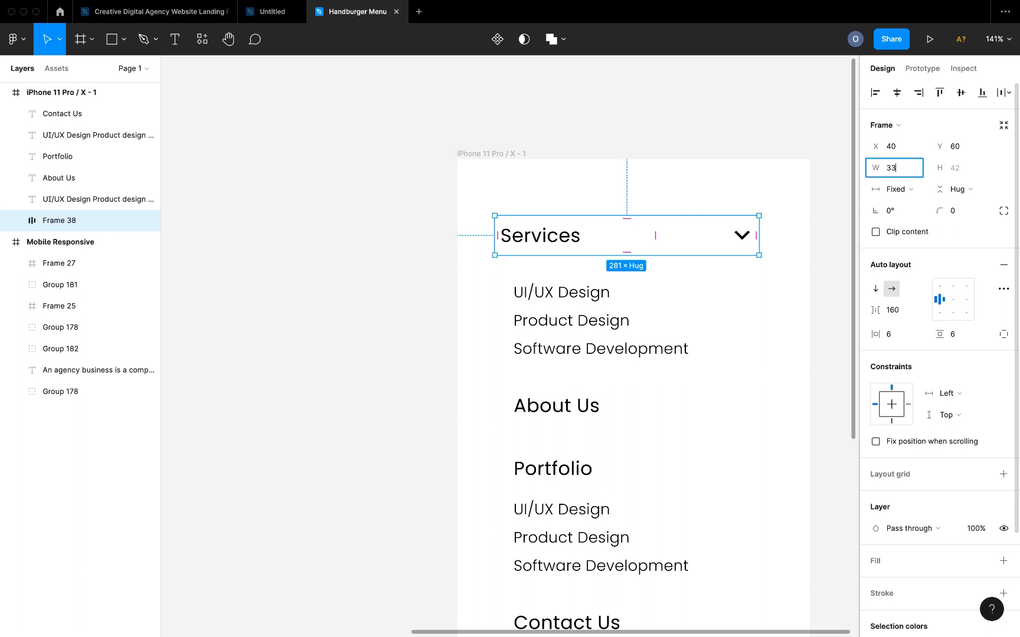
{"action": "key", "text": "Return"}
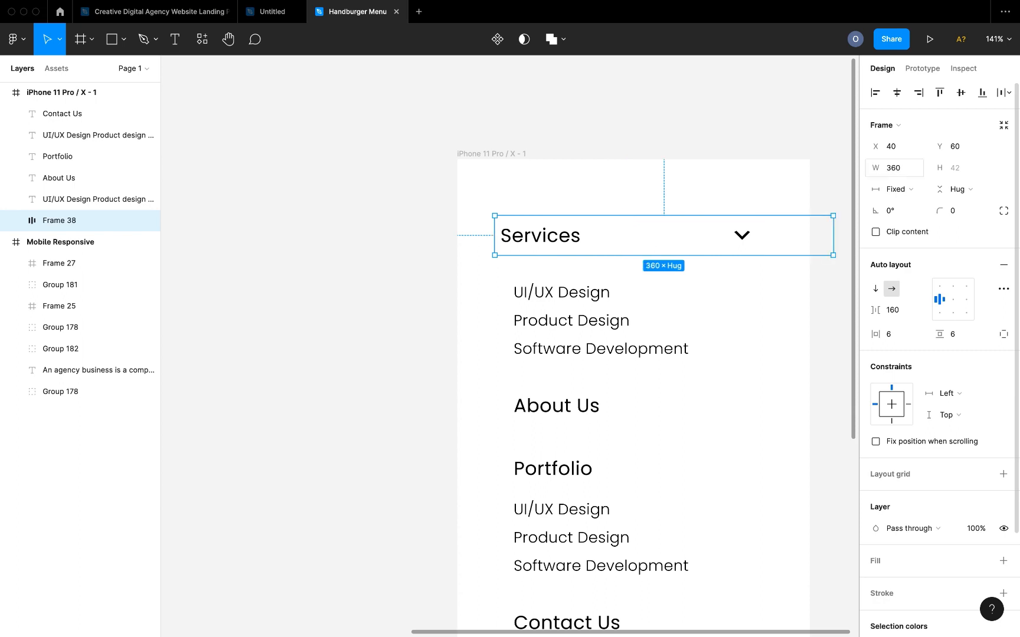
- Set the Services row's width to 340 and move the row to X 18, Y 57
{"action": "left_click_drag", "start_coordinate": [741, 251], "coordinate": [701, 250]}
{"action": "left_click", "coordinate": [900, 170]}
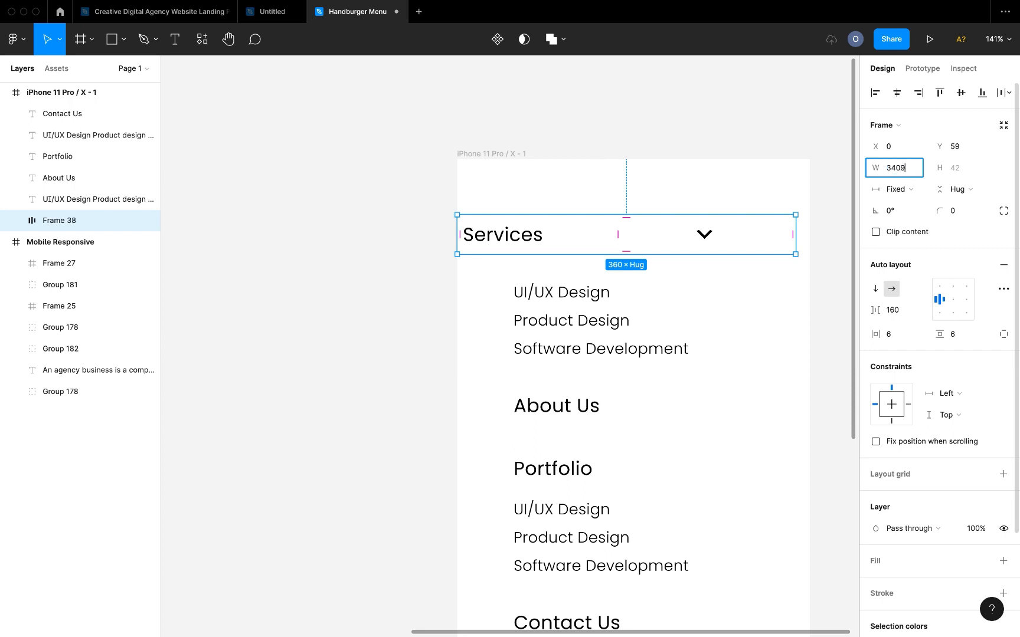
{"action": "key", "text": "Return"}
{"action": "left_click", "coordinate": [905, 171]}
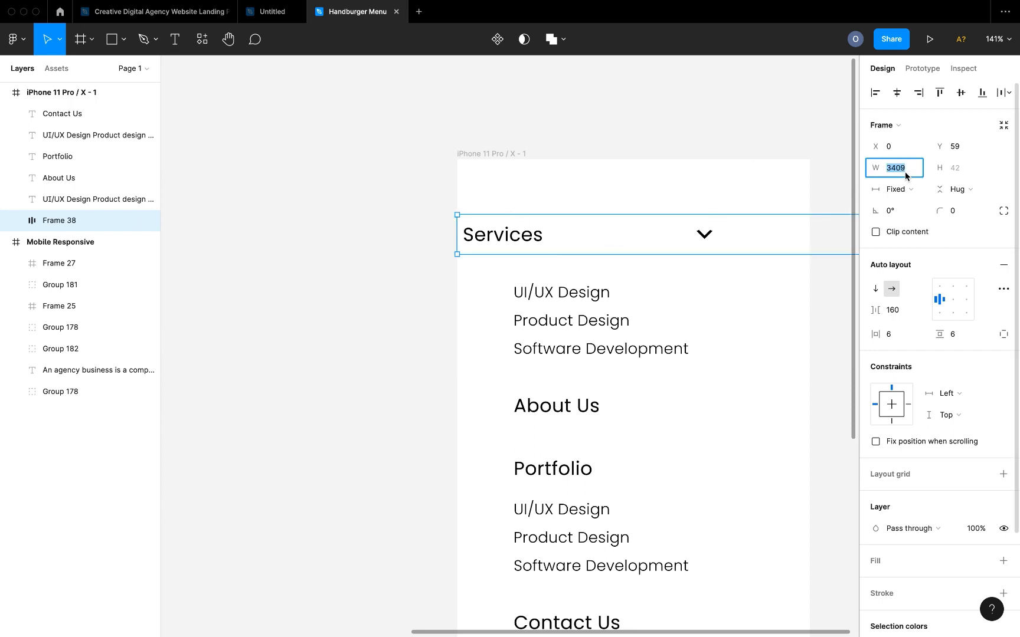
{"action": "type", "text": "340"}
{"action": "key", "text": "Return"}
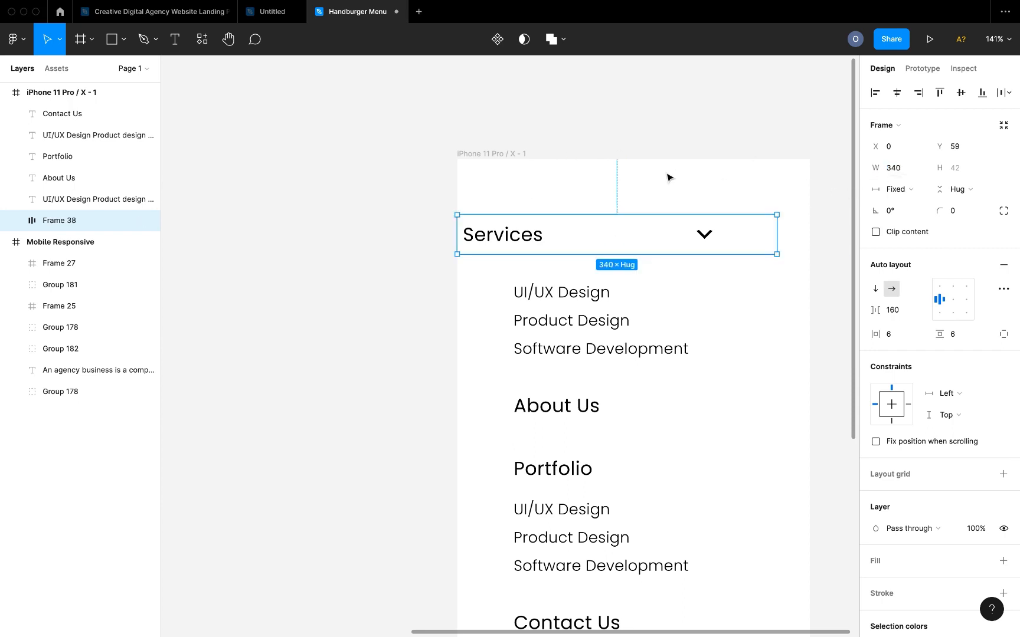
{"action": "left_click_drag", "start_coordinate": [560, 243], "coordinate": [576, 242]}
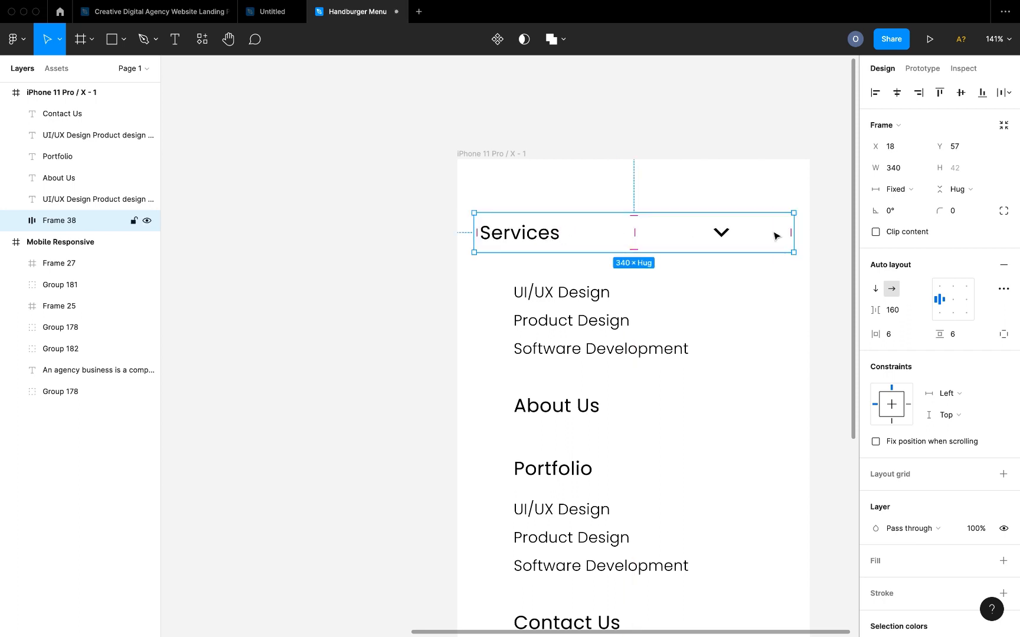
- Set the Services row's width to 320 and move the row to X 28, Y 58
{"action": "left_click", "coordinate": [904, 173]}
{"action": "type", "text": "320"}
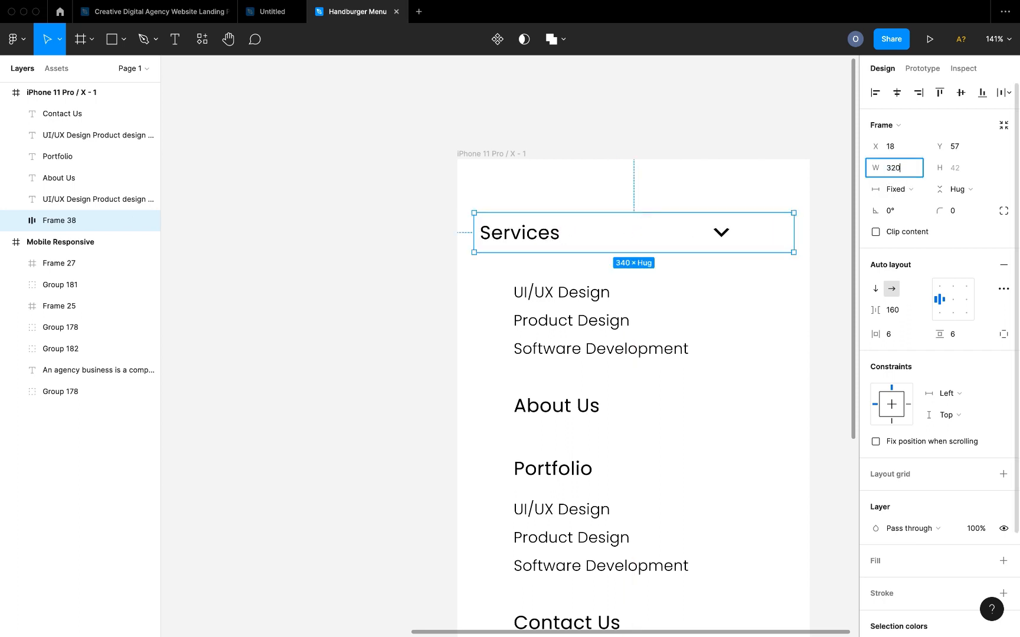
{"action": "key", "text": "Return"}
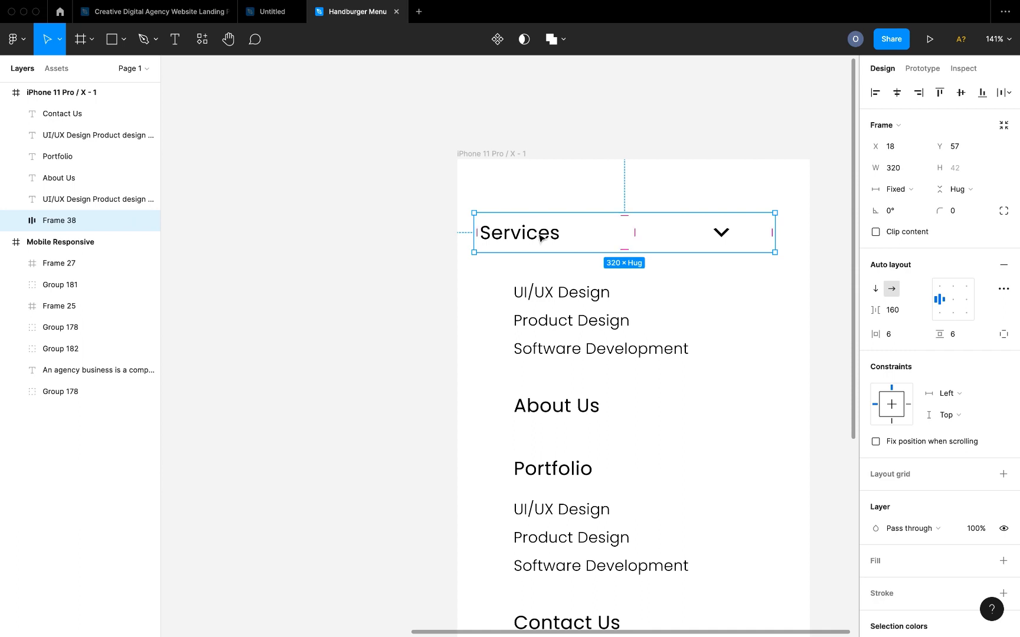
{"action": "left_click_drag", "start_coordinate": [545, 236], "coordinate": [554, 237]}
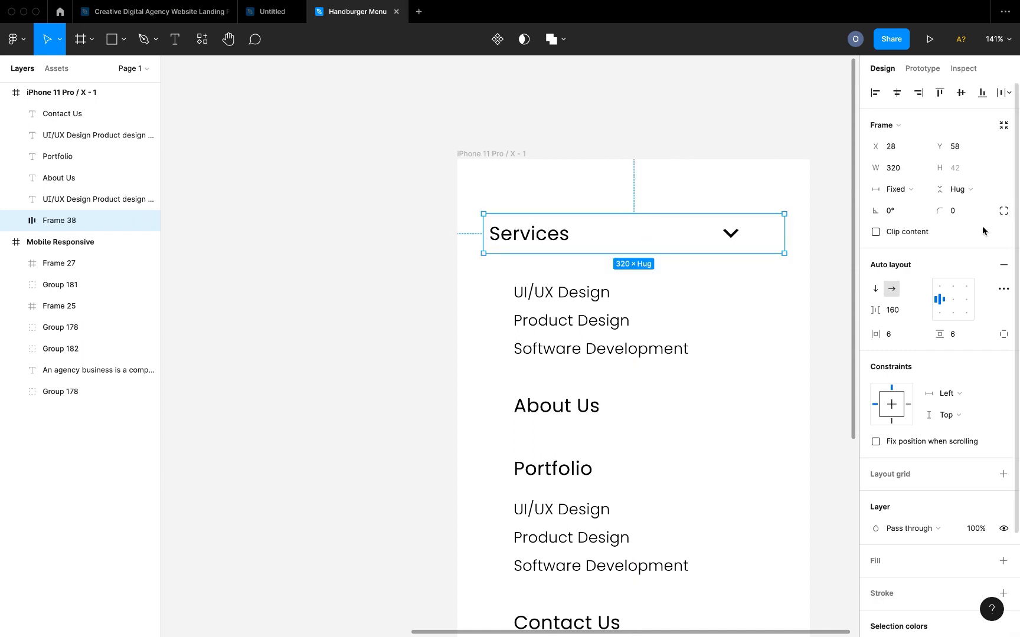
- Change the Services row's auto layout spacing mode to Space between
{"action": "left_click", "coordinate": [1004, 291]}
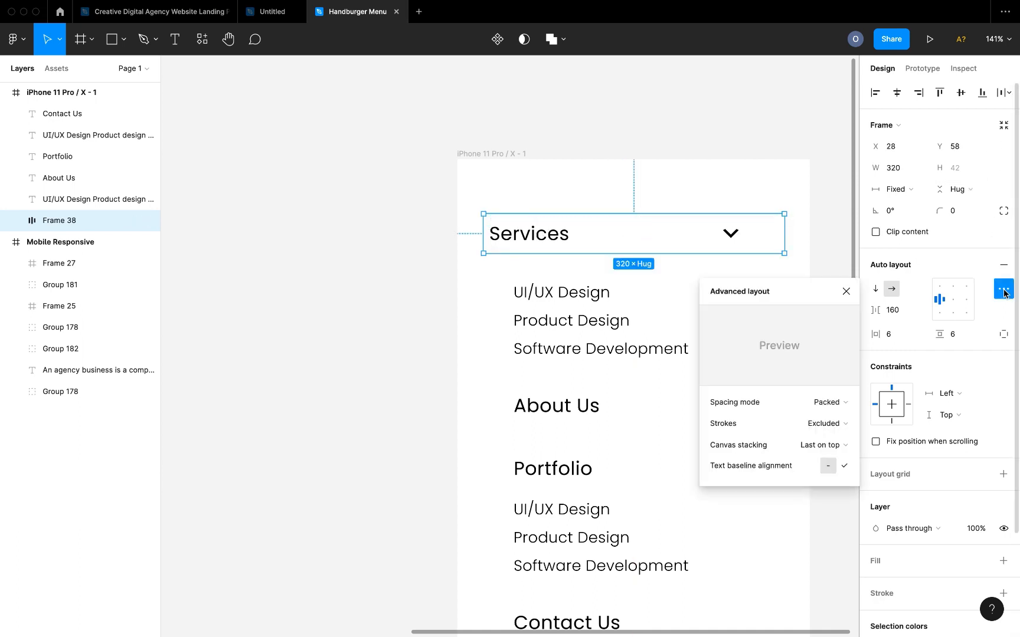
{"action": "left_click", "coordinate": [824, 406]}
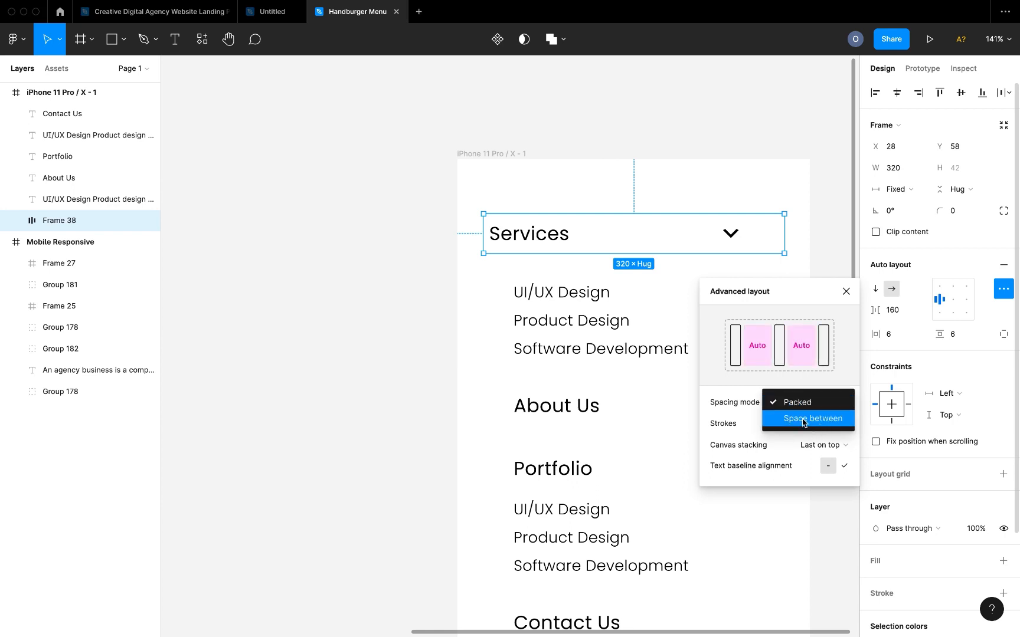
{"action": "left_click", "coordinate": [793, 418]}
{"action": "left_click", "coordinate": [819, 237]}
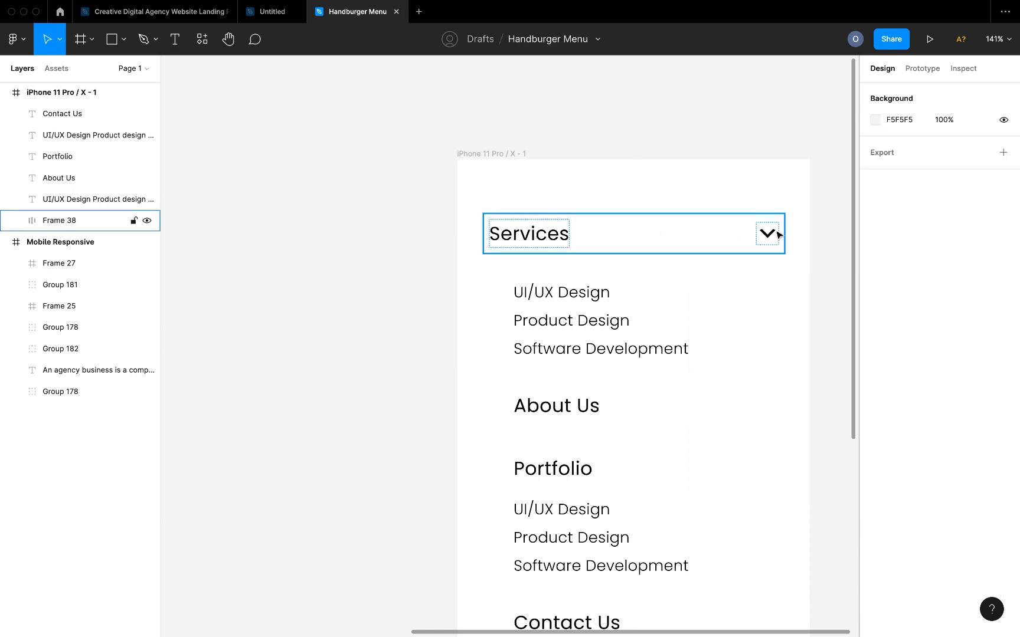
{"action": "left_click", "coordinate": [772, 236]}
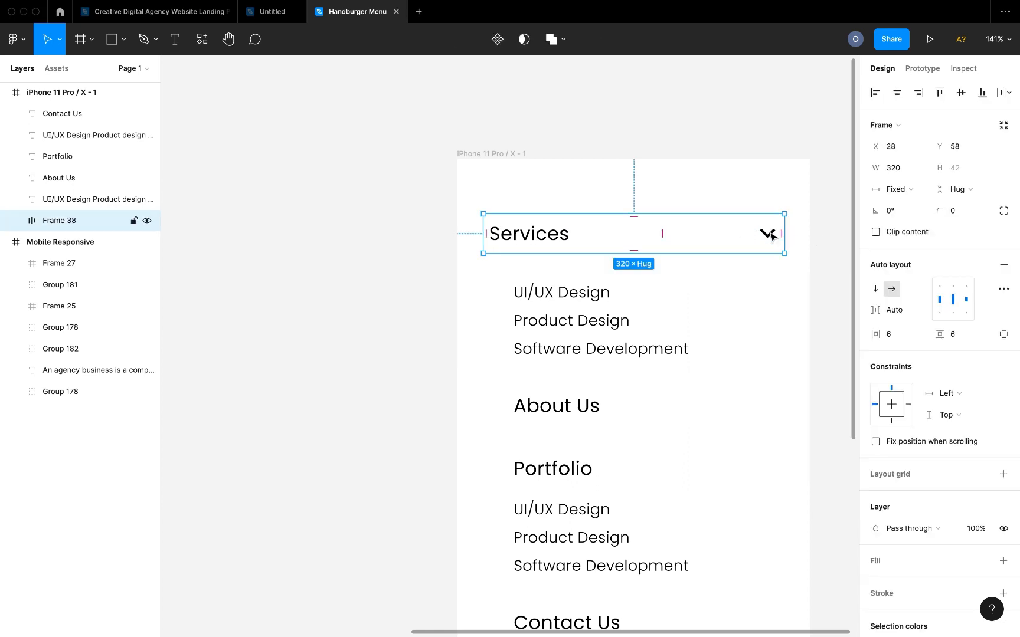
- Move the Services submenu text to X 34, Y 113 and combine it with the Services row in a vertical auto layout
{"action": "left_click", "coordinate": [587, 312]}
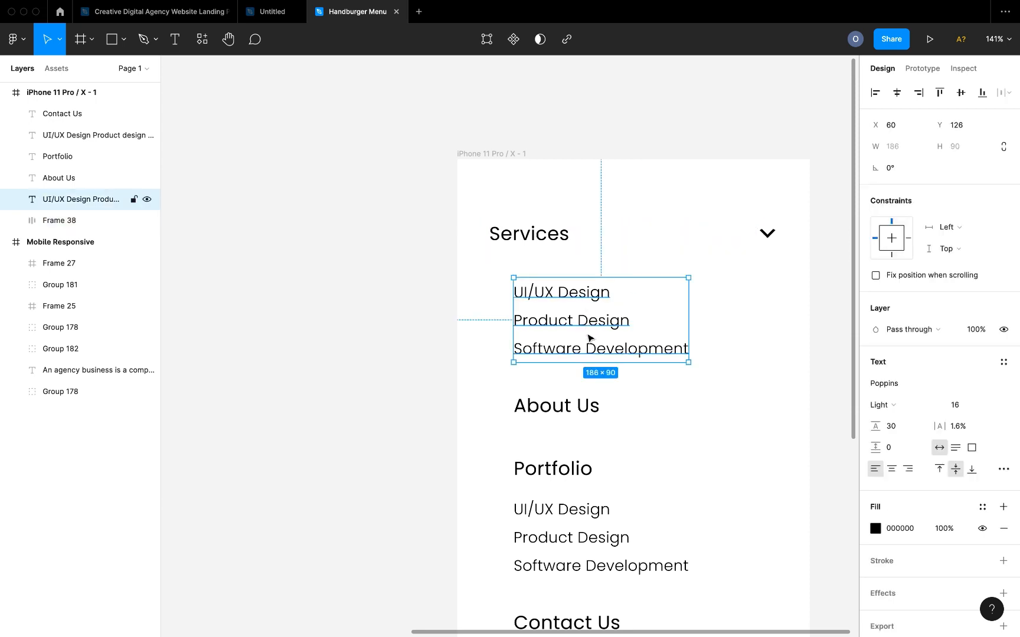
{"action": "left_click_drag", "start_coordinate": [587, 330], "coordinate": [563, 318]}
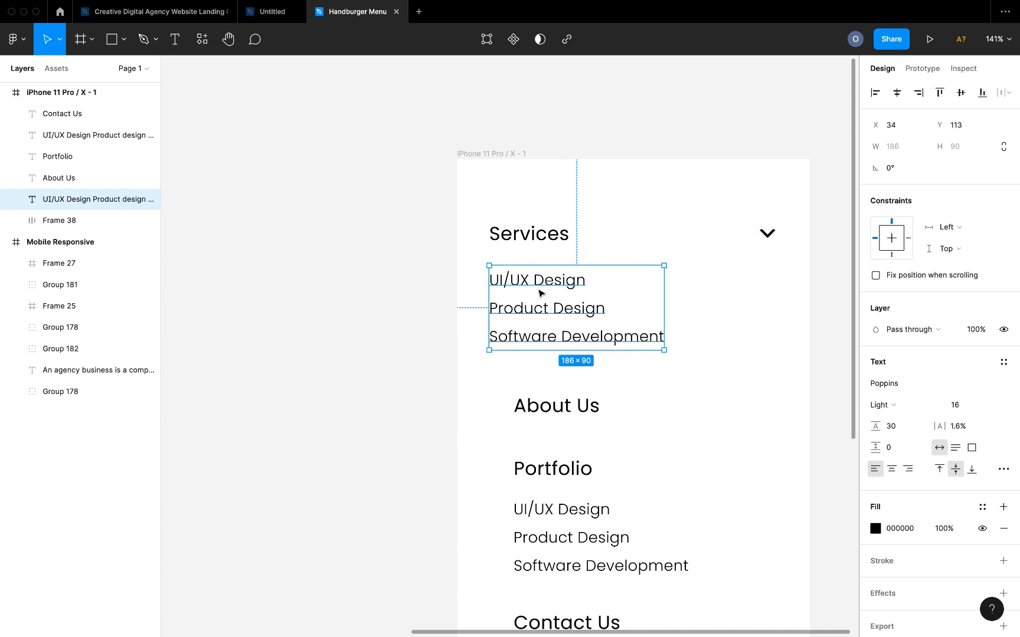
{"action": "left_click", "coordinate": [538, 227], "text": "shift"}
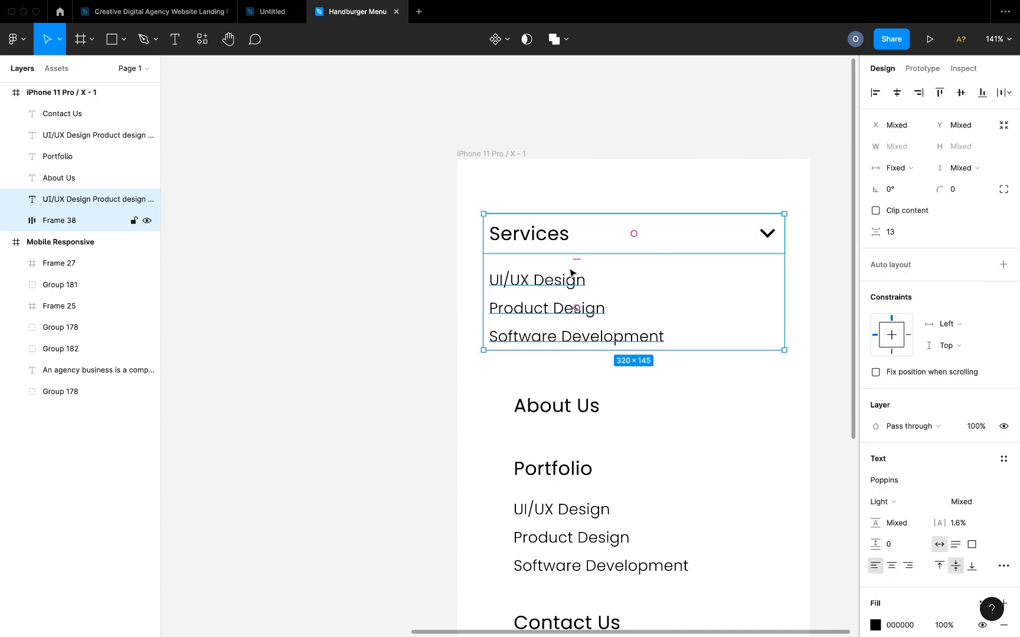
{"action": "key", "text": "shift+a"}
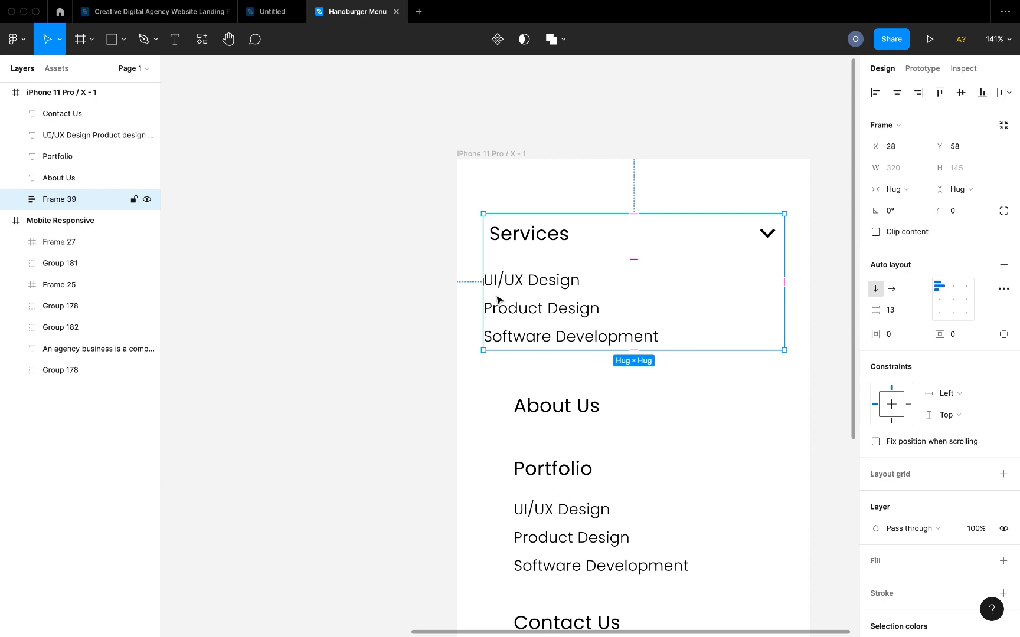
- Set the Services row's horizontal padding to 0 within the Services group
{"action": "left_click", "coordinate": [541, 230]}
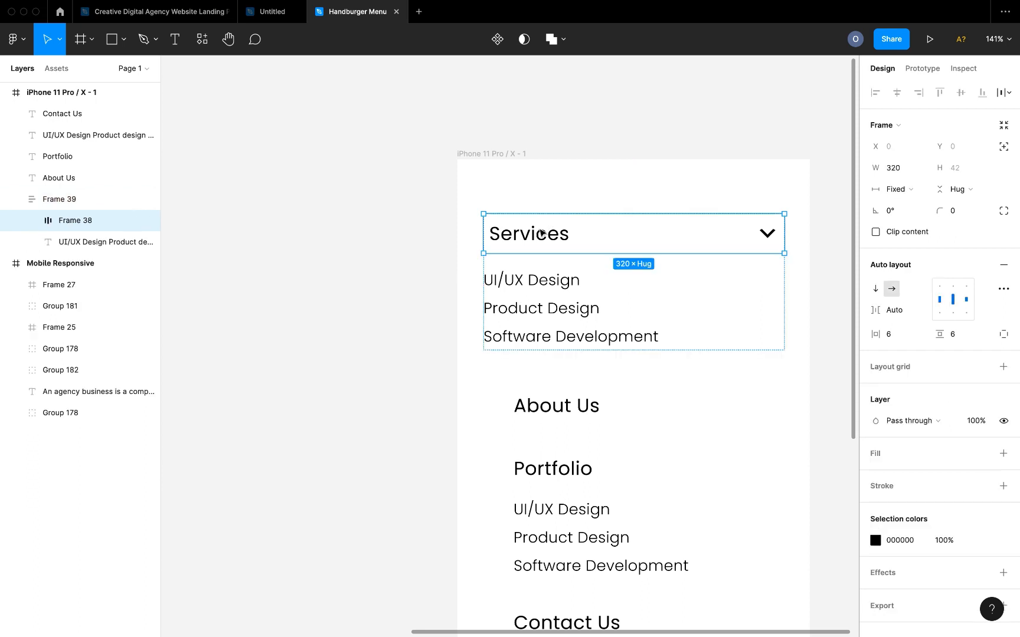
{"action": "left_click", "coordinate": [897, 334]}
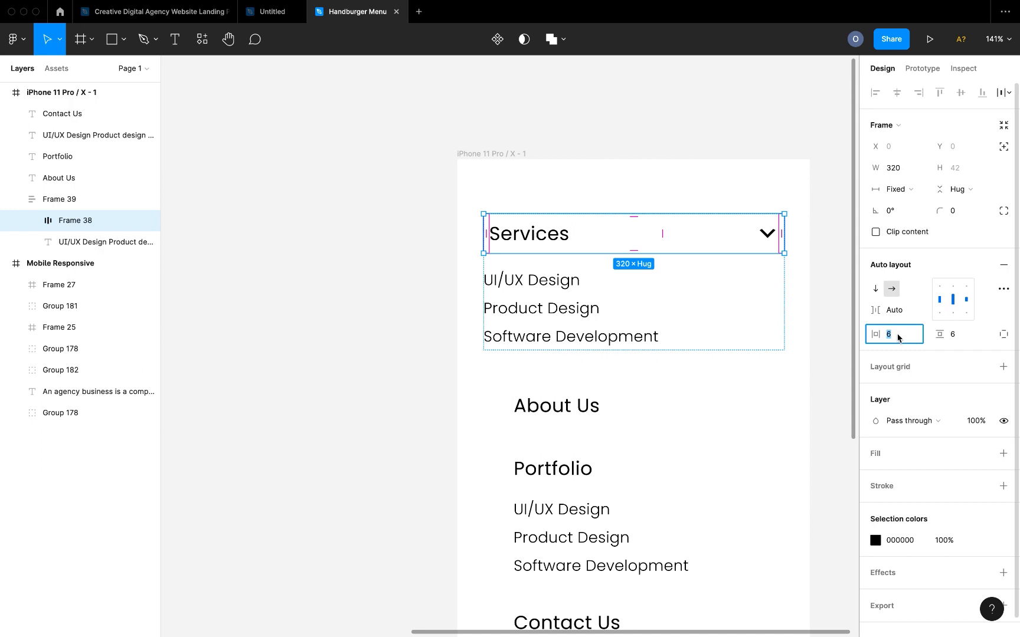
{"action": "key", "text": "Return"}
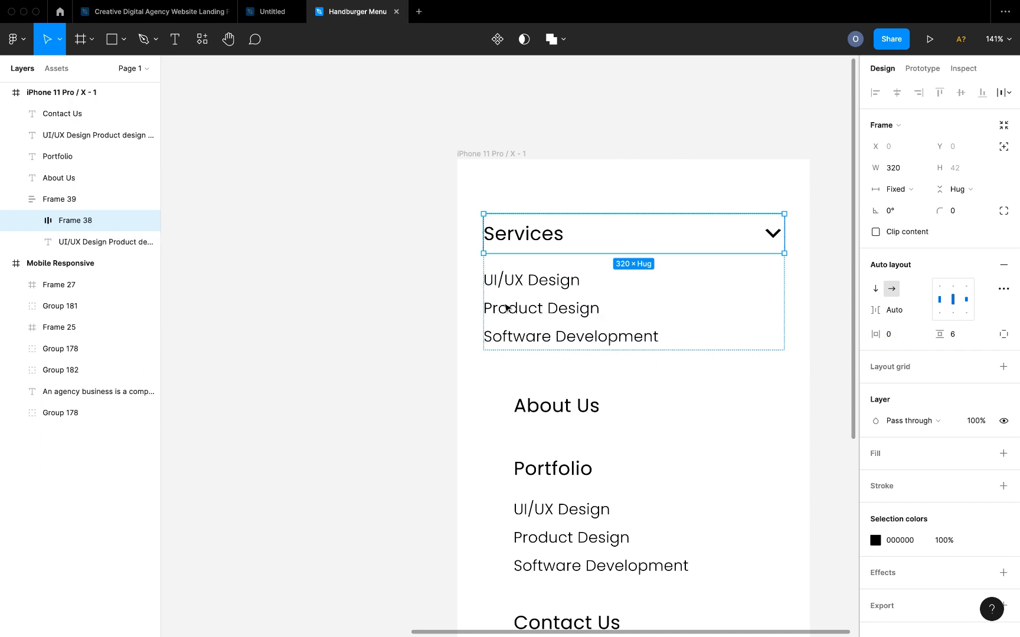
{"action": "left_click", "coordinate": [685, 308]}
- Move About Us, Portfolio and the lower submenu text up and left, placing Portfolio at X 33, Y 277 and the submenu at X 28
{"action": "scroll", "coordinate": [608, 351], "scroll_direction": "down", "scroll_amount": 2}
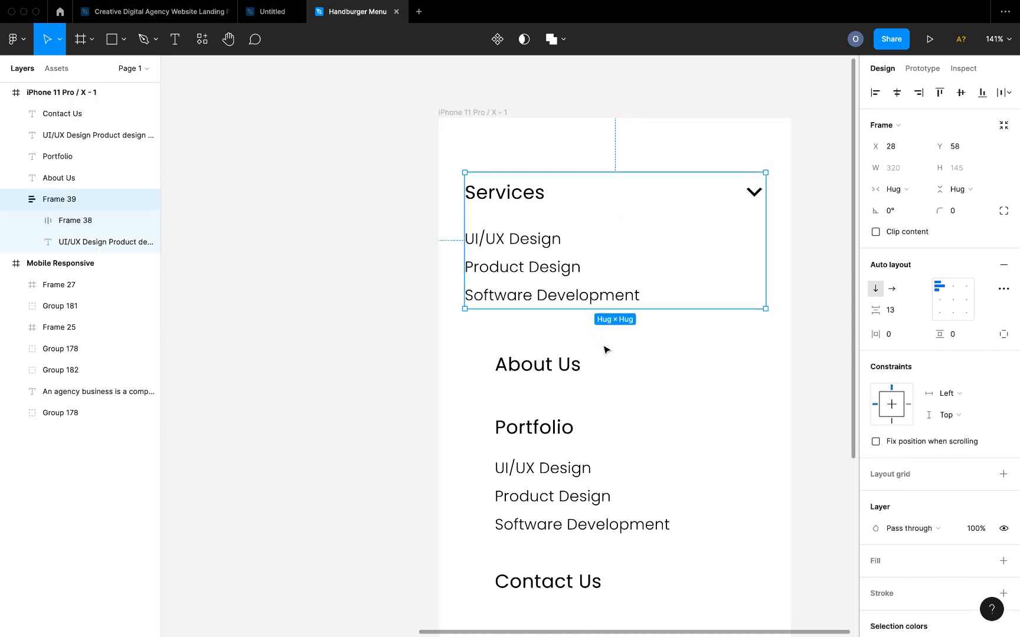
{"action": "left_click_drag", "start_coordinate": [557, 370], "coordinate": [518, 347]}
{"action": "left_click_drag", "start_coordinate": [538, 426], "coordinate": [516, 396]}
{"action": "left_click_drag", "start_coordinate": [519, 475], "coordinate": [489, 445]}
{"action": "left_click", "coordinate": [511, 389]}
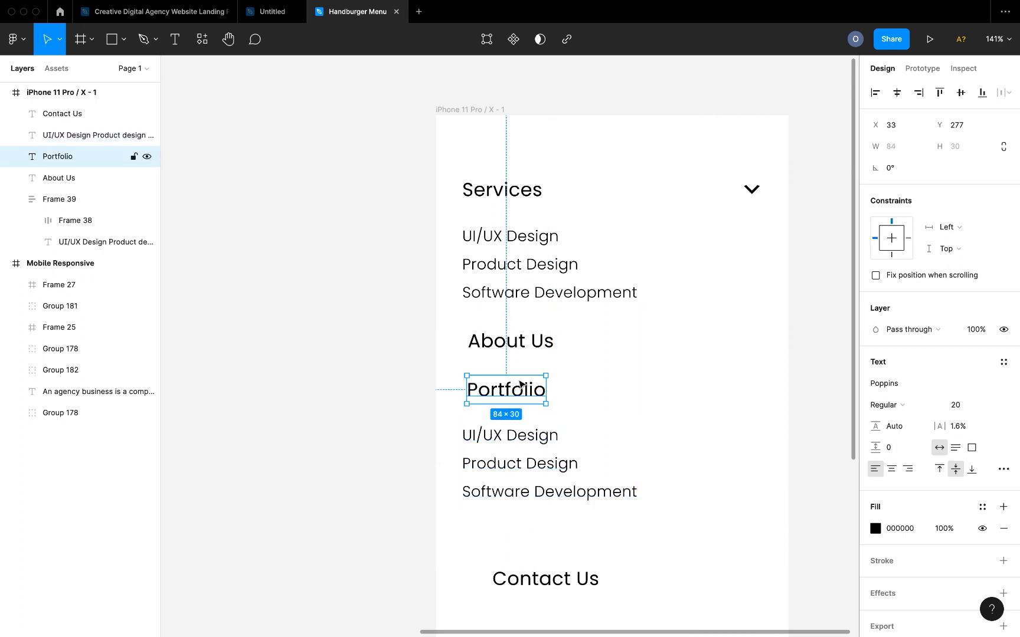
- Move the Portfolio heading outside the phone frame and place a copy of the Services row at X 28, Y 269
{"action": "left_click", "coordinate": [517, 190]}
{"action": "left_click", "coordinate": [515, 395]}
{"action": "left_click_drag", "start_coordinate": [515, 395], "coordinate": [396, 390]}
{"action": "double_click", "coordinate": [531, 190]}
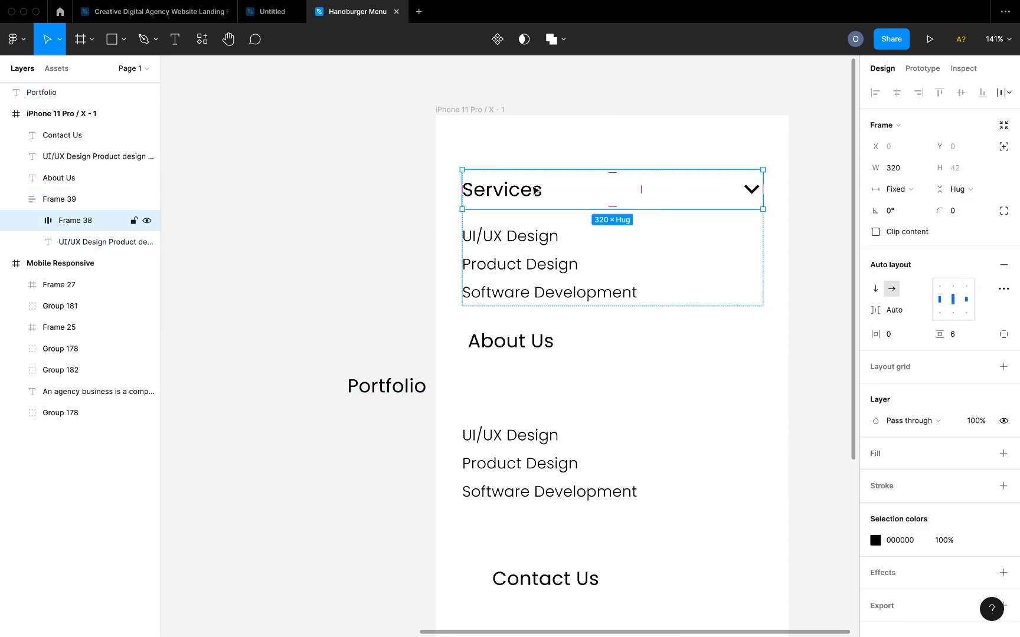
{"action": "left_click_drag", "start_coordinate": [535, 191], "coordinate": [538, 388]}
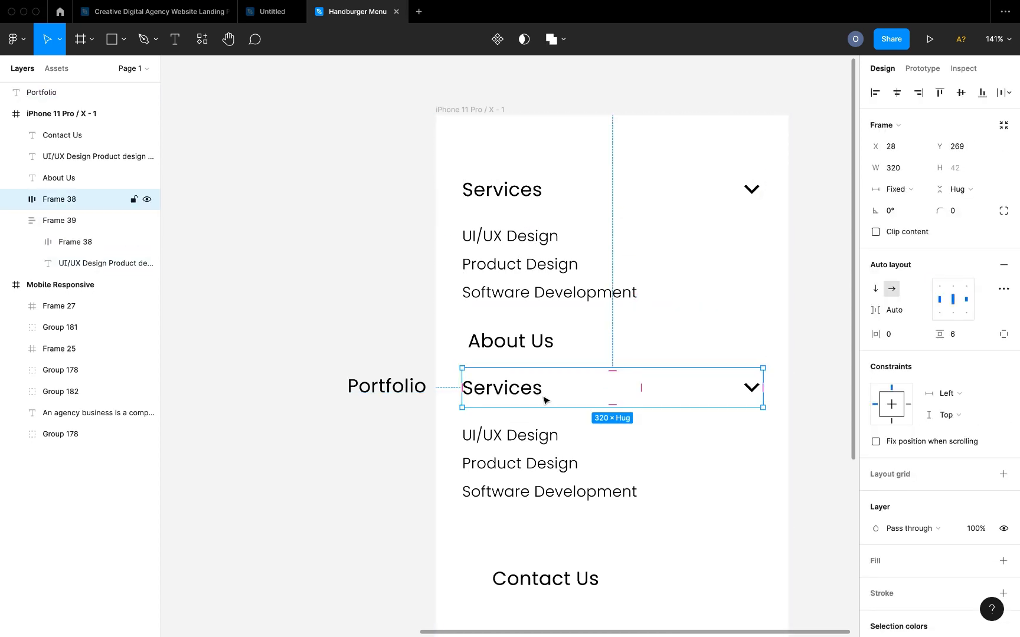
- Replace the copied row's Services text with Portfolio, cut from the heading outside the frame
{"action": "double_click", "coordinate": [391, 387]}
{"action": "key", "text": "super+x"}
{"action": "double_click", "coordinate": [499, 388]}
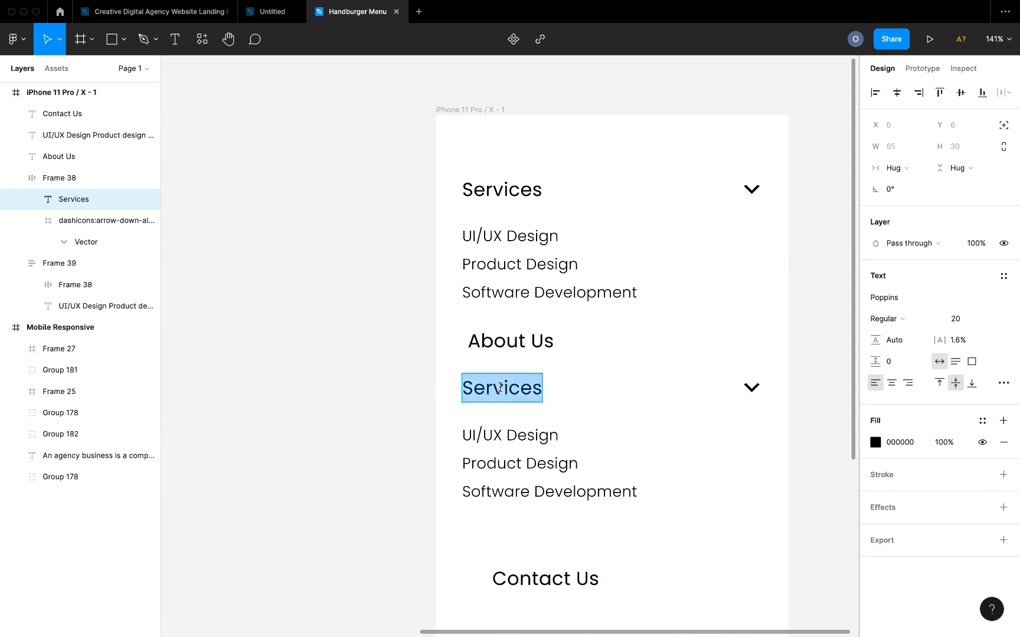
{"action": "key", "text": "super+v"}
{"action": "left_click", "coordinate": [391, 405]}
{"action": "left_click", "coordinate": [574, 403]}
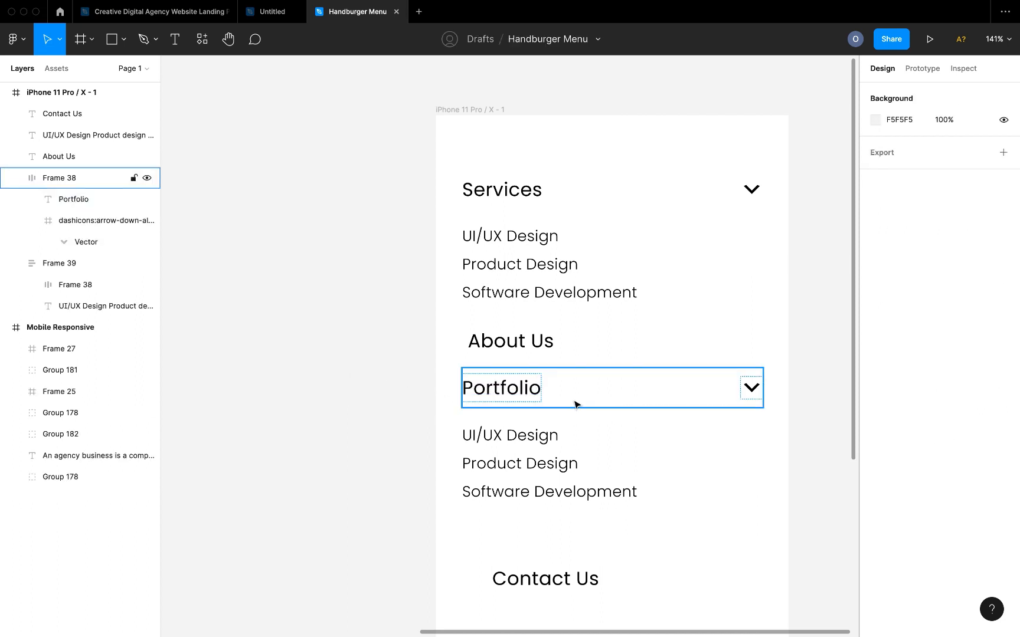
- Combine the Portfolio row and its submenu text in a vertical auto layout
{"action": "left_click", "coordinate": [531, 444]}
{"action": "left_click", "coordinate": [537, 387], "text": "shift"}
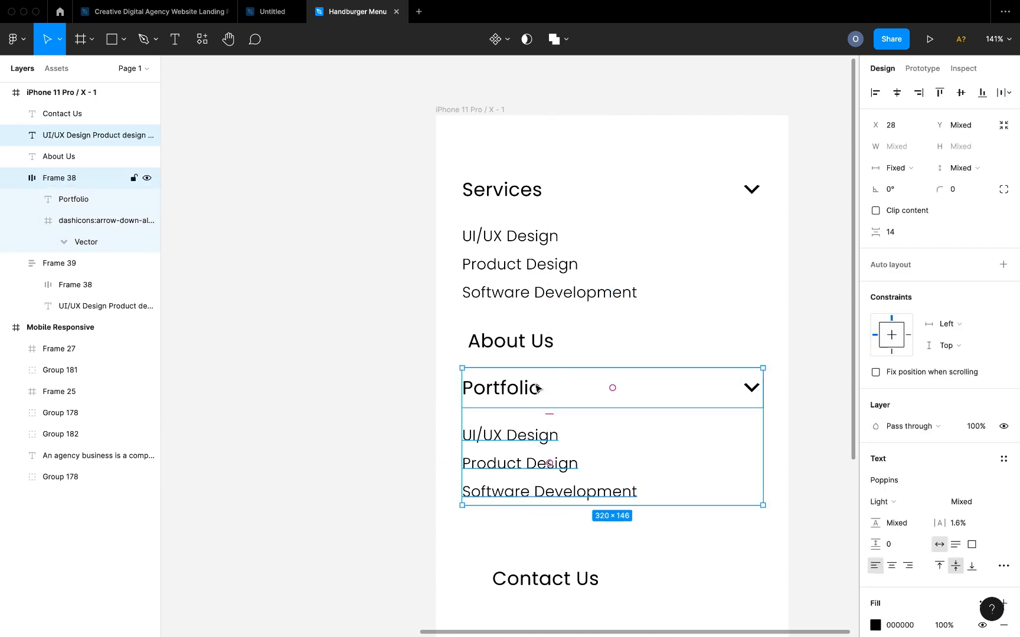
{"action": "key", "text": "shift+a"}
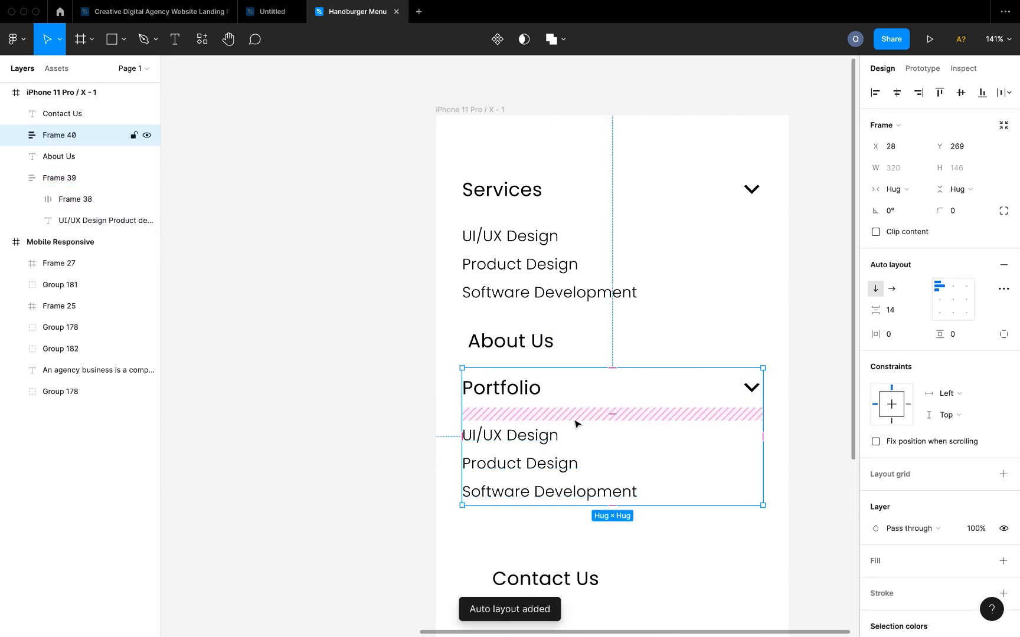
- Try item spacings of 10 and 5 in the Portfolio group, and set the spacing to 0
{"action": "left_click", "coordinate": [897, 314]}
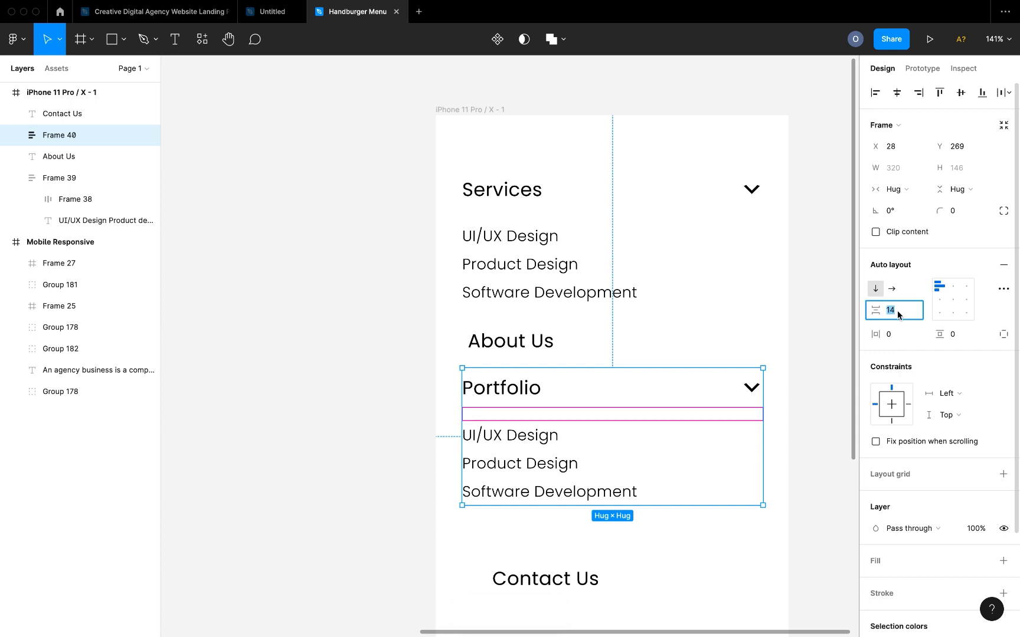
{"action": "type", "text": "10"}
{"action": "key", "text": "Return"}
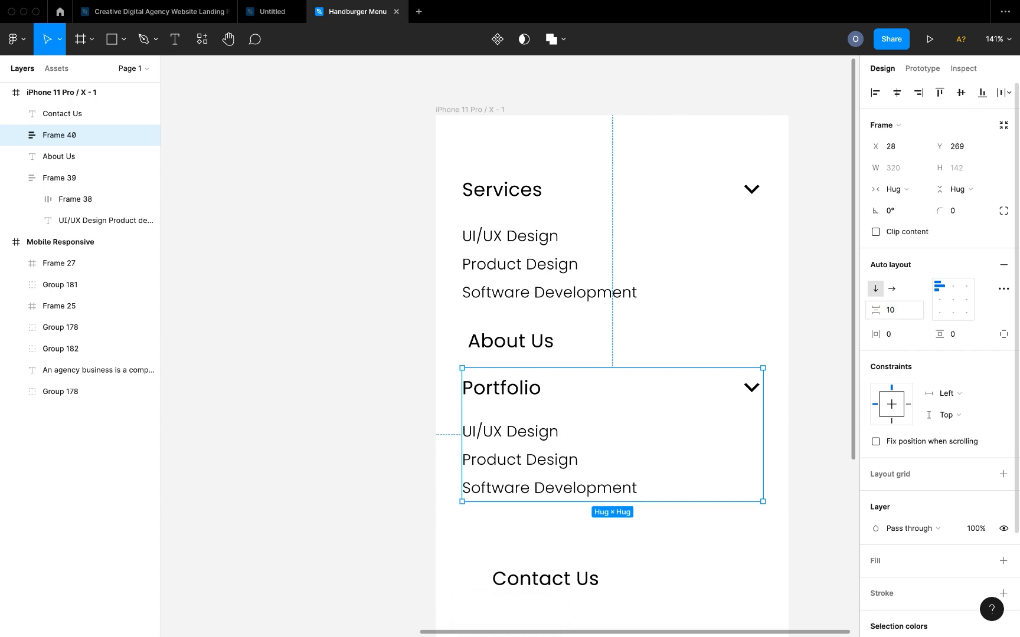
{"action": "left_click", "coordinate": [914, 315]}
{"action": "type", "text": "5"}
{"action": "key", "text": "Return"}
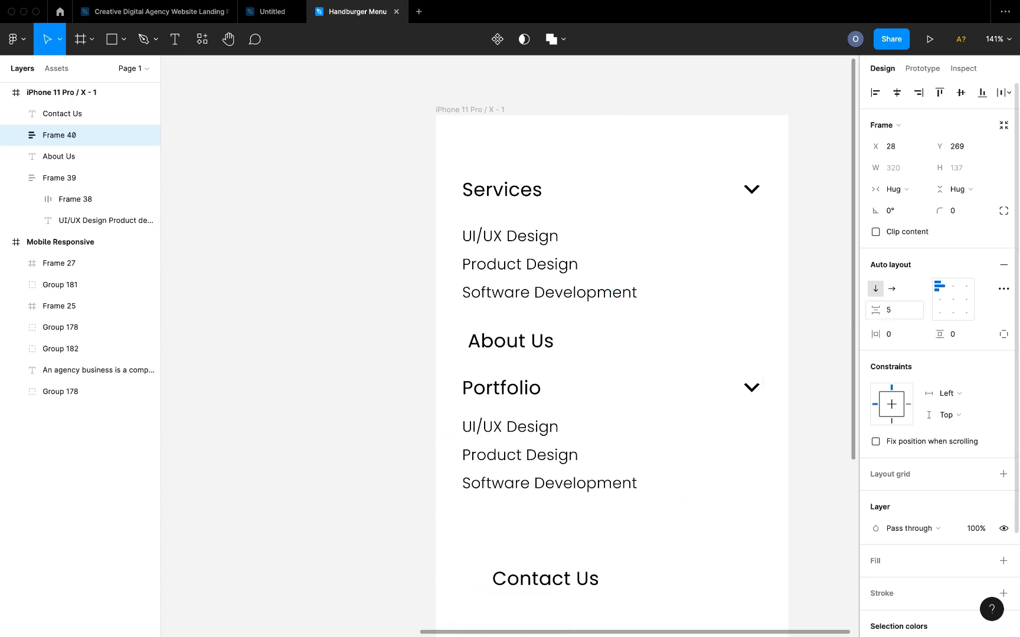
{"action": "left_click", "coordinate": [904, 314]}
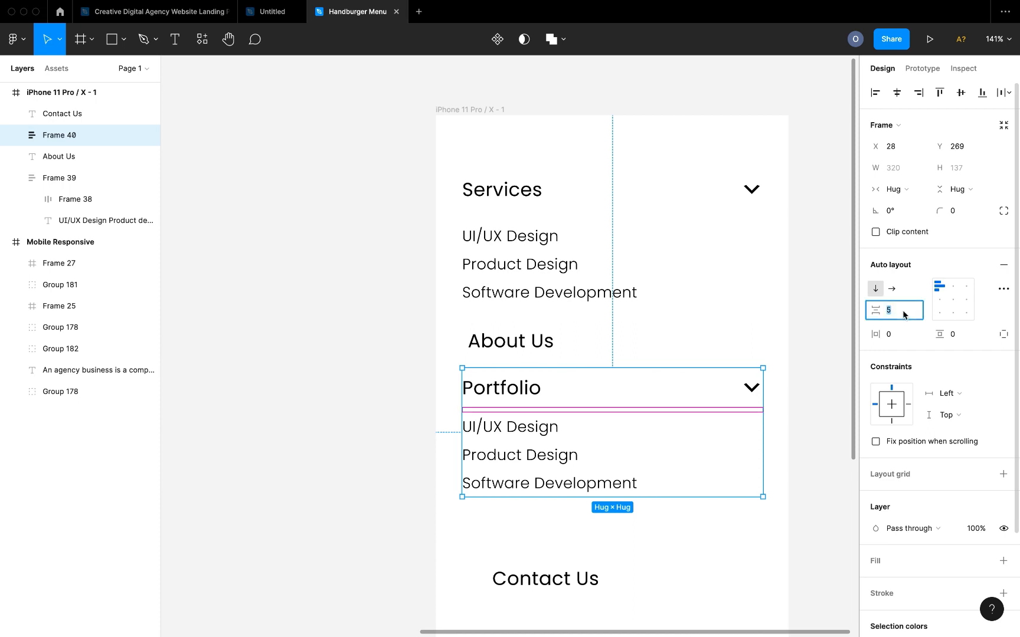
{"action": "key", "text": "Return"}
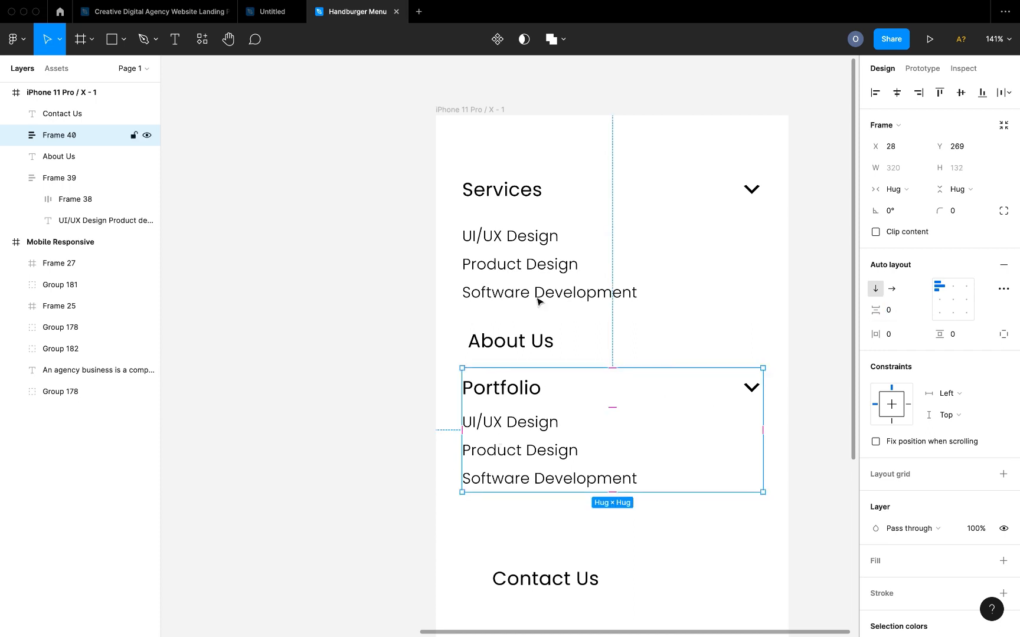
- Set the item spacing of the Services group to 10
{"action": "left_click", "coordinate": [522, 267]}
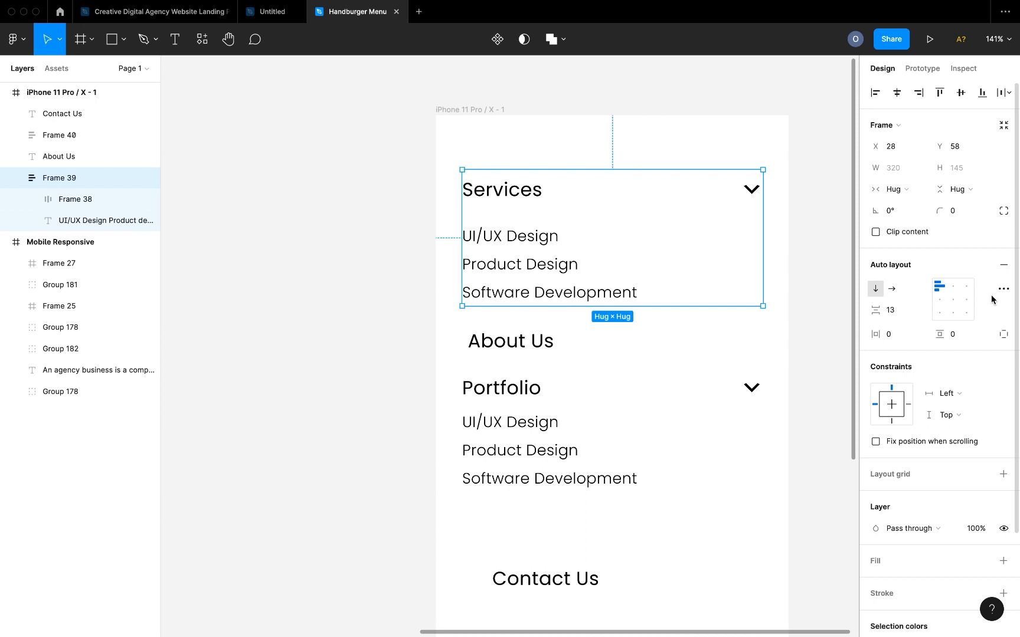
{"action": "left_click", "coordinate": [903, 314]}
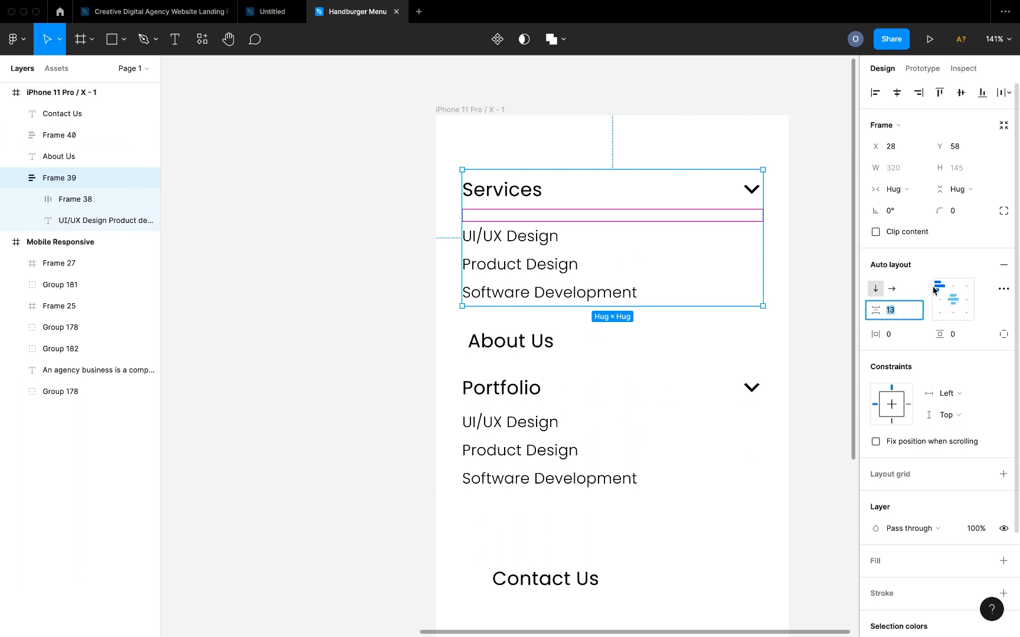
{"action": "type", "text": "0"}
{"action": "key", "text": "Return"}
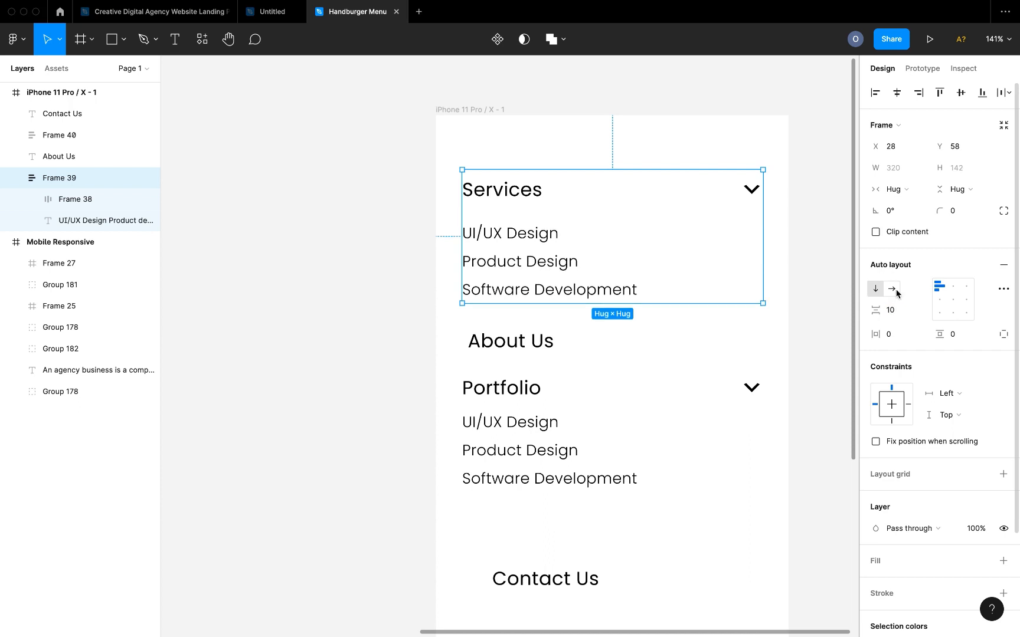
- Set the item spacing of the Portfolio group to 10
{"action": "left_click", "coordinate": [528, 423]}
{"action": "left_click", "coordinate": [903, 314]}
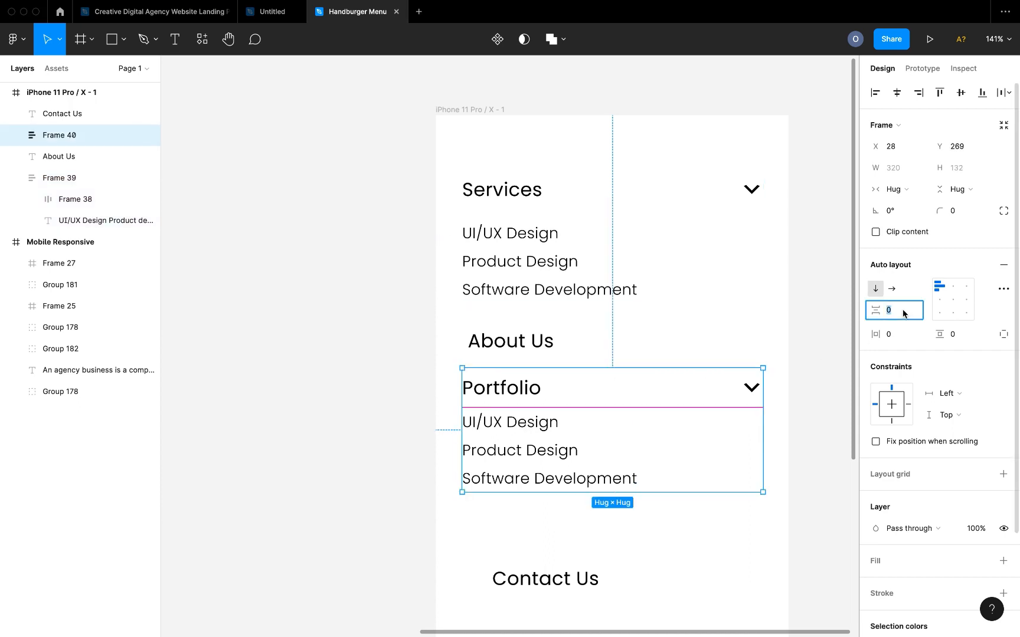
{"action": "type", "text": "10"}
{"action": "key", "text": "Return"}
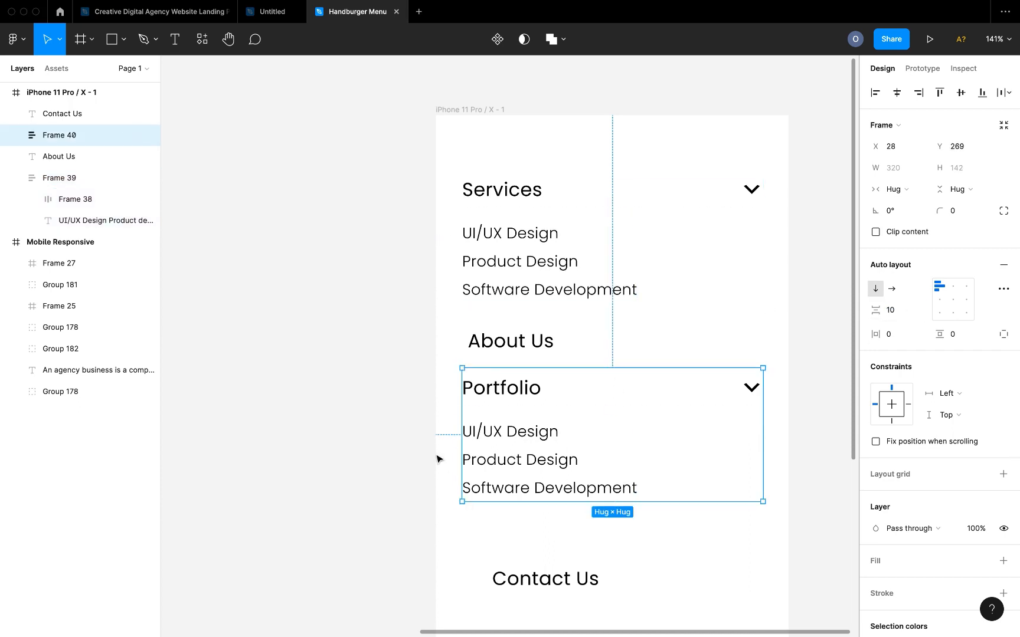
- Try a line height of 40 on the Portfolio submenu text, and set it to 34
{"action": "double_click", "coordinate": [549, 459]}
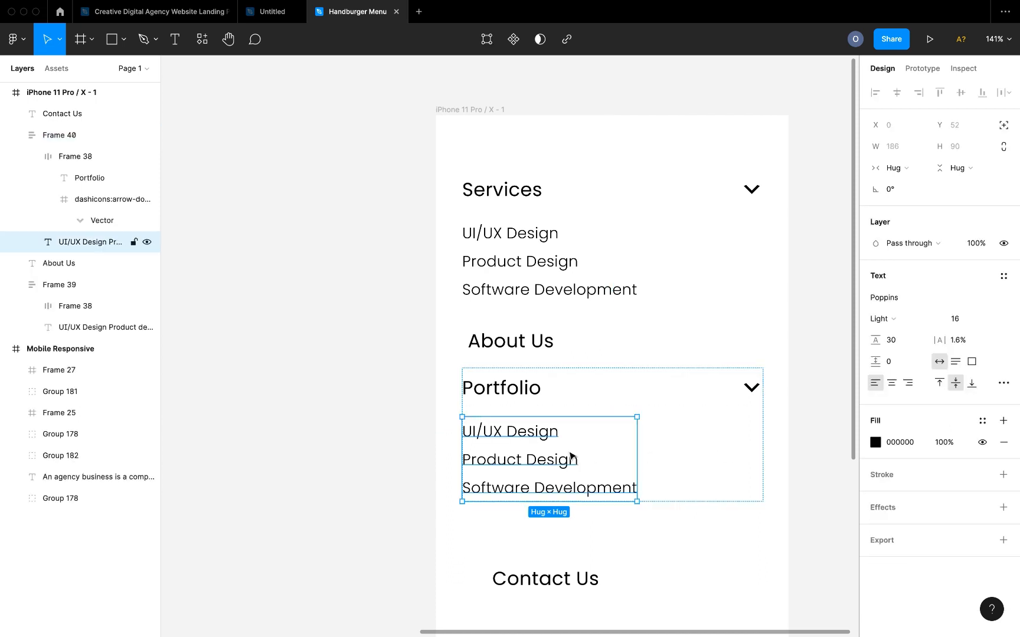
{"action": "double_click", "coordinate": [571, 456]}
{"action": "type", "text": "40"}
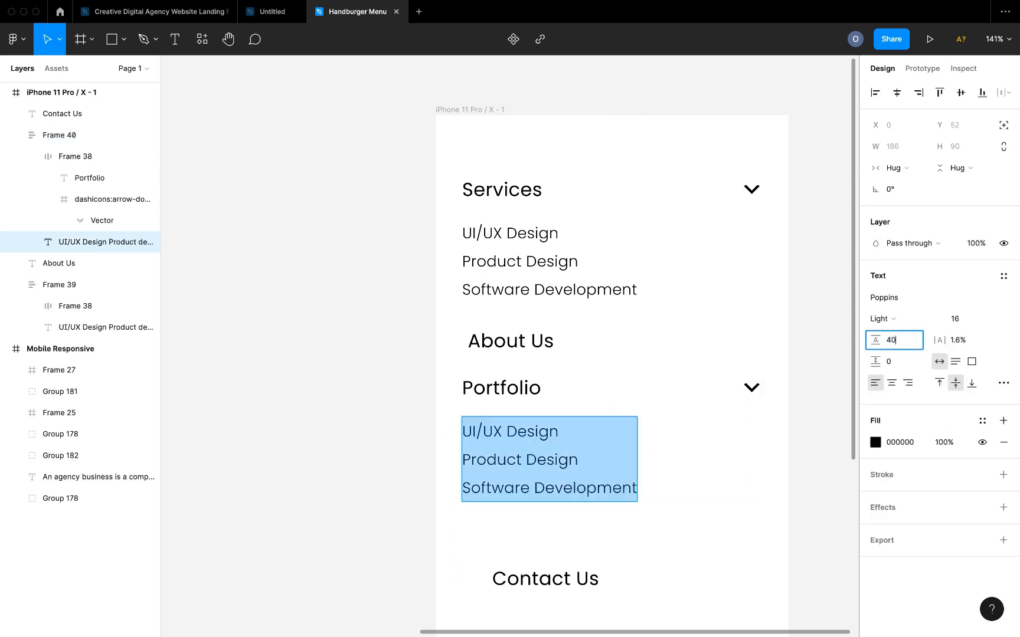
{"action": "key", "text": "Return"}
{"action": "left_click", "coordinate": [898, 346]}
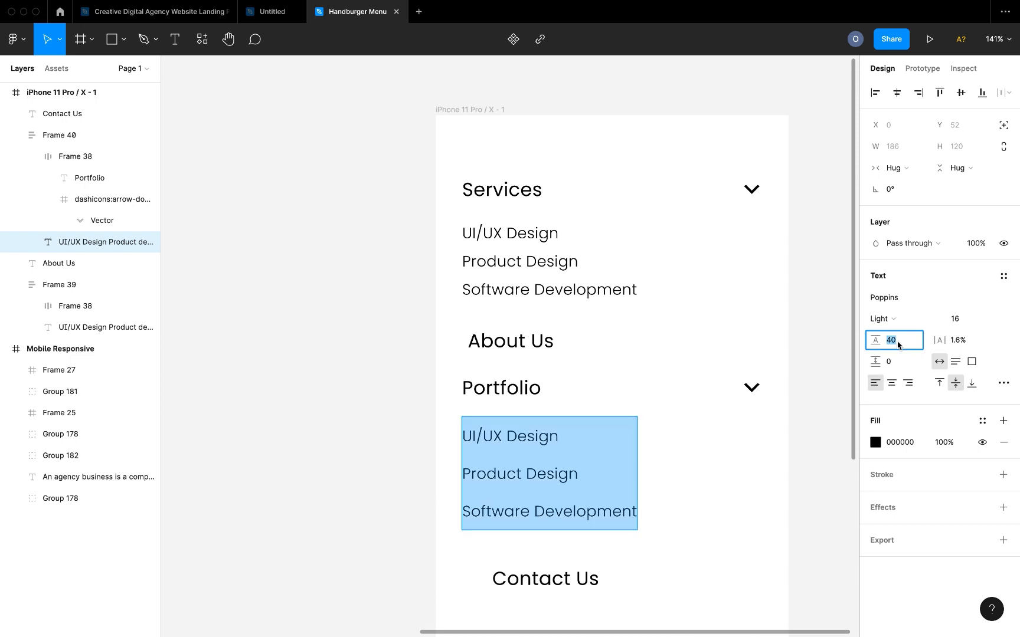
{"action": "type", "text": "30"}
{"action": "key", "text": "Return"}
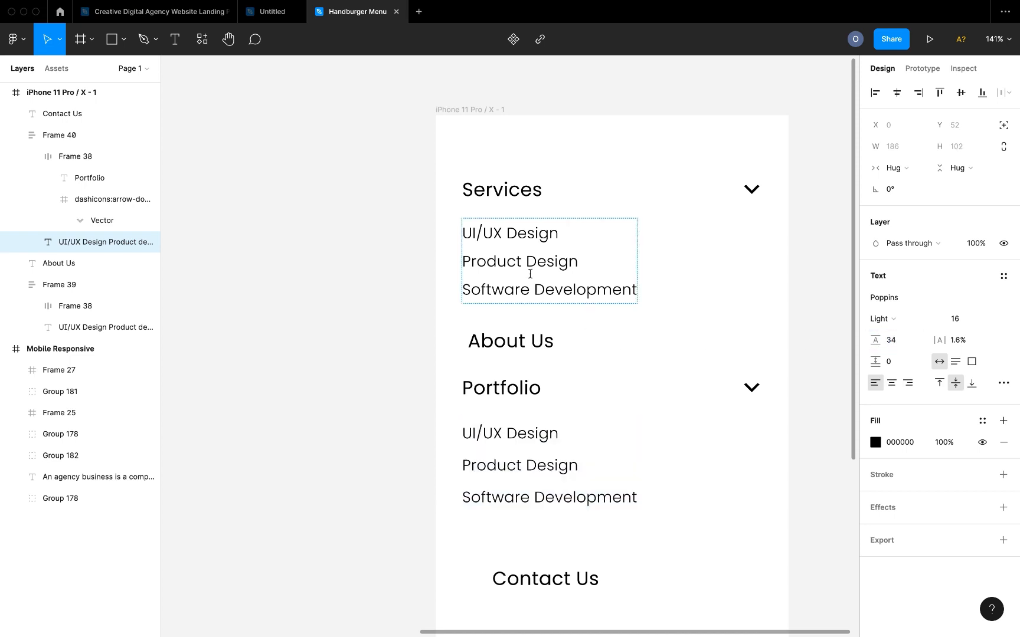
- Set the line height of the Services submenu text to 34
{"action": "double_click", "coordinate": [555, 236]}
{"action": "key", "text": "ctrl+a"}
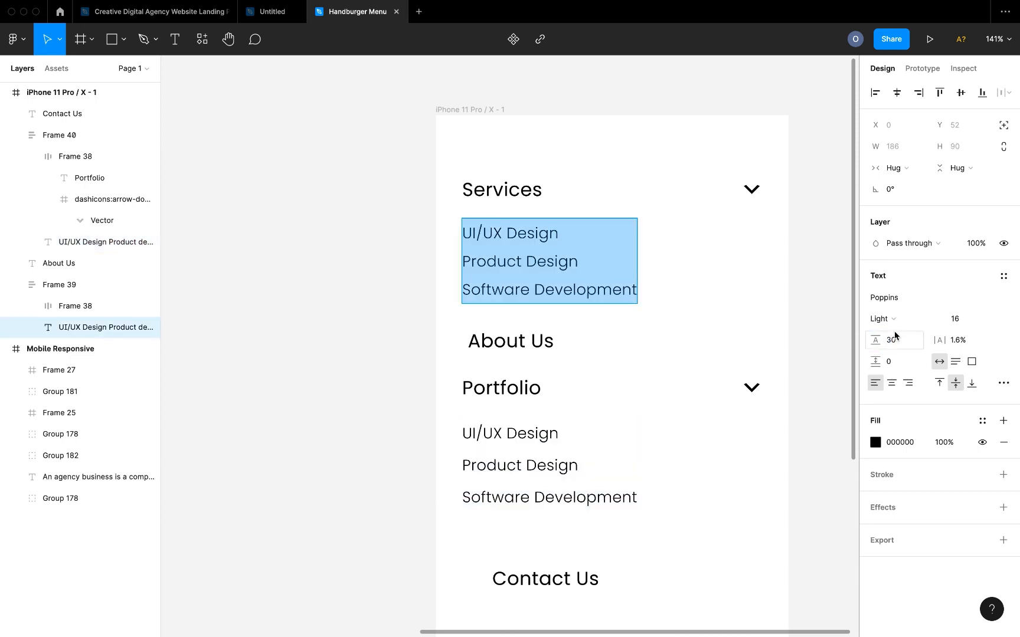
{"action": "left_click", "coordinate": [907, 345]}
{"action": "type", "text": "34"}
{"action": "key", "text": "Return"}
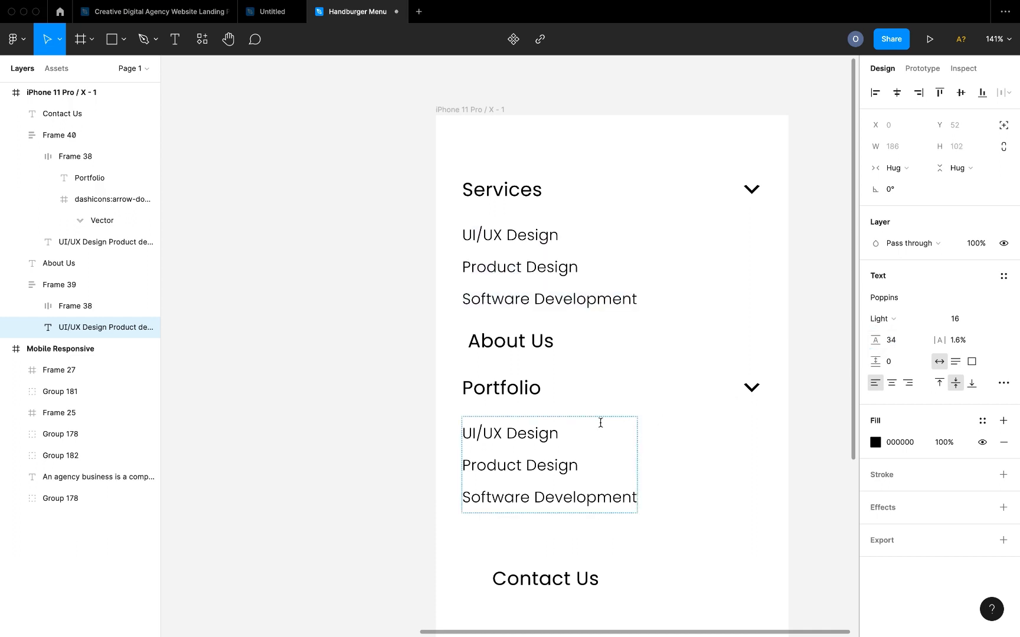
{"action": "key", "text": "Escape"}
- Combine the Services group, About Us, the Portfolio group and Contact Us in one vertical auto layout aligned top left
{"action": "scroll", "coordinate": [392, 395], "scroll_direction": "down", "scroll_amount": 3}
{"action": "scroll", "coordinate": [392, 395], "scroll_direction": "right", "scroll_amount": 2}
{"action": "scroll", "coordinate": [393, 395], "scroll_direction": "down", "scroll_amount": 3}
{"action": "left_click", "coordinate": [484, 391]}
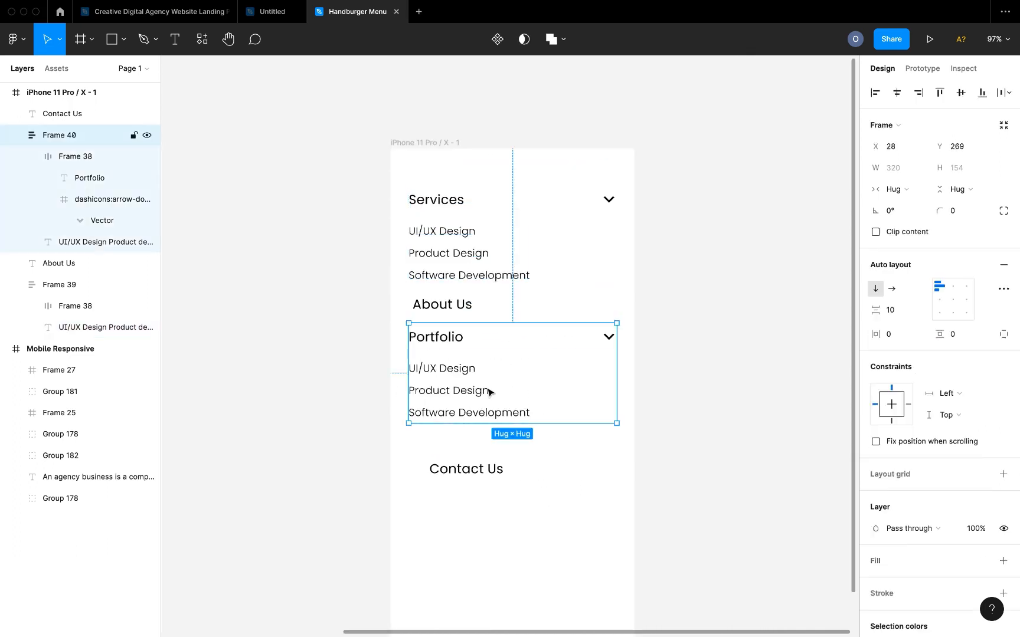
{"action": "left_click_drag", "start_coordinate": [466, 475], "coordinate": [444, 462]}
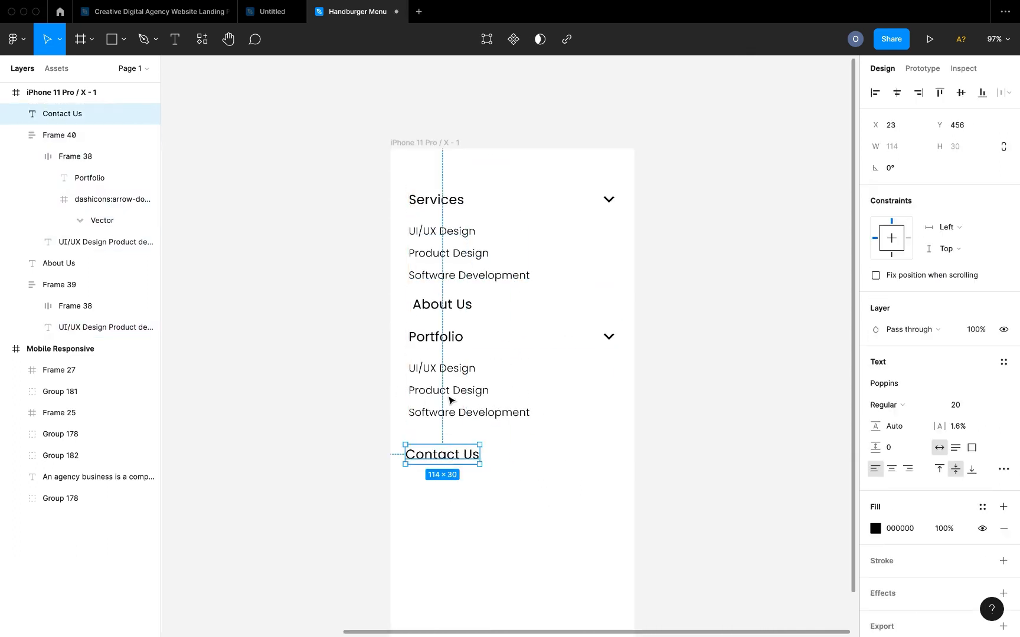
{"action": "left_click", "coordinate": [513, 371], "text": "shift"}
{"action": "left_click", "coordinate": [440, 309], "text": "shift"}
{"action": "left_click", "coordinate": [437, 257], "text": "shift"}
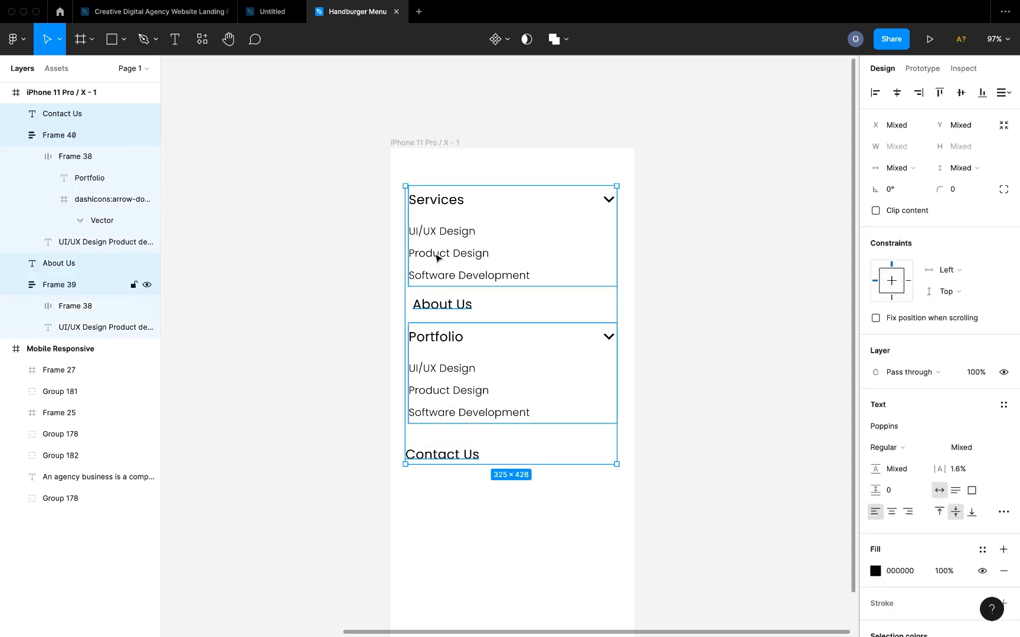
{"action": "key", "text": "shift+a"}
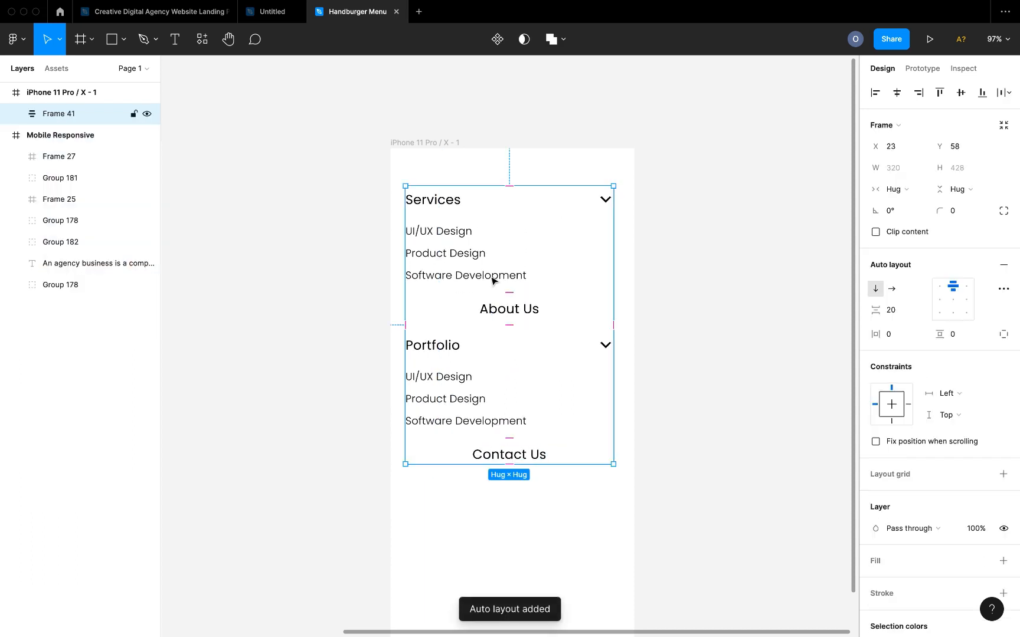
{"action": "left_click", "coordinate": [940, 287]}
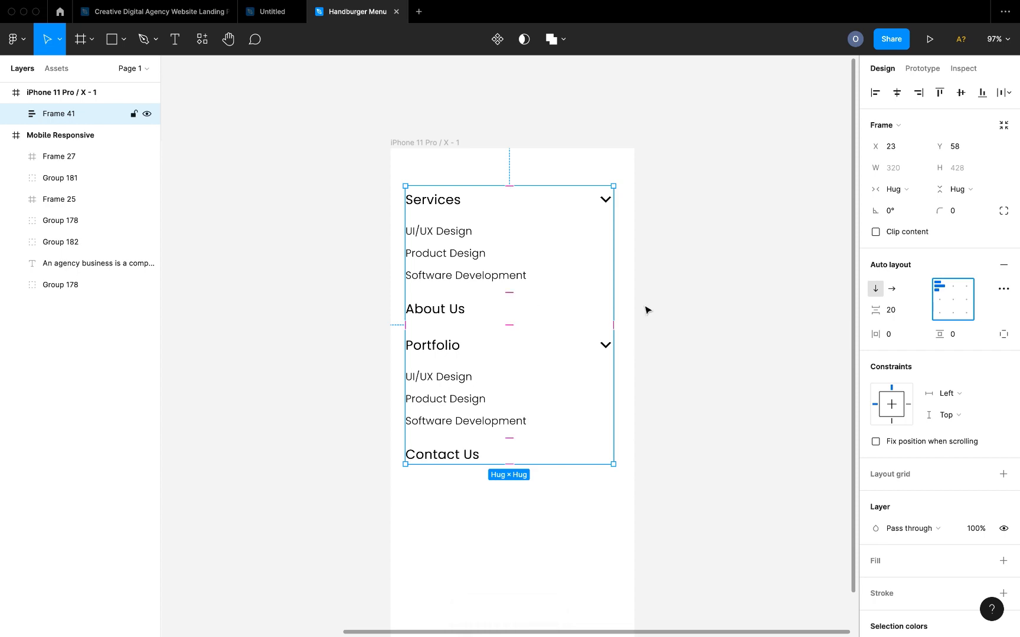
- Try an item spacing of 30 in the whole menu's auto layout, and undo it
{"action": "left_click", "coordinate": [896, 314]}
{"action": "type", "text": "30"}
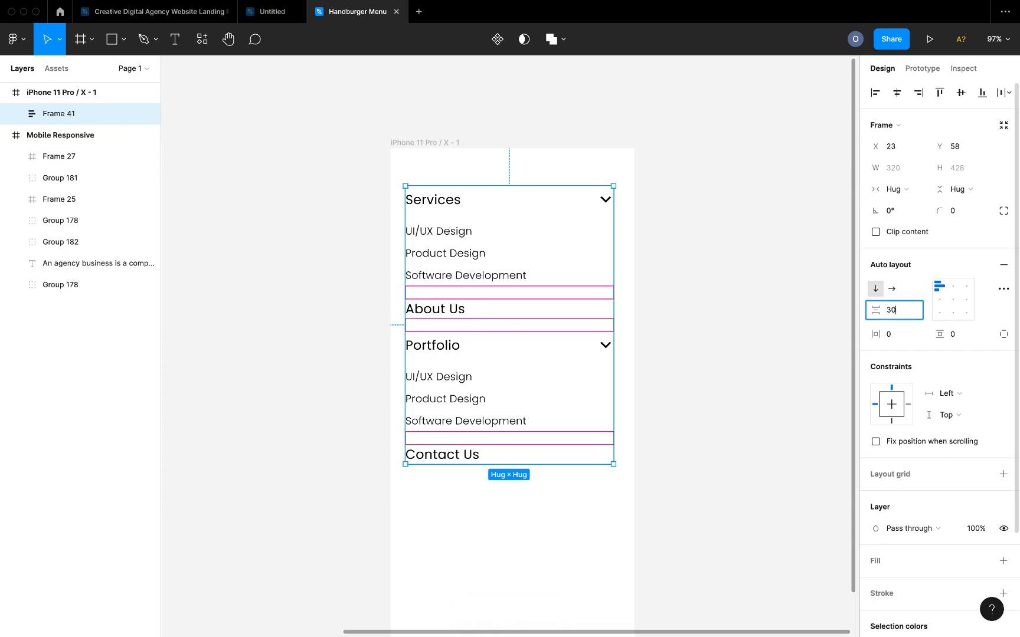
{"action": "key", "text": "Return"}
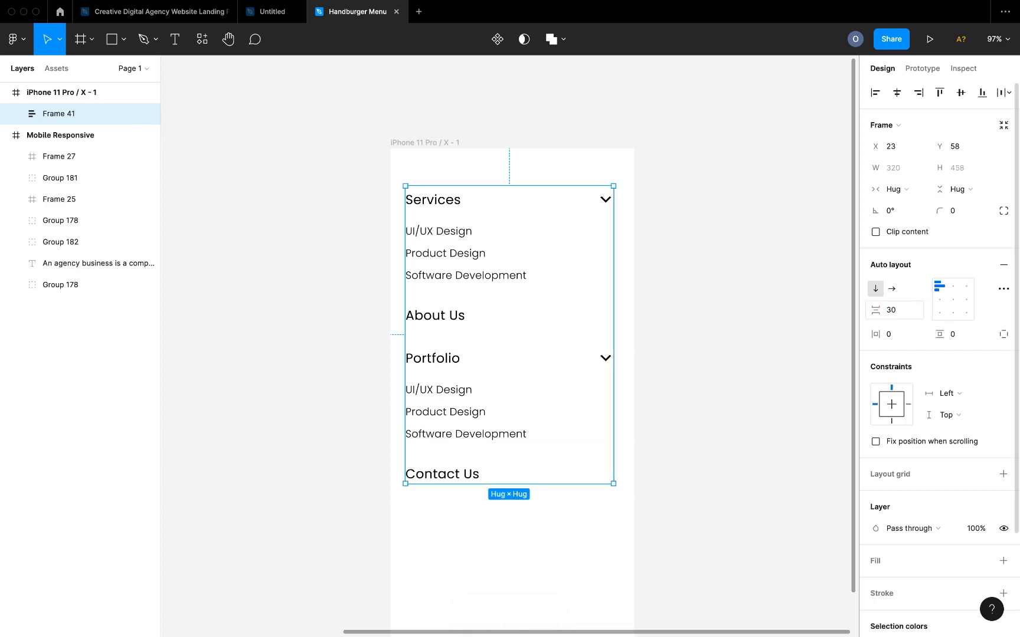
{"action": "key", "text": "super+z"}
{"action": "left_click", "coordinate": [777, 337]}
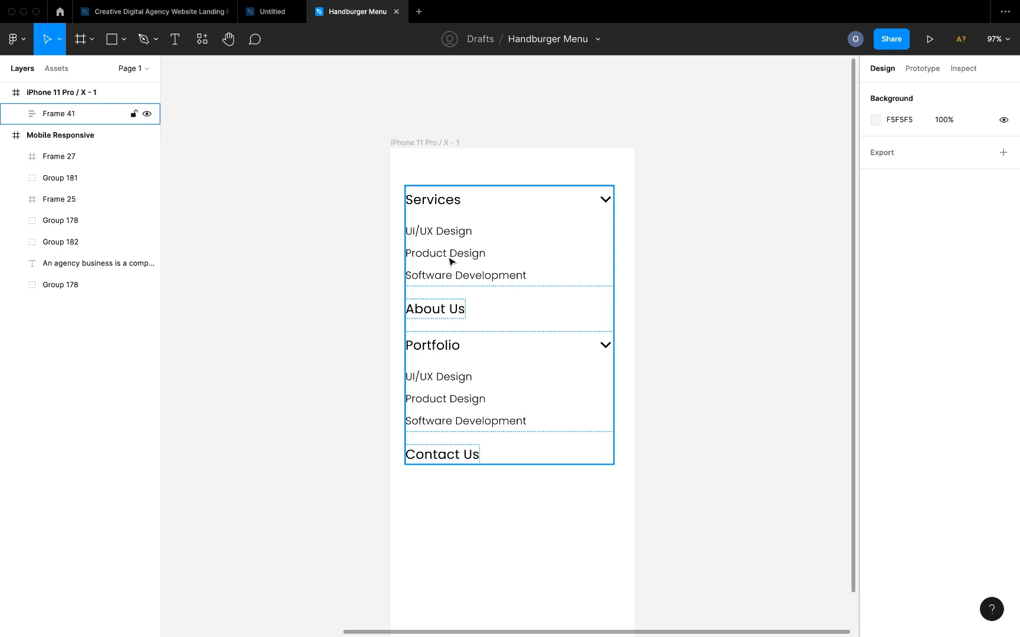
- Set the width of the Services heading row to 300
{"action": "scroll", "coordinate": [447, 239], "scroll_direction": "up", "scroll_amount": 2}
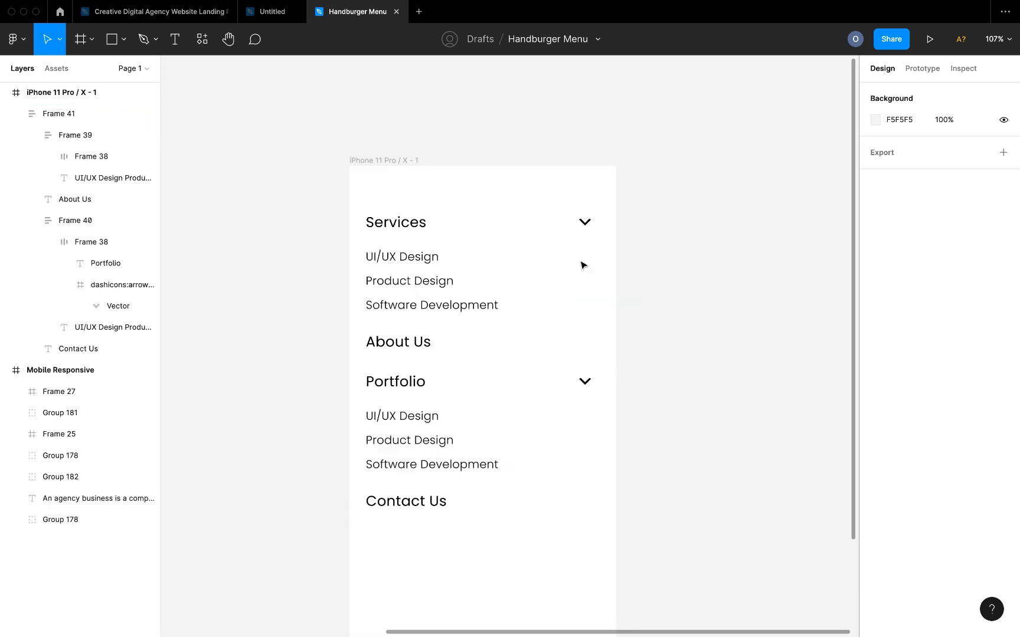
{"action": "left_click", "coordinate": [439, 273]}
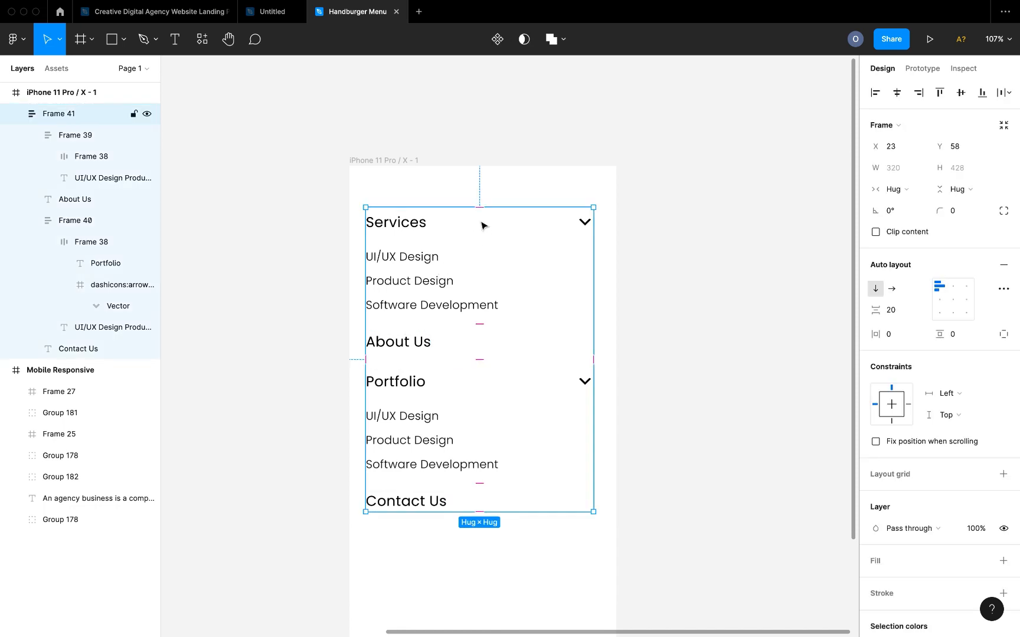
{"action": "left_click", "coordinate": [413, 229]}
{"action": "left_click", "coordinate": [413, 229]}
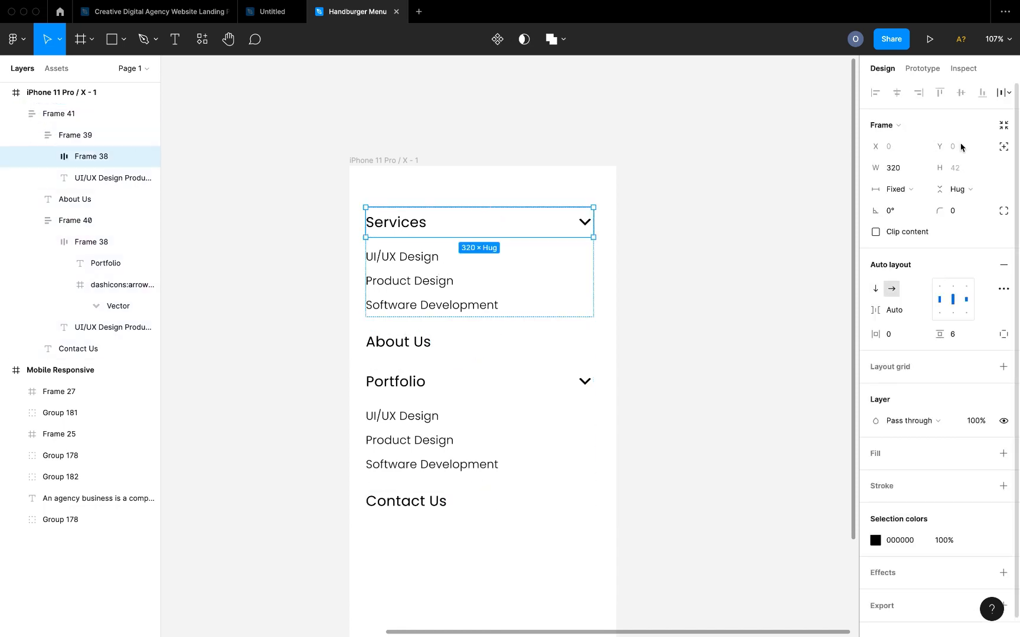
{"action": "left_click", "coordinate": [905, 175]}
{"action": "type", "text": "3"}
{"action": "key", "text": "Return"}
- Set the width of the Portfolio heading row to 300, and check it against the Services row
{"action": "left_click", "coordinate": [533, 392]}
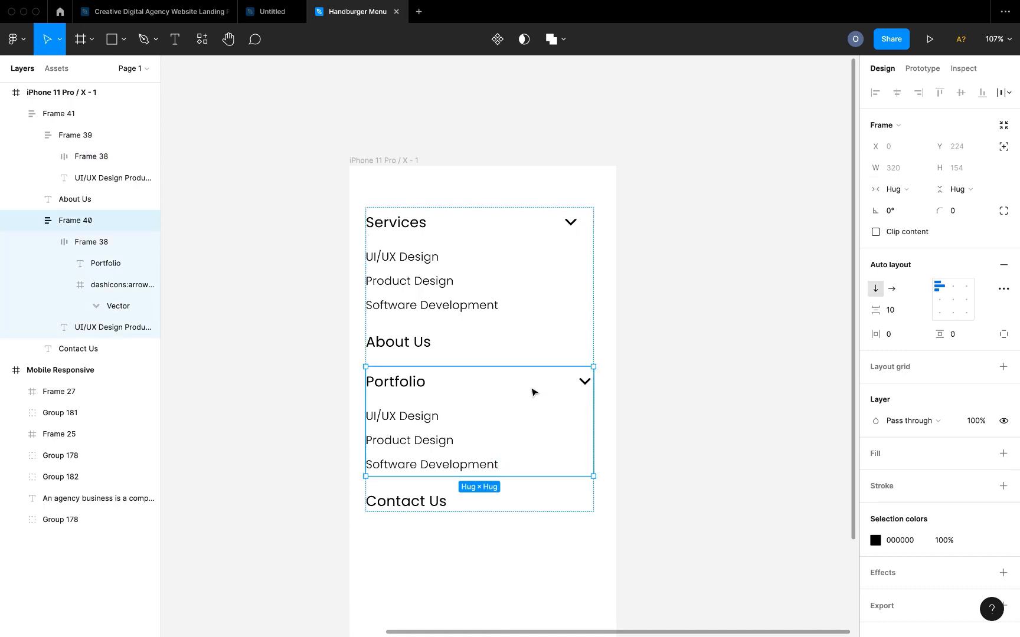
{"action": "left_click", "coordinate": [533, 392]}
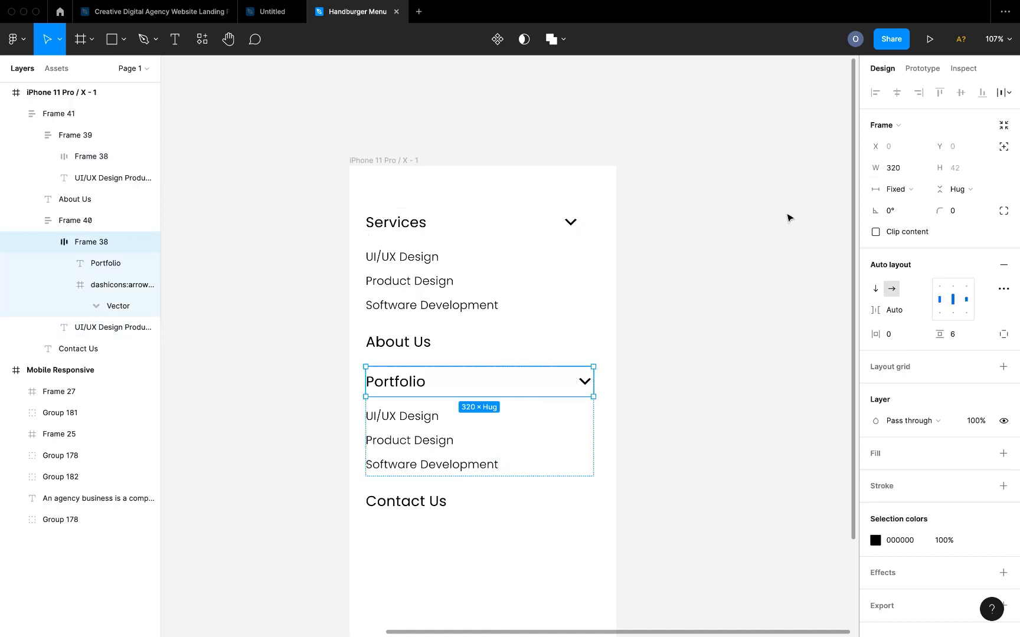
{"action": "left_click", "coordinate": [900, 168]}
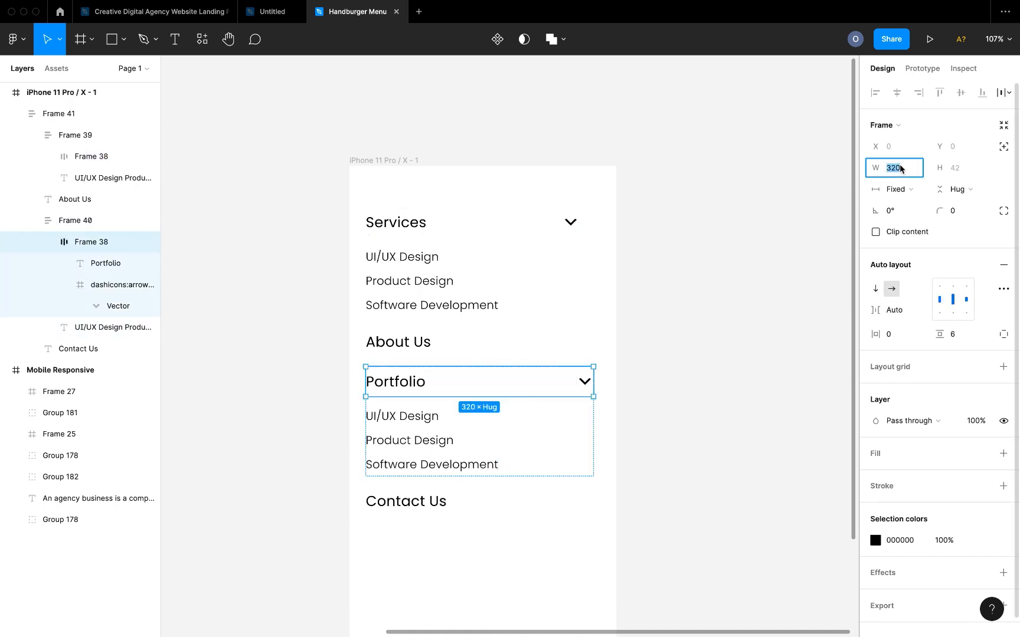
{"action": "type", "text": "300"}
{"action": "key", "text": "Return"}
{"action": "left_click", "coordinate": [506, 236]}
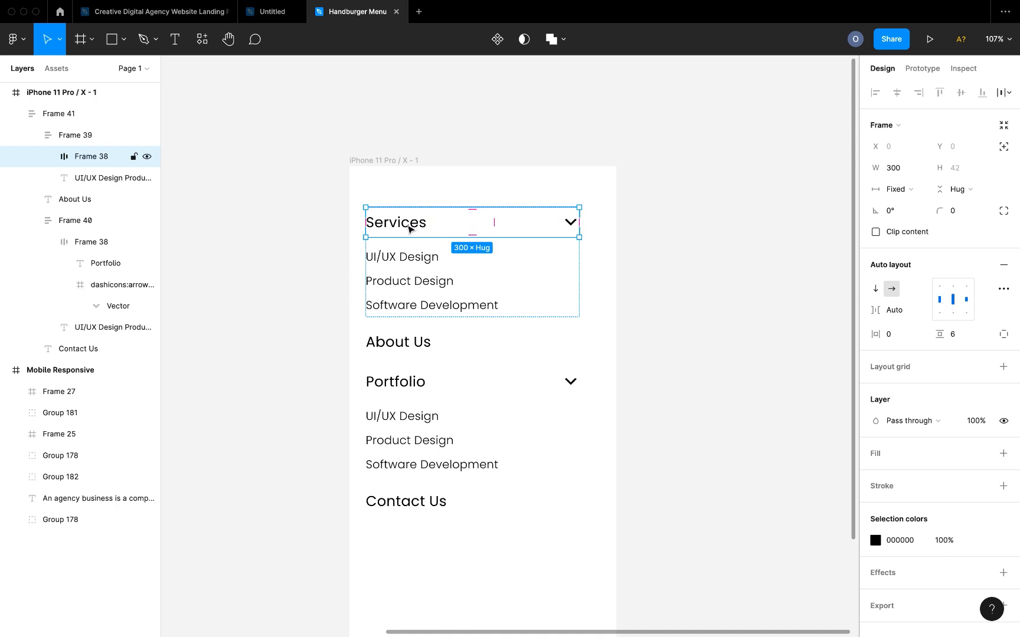
{"action": "left_click", "coordinate": [398, 382]}
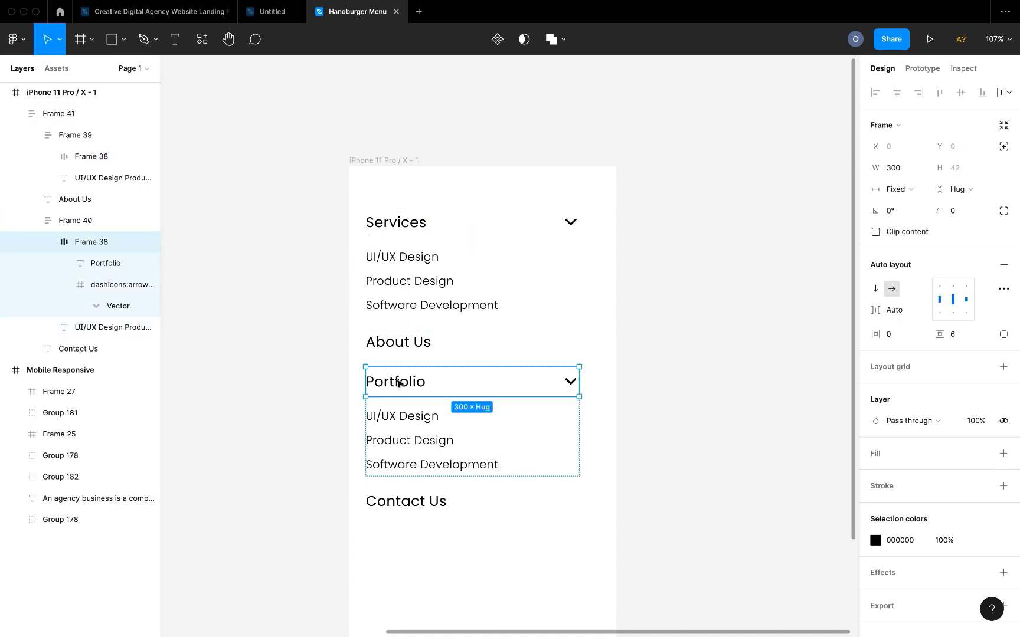
- Wrap the About Us text in its own auto layout with a vertical padding of 6
{"action": "left_click", "coordinate": [394, 339]}
{"action": "key", "text": "shift+a"}
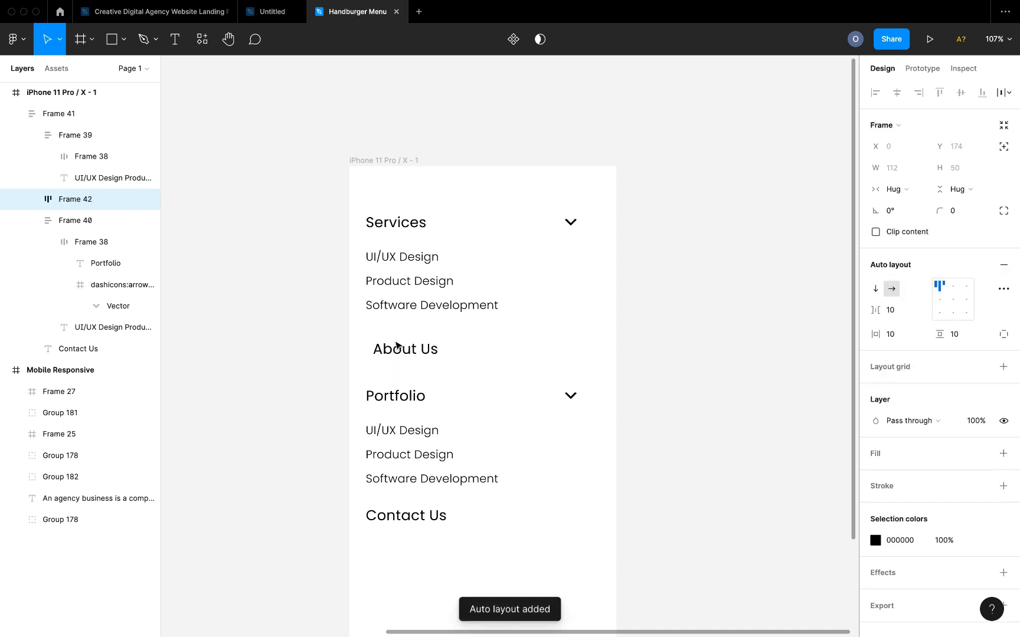
{"action": "left_click", "coordinate": [416, 406]}
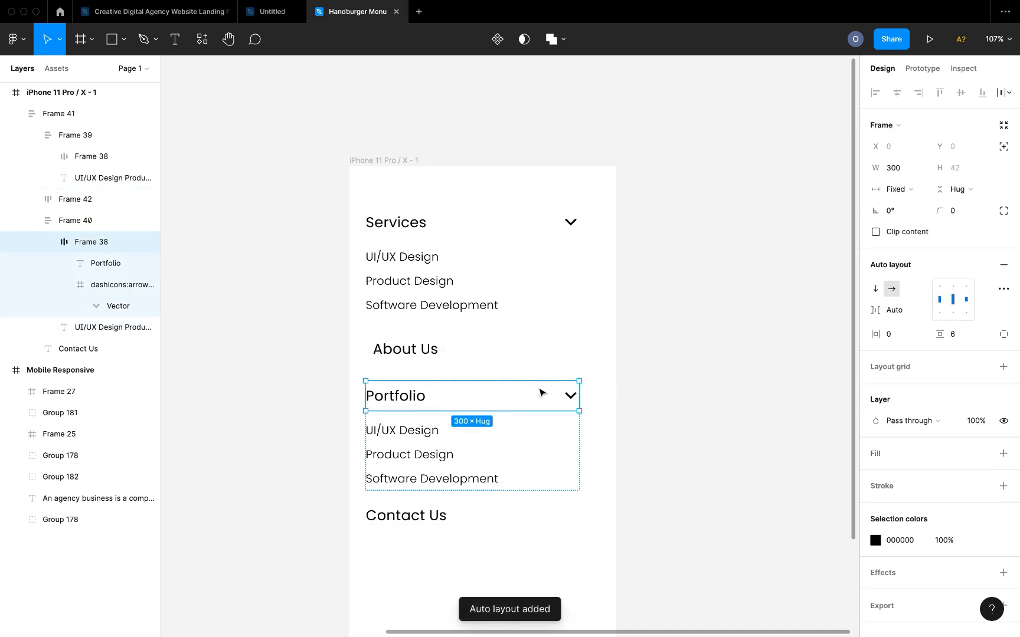
{"action": "left_click", "coordinate": [433, 357]}
{"action": "left_click", "coordinate": [961, 336]}
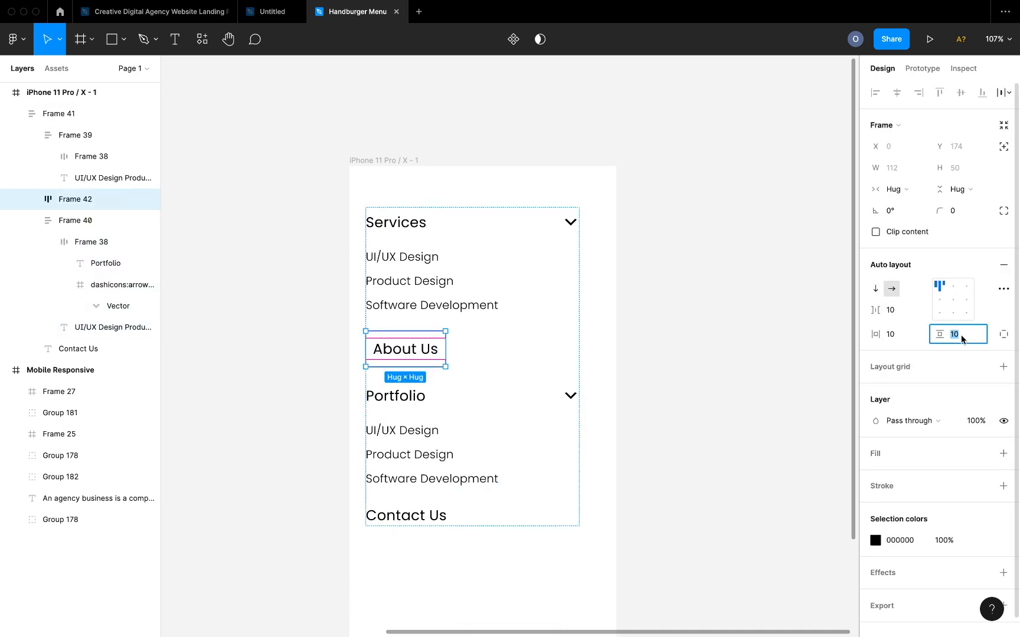
{"action": "type", "text": "6"}
{"action": "key", "text": "Return"}
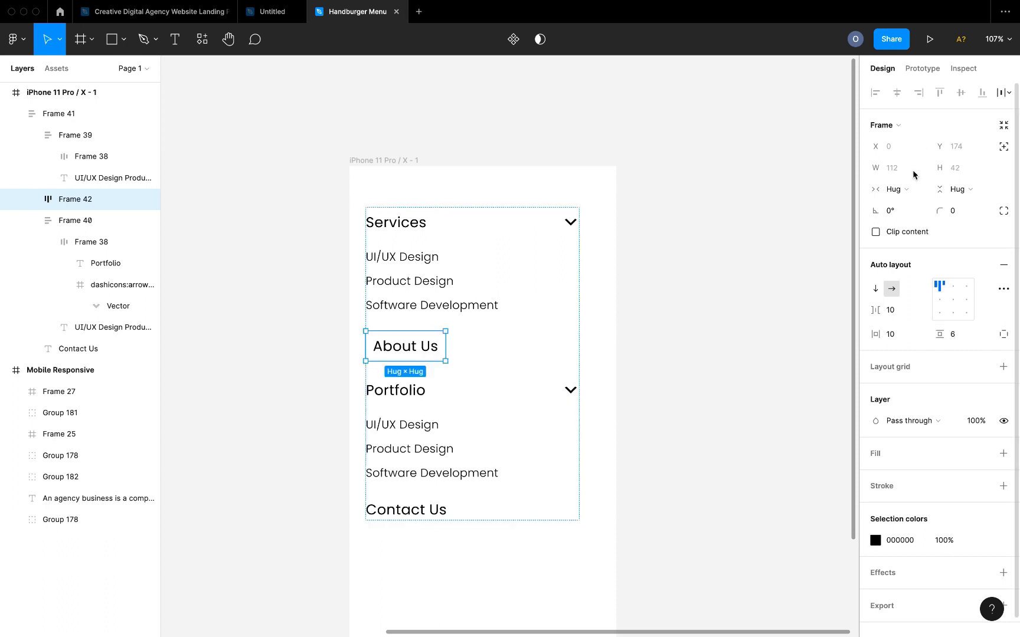
- Give the About Us row a fixed width of 300
{"action": "left_click", "coordinate": [907, 188]}
{"action": "left_click", "coordinate": [900, 173]}
{"action": "left_click", "coordinate": [897, 171]}
{"action": "type", "text": "300"}
{"action": "key", "text": "Return"}
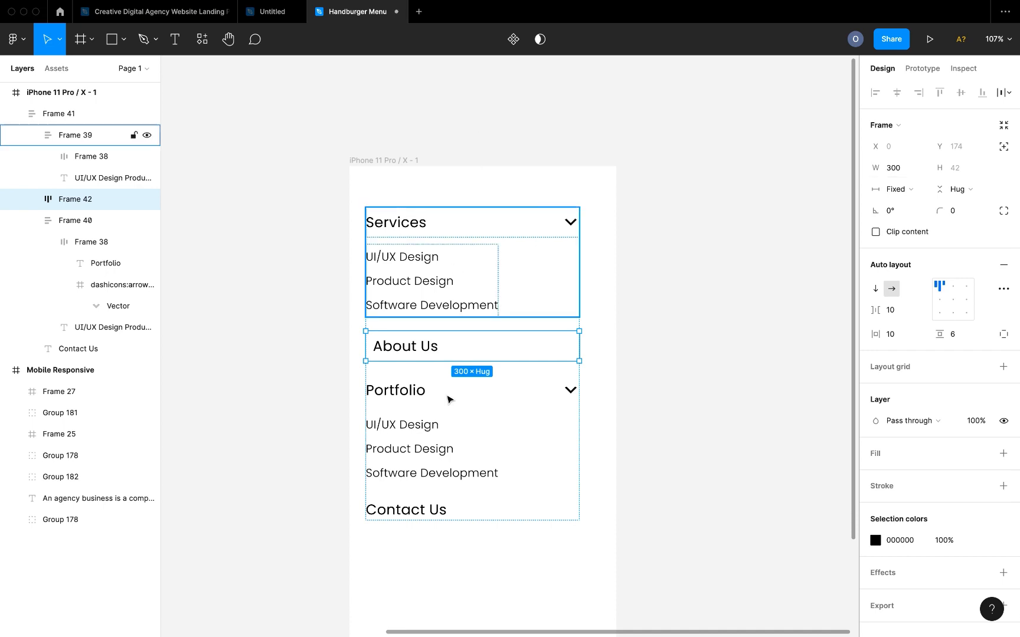
- Wrap the Contact Us text in its own auto layout with a vertical padding of 6
{"action": "left_click", "coordinate": [405, 515]}
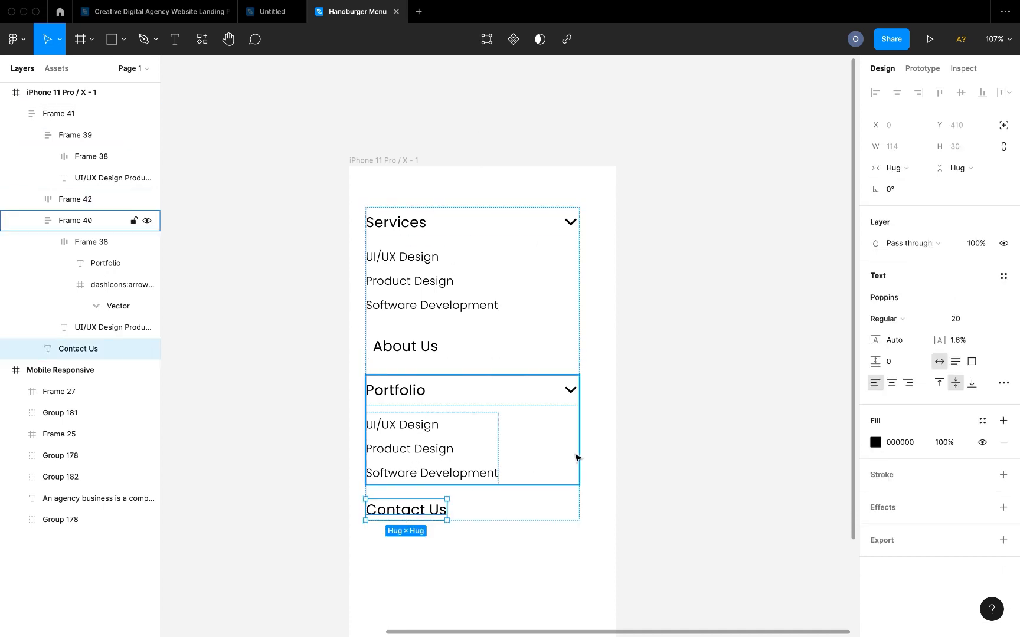
{"action": "key", "text": "shift+a"}
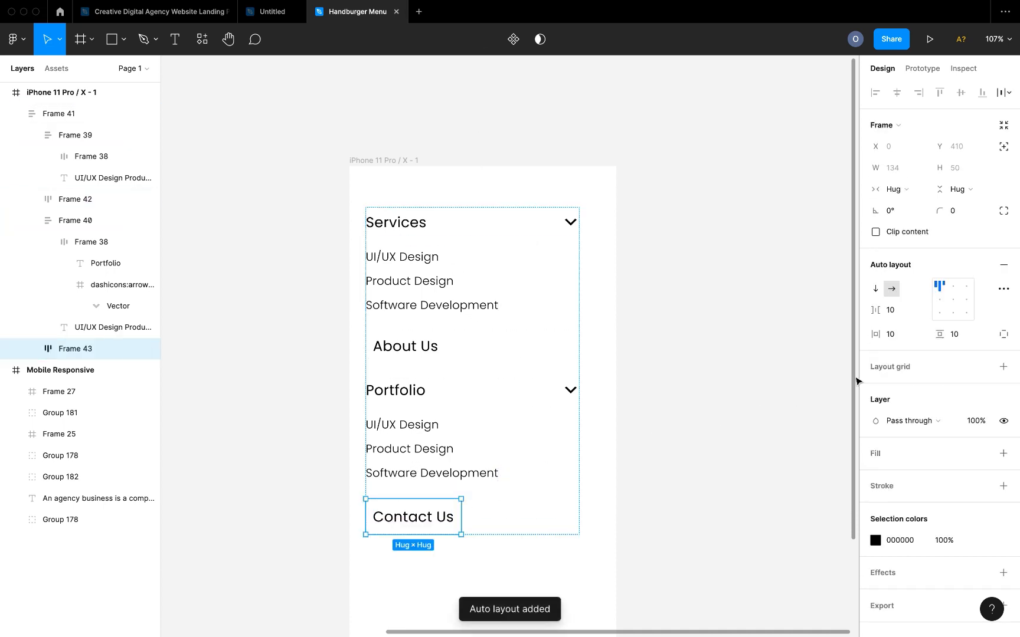
{"action": "left_click", "coordinate": [961, 334]}
{"action": "type", "text": "6"}
{"action": "key", "text": "Return"}
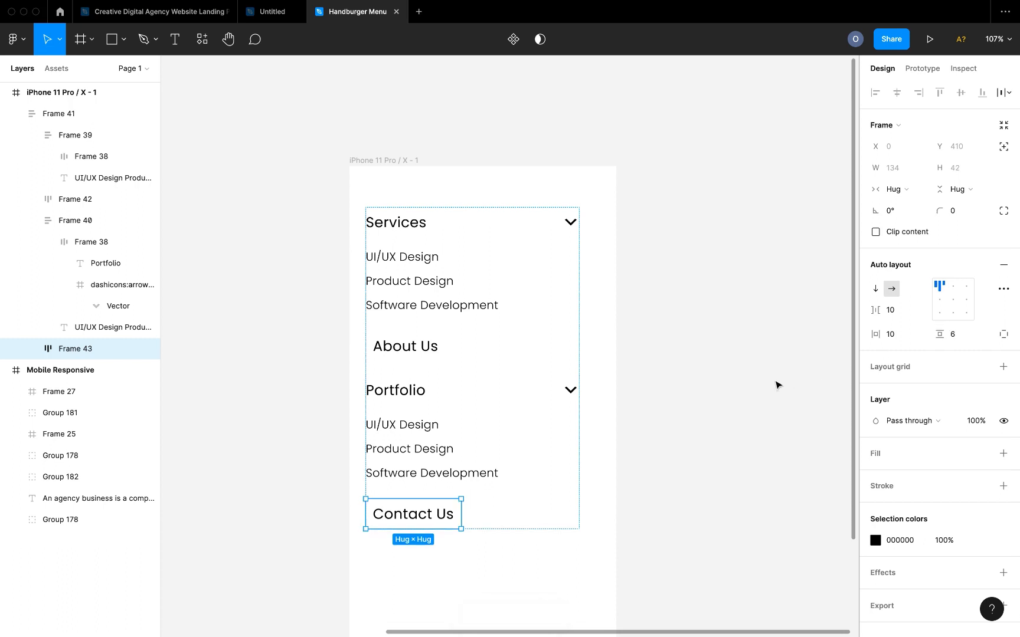
- Give the Contact Us row a fixed width of 300, and clear the selection
{"action": "left_click", "coordinate": [893, 189]}
{"action": "left_click", "coordinate": [894, 173]}
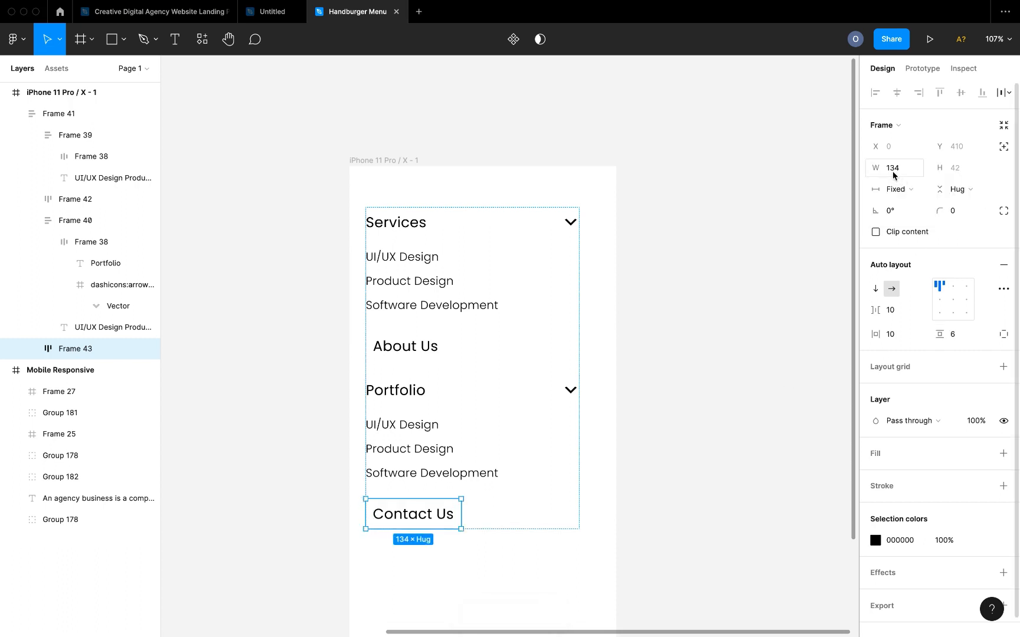
{"action": "left_click", "coordinate": [892, 169]}
{"action": "type", "text": "300"}
{"action": "key", "text": "Return"}
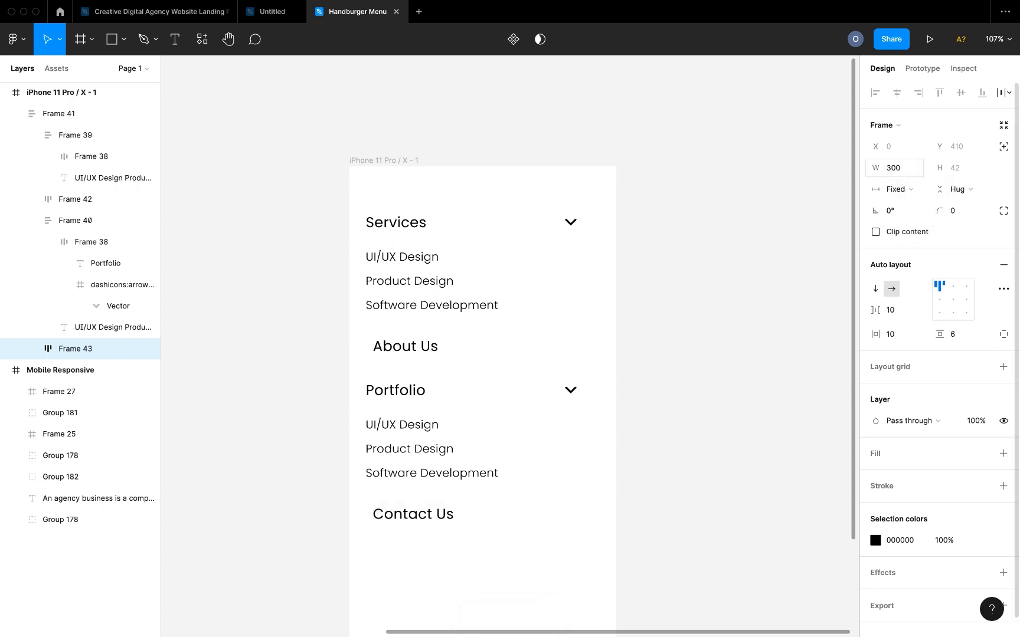
{"action": "left_click", "coordinate": [598, 225]}
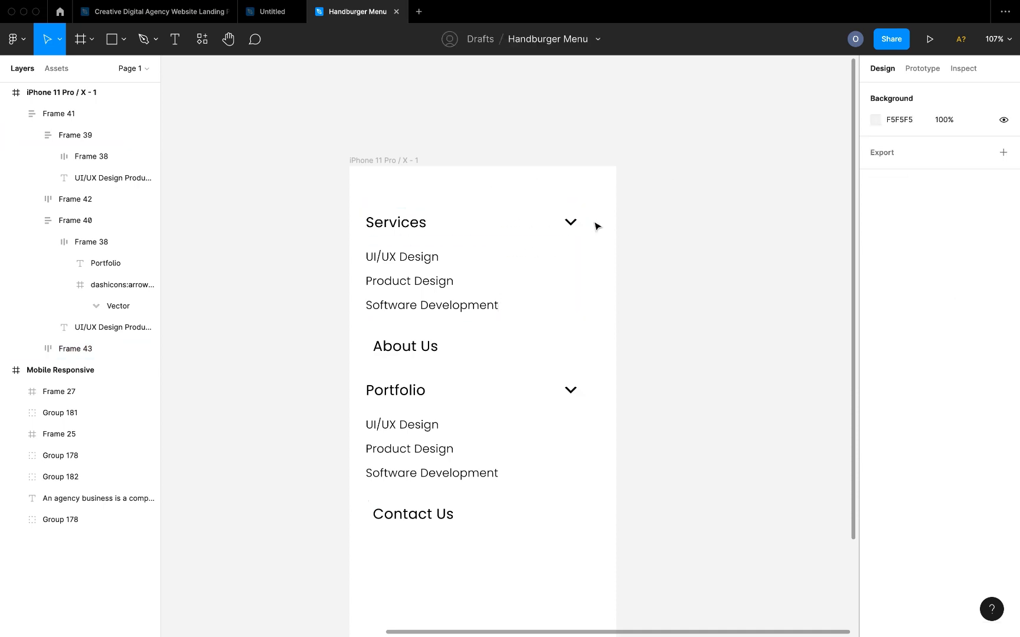
- Move the whole menu list lower and inward in the phone frame, to X 38, Y 98
{"action": "left_click", "coordinate": [469, 241]}
{"action": "left_click_drag", "start_coordinate": [428, 230], "coordinate": [430, 261]}
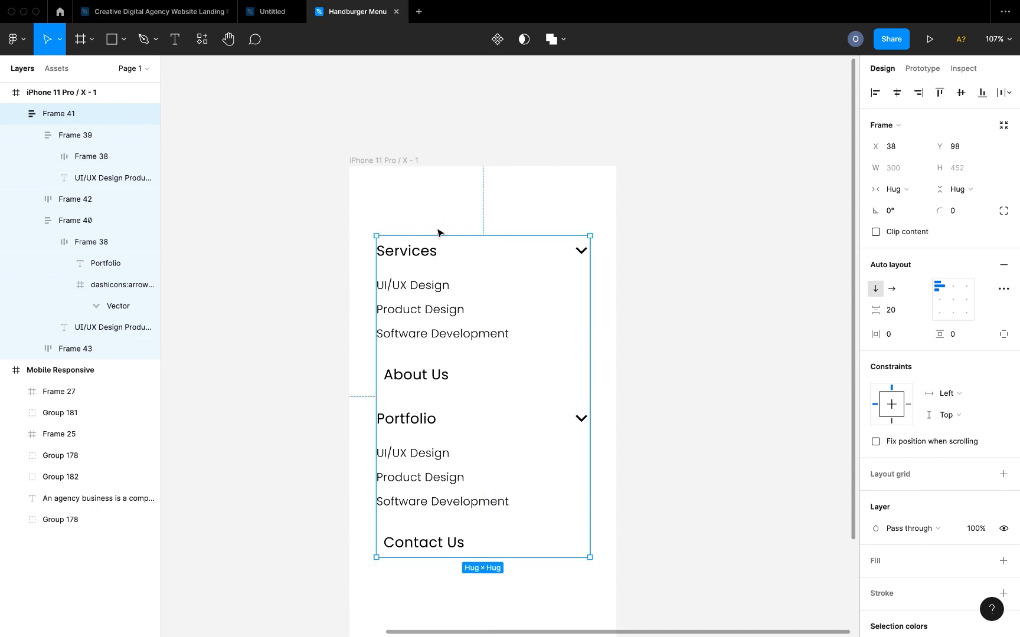
- Add a black inside stroke of 1 to the Services section, limited to its bottom side
{"action": "double_click", "coordinate": [417, 255]}
{"action": "double_click", "coordinate": [418, 255]}
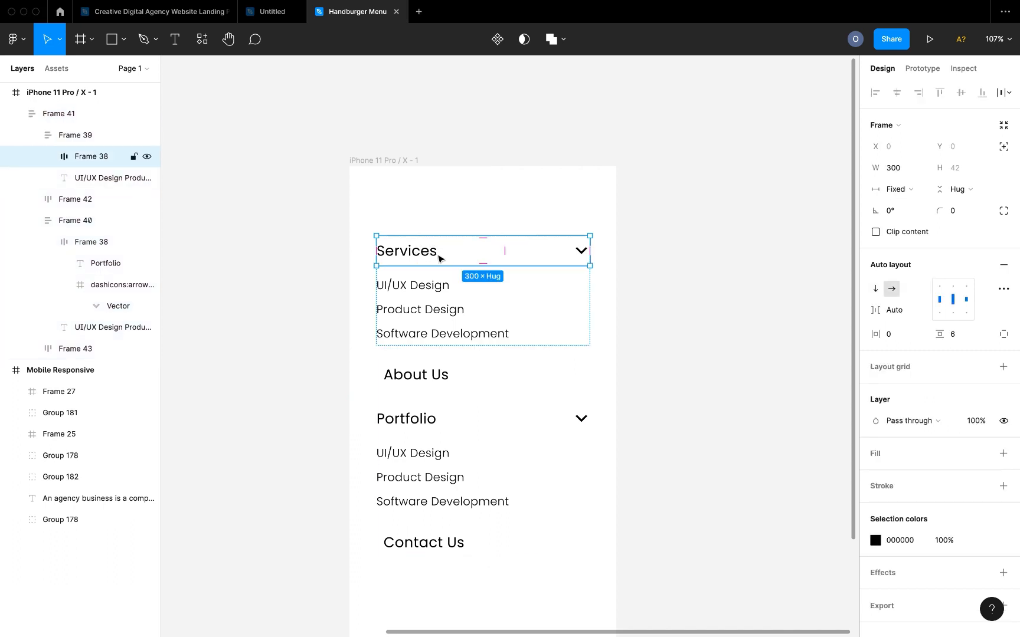
{"action": "left_click", "coordinate": [544, 325]}
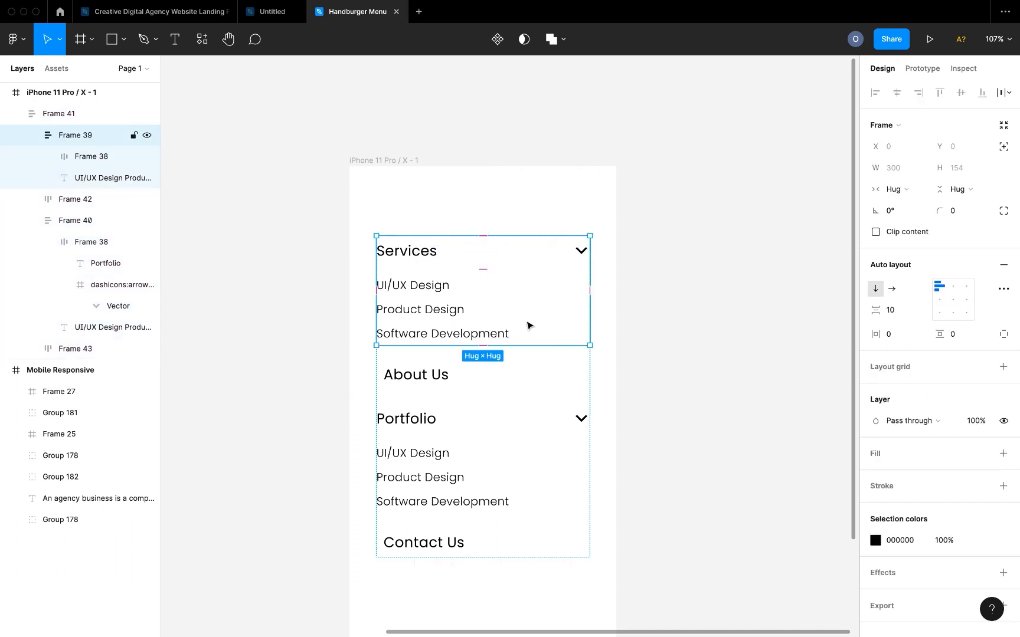
{"action": "scroll", "coordinate": [927, 488], "scroll_direction": "down", "scroll_amount": 1}
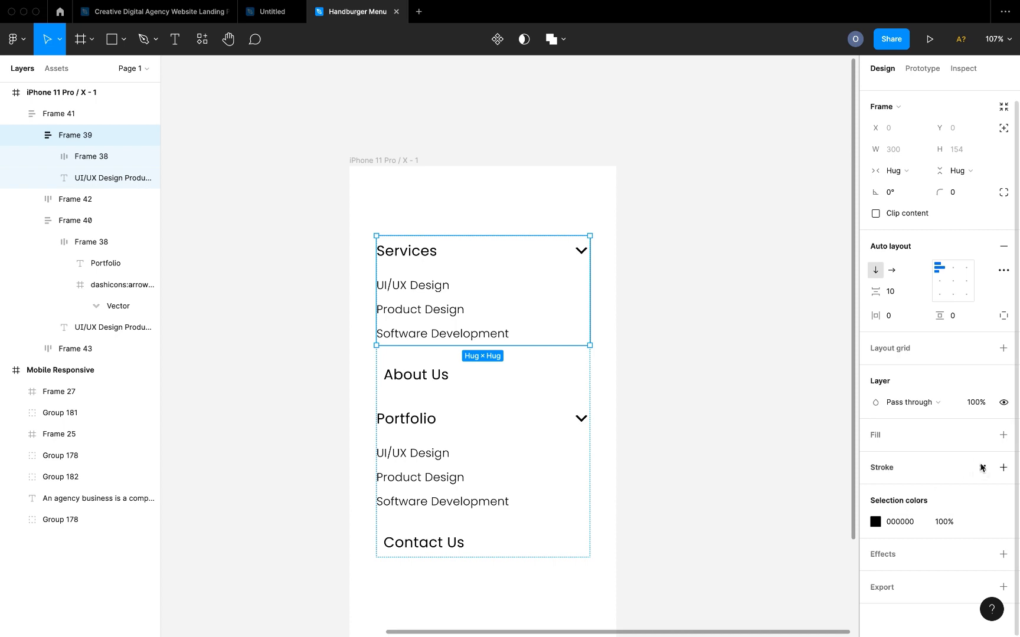
{"action": "left_click", "coordinate": [1003, 468]}
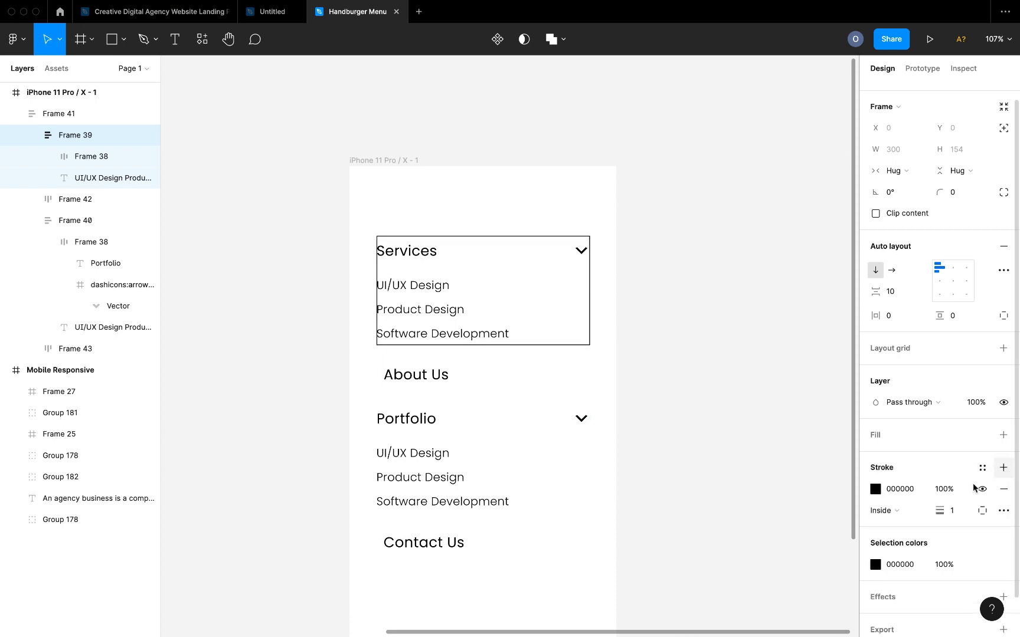
{"action": "left_click", "coordinate": [983, 515]}
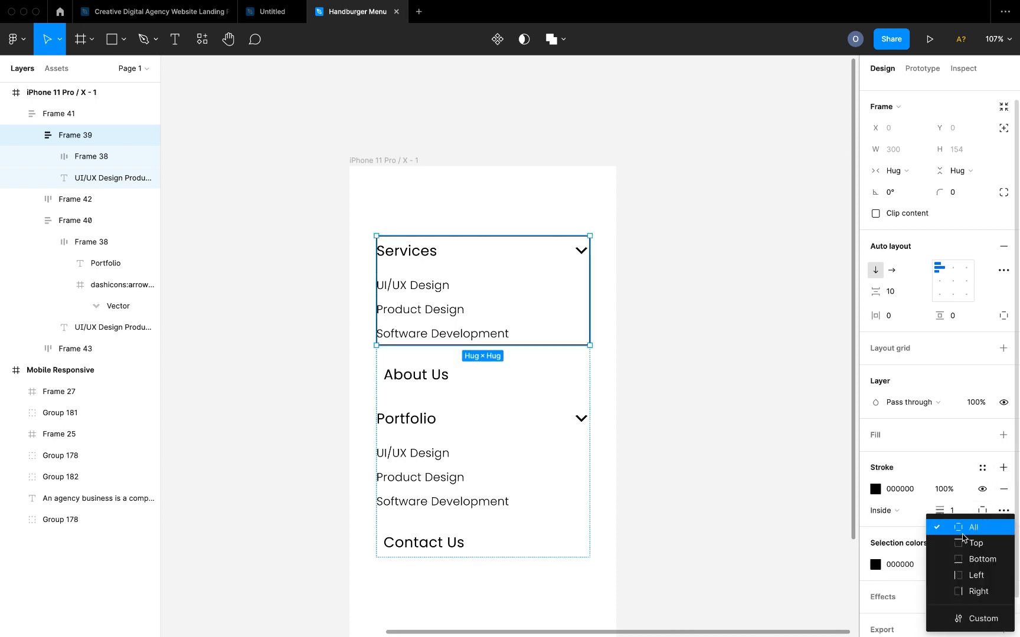
{"action": "left_click", "coordinate": [972, 562]}
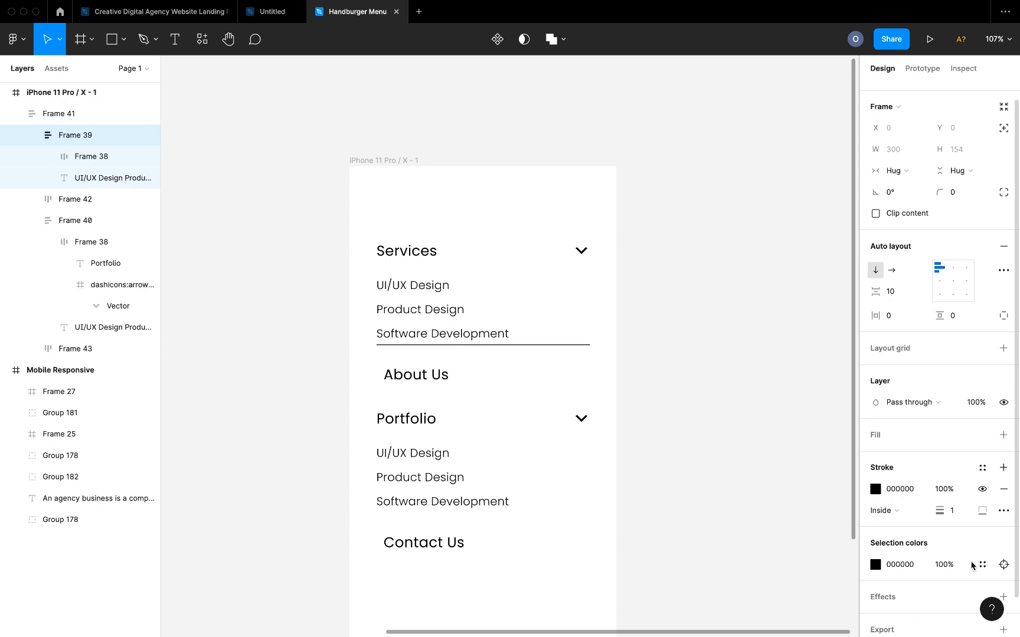
- Give the About Us row a black inside stroke of 1 on the bottom side only
{"action": "scroll", "coordinate": [432, 343], "scroll_direction": "up", "scroll_amount": 1}
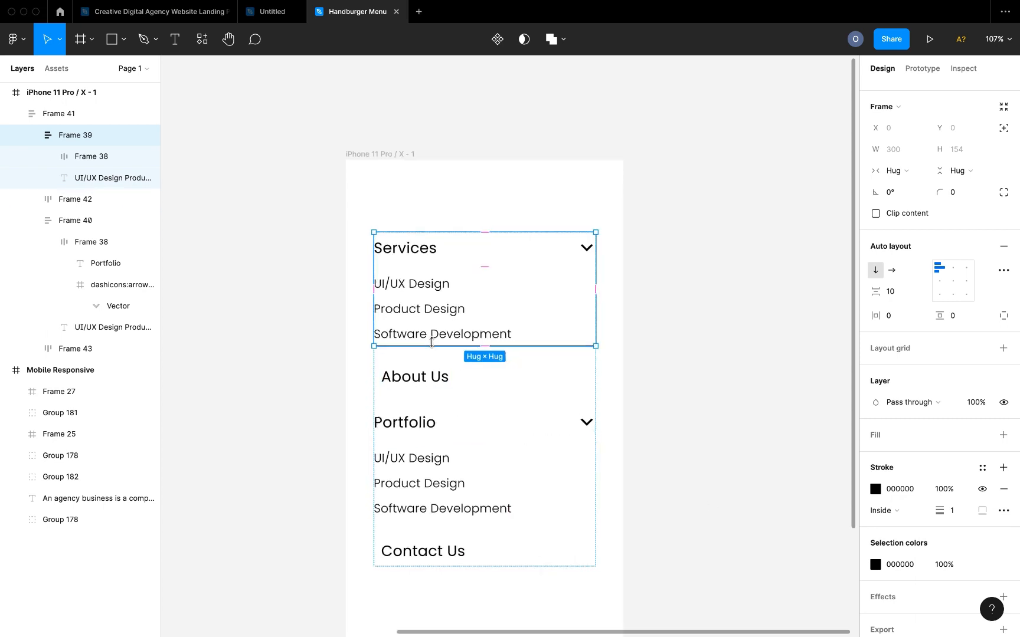
{"action": "scroll", "coordinate": [431, 343], "scroll_direction": "up", "scroll_amount": 4}
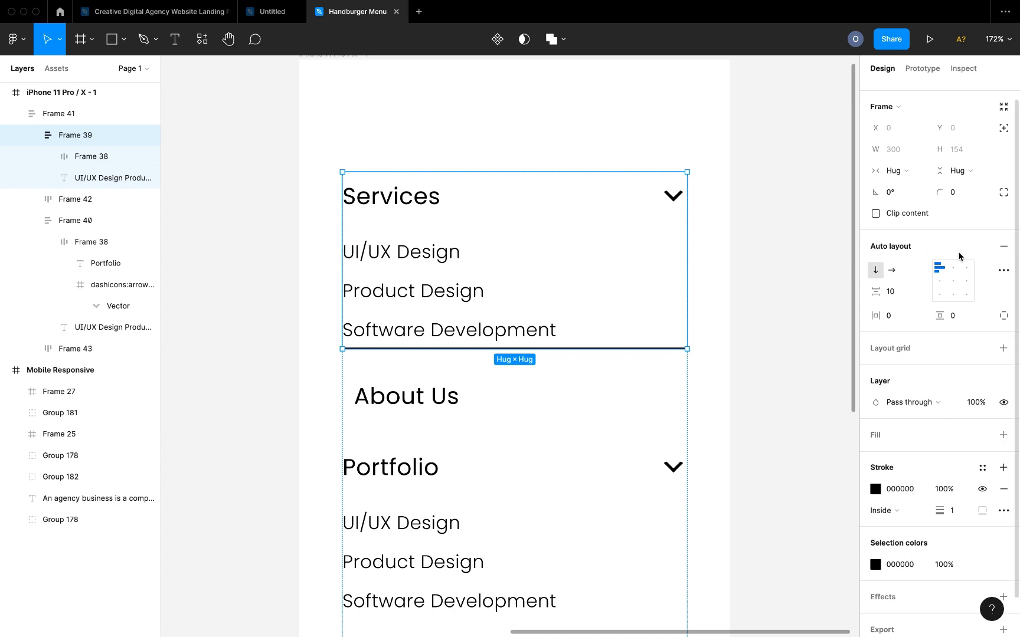
{"action": "scroll", "coordinate": [682, 332], "scroll_direction": "down", "scroll_amount": 3}
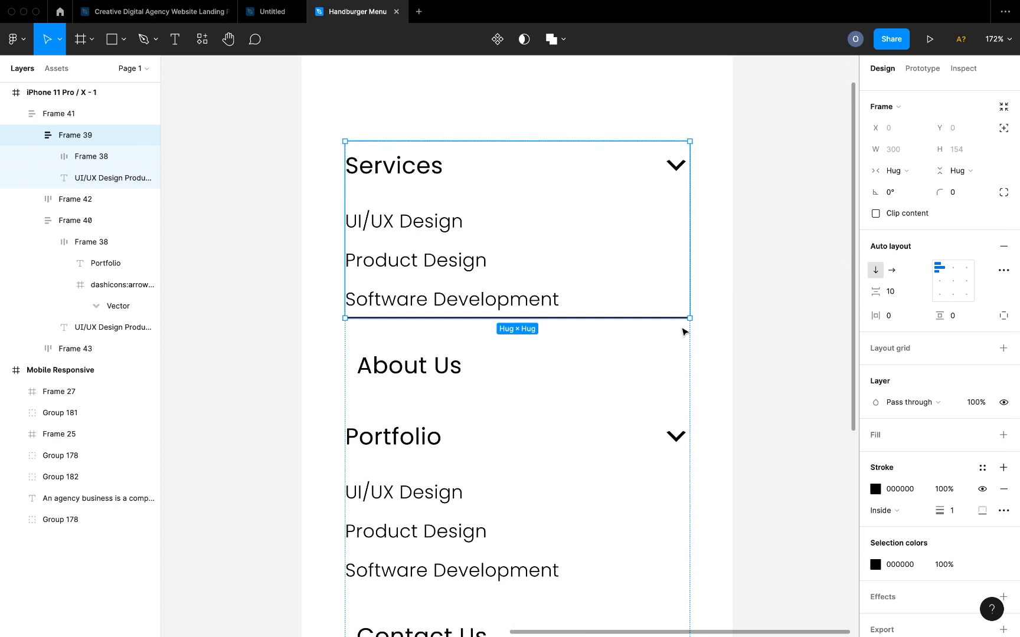
{"action": "left_click", "coordinate": [535, 320]}
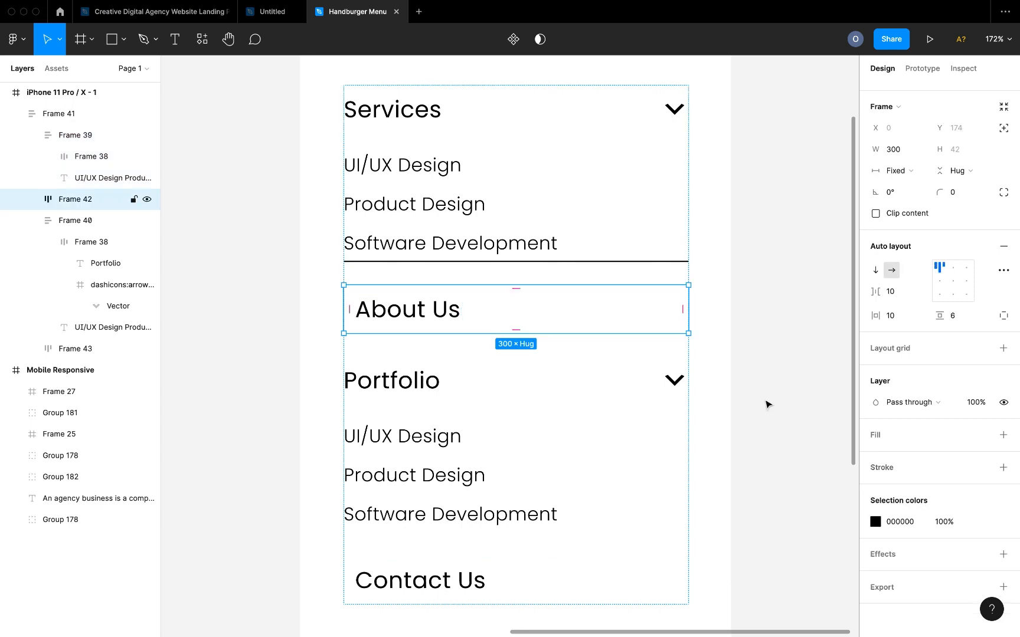
{"action": "left_click", "coordinate": [1003, 468]}
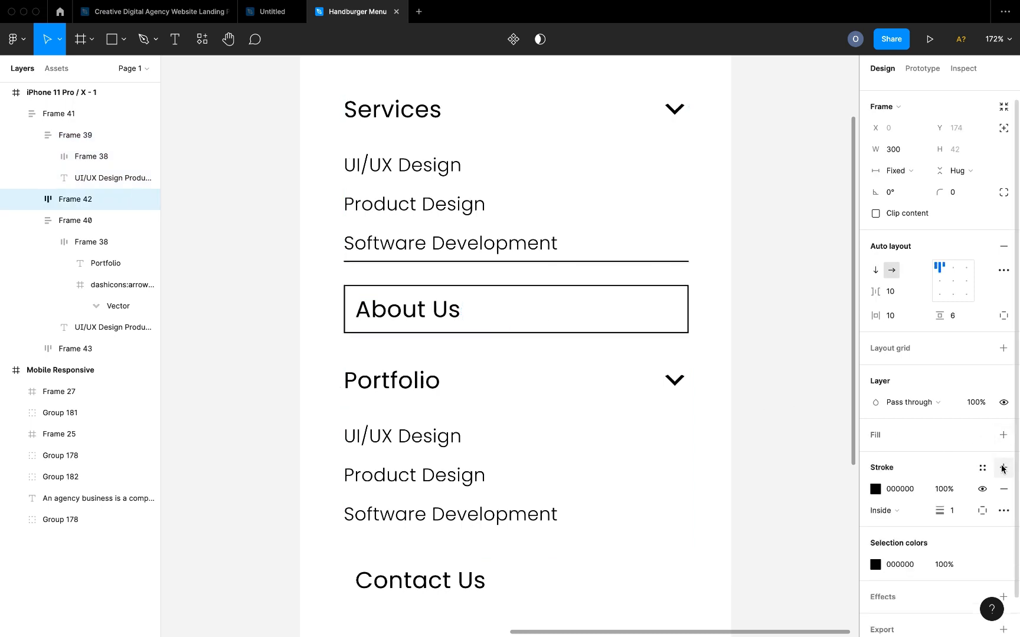
{"action": "left_click", "coordinate": [982, 510]}
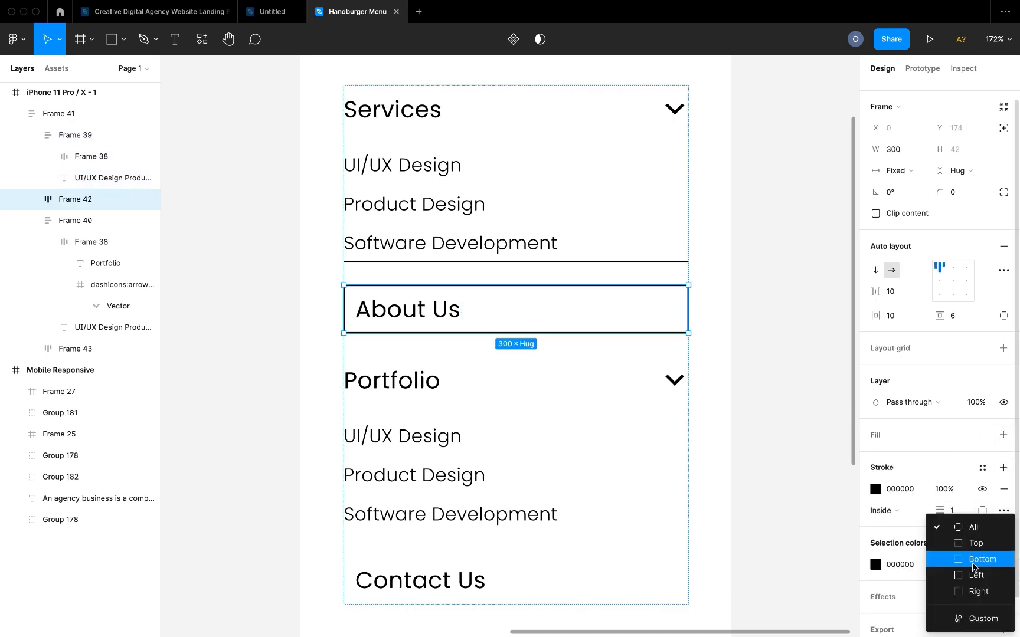
{"action": "left_click", "coordinate": [975, 559]}
- Give the Portfolio section a black inside stroke of 1 on the bottom side only
{"action": "scroll", "coordinate": [803, 517], "scroll_direction": "down", "scroll_amount": 3}
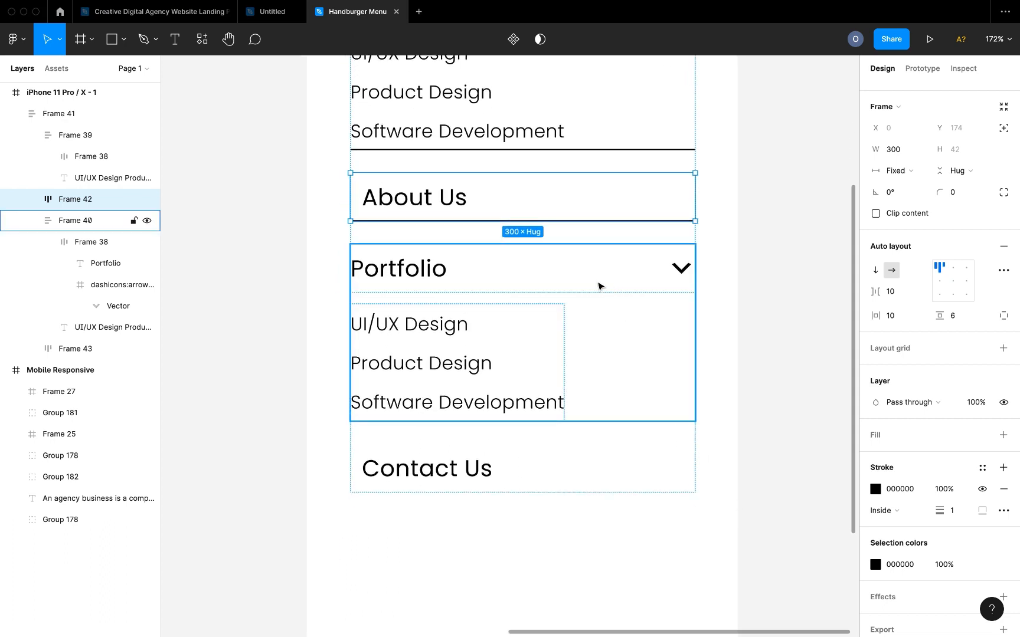
{"action": "left_click", "coordinate": [598, 287]}
{"action": "left_click", "coordinate": [595, 339]}
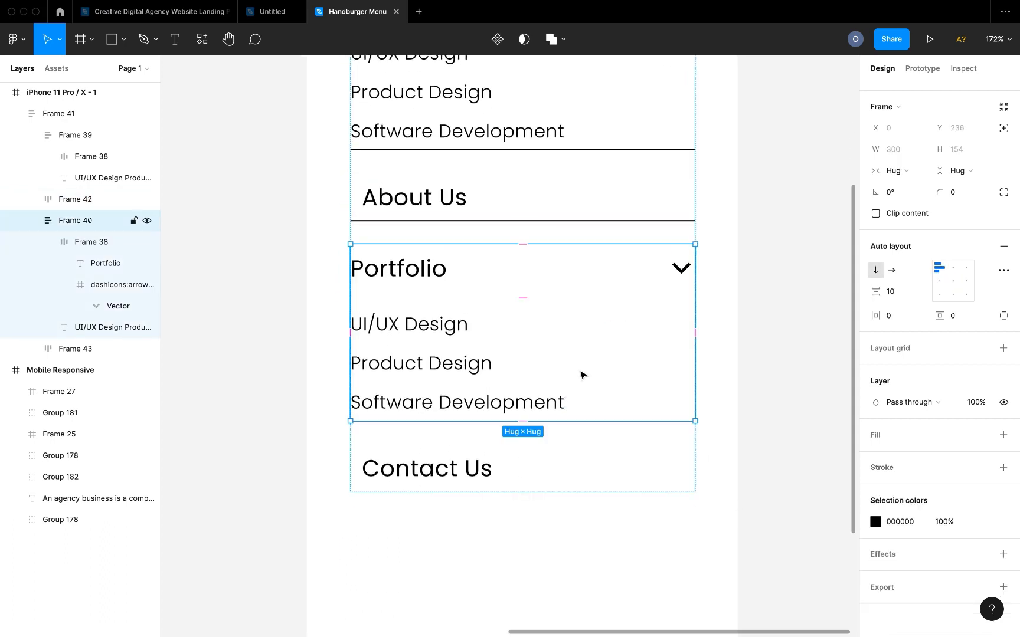
{"action": "left_click", "coordinate": [1003, 468]}
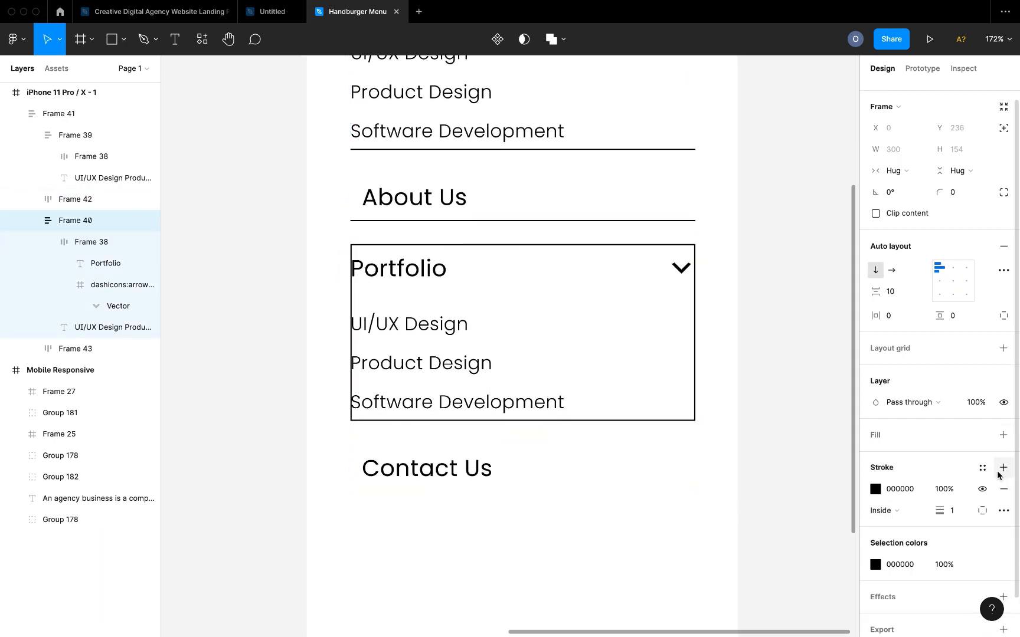
{"action": "left_click", "coordinate": [982, 511]}
{"action": "left_click", "coordinate": [966, 559]}
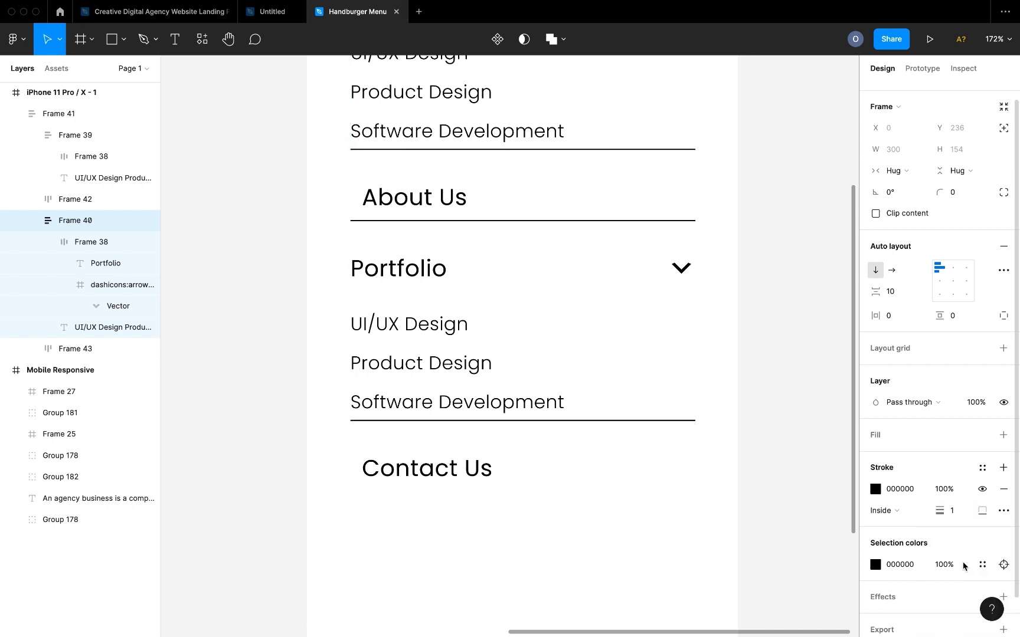
- Try a bottom-only stroke on the Contact Us row and remove it again
{"action": "left_click", "coordinate": [491, 469]}
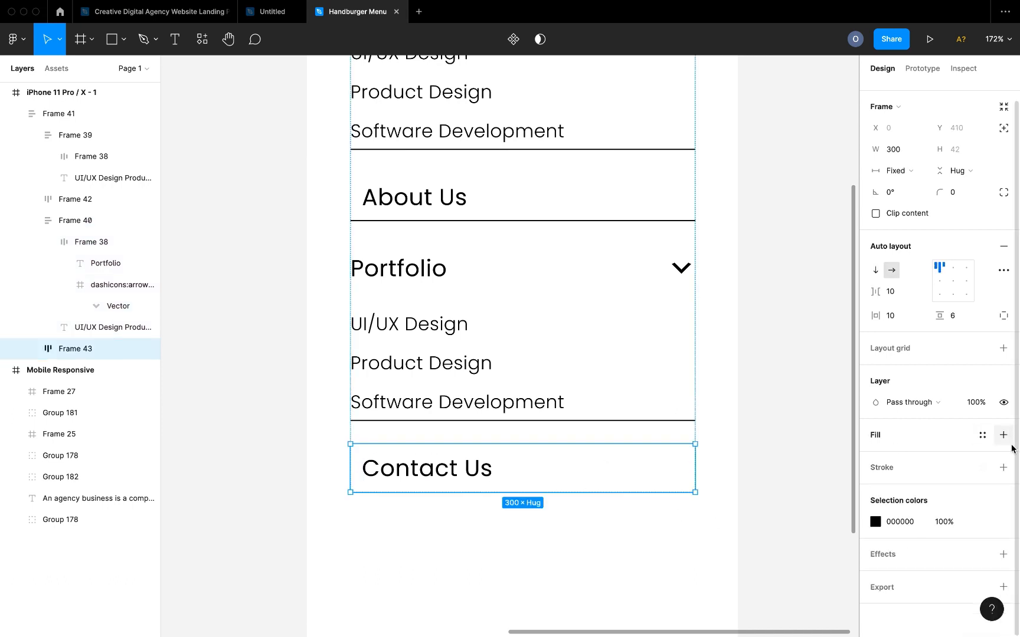
{"action": "left_click", "coordinate": [1004, 468]}
{"action": "left_click", "coordinate": [982, 512]}
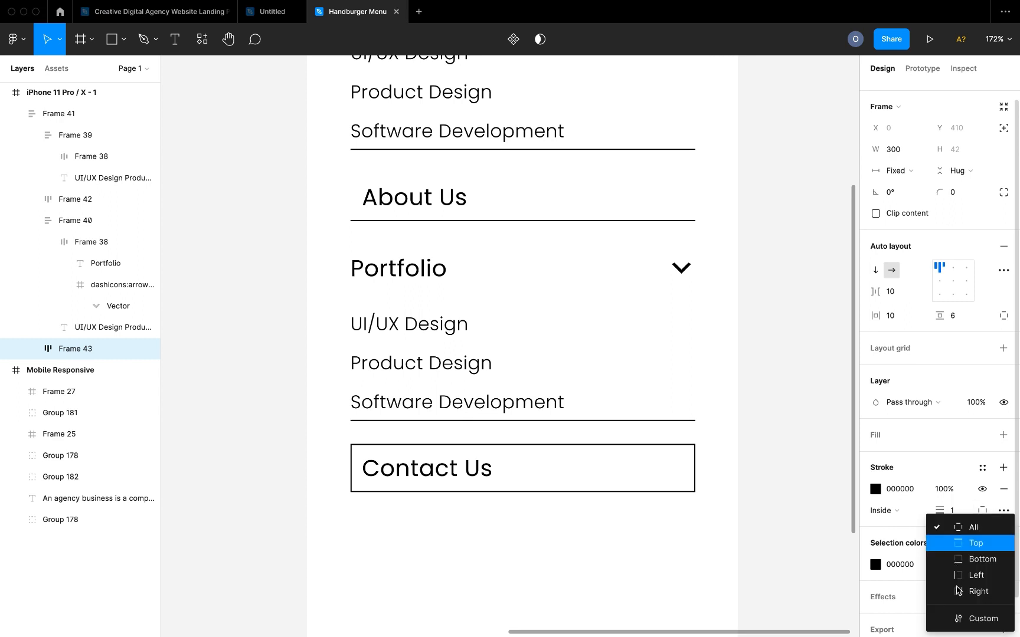
{"action": "left_click", "coordinate": [974, 559]}
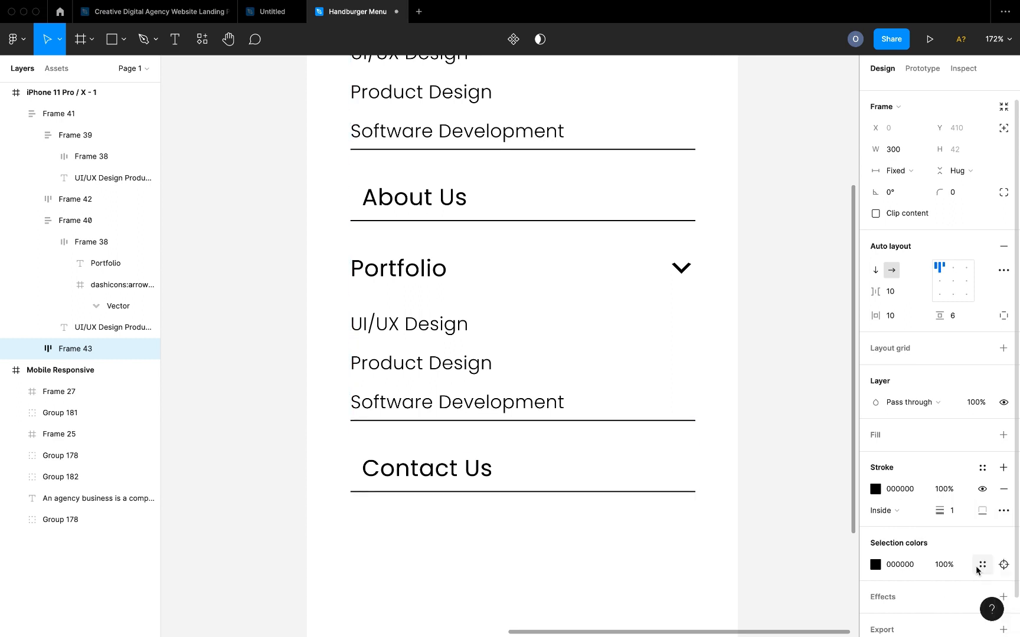
{"action": "left_click", "coordinate": [1003, 488]}
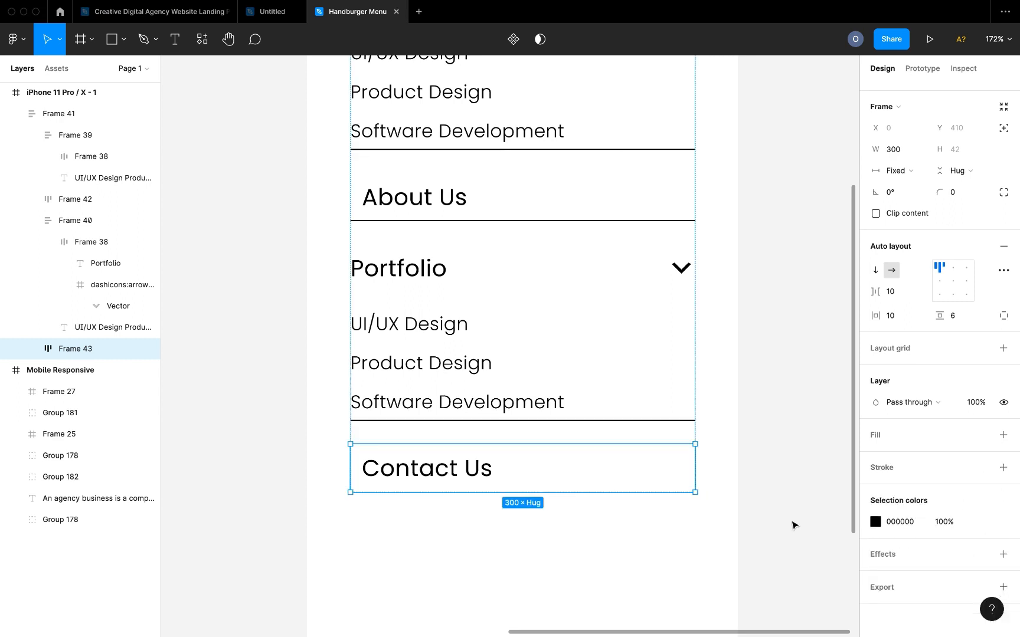
- Switch the Services section to individual side paddings, trying a bottom padding of 6 and settling on 10
{"action": "scroll", "coordinate": [759, 519], "scroll_direction": "down", "scroll_amount": 5}
{"action": "scroll", "coordinate": [759, 519], "scroll_direction": "right", "scroll_amount": 2}
{"action": "scroll", "coordinate": [760, 520], "scroll_direction": "up", "scroll_amount": 1}
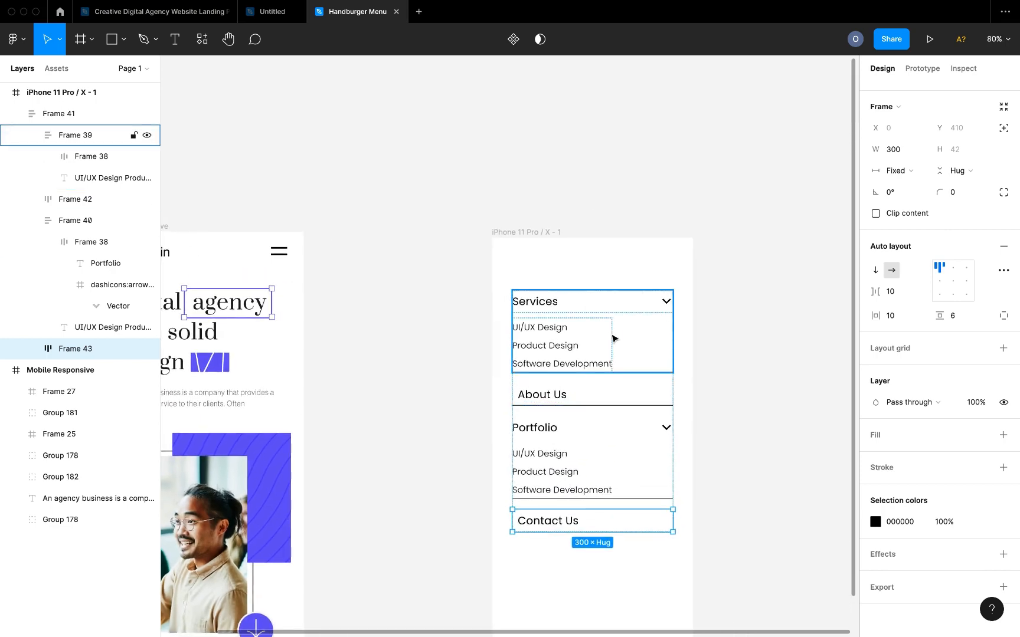
{"action": "scroll", "coordinate": [612, 338], "scroll_direction": "up", "scroll_amount": 3}
{"action": "scroll", "coordinate": [628, 336], "scroll_direction": "down", "scroll_amount": 4}
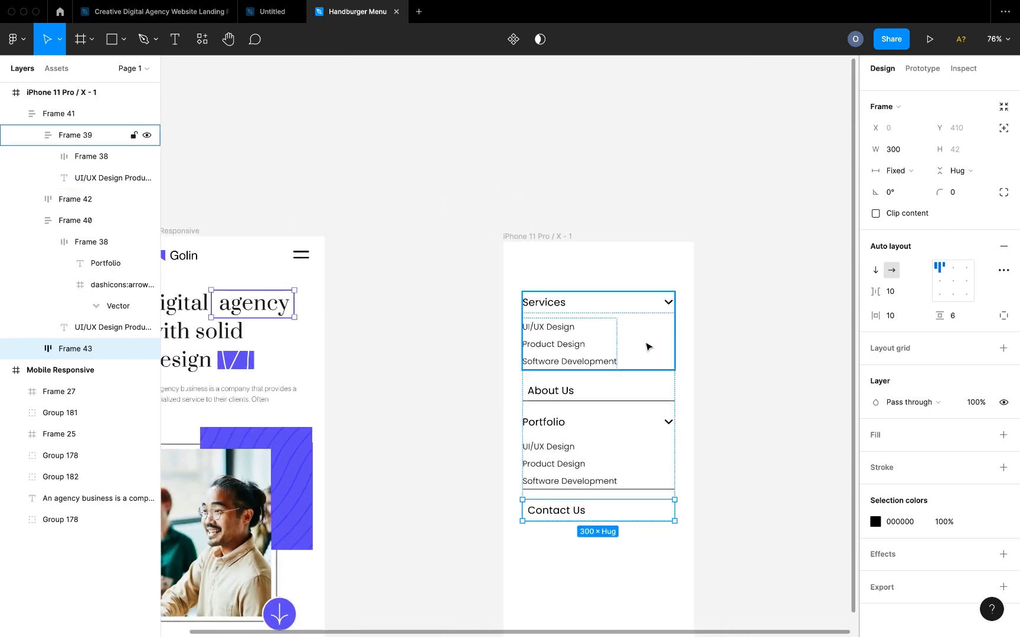
{"action": "left_click", "coordinate": [646, 346]}
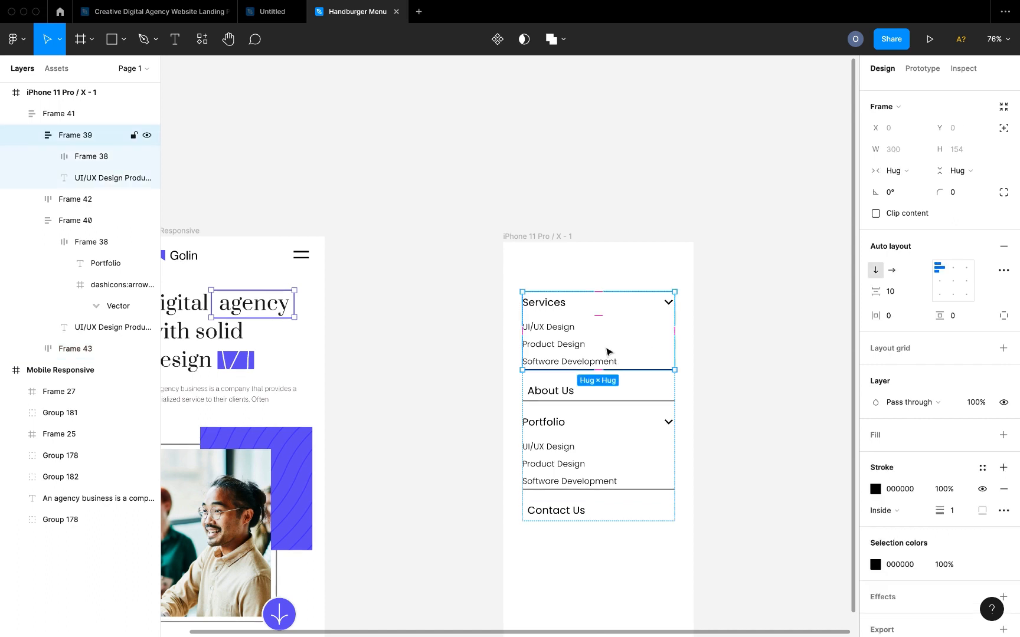
{"action": "left_click", "coordinate": [1003, 320]}
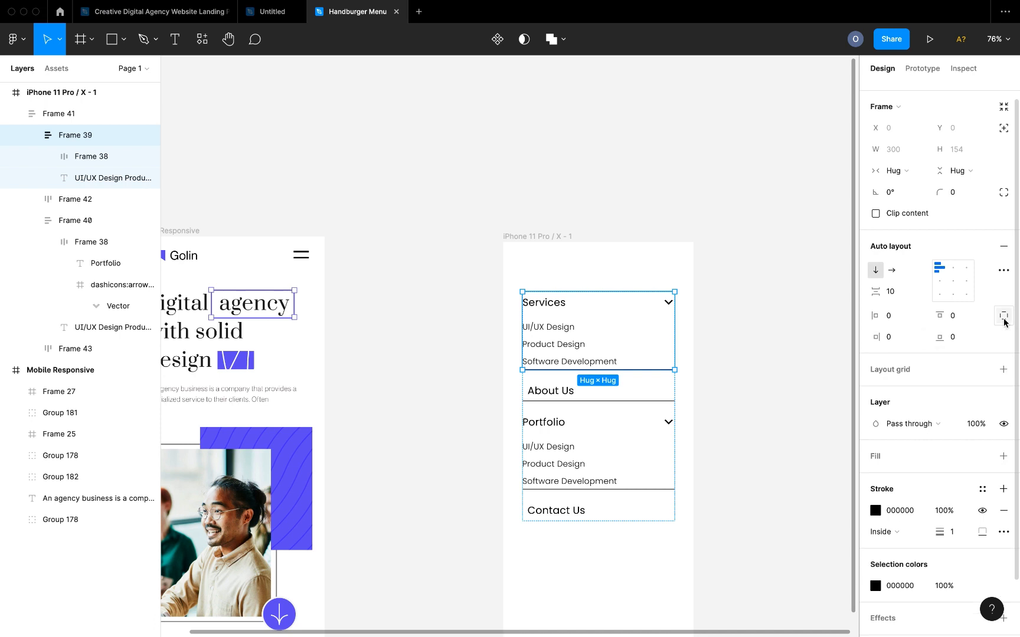
{"action": "left_click", "coordinate": [958, 341]}
{"action": "type", "text": "6"}
{"action": "key", "text": "Return"}
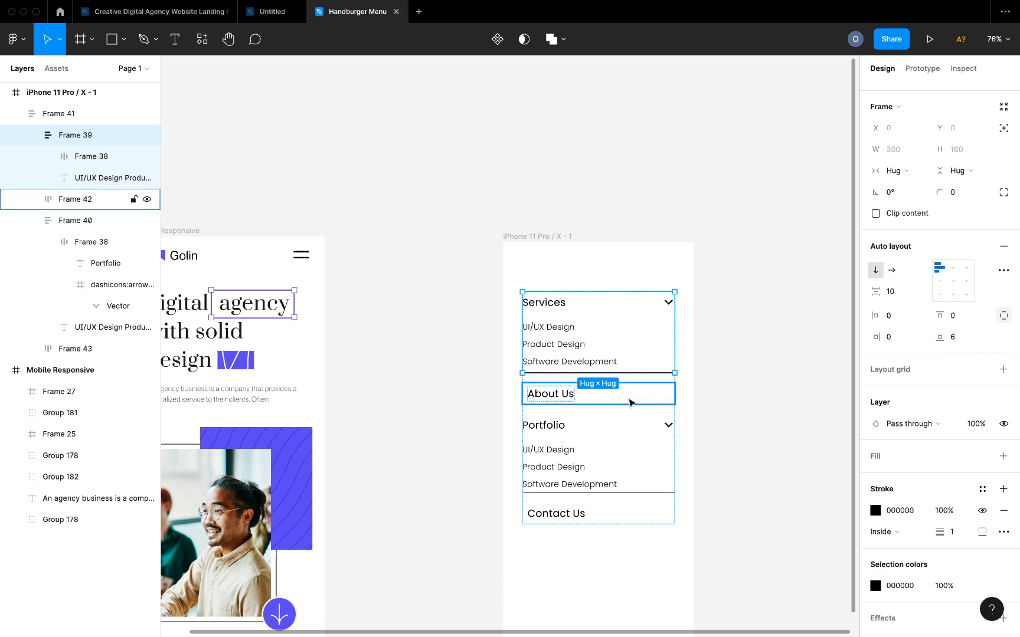
{"action": "left_click", "coordinate": [960, 342]}
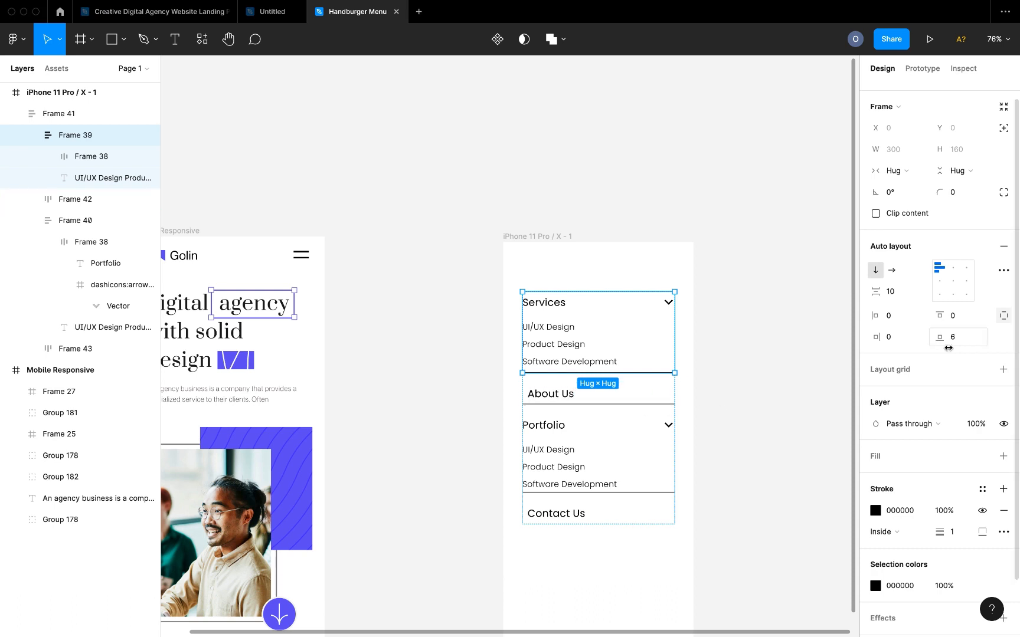
{"action": "type", "text": "10"}
{"action": "key", "text": "Return"}
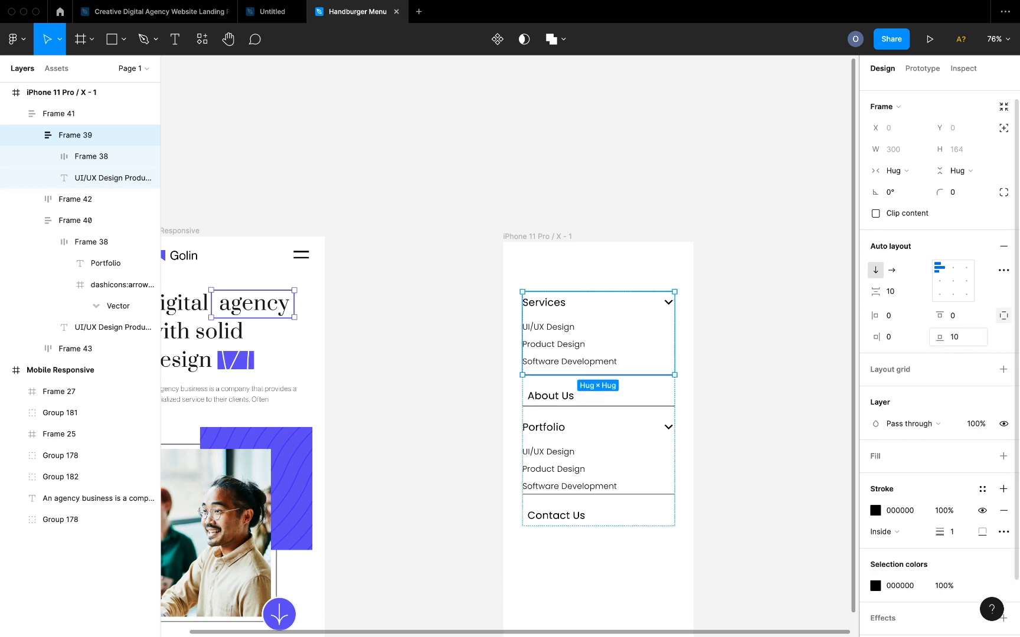
- Set only the Portfolio section's bottom padding to 10 using individual side paddings, and clear the selection
{"action": "left_click", "coordinate": [595, 474]}
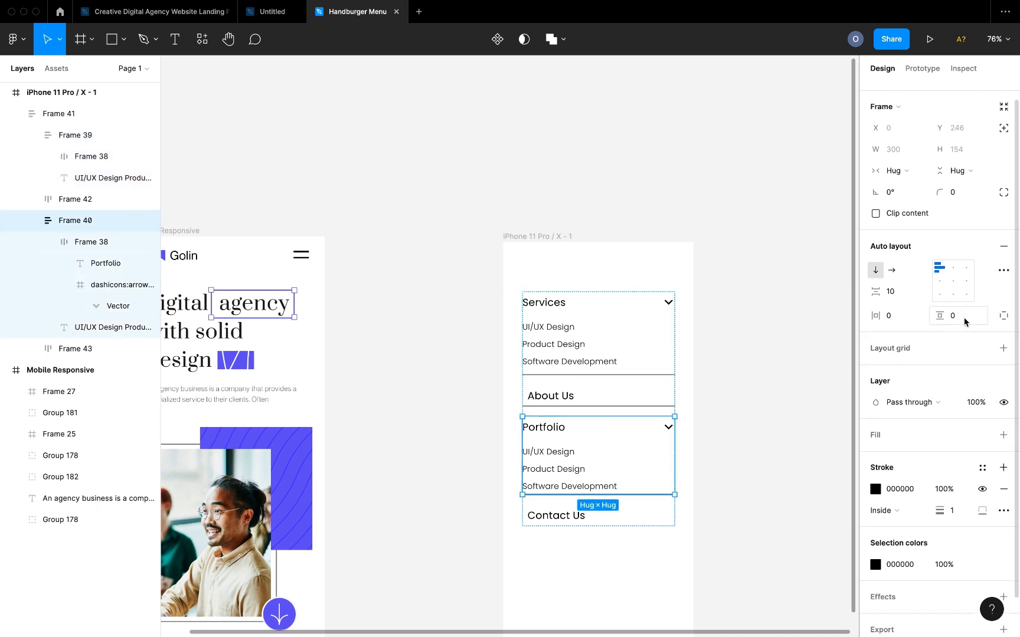
{"action": "left_click", "coordinate": [1003, 315]}
{"action": "left_click", "coordinate": [959, 338]}
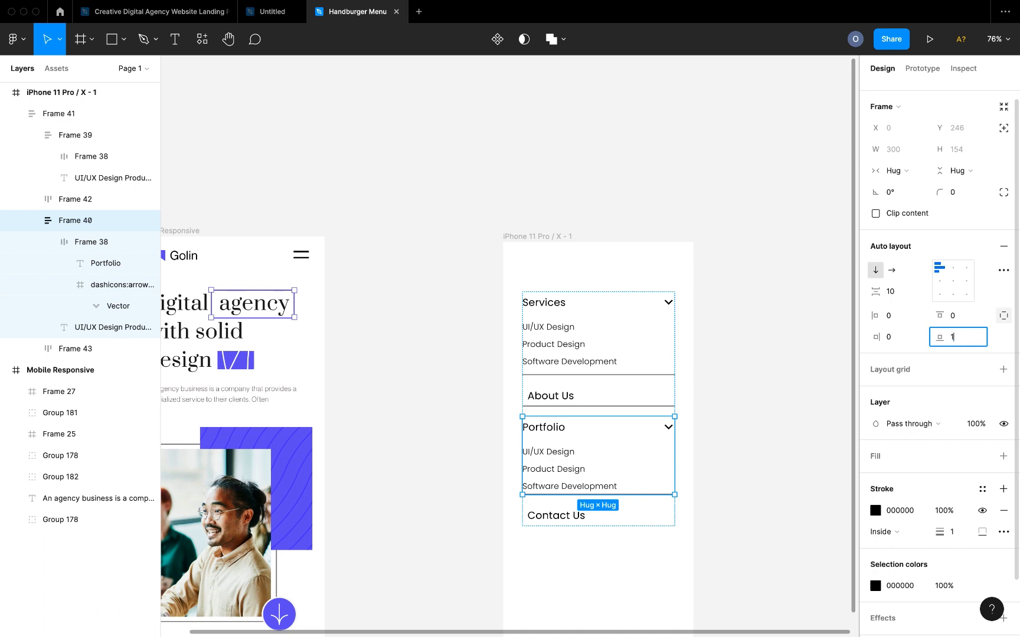
{"action": "key", "text": "Return"}
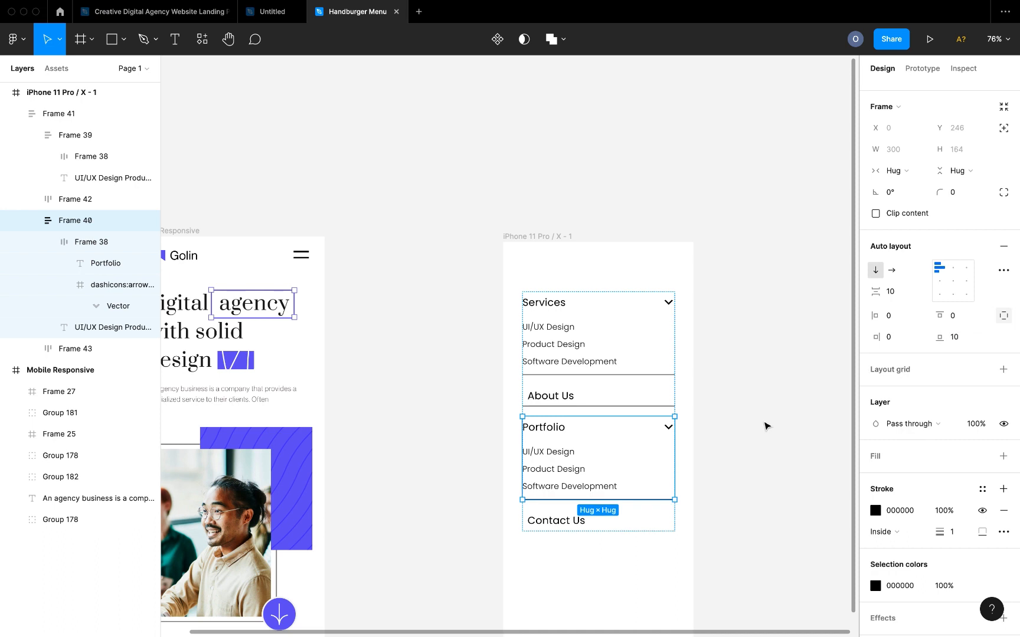
{"action": "left_click", "coordinate": [728, 391]}
- Select the Services, About Us and Portfolio sections together and lighten their divider stroke colour to BBBBBB
{"action": "scroll", "coordinate": [637, 392], "scroll_direction": "up", "scroll_amount": 2}
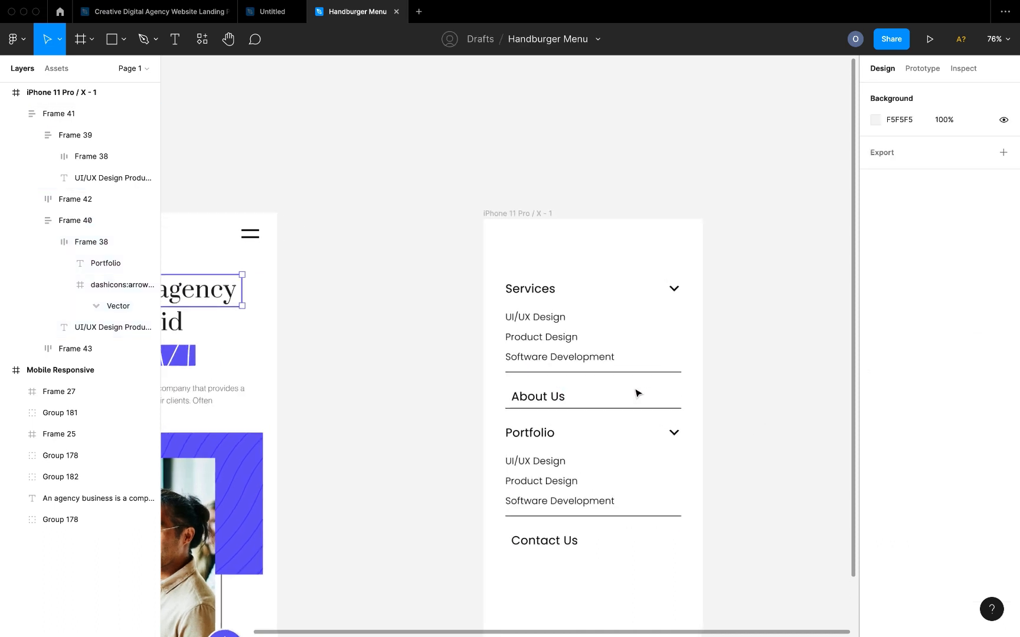
{"action": "scroll", "coordinate": [637, 393], "scroll_direction": "up", "scroll_amount": 2}
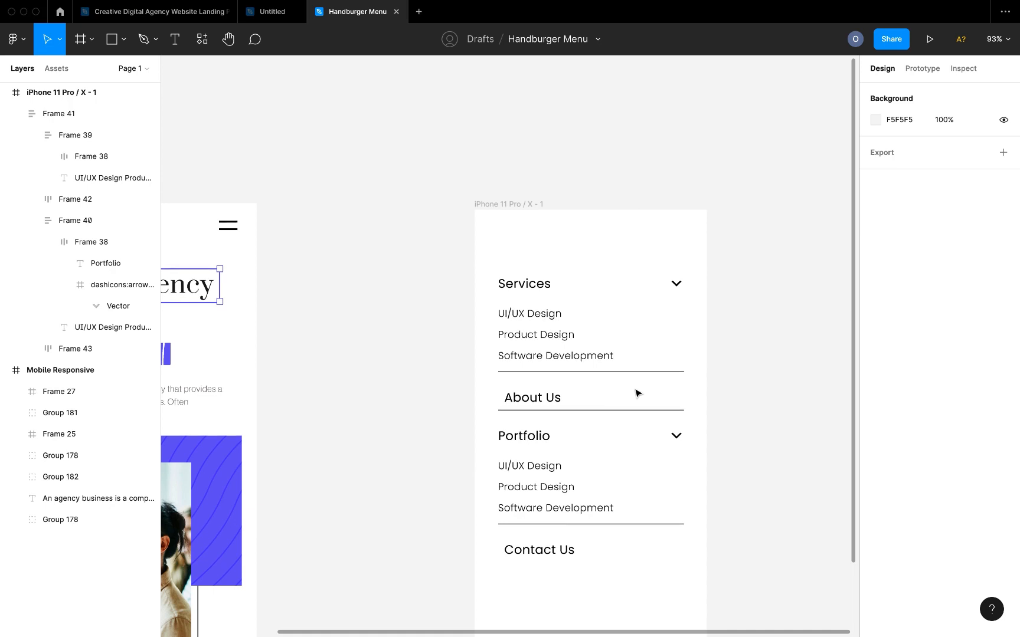
{"action": "scroll", "coordinate": [637, 393], "scroll_direction": "down", "scroll_amount": 2}
{"action": "left_click", "coordinate": [473, 284]}
{"action": "left_click", "coordinate": [473, 285]}
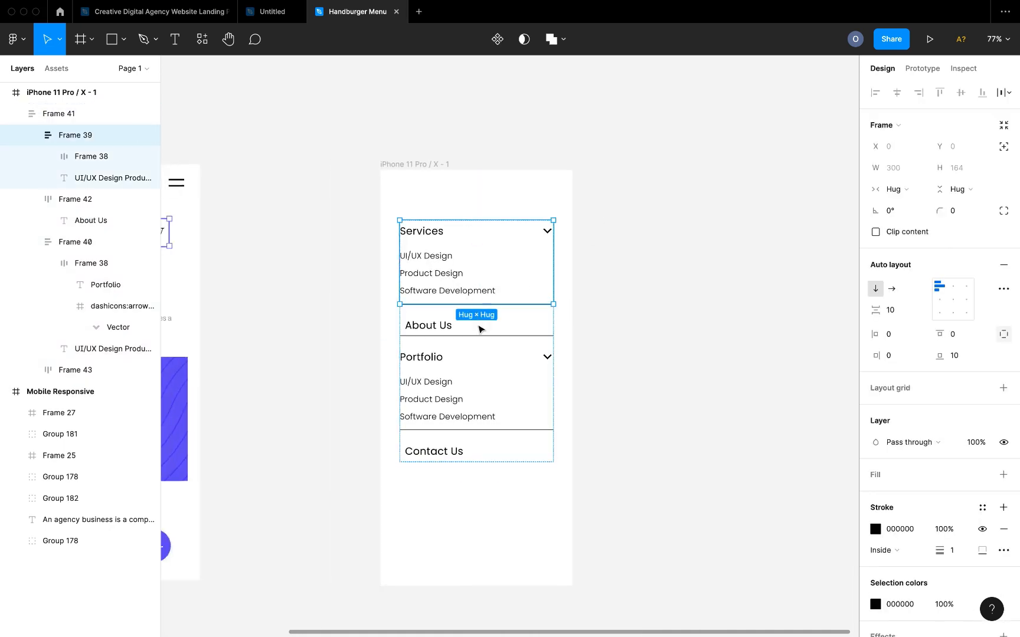
{"action": "left_click", "coordinate": [479, 329], "text": "shift"}
{"action": "left_click", "coordinate": [479, 389], "text": "shift"}
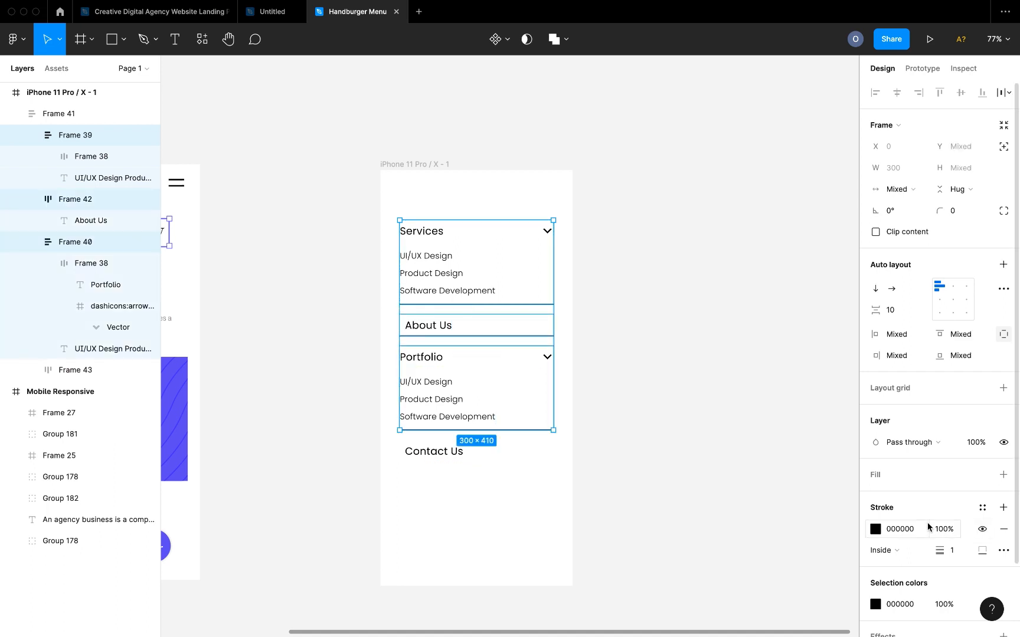
{"action": "left_click", "coordinate": [876, 529]}
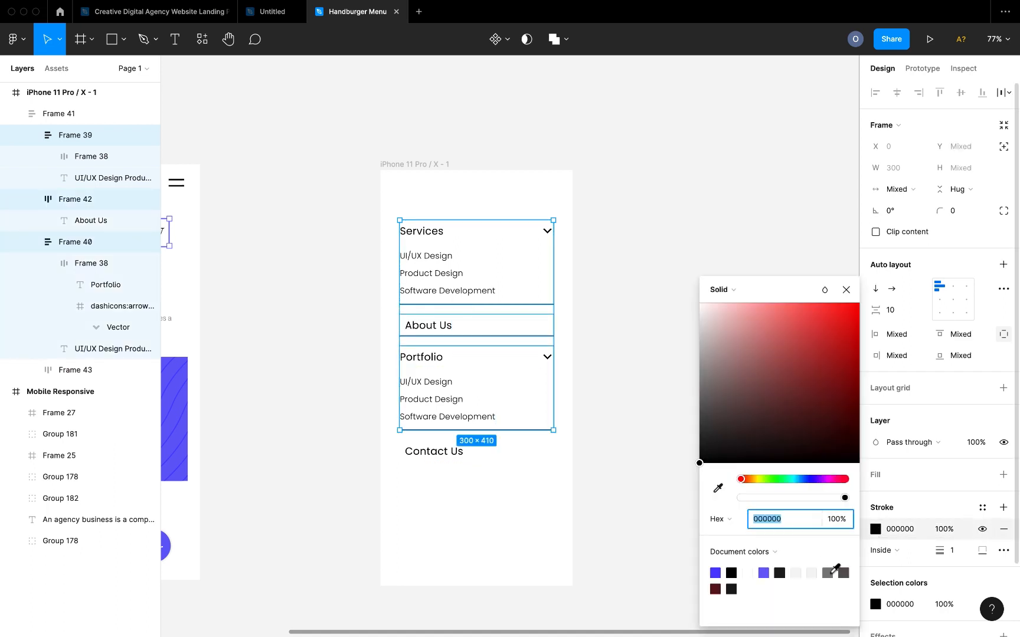
{"action": "left_click", "coordinate": [830, 572]}
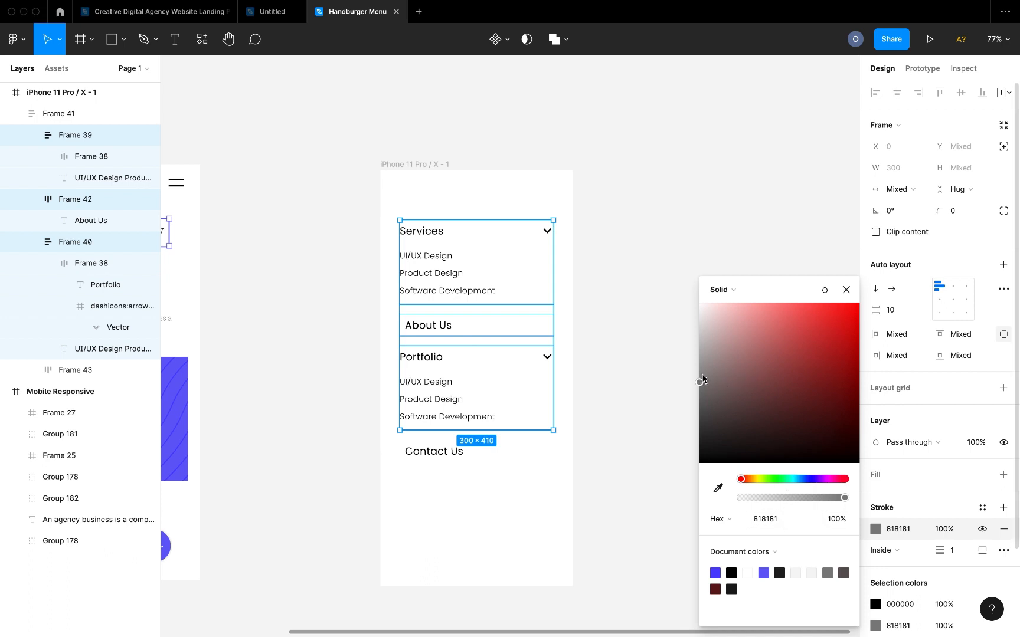
{"action": "mouse_move", "coordinate": [701, 378]}
{"action": "left_mouse_down"}
{"action": "mouse_move", "coordinate": [690, 341]}
{"action": "mouse_move", "coordinate": [688, 357]}
{"action": "left_mouse_up"}
- Set the divider stroke of the three selected sections to weight 0.6 and colour 818181, and clear the selection
{"action": "left_click", "coordinate": [962, 549]}
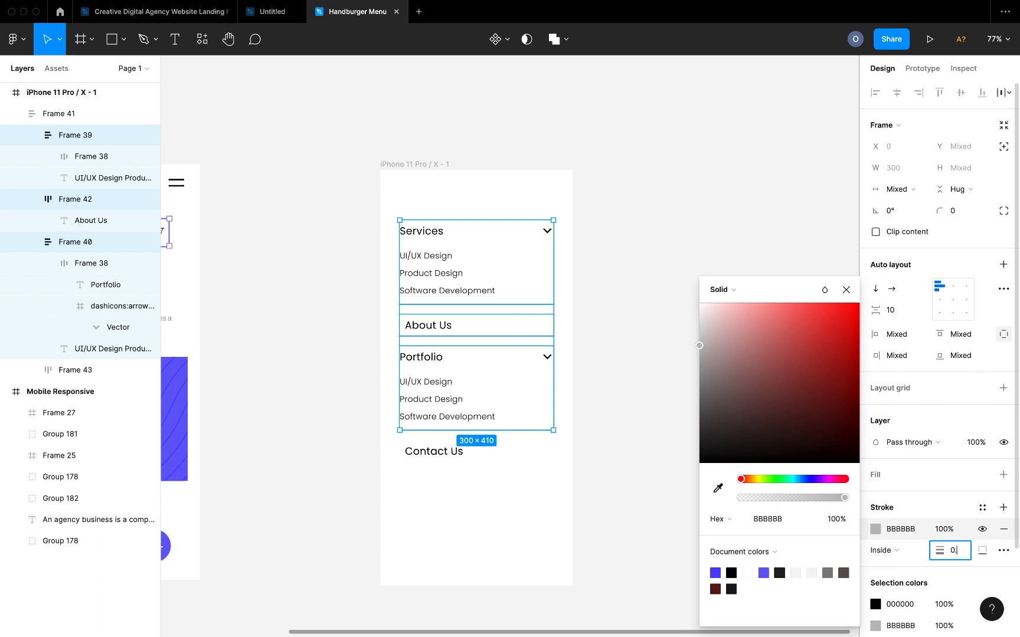
{"action": "type", "text": "0.6"}
{"action": "key", "text": "Return"}
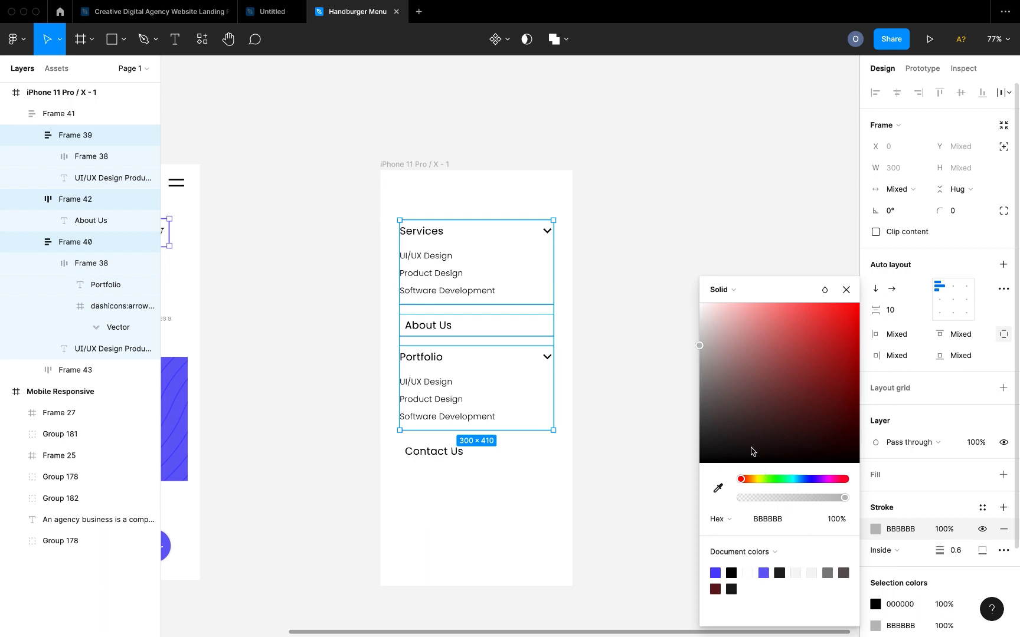
{"action": "left_click", "coordinate": [825, 573]}
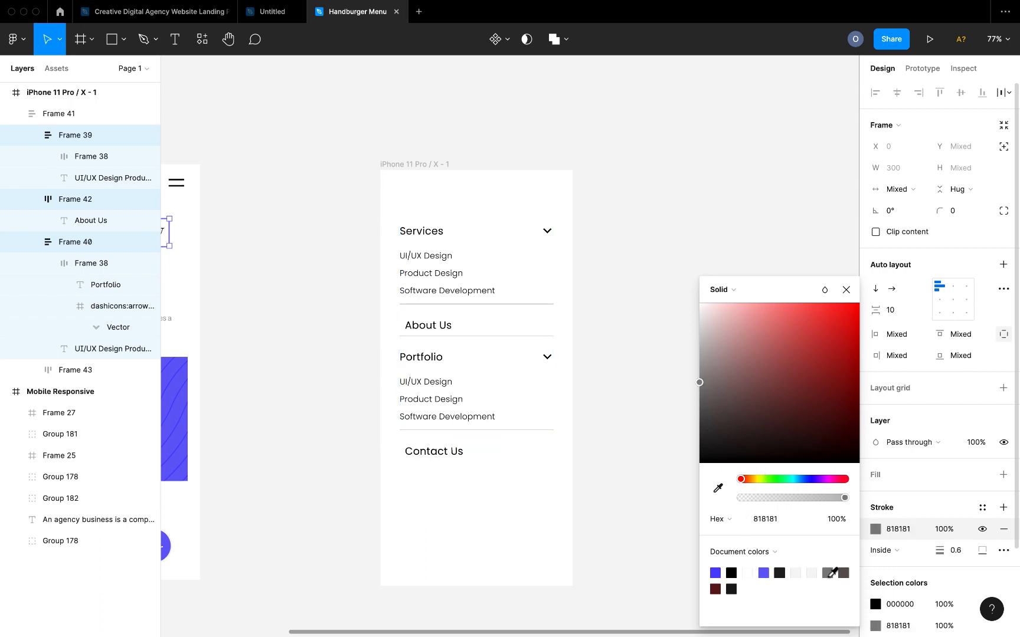
{"action": "left_click", "coordinate": [607, 409]}
- Reduce the Services section's bottom padding to 6
{"action": "scroll", "coordinate": [607, 409], "scroll_direction": "up", "scroll_amount": 2}
{"action": "scroll", "coordinate": [607, 410], "scroll_direction": "left", "scroll_amount": 2}
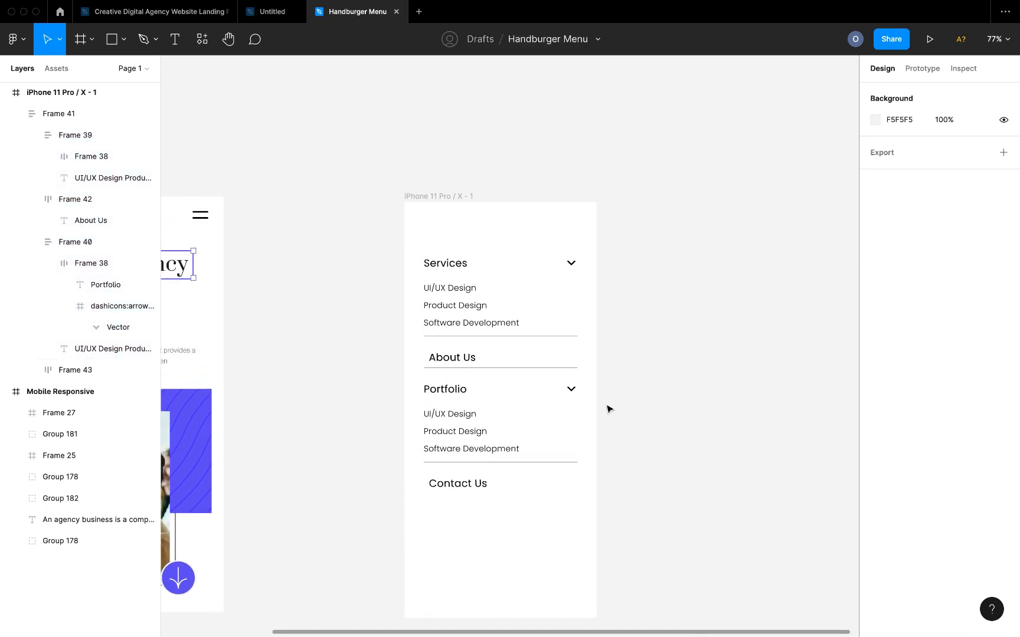
{"action": "scroll", "coordinate": [488, 358], "scroll_direction": "up", "scroll_amount": 5}
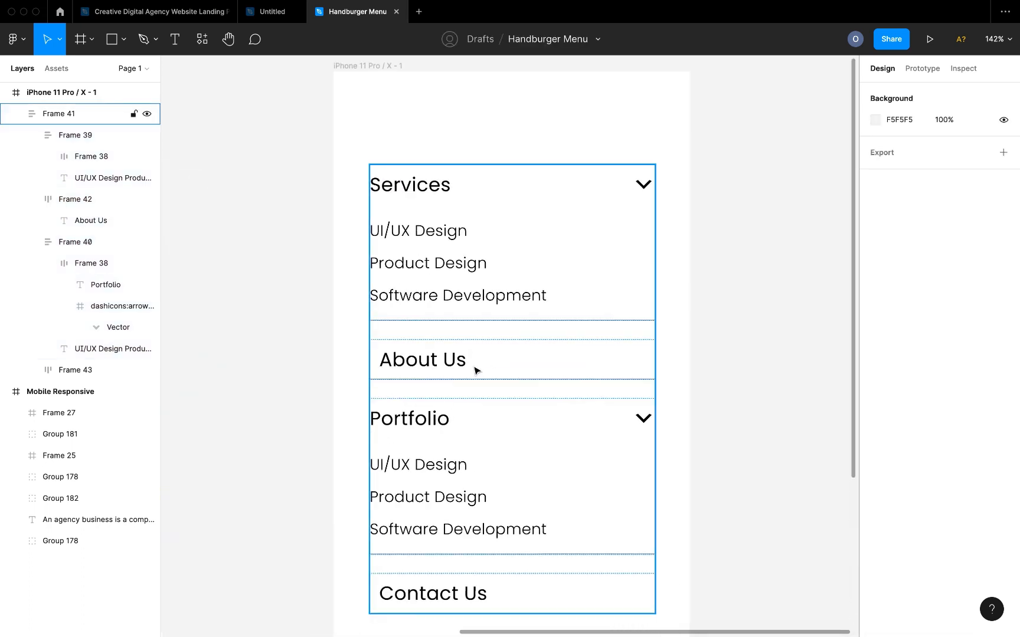
{"action": "left_click", "coordinate": [481, 278]}
{"action": "left_click", "coordinate": [482, 277]}
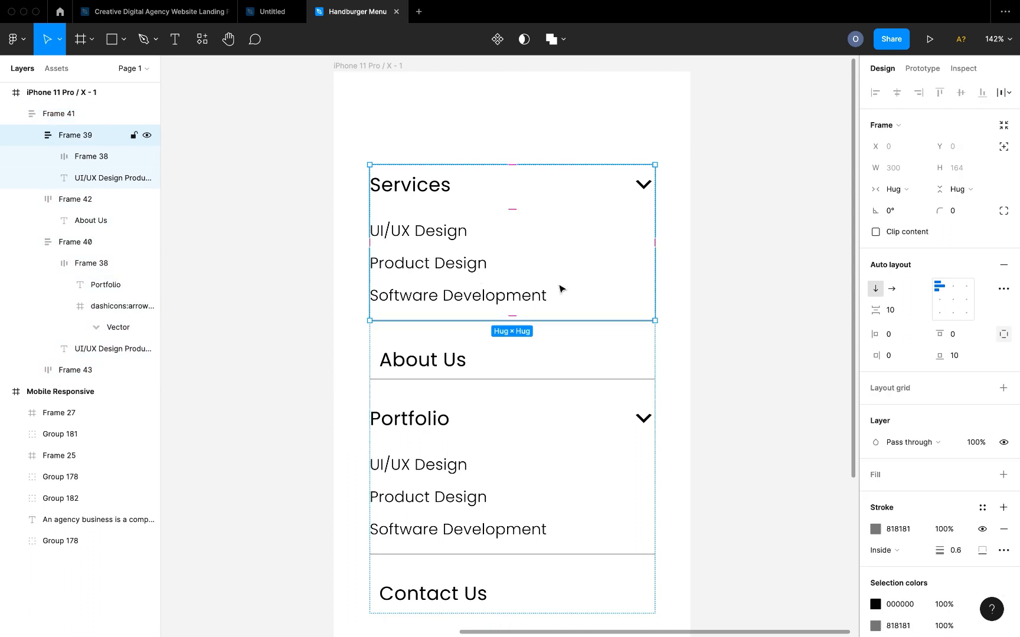
{"action": "left_click", "coordinate": [957, 356]}
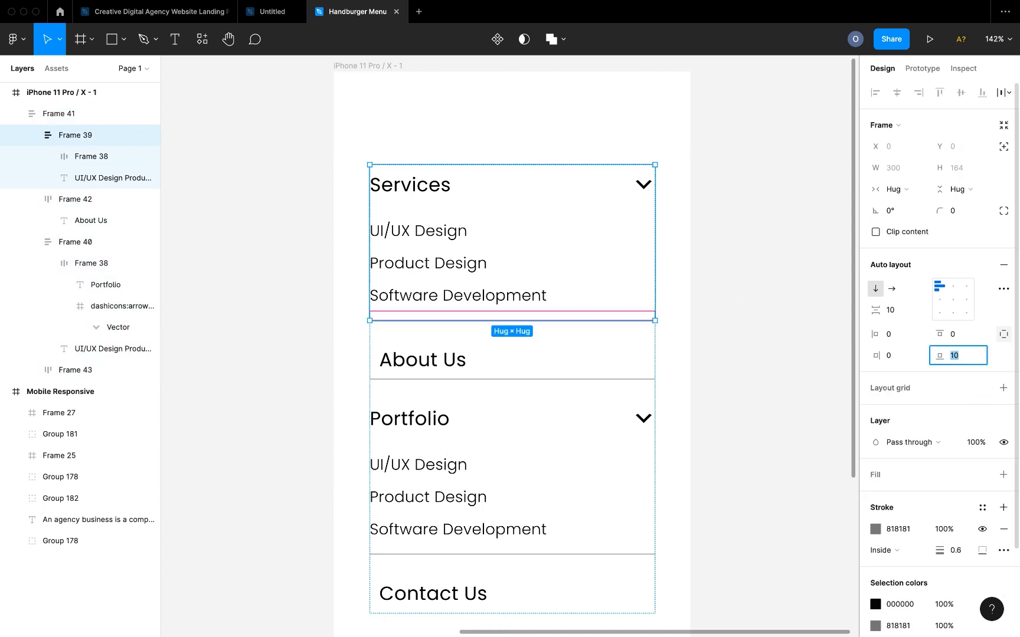
{"action": "key", "text": "Down"}
{"action": "key", "text": "Down"}
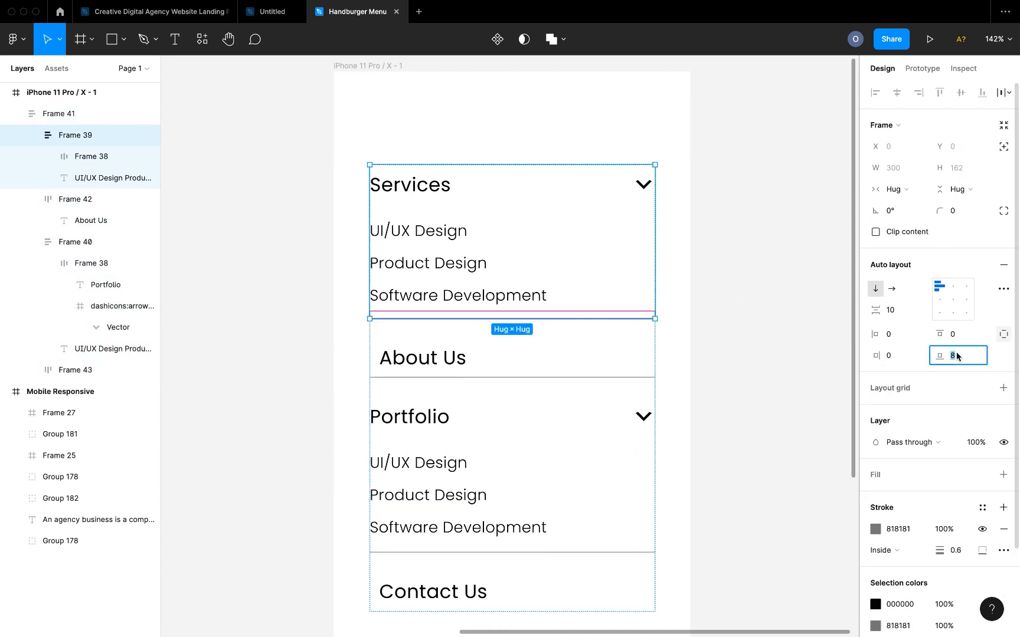
{"action": "key", "text": "Return"}
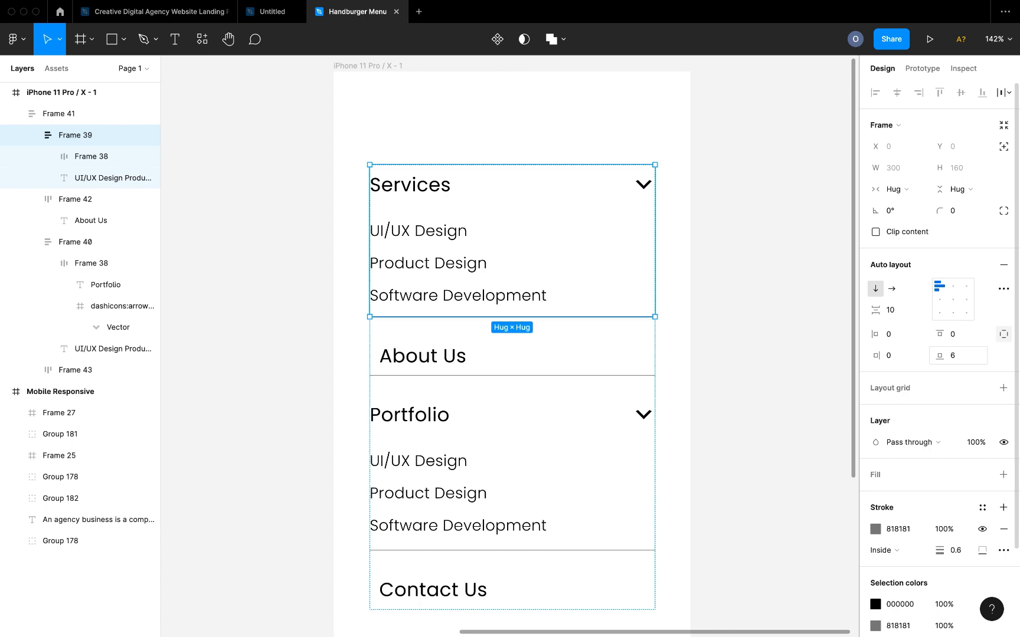
- Reduce the Portfolio section's bottom padding to 6 and clear the selection
{"action": "left_click", "coordinate": [521, 463]}
{"action": "left_click", "coordinate": [974, 356]}
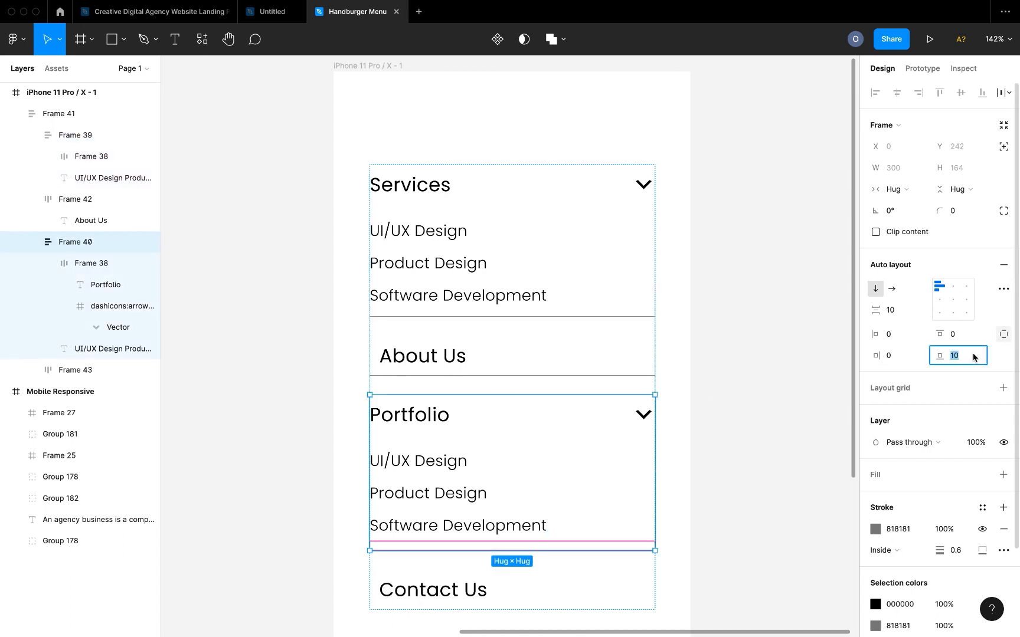
{"action": "left_click", "coordinate": [745, 419]}
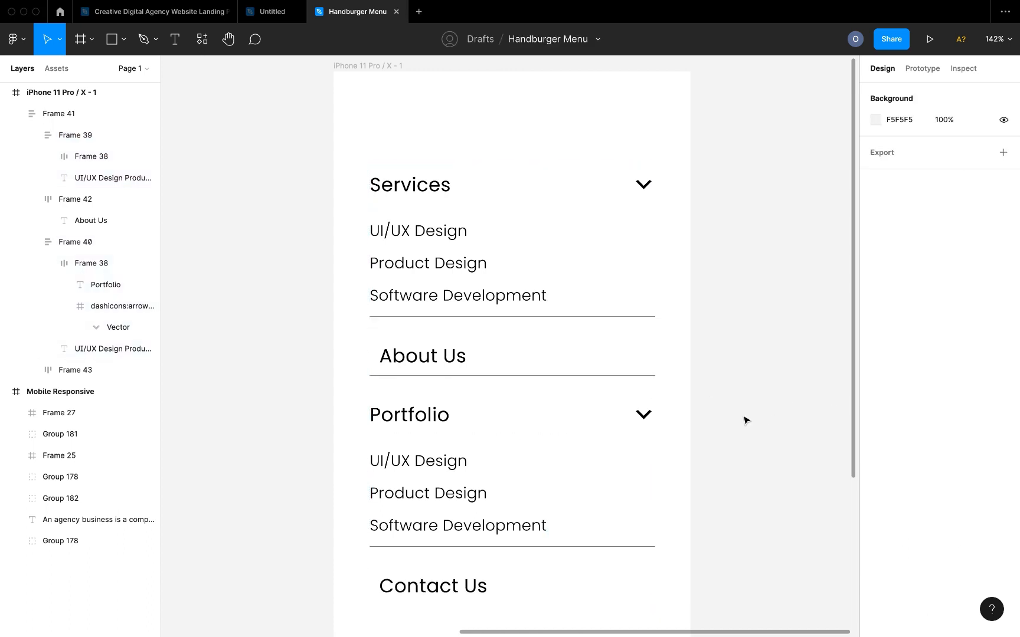
- Give the About Us row a vertical padding of 10 and a horizontal padding of 0
{"action": "scroll", "coordinate": [746, 420], "scroll_direction": "down", "scroll_amount": 5, "text": "ctrl"}
{"action": "scroll", "coordinate": [745, 418], "scroll_direction": "right", "scroll_amount": 2}
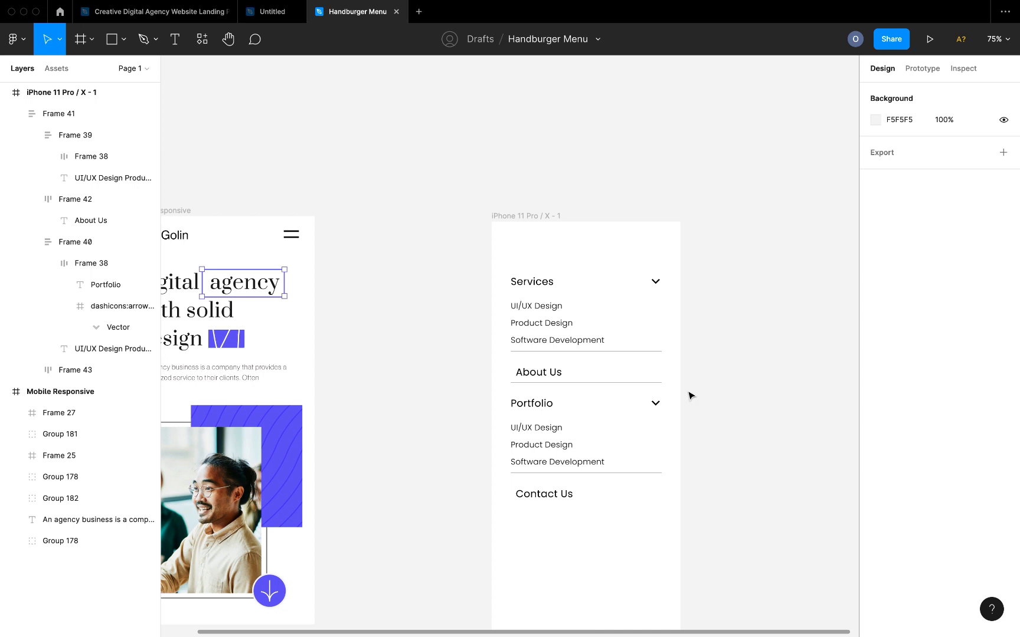
{"action": "left_click", "coordinate": [615, 380]}
{"action": "left_click", "coordinate": [614, 376]}
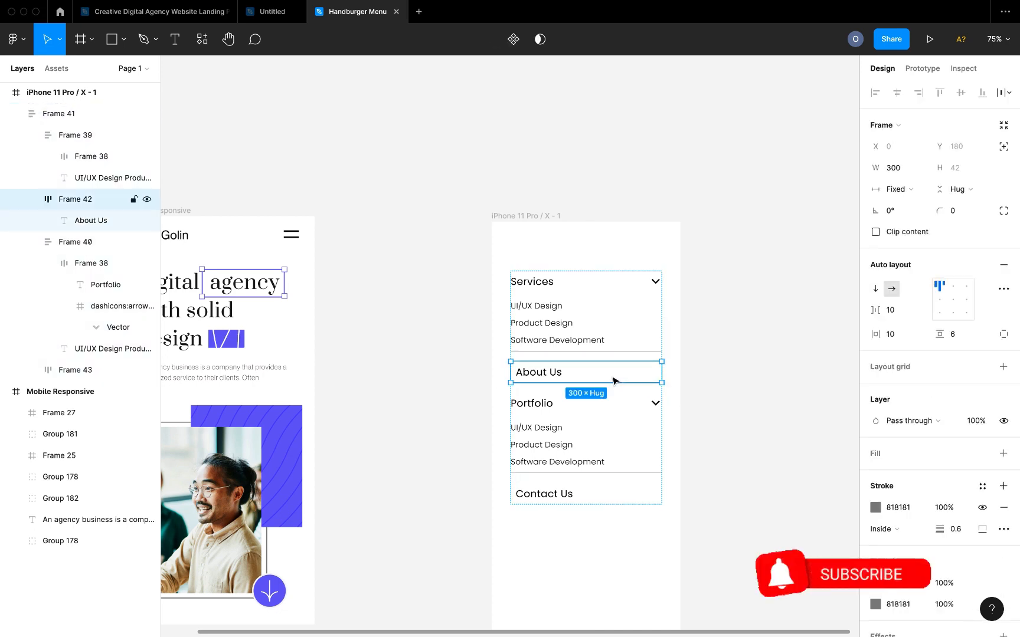
{"action": "left_click", "coordinate": [956, 335]}
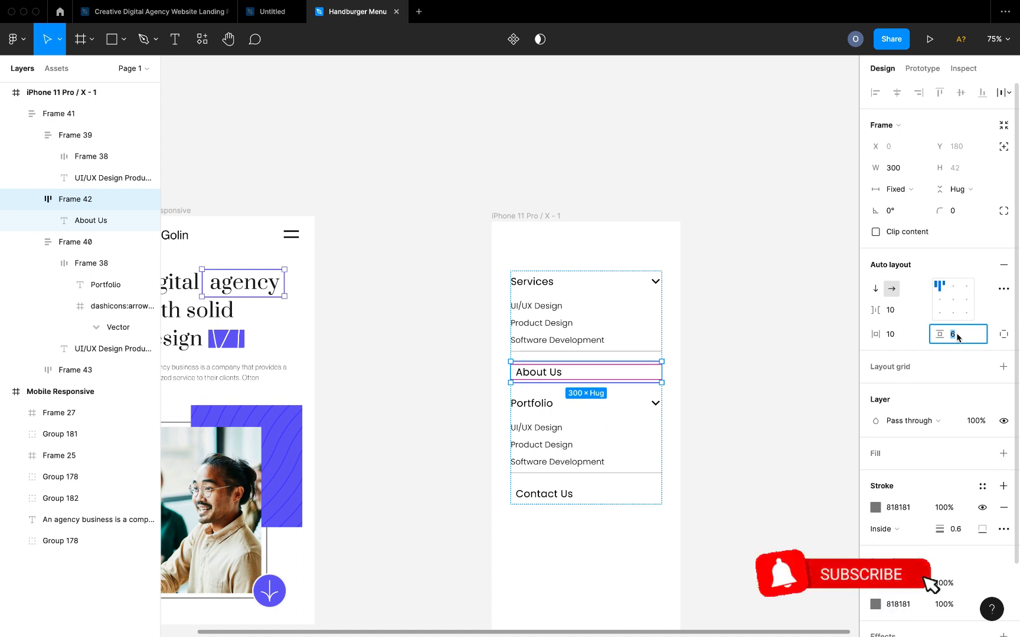
{"action": "type", "text": "10"}
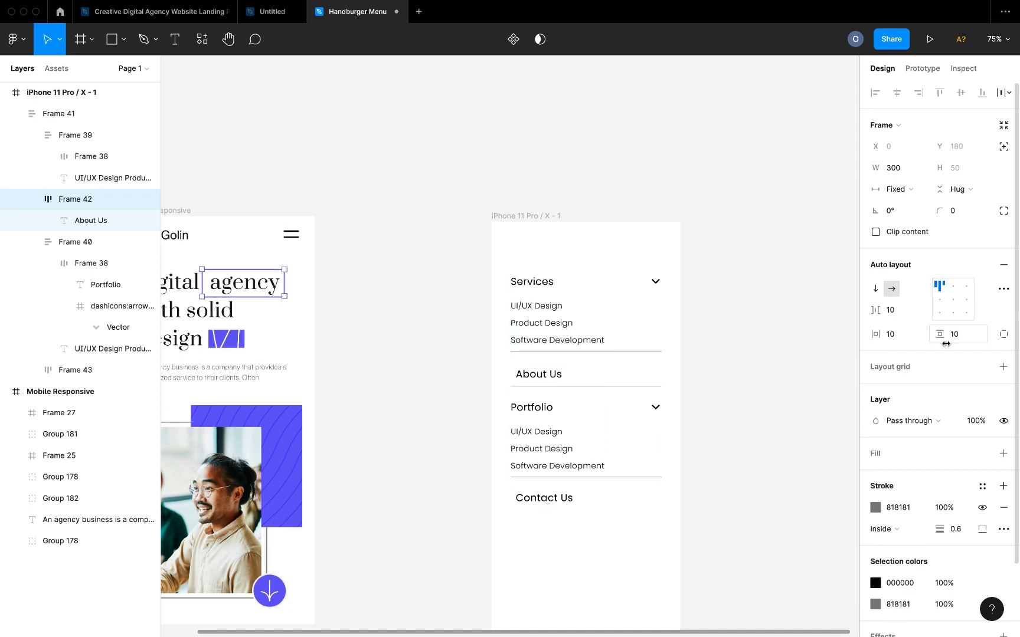
{"action": "left_click", "coordinate": [904, 333]}
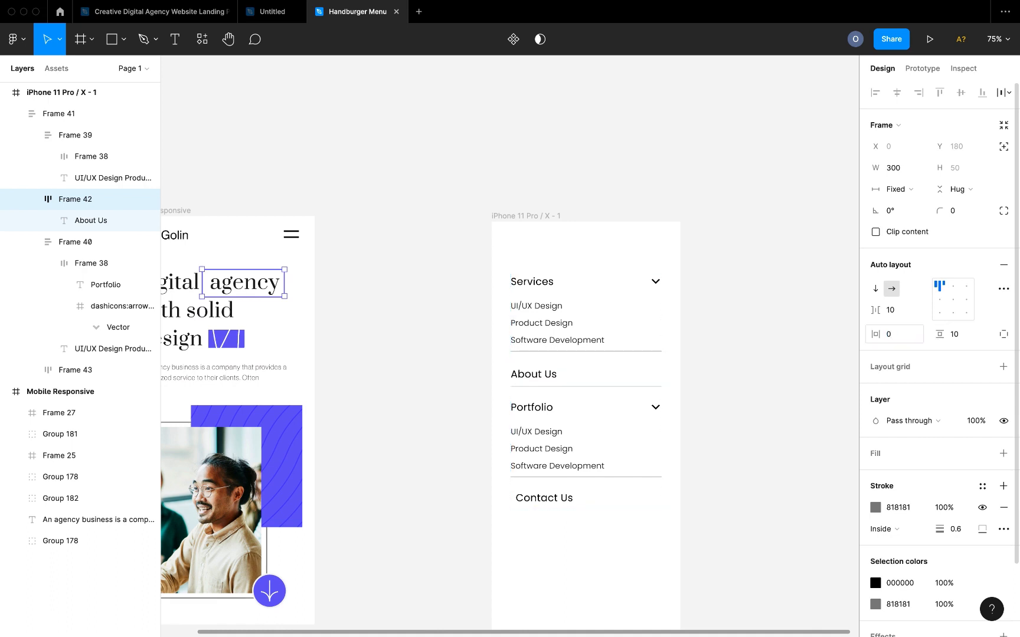
{"action": "left_click", "coordinate": [736, 406]}
- Set the Services section's bottom padding to 10
{"action": "scroll", "coordinate": [736, 406], "scroll_direction": "up", "scroll_amount": 3, "text": "ctrl"}
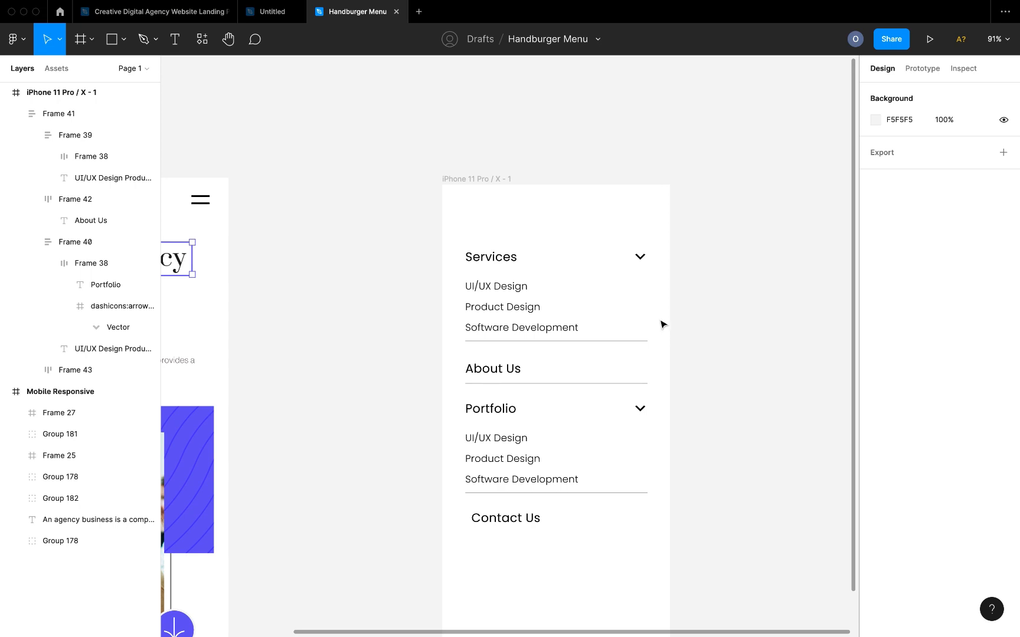
{"action": "double_click", "coordinate": [612, 321]}
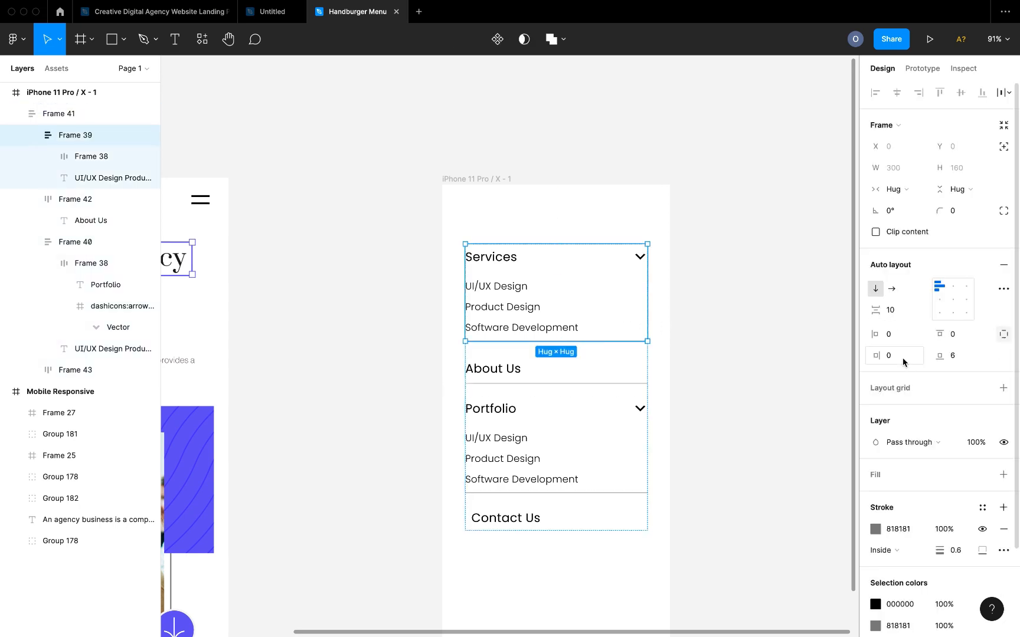
{"action": "left_click", "coordinate": [959, 356]}
{"action": "type", "text": "10"}
{"action": "key", "text": "Return"}
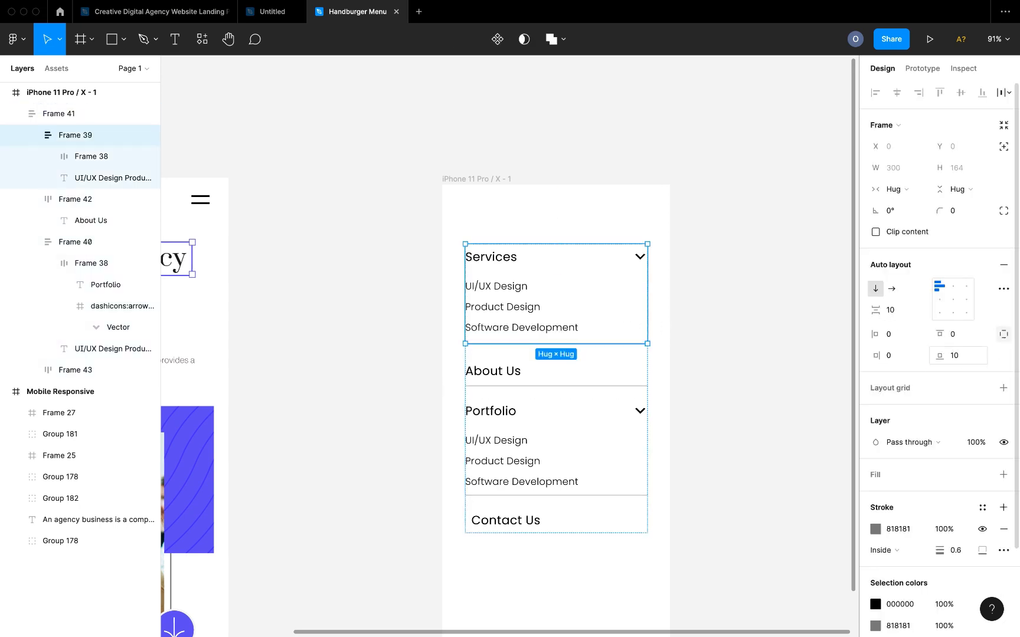
- Set the Portfolio section's bottom padding to 10 and clear the selection
{"action": "left_click", "coordinate": [554, 459]}
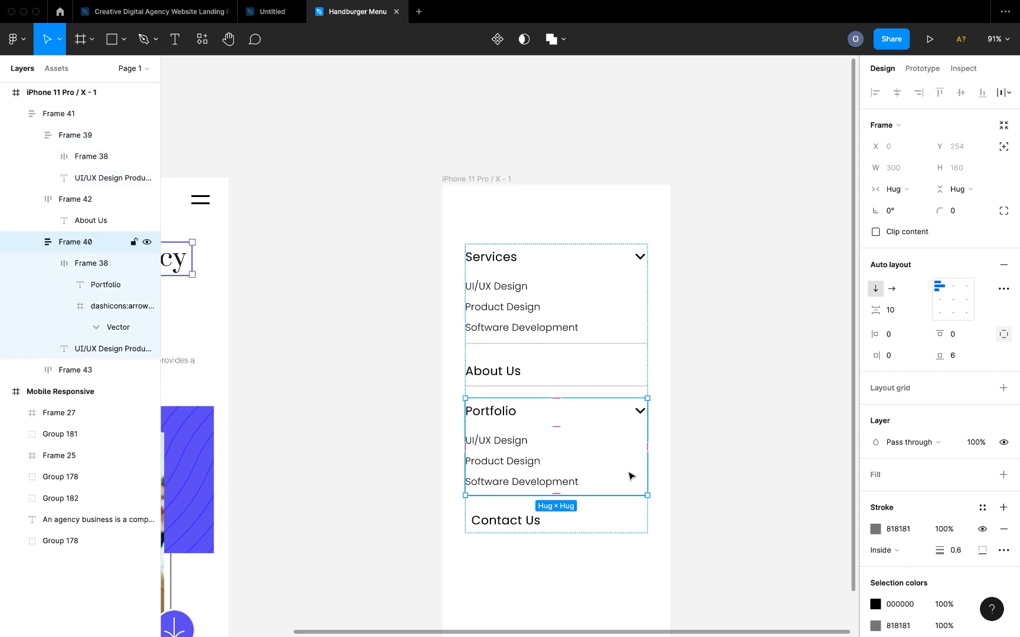
{"action": "left_click", "coordinate": [960, 355]}
{"action": "type", "text": "10"}
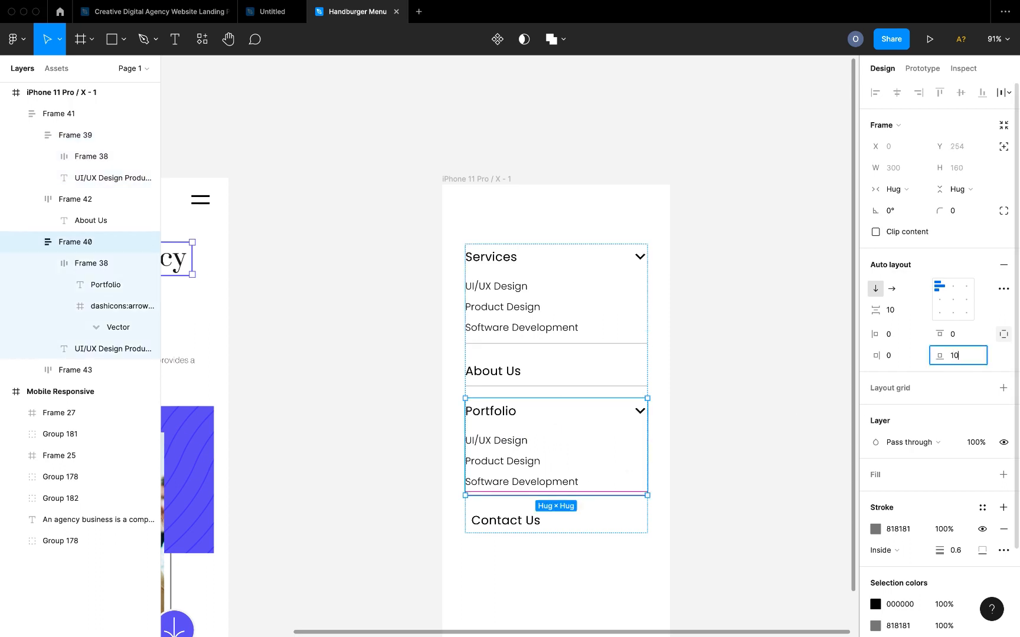
{"action": "key", "text": "Return"}
{"action": "left_click", "coordinate": [799, 380]}
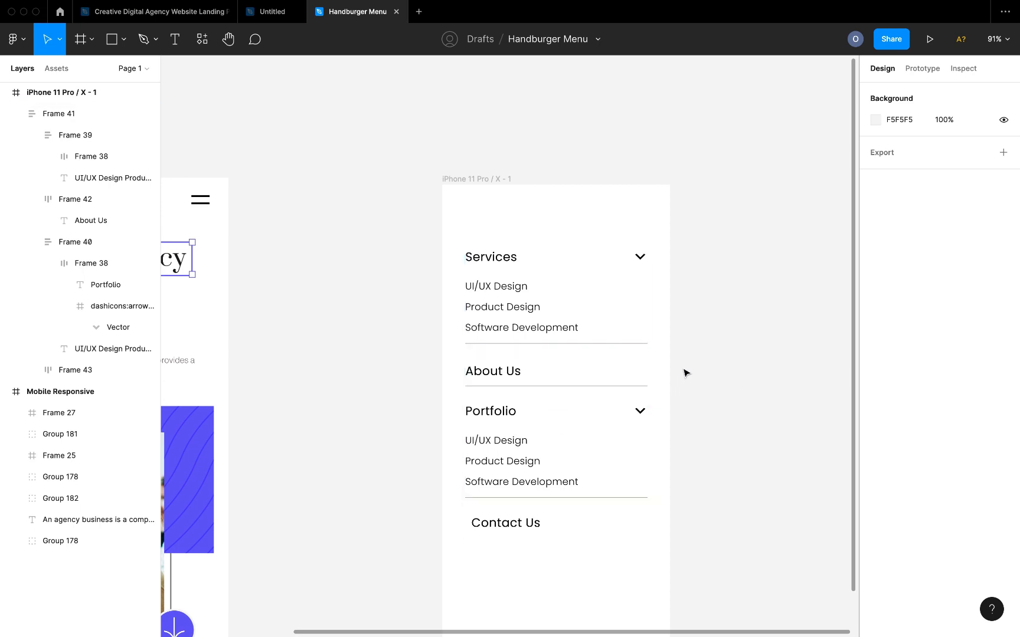
- Duplicate the whole menu list onto the empty canvas to the right of the iPhone 11 Pro / X frame
{"action": "scroll", "coordinate": [685, 372], "scroll_direction": "right", "scroll_amount": 3}
{"action": "scroll", "coordinate": [685, 371], "scroll_direction": "down", "scroll_amount": 2}
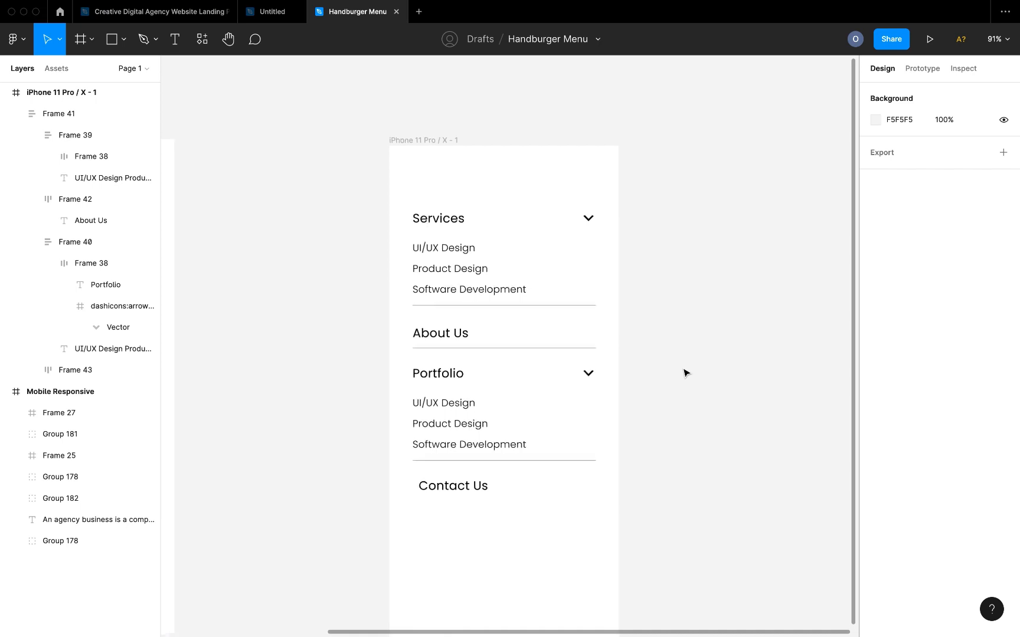
{"action": "scroll", "coordinate": [683, 372], "scroll_direction": "up", "scroll_amount": 1}
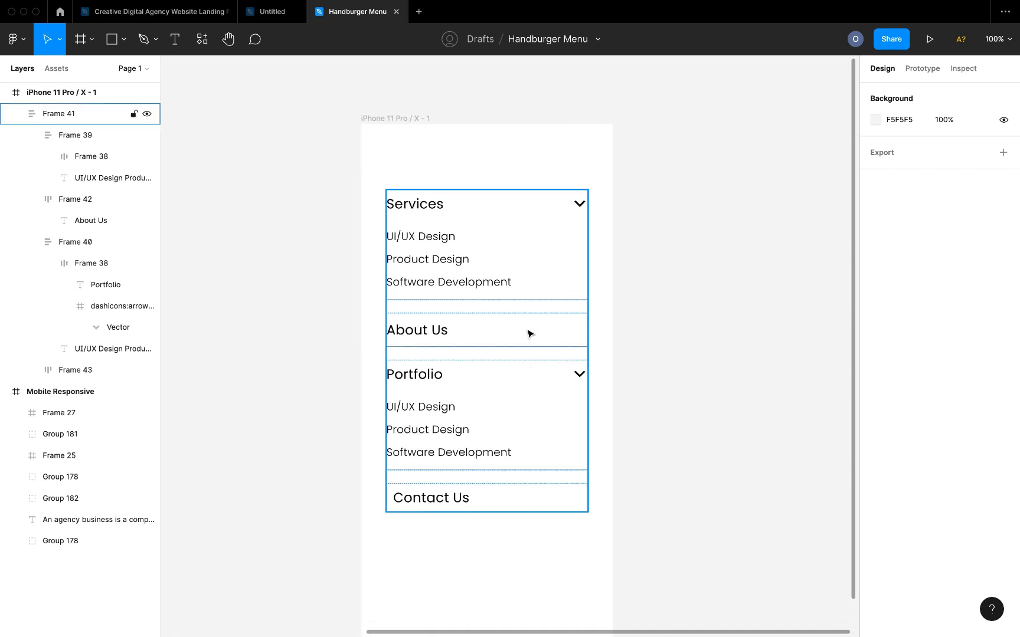
{"action": "left_click", "coordinate": [466, 265]}
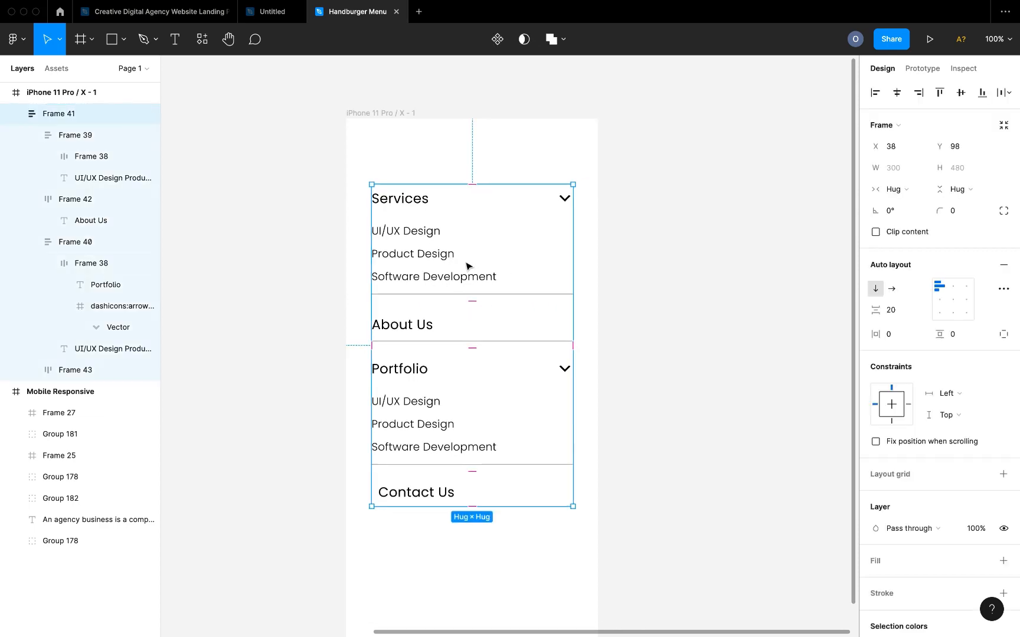
{"action": "scroll", "coordinate": [467, 265], "scroll_direction": "down", "scroll_amount": 5}
{"action": "left_click_drag", "start_coordinate": [445, 248], "coordinate": [652, 248], "text": "alt"}
{"action": "scroll", "coordinate": [651, 247], "scroll_direction": "up", "scroll_amount": 5}
{"action": "scroll", "coordinate": [651, 247], "scroll_direction": "right", "scroll_amount": 2}
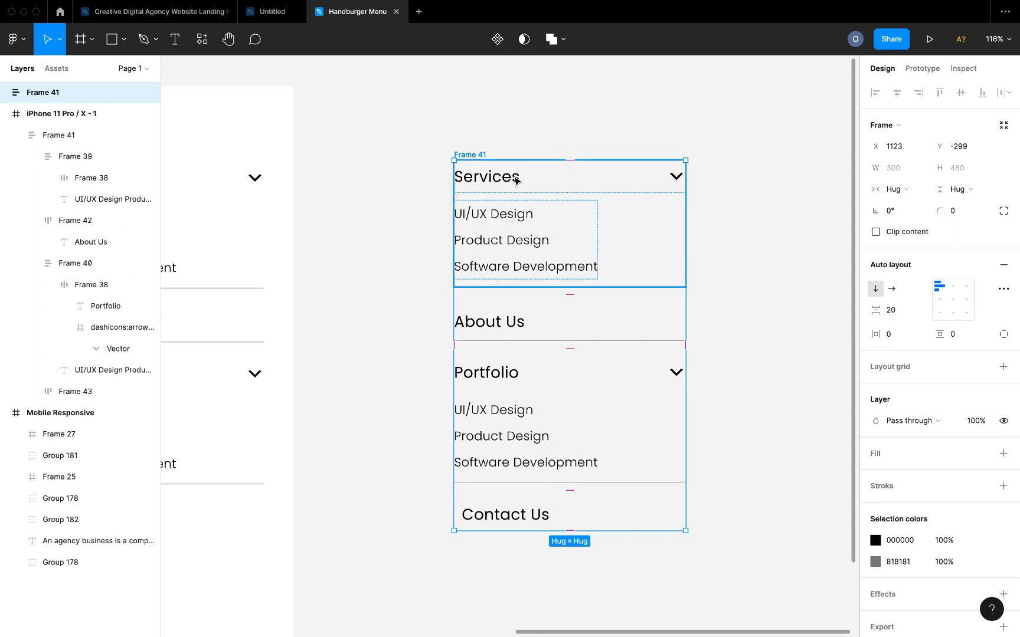
- Turn the copied menu list into a component with a second variant, and select its Default variant
{"action": "left_click", "coordinate": [496, 41]}
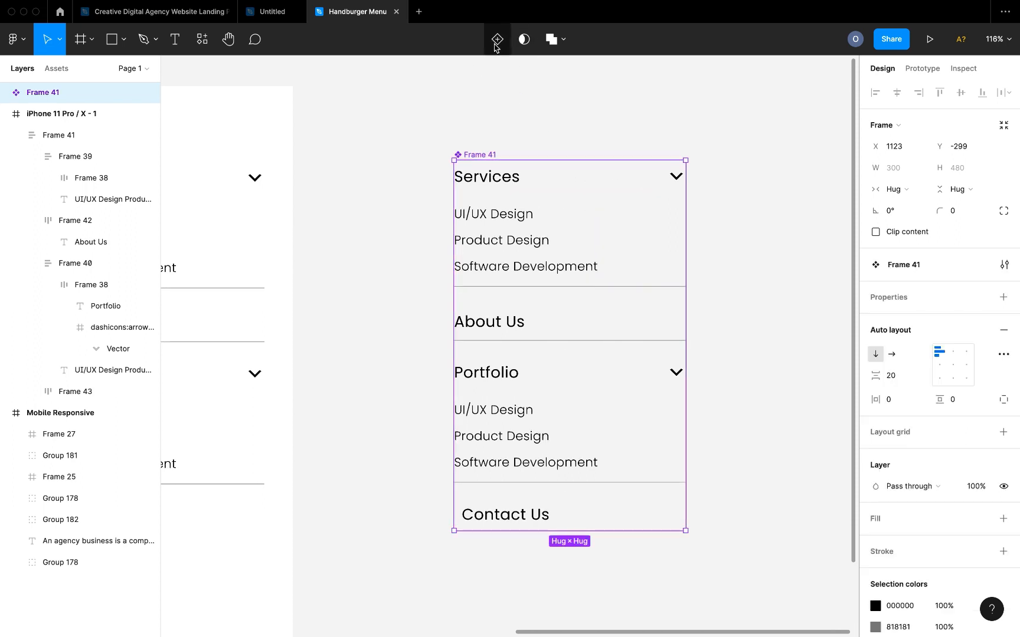
{"action": "left_click", "coordinate": [498, 41]}
{"action": "scroll", "coordinate": [590, 346], "scroll_direction": "down", "scroll_amount": 3}
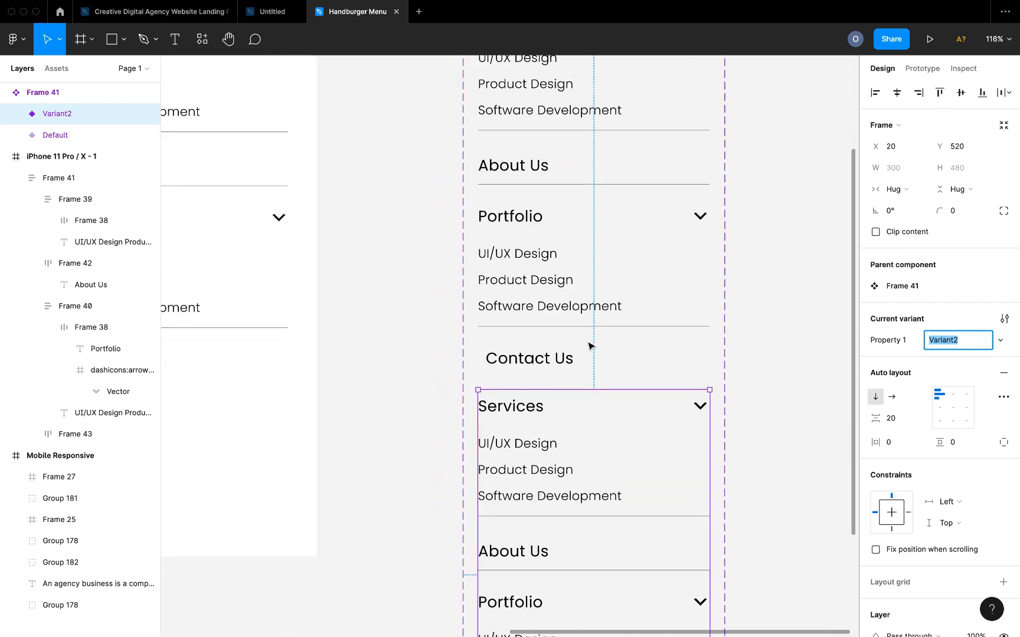
{"action": "scroll", "coordinate": [581, 234], "scroll_direction": "up", "scroll_amount": 1}
{"action": "left_click", "coordinate": [538, 169]}
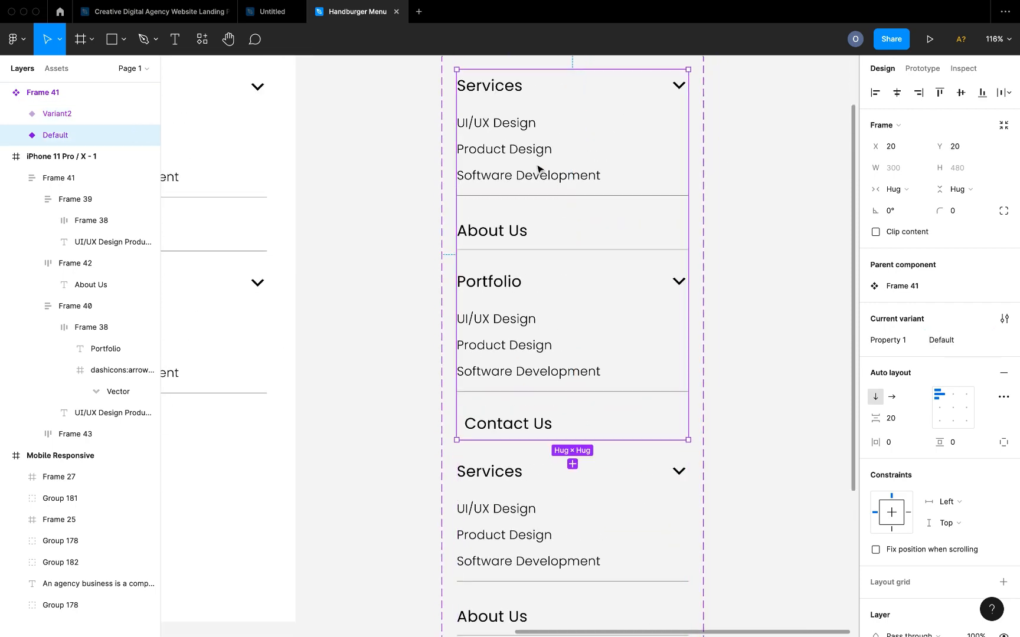
- Collapse the Services section in the Default variant: remove its auto layout, shorten the frame to 42 high and clip its content
{"action": "double_click", "coordinate": [538, 169]}
{"action": "double_click", "coordinate": [538, 169]}
{"action": "left_click", "coordinate": [642, 178]}
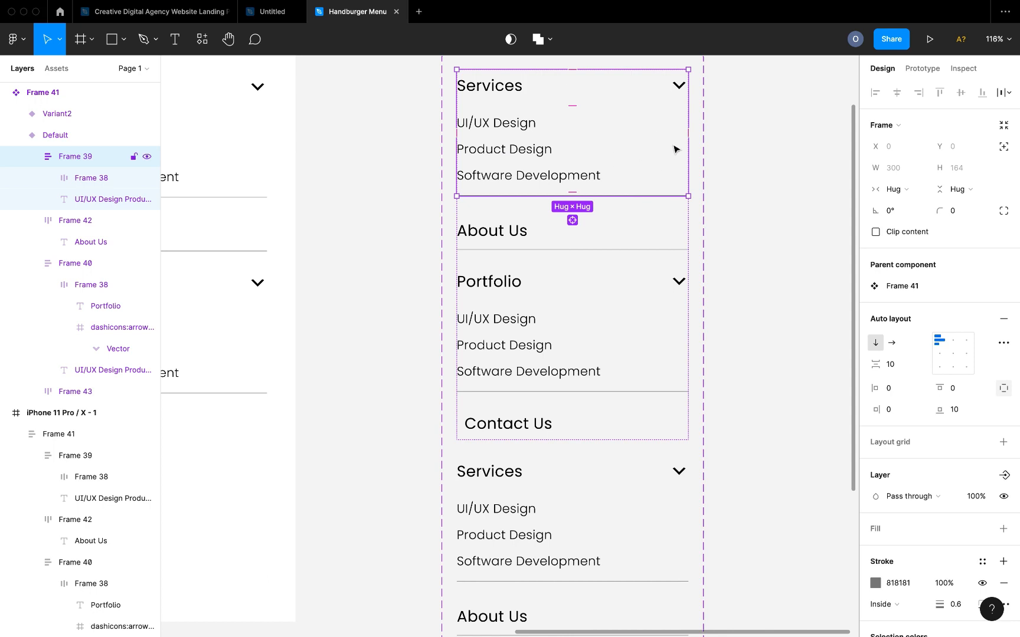
{"action": "left_click", "coordinate": [1003, 319]}
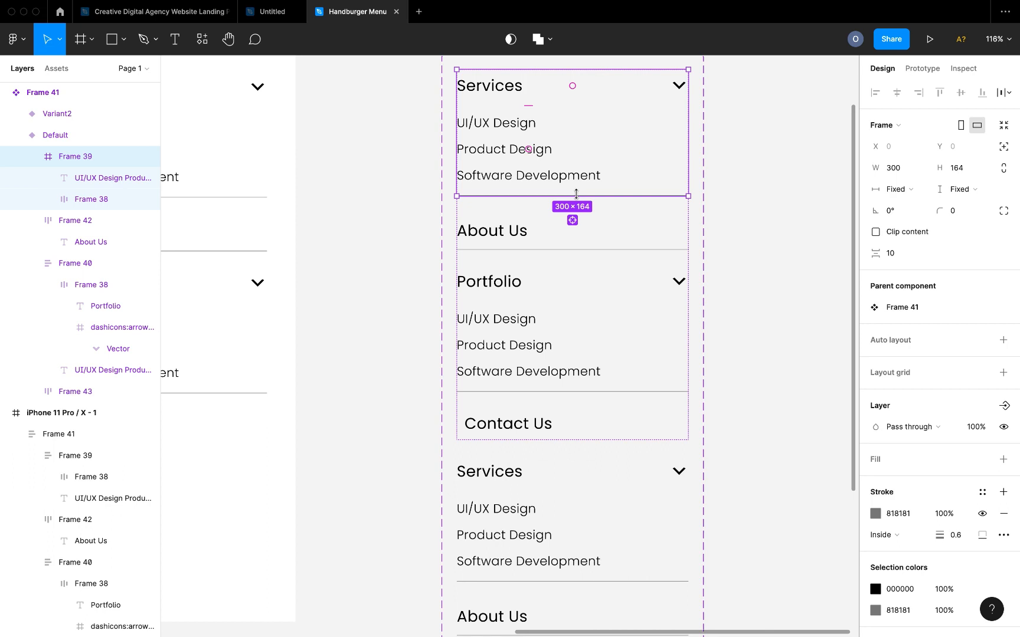
{"action": "left_click_drag", "start_coordinate": [576, 186], "coordinate": [566, 104]}
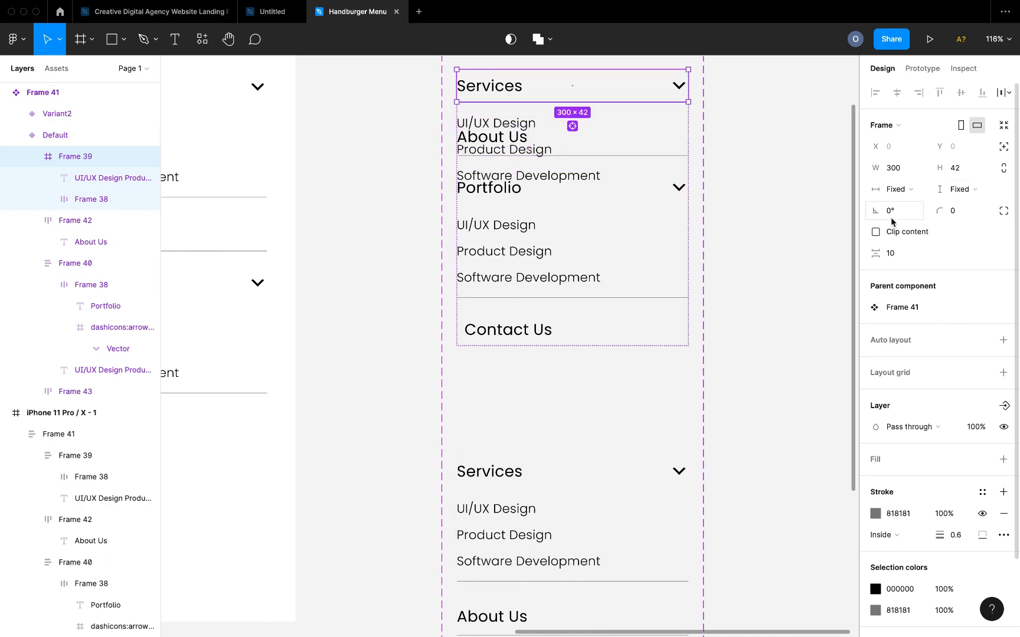
{"action": "left_click", "coordinate": [877, 232]}
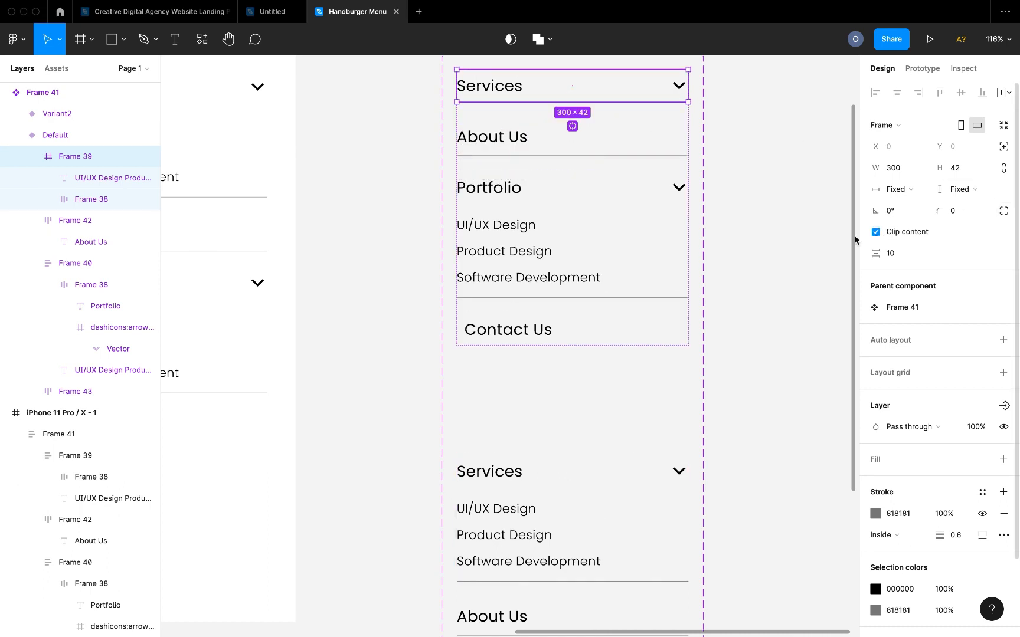
- Set the vertical padding of the About Us row in the Default variant to 6
{"action": "scroll", "coordinate": [647, 240], "scroll_direction": "up", "scroll_amount": 3}
{"action": "scroll", "coordinate": [647, 241], "scroll_direction": "up", "scroll_amount": 2}
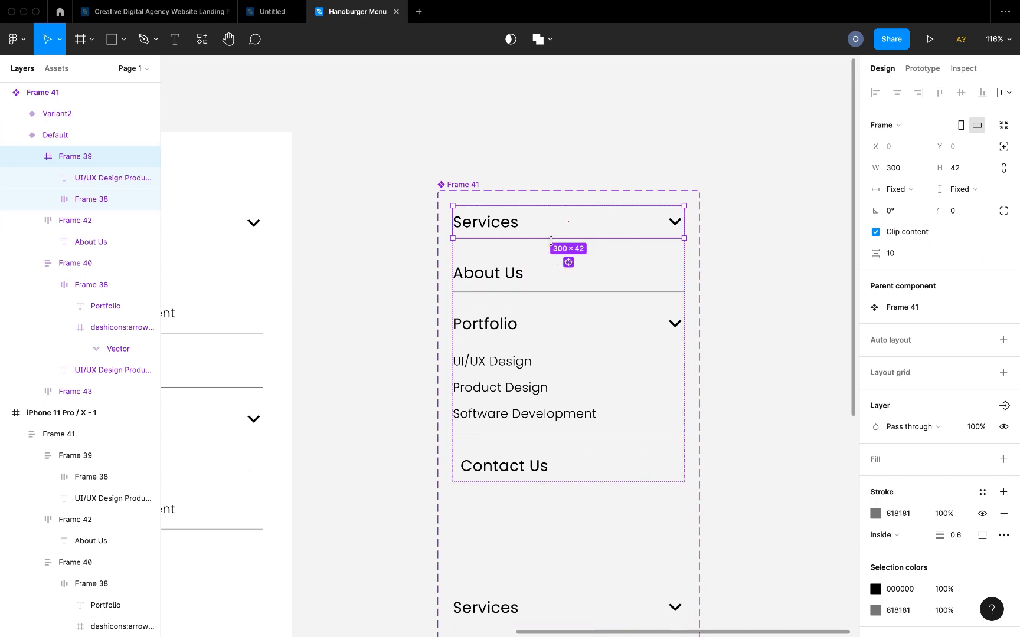
{"action": "scroll", "coordinate": [540, 242], "scroll_direction": "up", "scroll_amount": 3}
{"action": "left_click", "coordinate": [535, 296]}
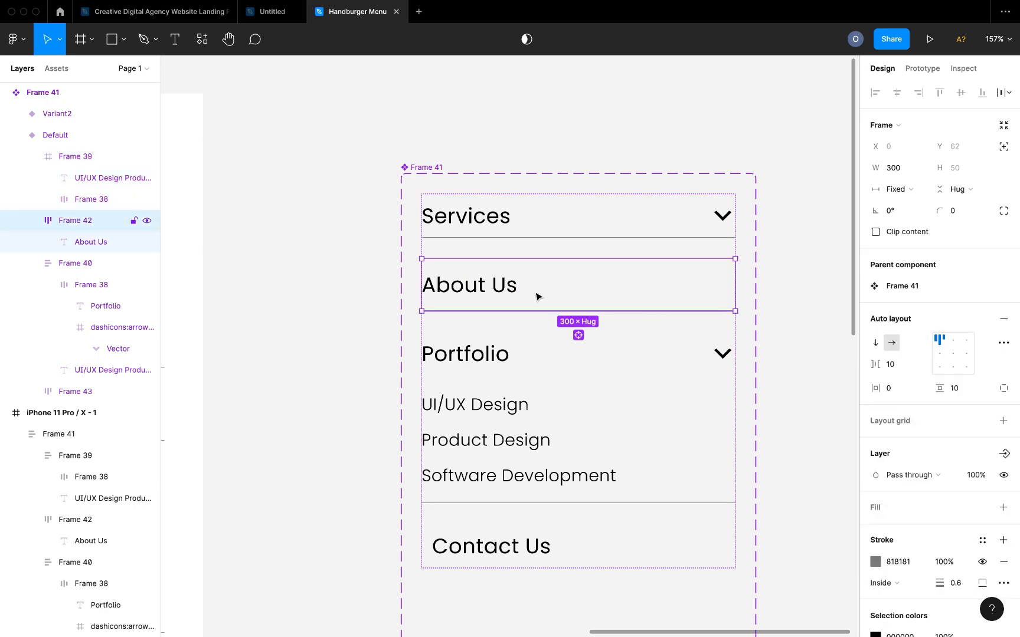
{"action": "left_click", "coordinate": [959, 388]}
{"action": "type", "text": "6"}
{"action": "key", "text": "Return"}
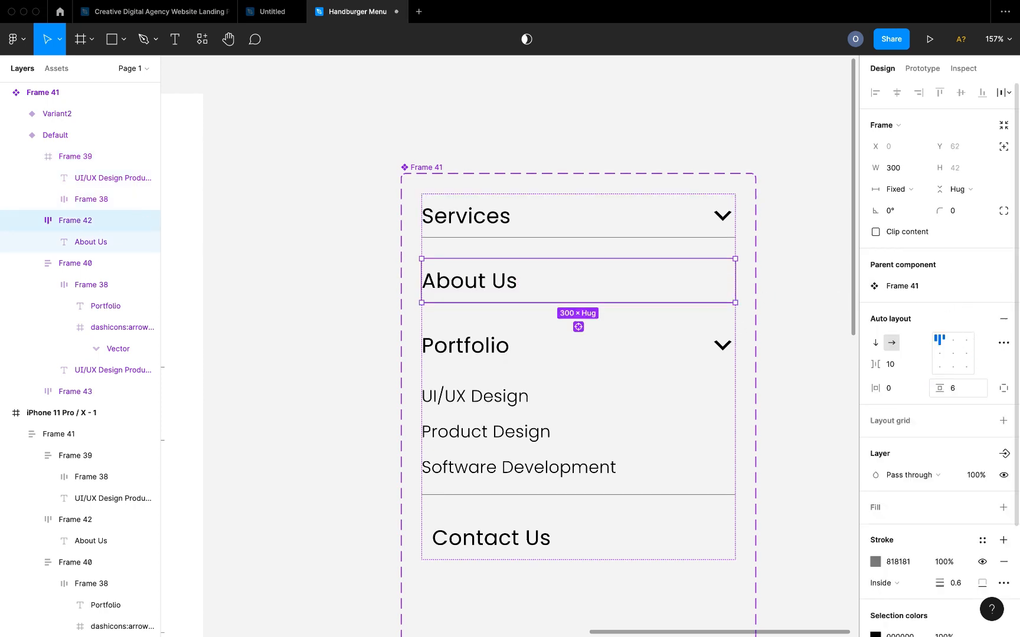
{"action": "left_click", "coordinate": [813, 345]}
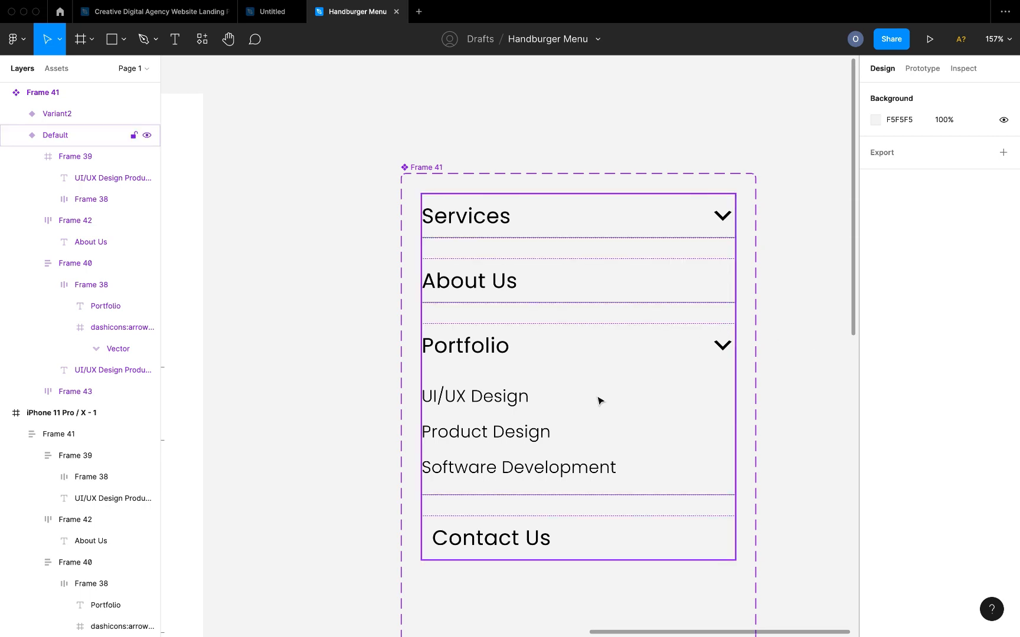
- Collapse the Portfolio section in the Default variant: remove its auto layout, shorten the frame to 42 high and clip its content
{"action": "double_click", "coordinate": [513, 406]}
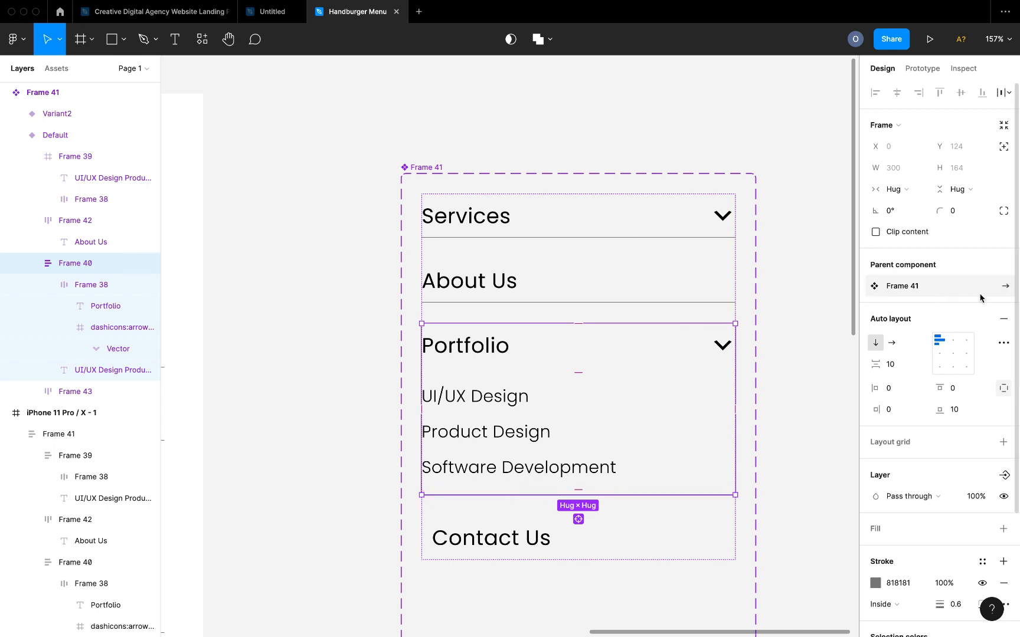
{"action": "left_click", "coordinate": [1003, 321]}
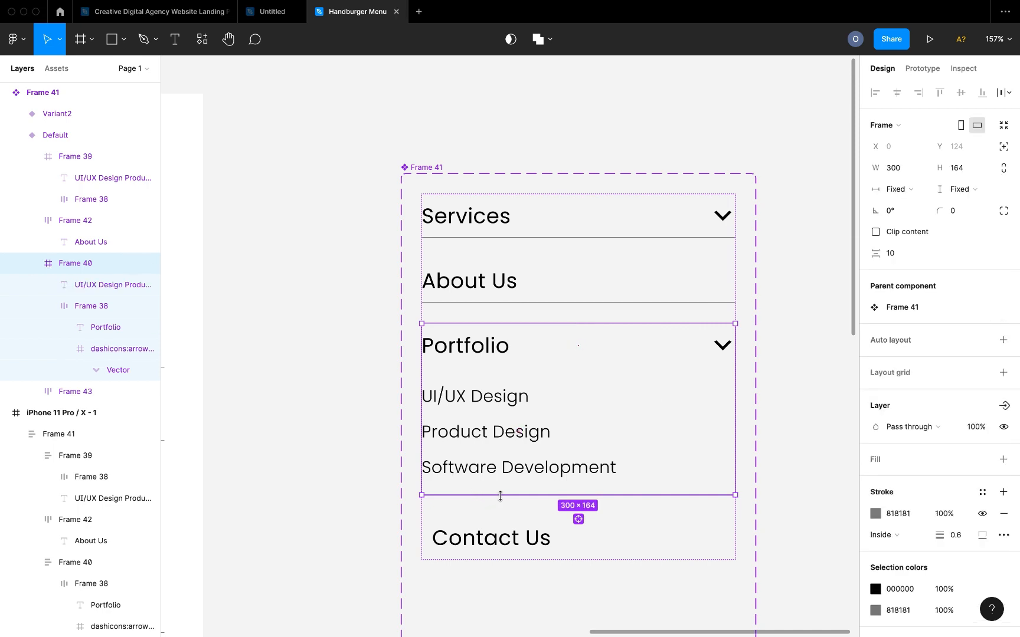
{"action": "left_click_drag", "start_coordinate": [500, 414], "coordinate": [493, 366]}
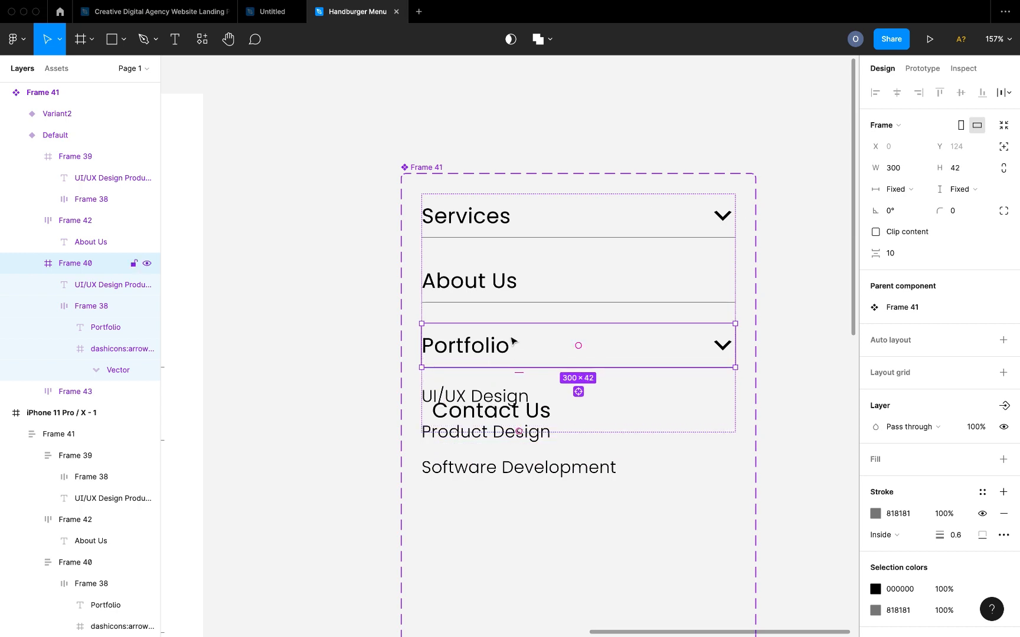
{"action": "left_click", "coordinate": [876, 232]}
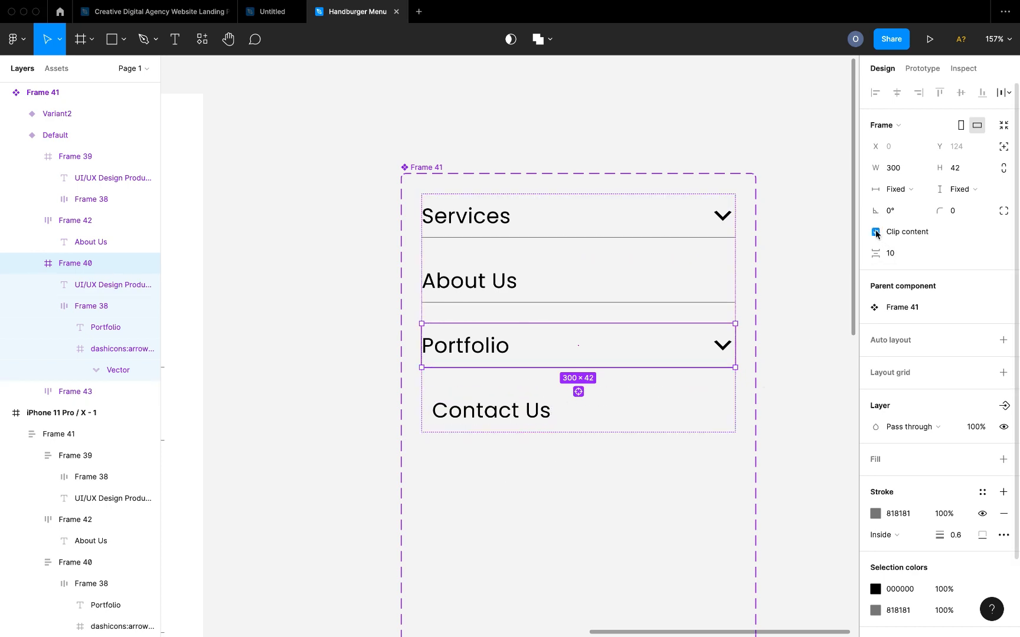
{"action": "left_click", "coordinate": [765, 357]}
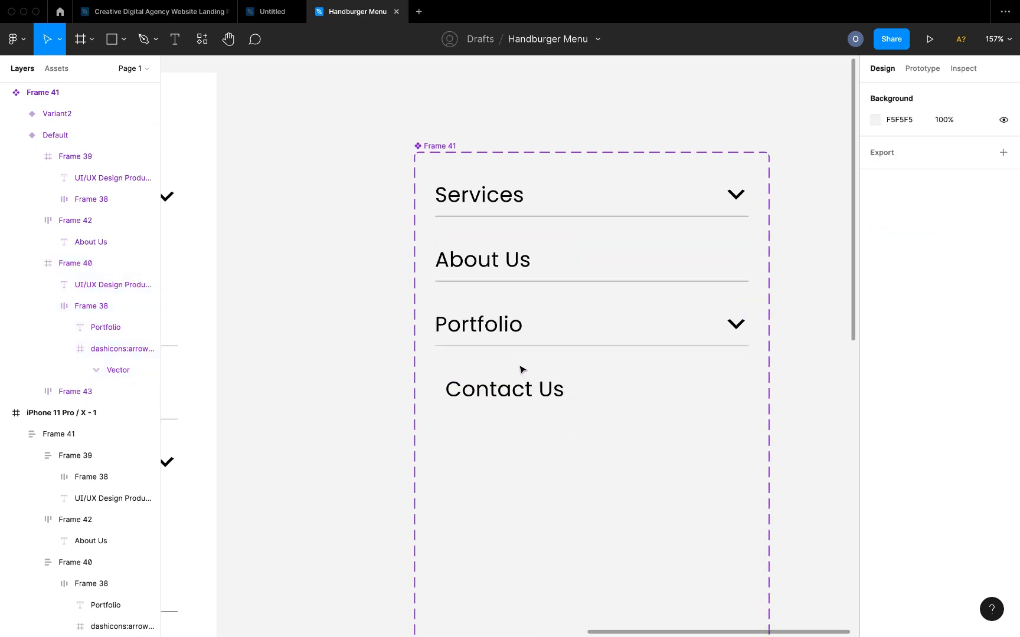
- Set the horizontal padding of the Contact Us row in the Default variant to 0
{"action": "scroll", "coordinate": [521, 368], "scroll_direction": "down", "scroll_amount": 10}
{"action": "left_click", "coordinate": [538, 348]}
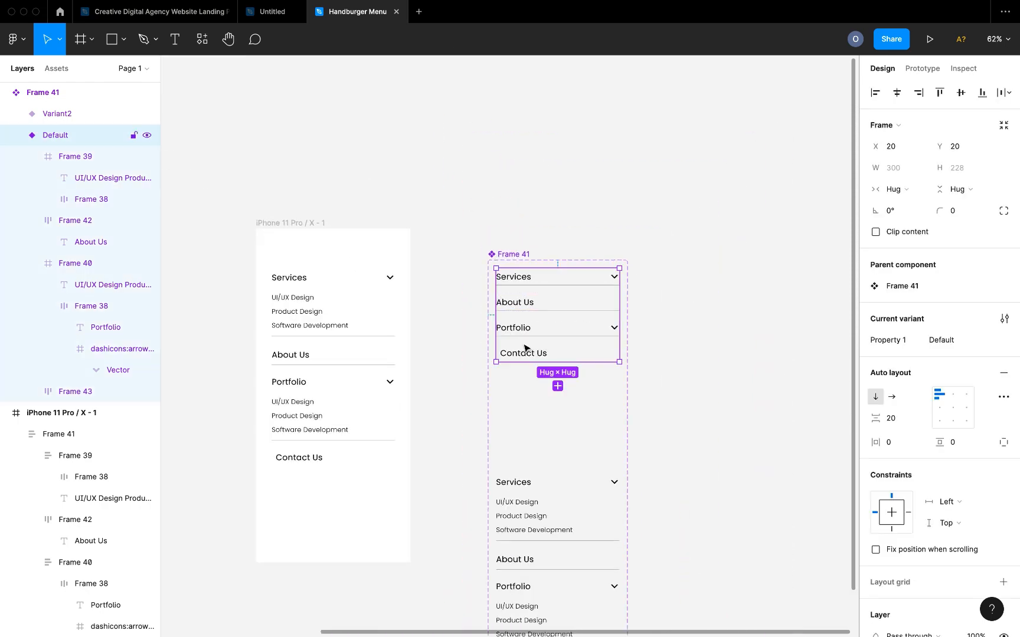
{"action": "scroll", "coordinate": [525, 349], "scroll_direction": "up", "scroll_amount": 12}
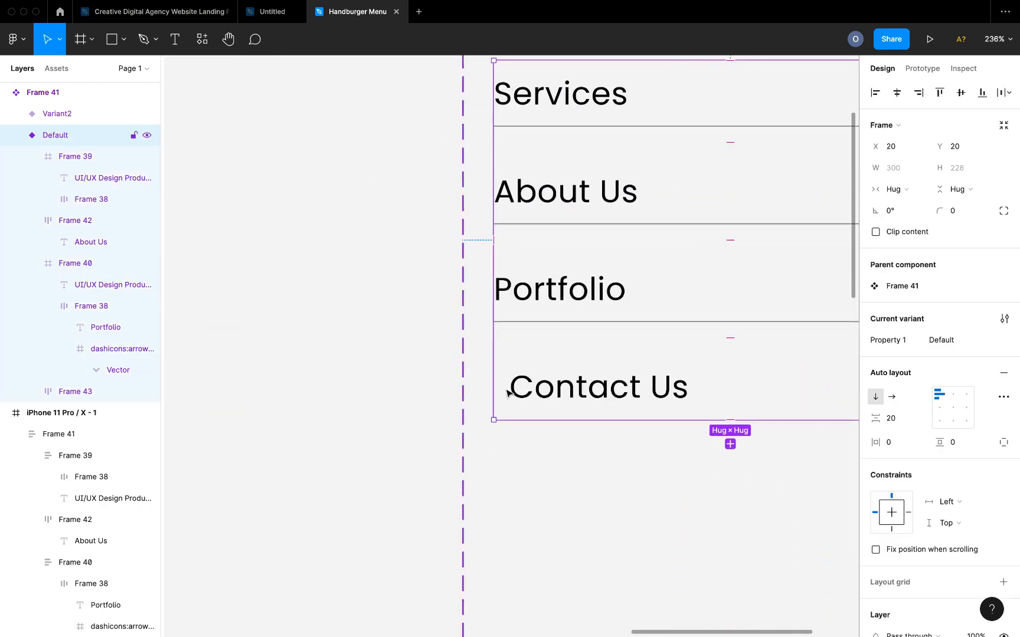
{"action": "left_click", "coordinate": [561, 387]}
{"action": "left_click", "coordinate": [902, 394]}
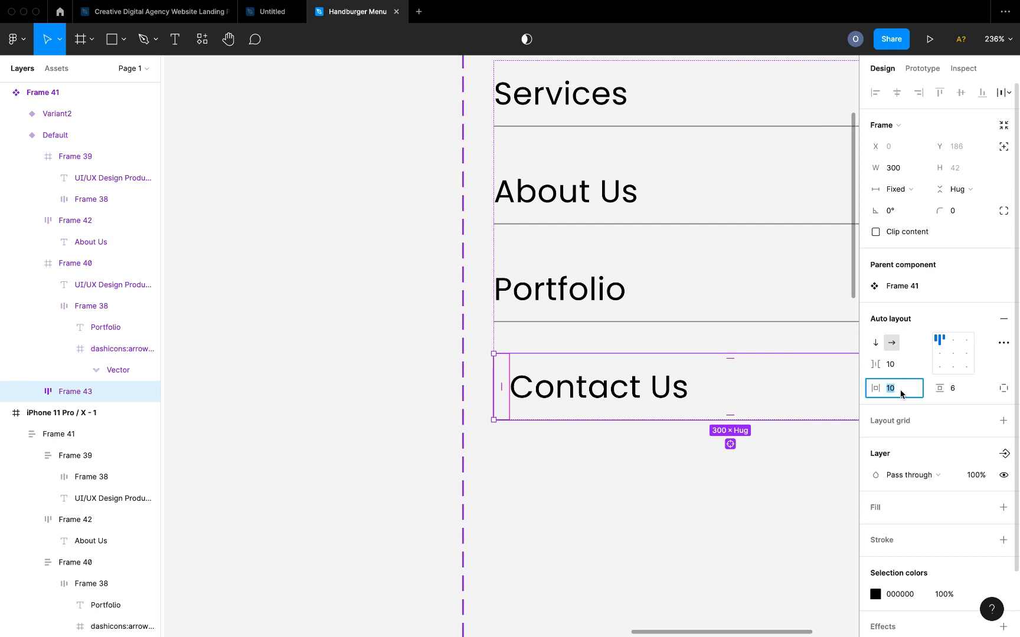
{"action": "key", "text": "Return"}
{"action": "scroll", "coordinate": [634, 381], "scroll_direction": "down", "scroll_amount": 8}
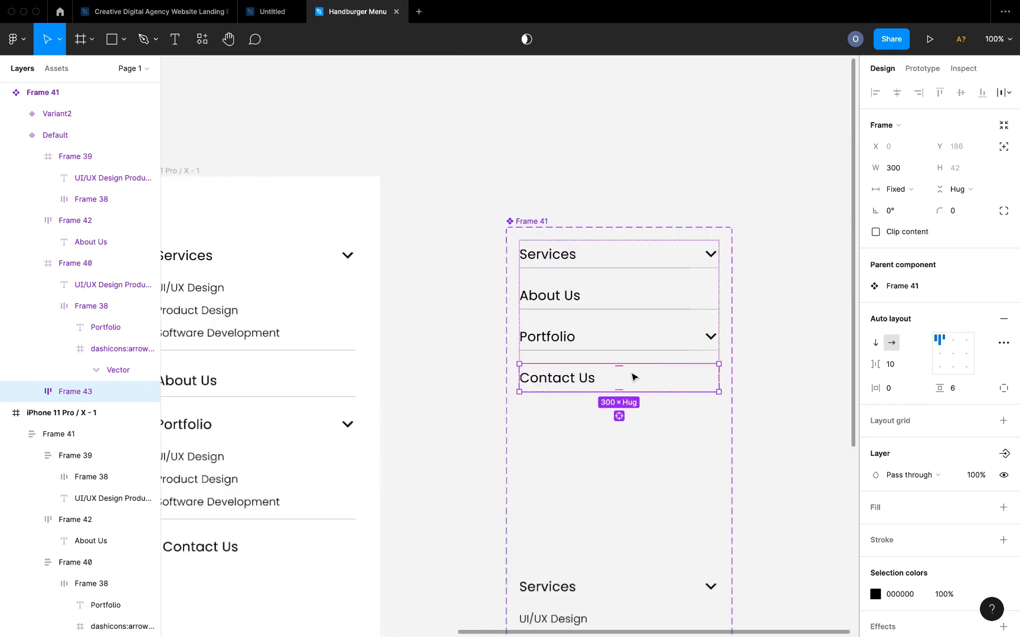
{"action": "scroll", "coordinate": [635, 379], "scroll_direction": "right", "scroll_amount": 3}
{"action": "left_click", "coordinate": [679, 369]}
- Create a prototype connection from the Services row of the Default variant to Variant2
{"action": "scroll", "coordinate": [679, 369], "scroll_direction": "down", "scroll_amount": 3}
{"action": "scroll", "coordinate": [679, 369], "scroll_direction": "left", "scroll_amount": 1}
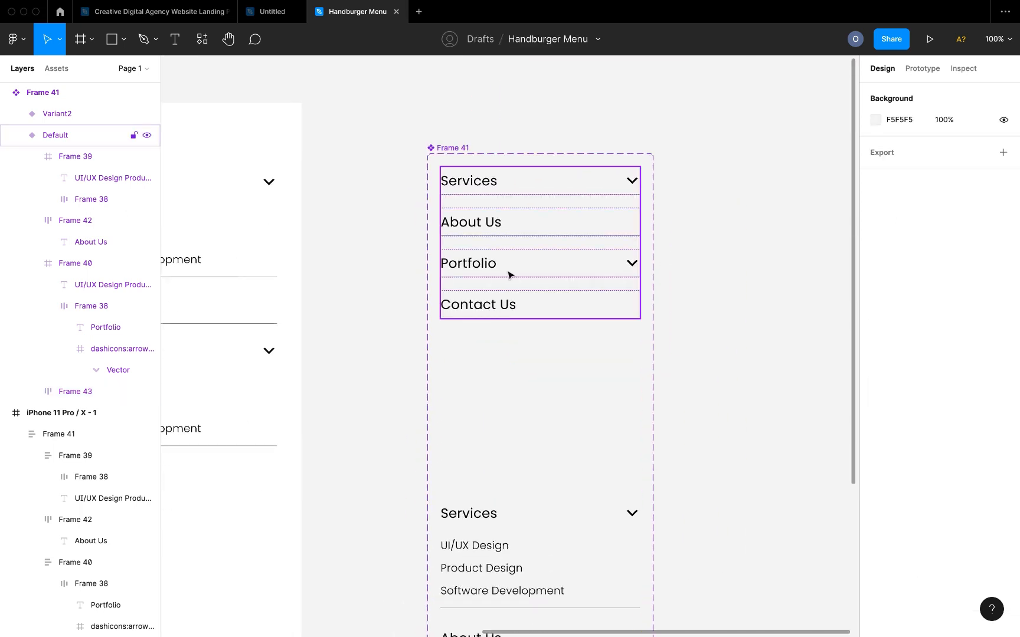
{"action": "left_click", "coordinate": [521, 280]}
{"action": "scroll", "coordinate": [519, 280], "scroll_direction": "down", "scroll_amount": 3}
{"action": "scroll", "coordinate": [519, 280], "scroll_direction": "left", "scroll_amount": 1}
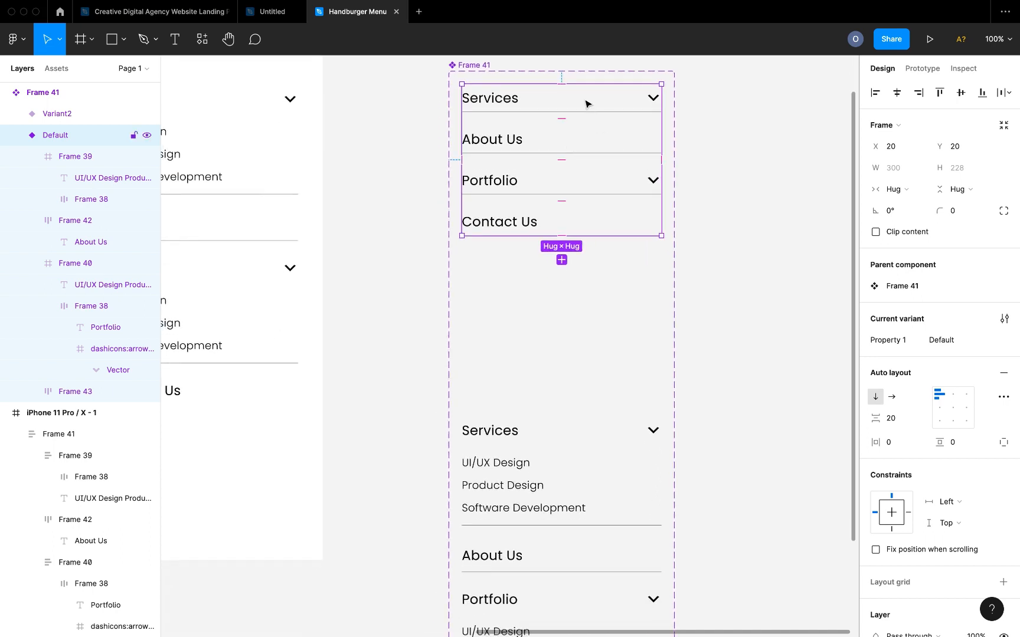
{"action": "left_click", "coordinate": [524, 106]}
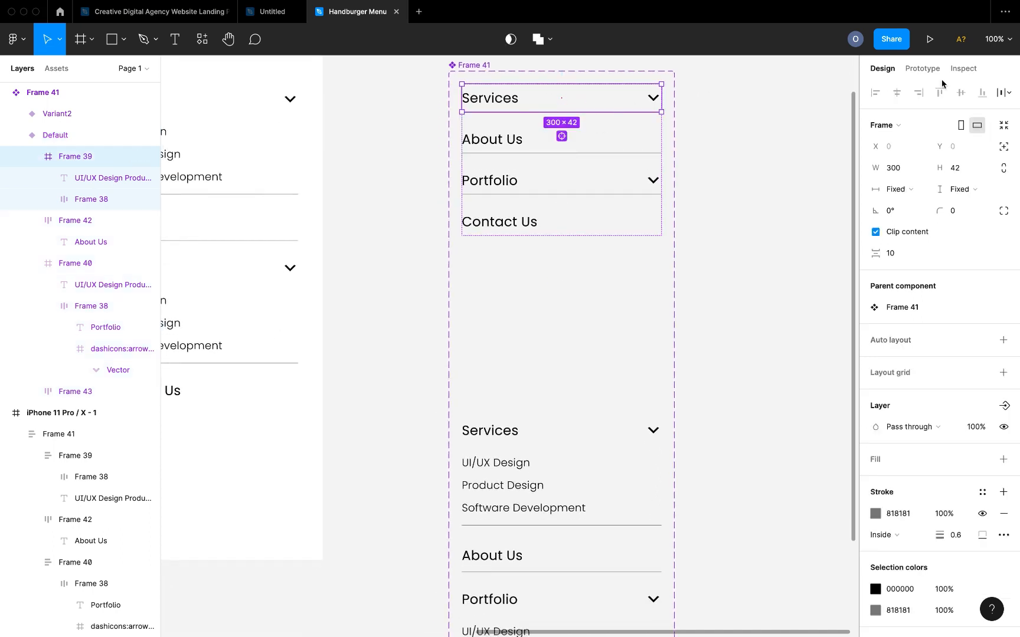
{"action": "left_click", "coordinate": [924, 70]}
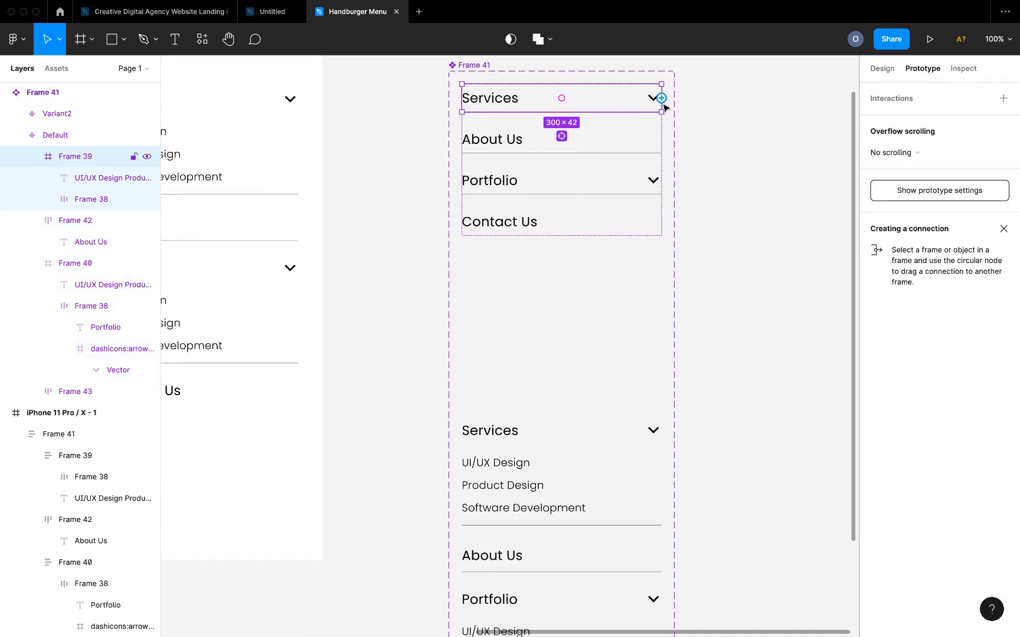
{"action": "left_click_drag", "start_coordinate": [661, 99], "coordinate": [575, 438]}
- Flip the Services row's arrow icon vertically in Variant2
{"action": "scroll", "coordinate": [575, 438], "scroll_direction": "down", "scroll_amount": 3}
{"action": "left_click", "coordinate": [587, 399]}
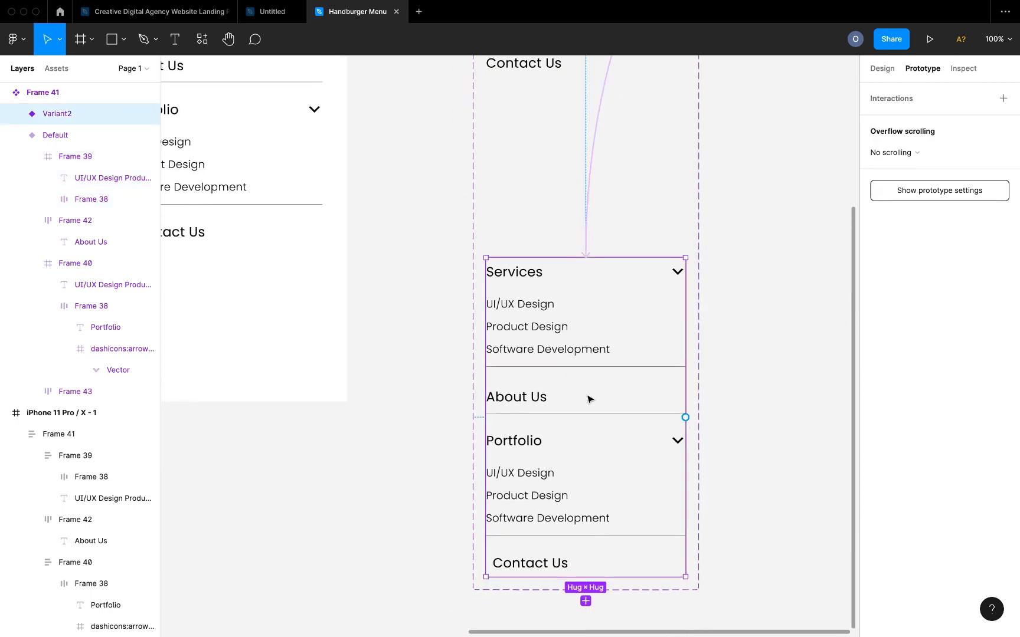
{"action": "scroll", "coordinate": [537, 262], "scroll_direction": "down", "scroll_amount": 2}
{"action": "left_click", "coordinate": [512, 231]}
{"action": "scroll", "coordinate": [512, 230], "scroll_direction": "up", "scroll_amount": 3}
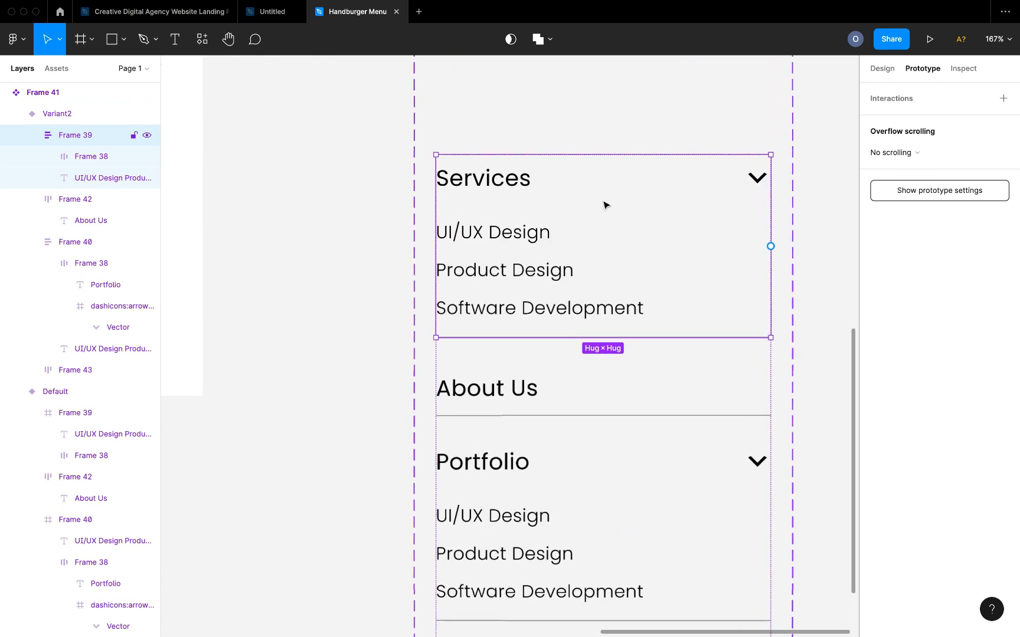
{"action": "scroll", "coordinate": [597, 201], "scroll_direction": "up", "scroll_amount": 2}
{"action": "scroll", "coordinate": [598, 200], "scroll_direction": "right", "scroll_amount": 2}
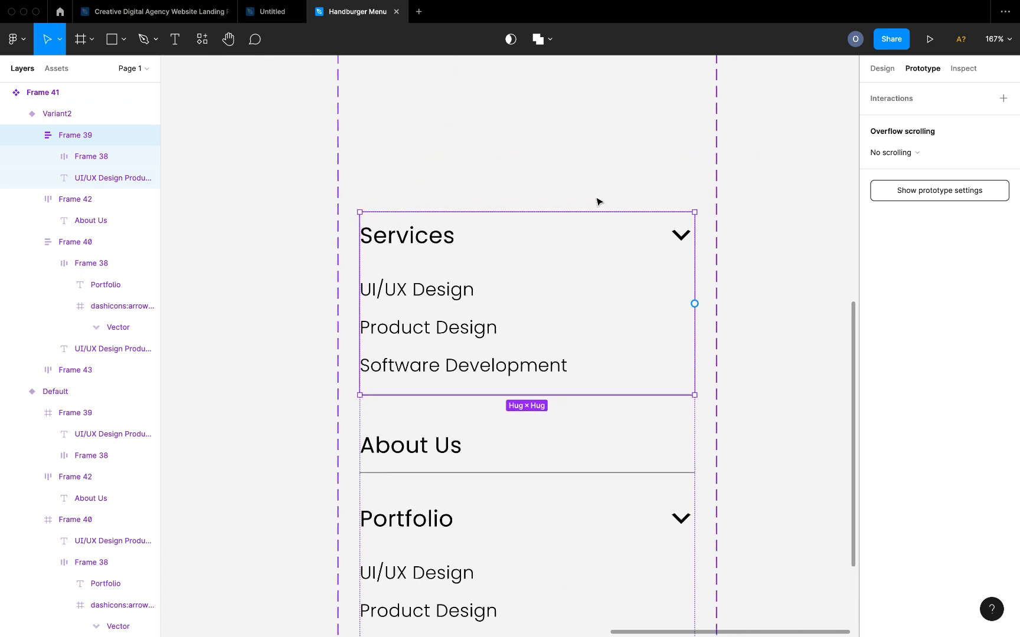
{"action": "left_click", "coordinate": [679, 236]}
{"action": "double_click", "coordinate": [677, 235]}
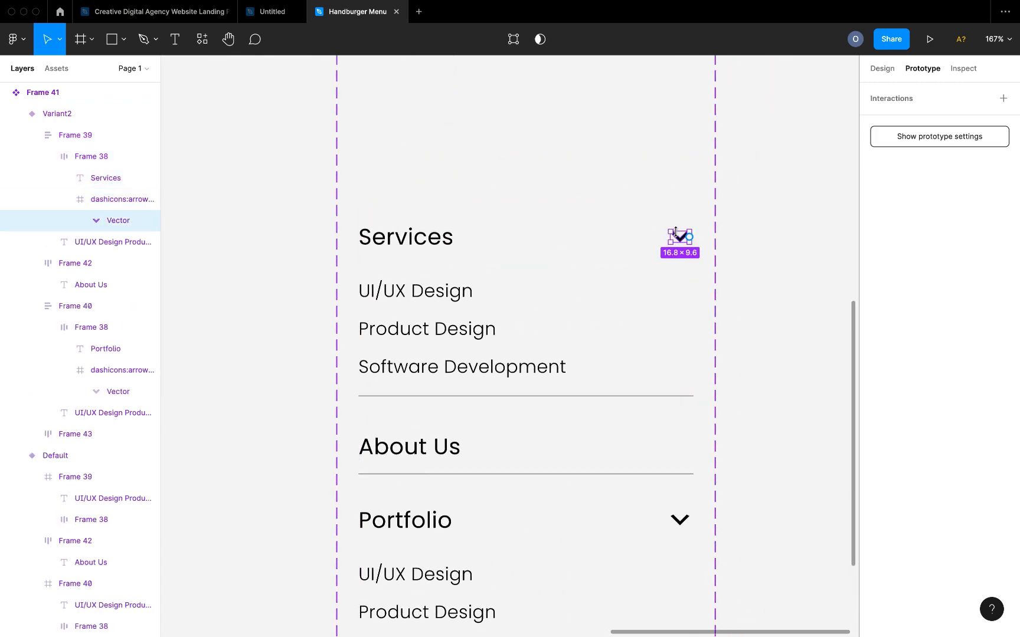
{"action": "left_click", "coordinate": [685, 244]}
{"action": "right_click", "coordinate": [688, 249]}
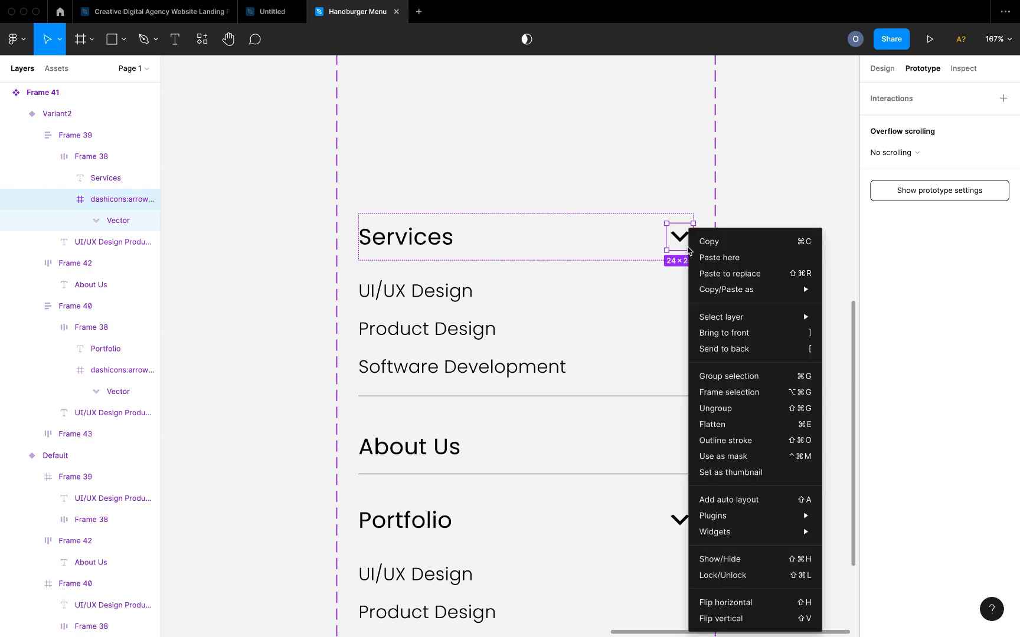
{"action": "left_click", "coordinate": [729, 618]}
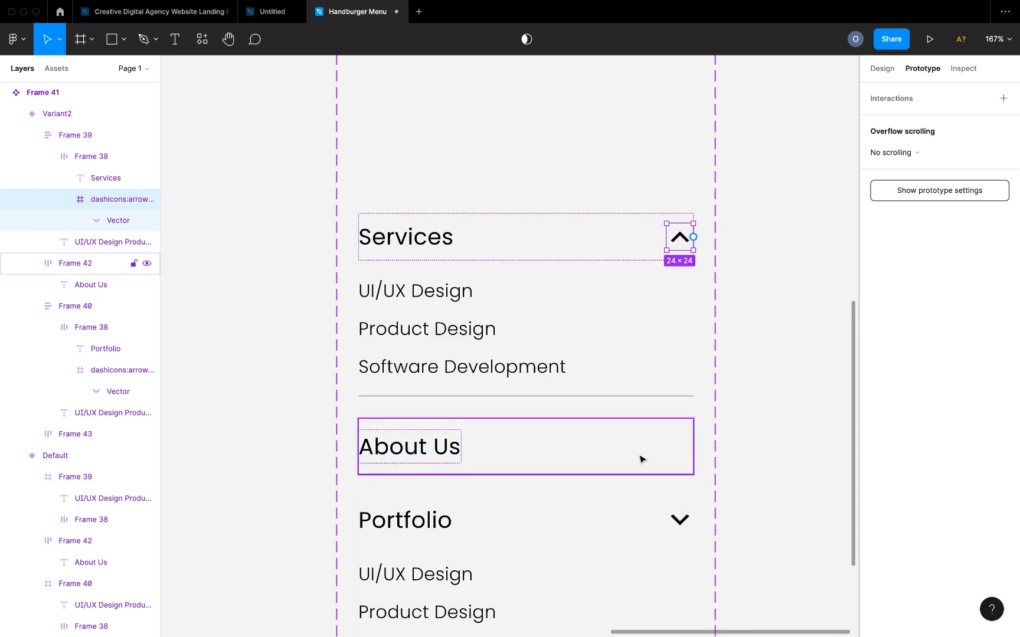
- Collapse the Portfolio section in Variant2: remove its auto layout, shorten the frame to 42 high and clip its content
{"action": "scroll", "coordinate": [640, 457], "scroll_direction": "down", "scroll_amount": 3}
{"action": "left_click", "coordinate": [570, 434]}
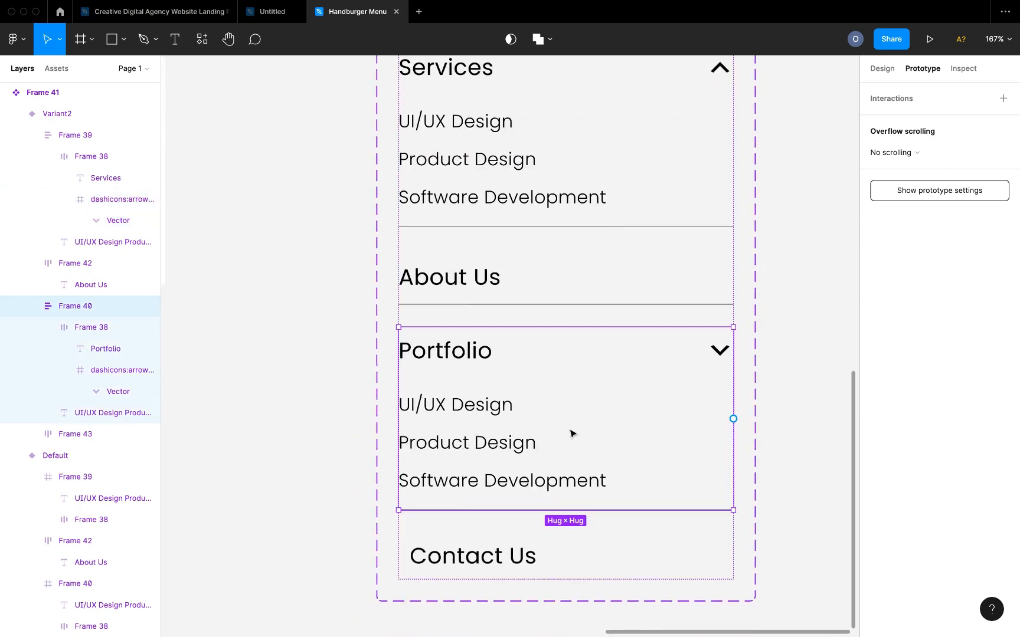
{"action": "left_click", "coordinate": [499, 430]}
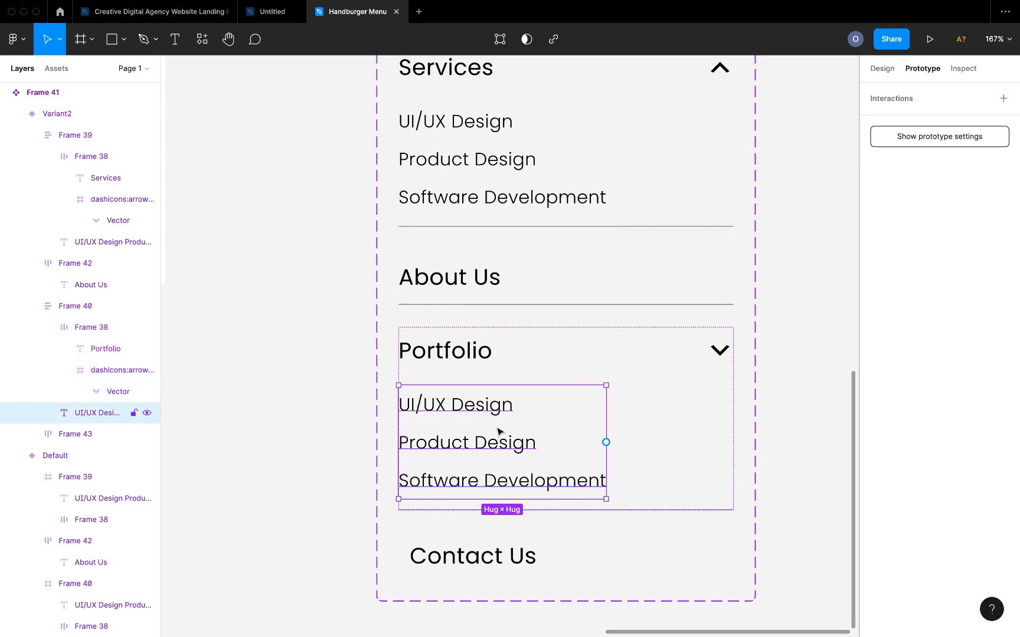
{"action": "left_click", "coordinate": [621, 369]}
{"action": "left_click", "coordinate": [680, 412]}
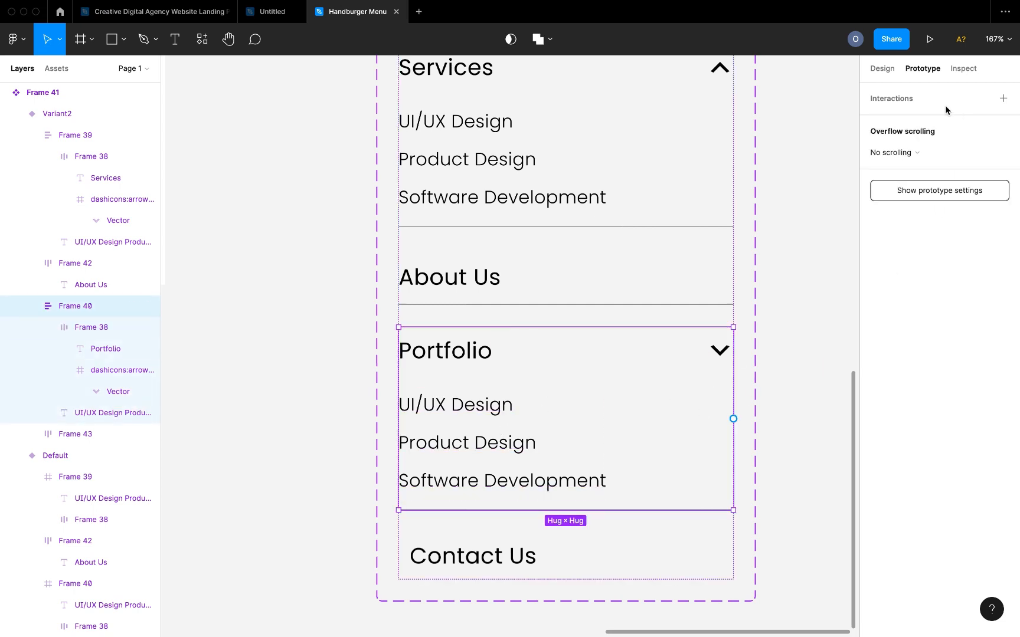
{"action": "left_click", "coordinate": [885, 70]}
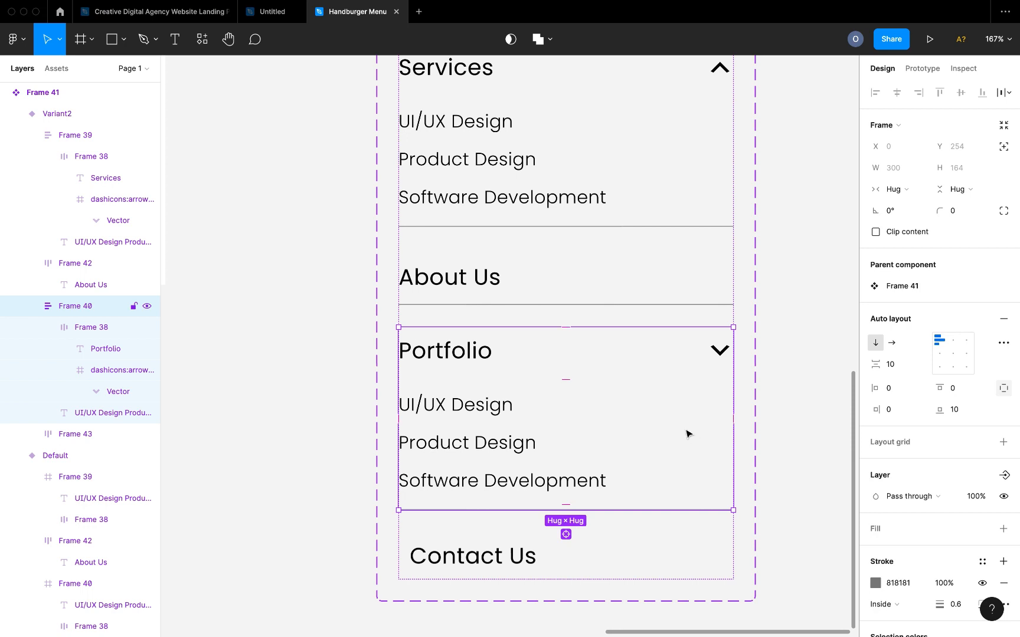
{"action": "left_click", "coordinate": [1004, 321]}
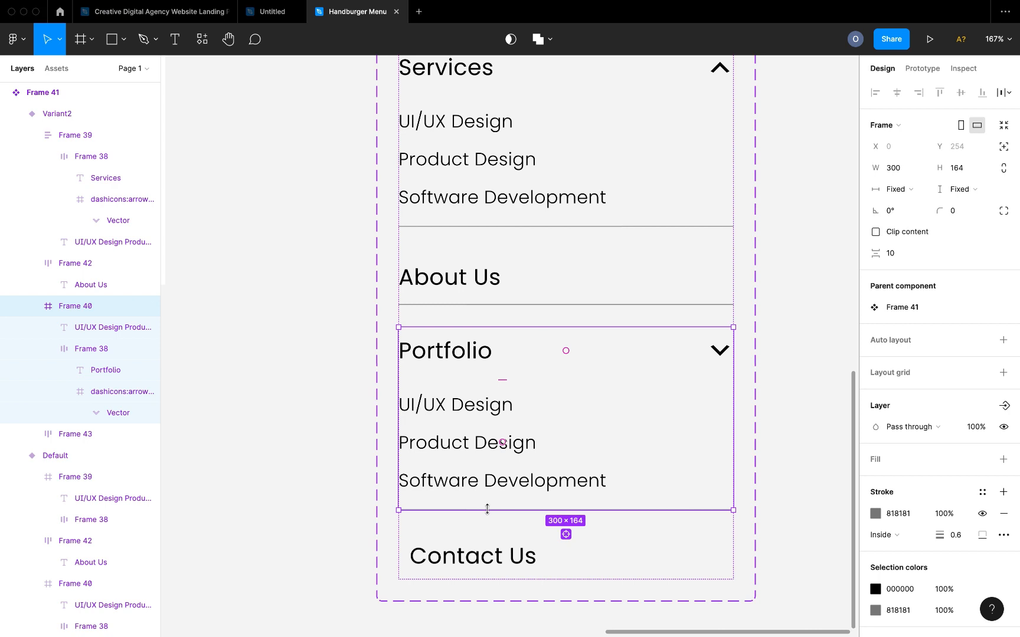
{"action": "left_click_drag", "start_coordinate": [487, 509], "coordinate": [486, 376]}
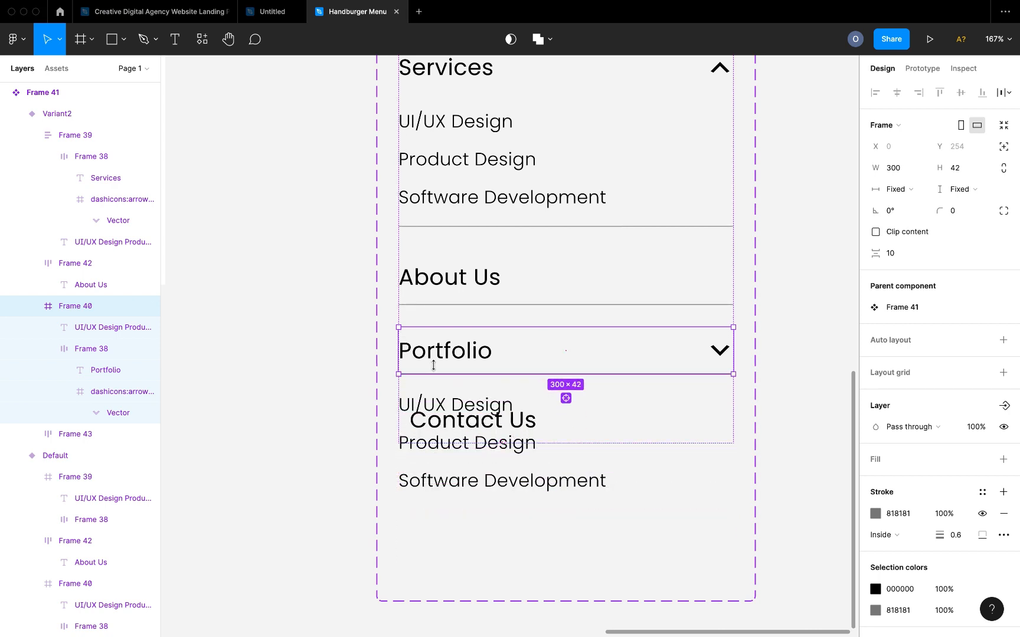
{"action": "left_click", "coordinate": [876, 232]}
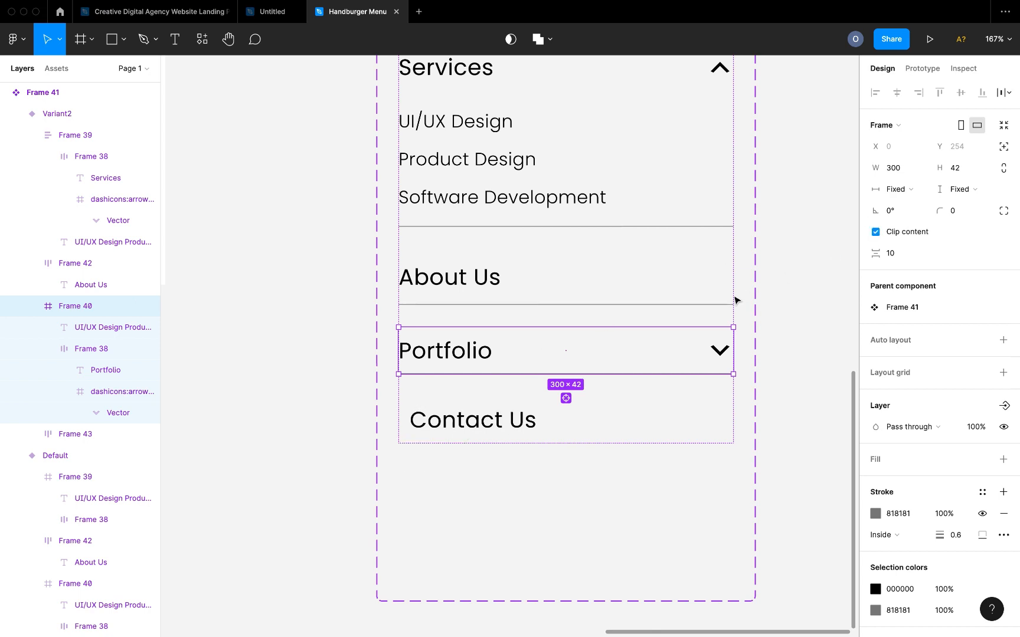
{"action": "left_click", "coordinate": [780, 334]}
{"action": "scroll", "coordinate": [779, 334], "scroll_direction": "down", "scroll_amount": 5}
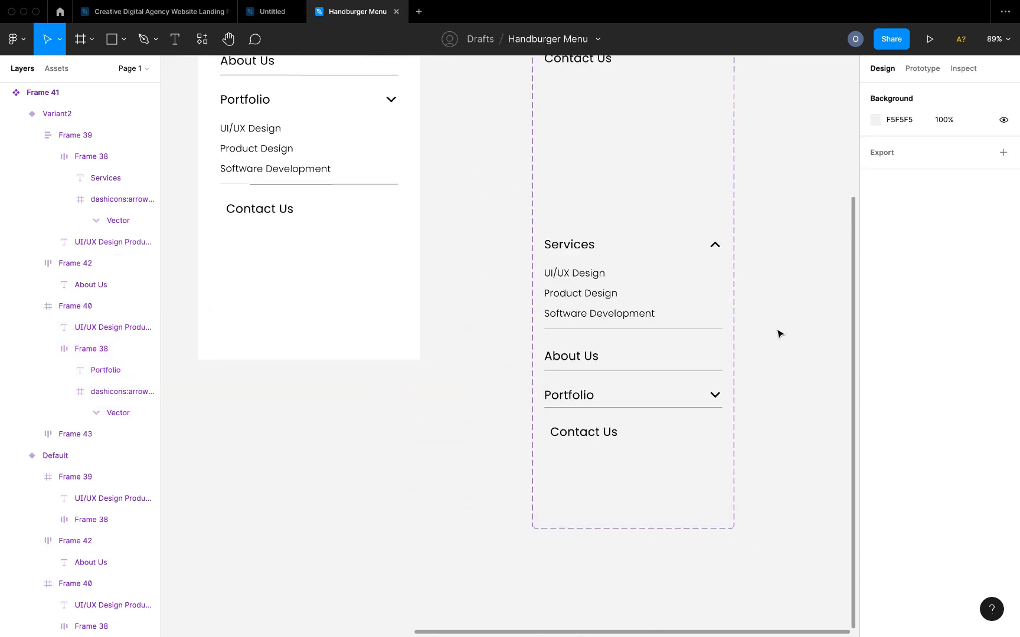
- Add a third variant to the menu component set, based on Variant2
{"action": "scroll", "coordinate": [647, 308], "scroll_direction": "down", "scroll_amount": 4}
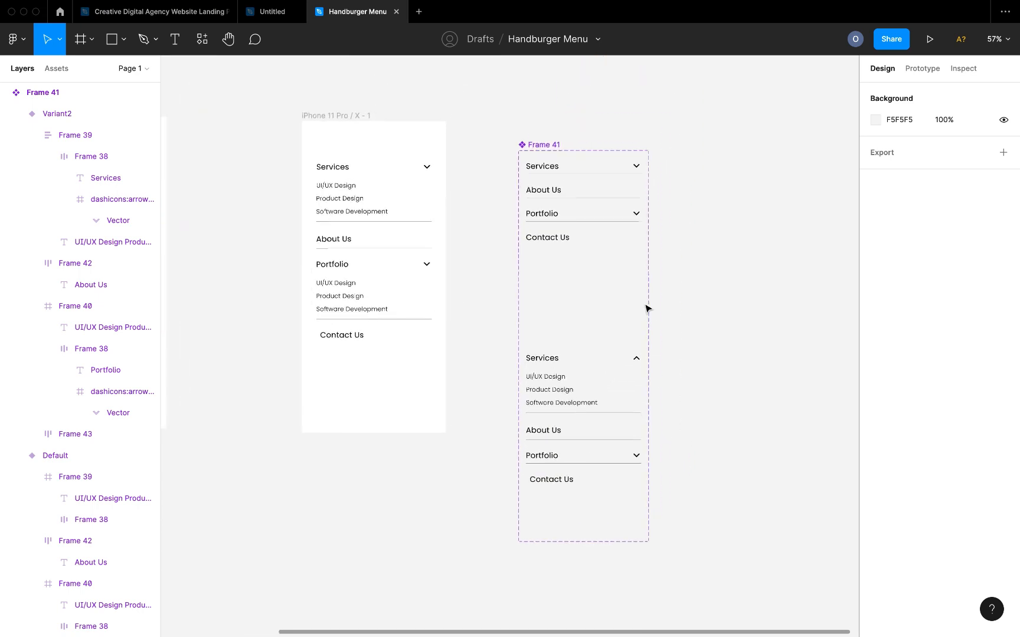
{"action": "left_click", "coordinate": [590, 399]}
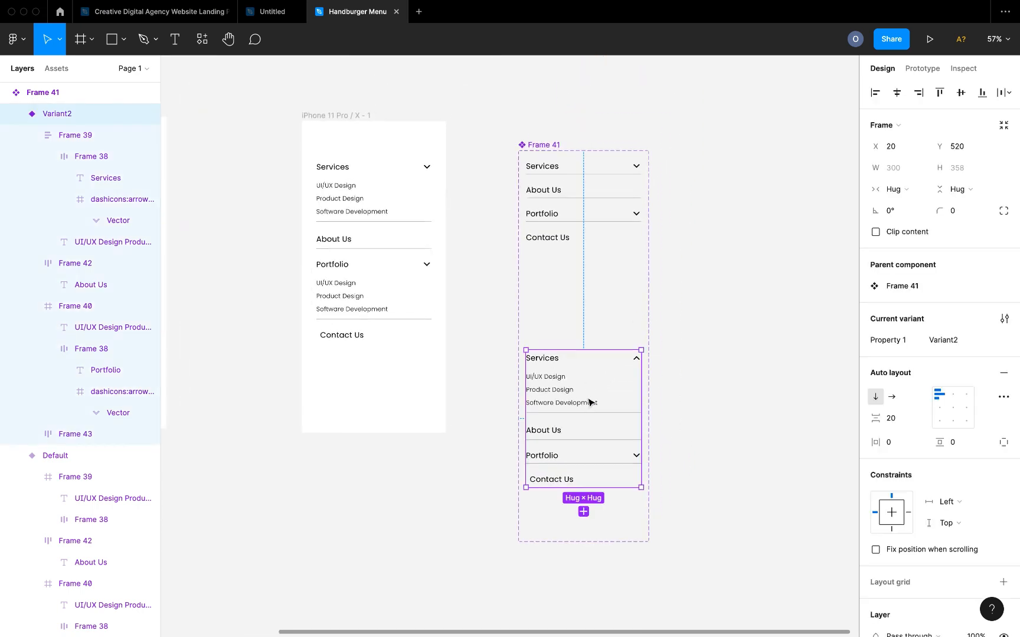
{"action": "left_click", "coordinate": [583, 512]}
{"action": "scroll", "coordinate": [590, 508], "scroll_direction": "down", "scroll_amount": 5}
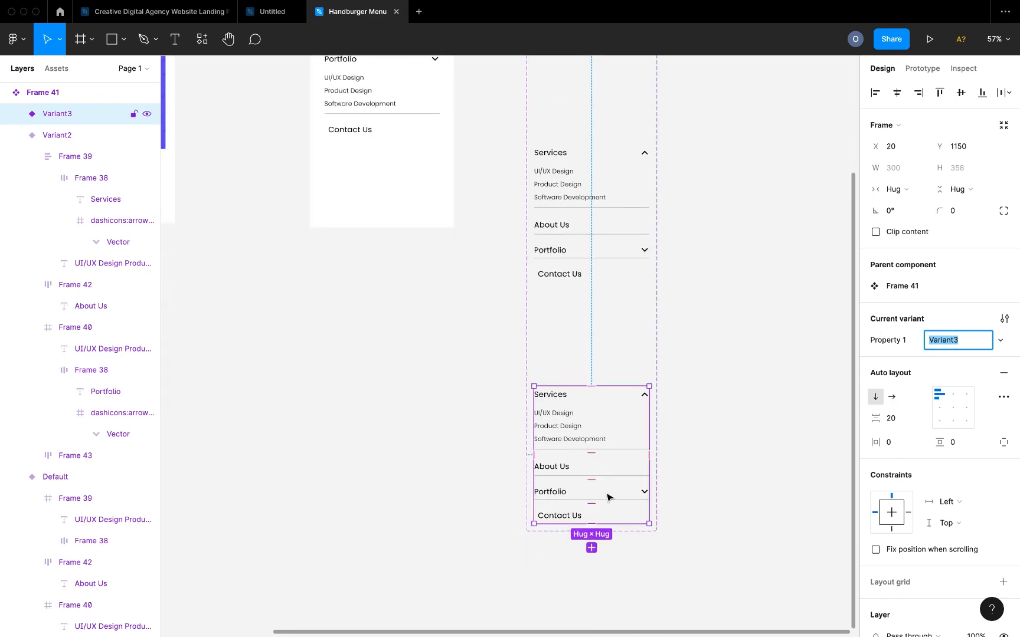
- Lengthen the clipped Portfolio frame in Variant3 to about 139 high to reveal its sub-items
{"action": "scroll", "coordinate": [604, 494], "scroll_direction": "up", "scroll_amount": 3}
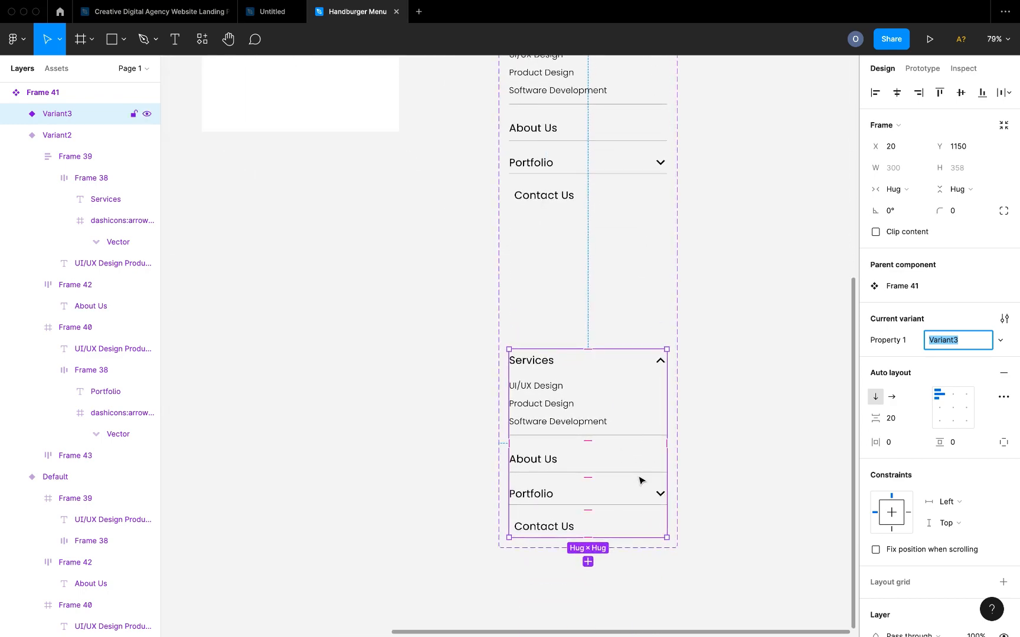
{"action": "left_click", "coordinate": [606, 495]}
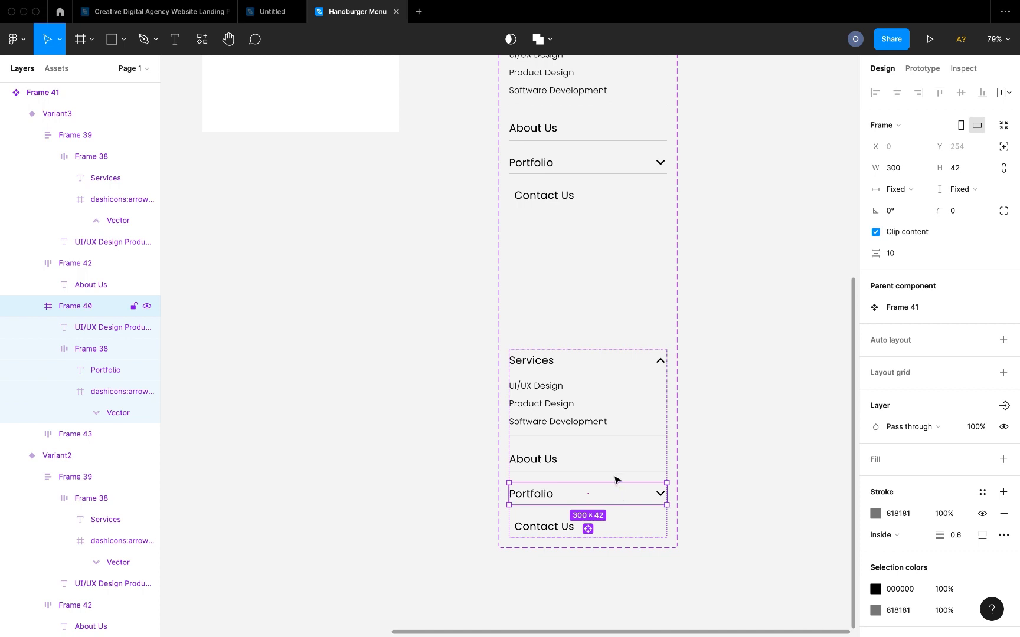
{"action": "scroll", "coordinate": [614, 503], "scroll_direction": "down", "scroll_amount": 2}
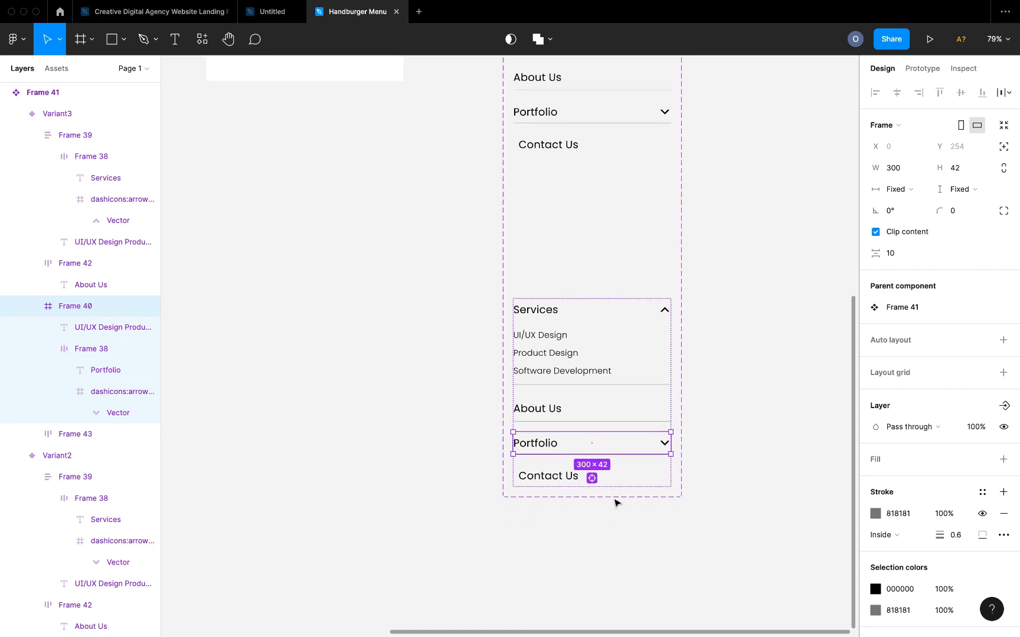
{"action": "scroll", "coordinate": [614, 502], "scroll_direction": "up", "scroll_amount": 5}
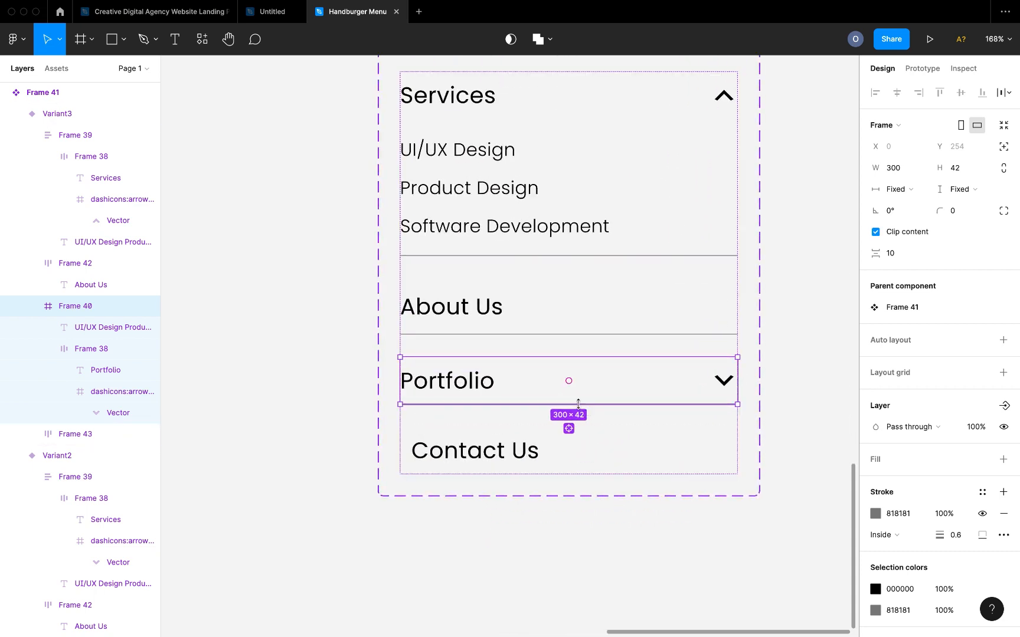
{"action": "left_click_drag", "start_coordinate": [578, 404], "coordinate": [576, 514]}
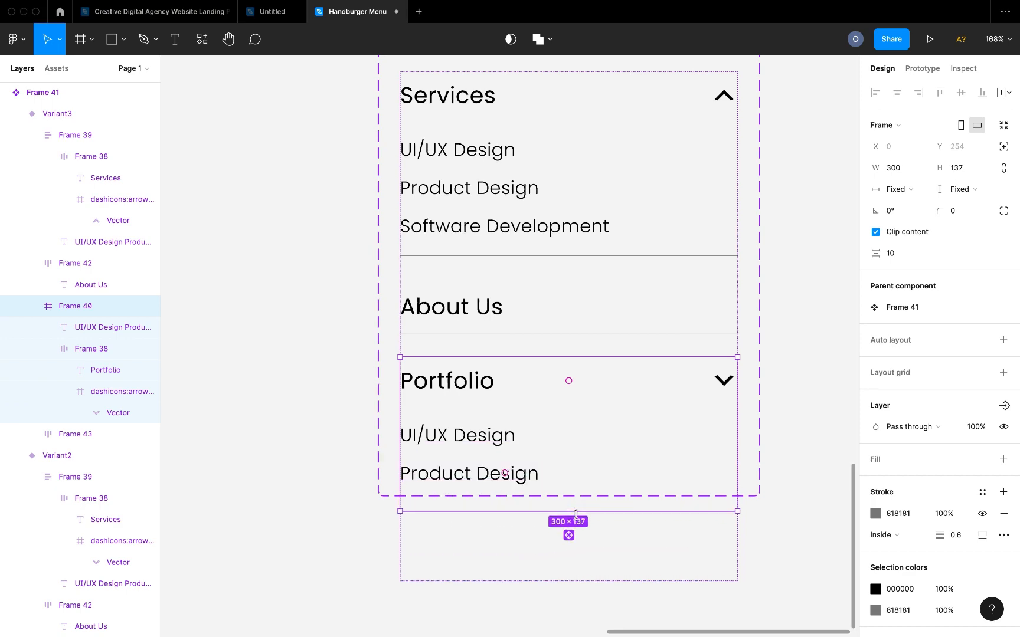
- Extend the component set frame downward to about 1771 high so that it encloses all of Variant3
{"action": "left_click", "coordinate": [762, 455]}
{"action": "scroll", "coordinate": [762, 455], "scroll_direction": "down", "scroll_amount": 5}
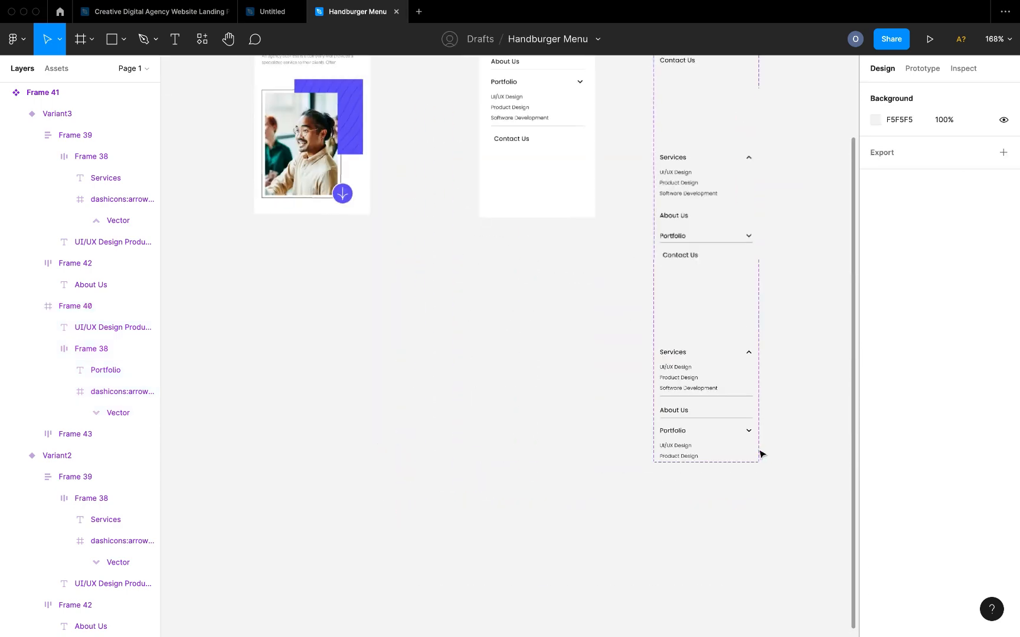
{"action": "scroll", "coordinate": [761, 455], "scroll_direction": "up", "scroll_amount": 5}
{"action": "left_click", "coordinate": [621, 205]}
{"action": "scroll", "coordinate": [621, 205], "scroll_direction": "down", "scroll_amount": 5}
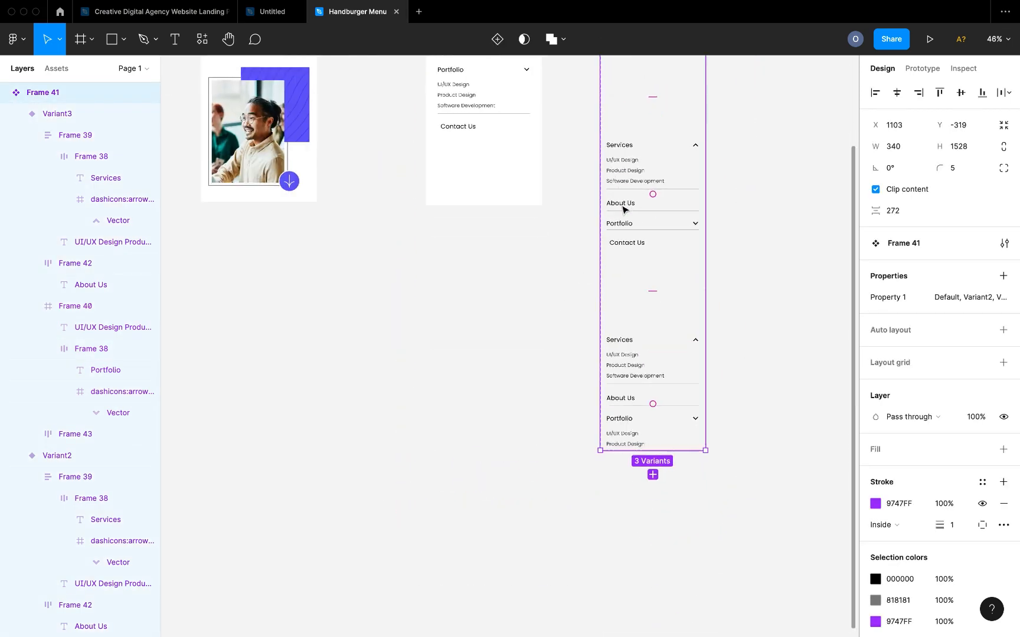
{"action": "scroll", "coordinate": [633, 307], "scroll_direction": "up", "scroll_amount": 6}
{"action": "left_click_drag", "start_coordinate": [633, 307], "coordinate": [633, 497]}
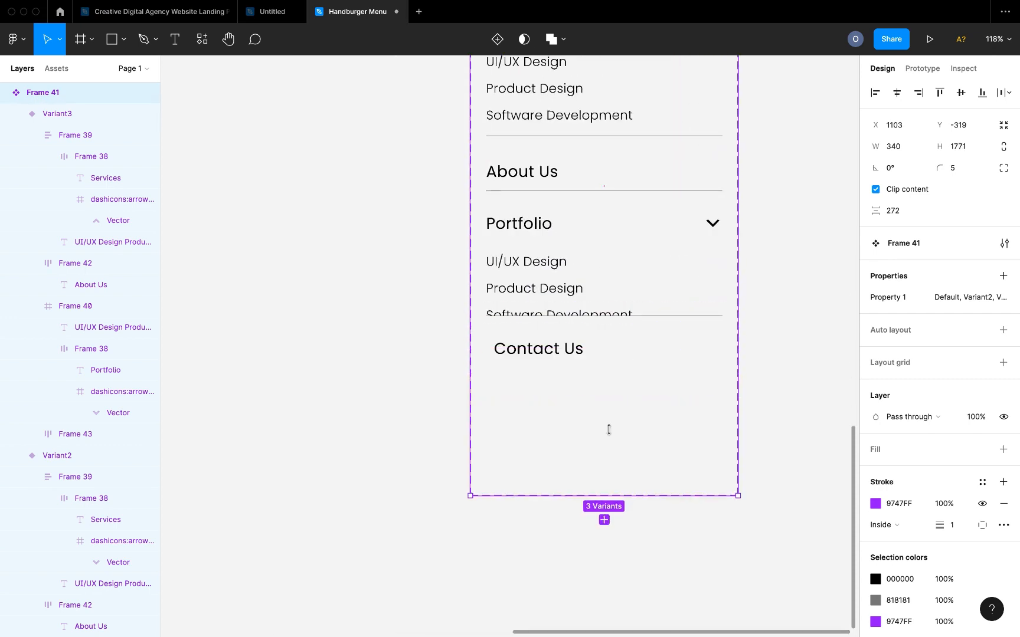
- Extend the Portfolio frame in Variant3 to 158 high, leaving space below Software Development
{"action": "double_click", "coordinate": [560, 276]}
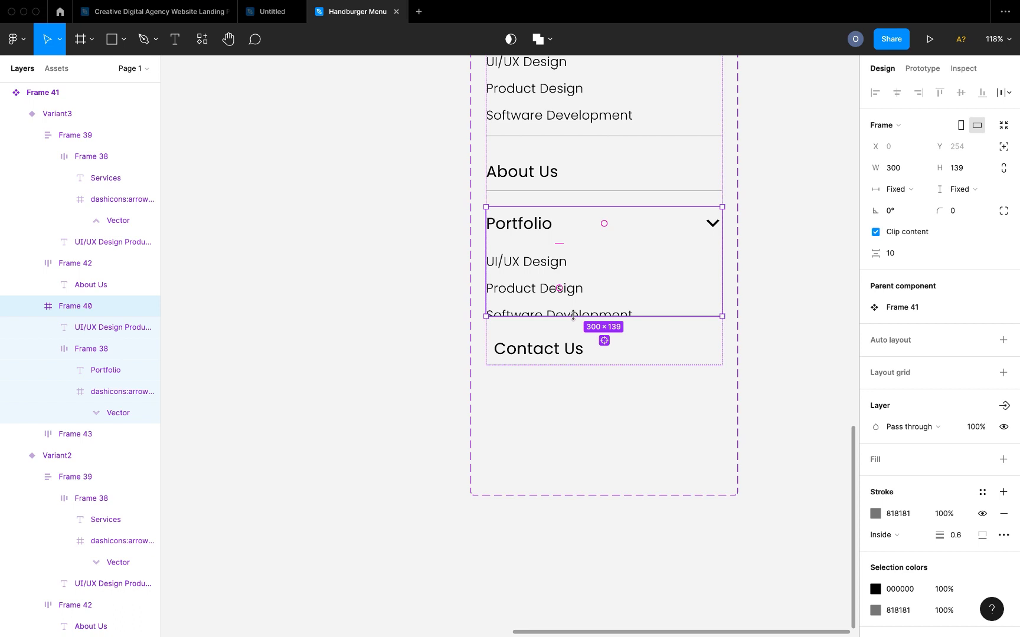
{"action": "mouse_move", "coordinate": [573, 314]}
{"action": "left_mouse_down"}
{"action": "mouse_move", "coordinate": [572, 348]}
{"action": "mouse_move", "coordinate": [570, 331]}
{"action": "left_mouse_up"}
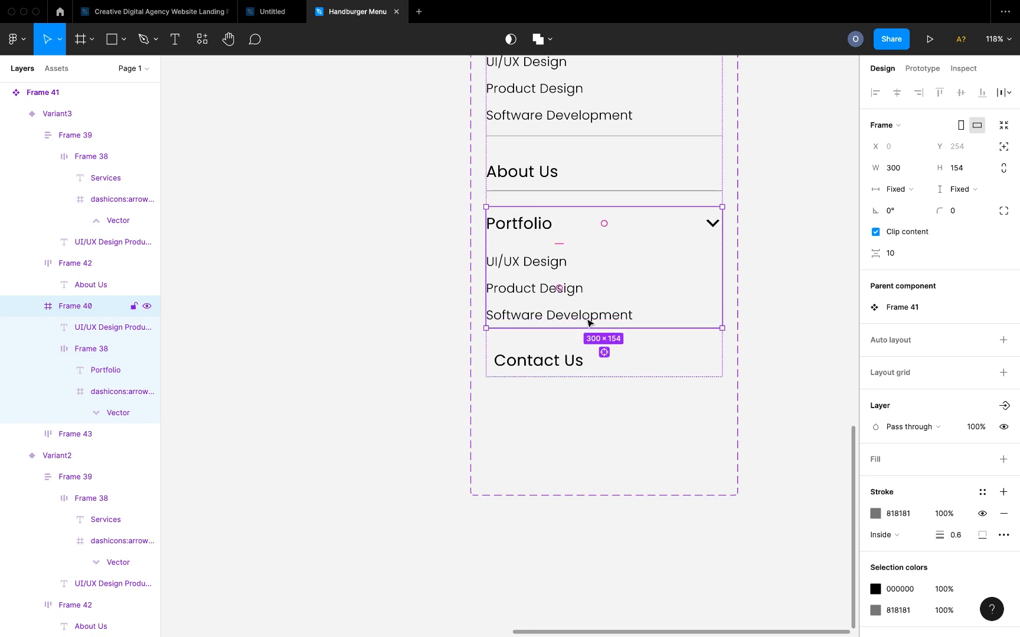
{"action": "scroll", "coordinate": [551, 327], "scroll_direction": "up", "scroll_amount": 5}
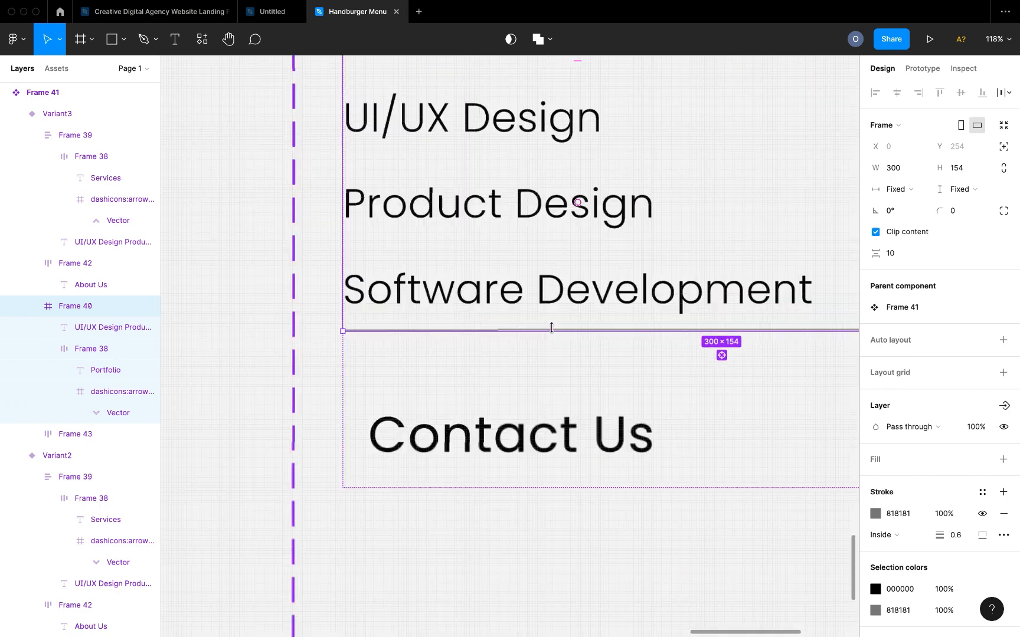
{"action": "mouse_move", "coordinate": [552, 330]}
{"action": "left_mouse_down"}
{"action": "mouse_move", "coordinate": [550, 377]}
{"action": "mouse_move", "coordinate": [546, 340]}
{"action": "left_mouse_up"}
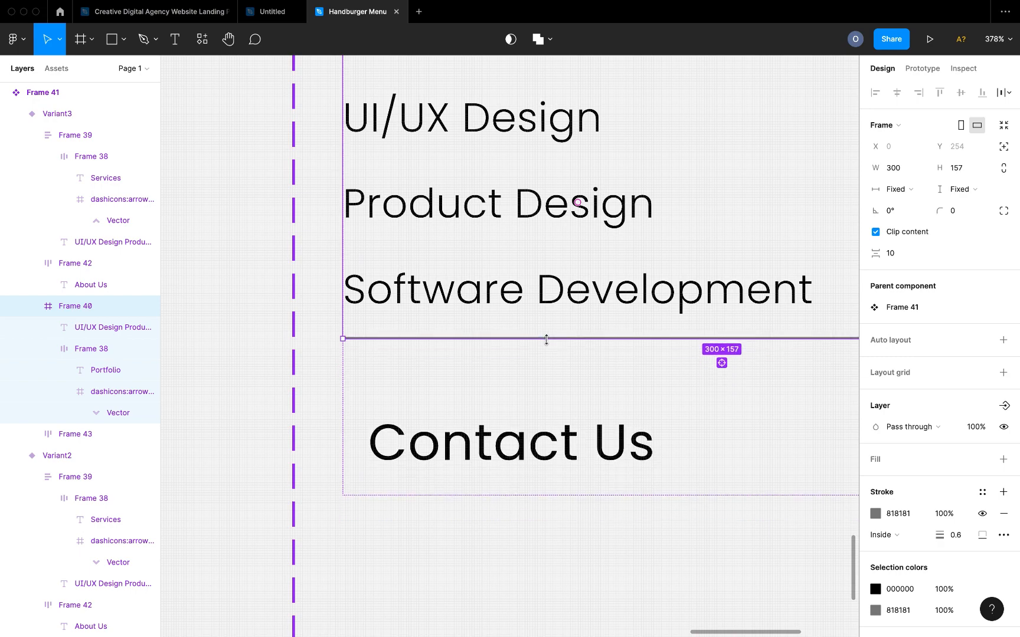
{"action": "scroll", "coordinate": [546, 340], "scroll_direction": "down", "scroll_amount": 10}
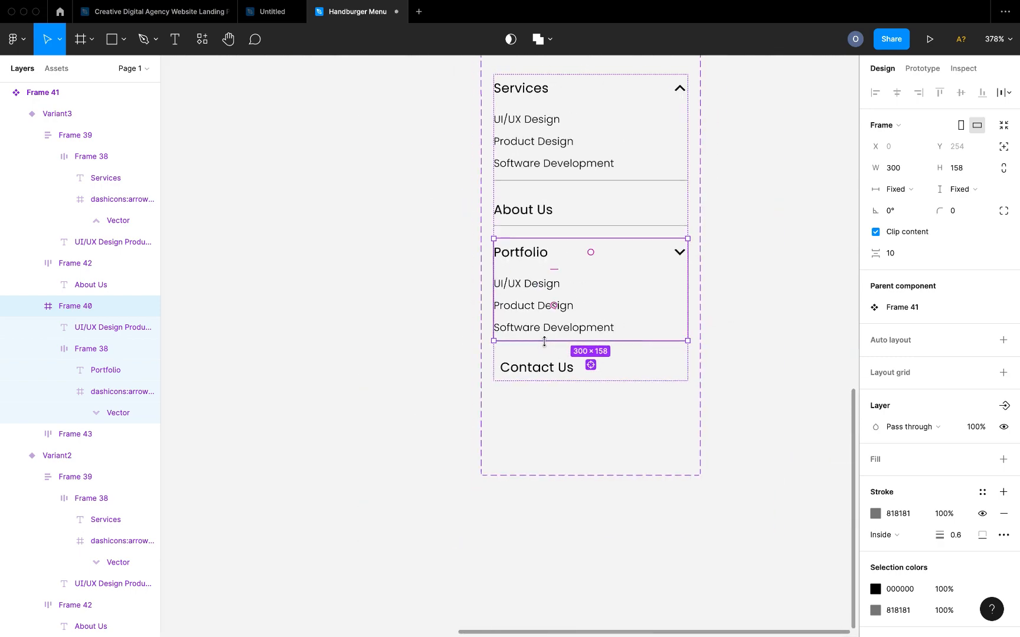
{"action": "left_click", "coordinate": [451, 348]}
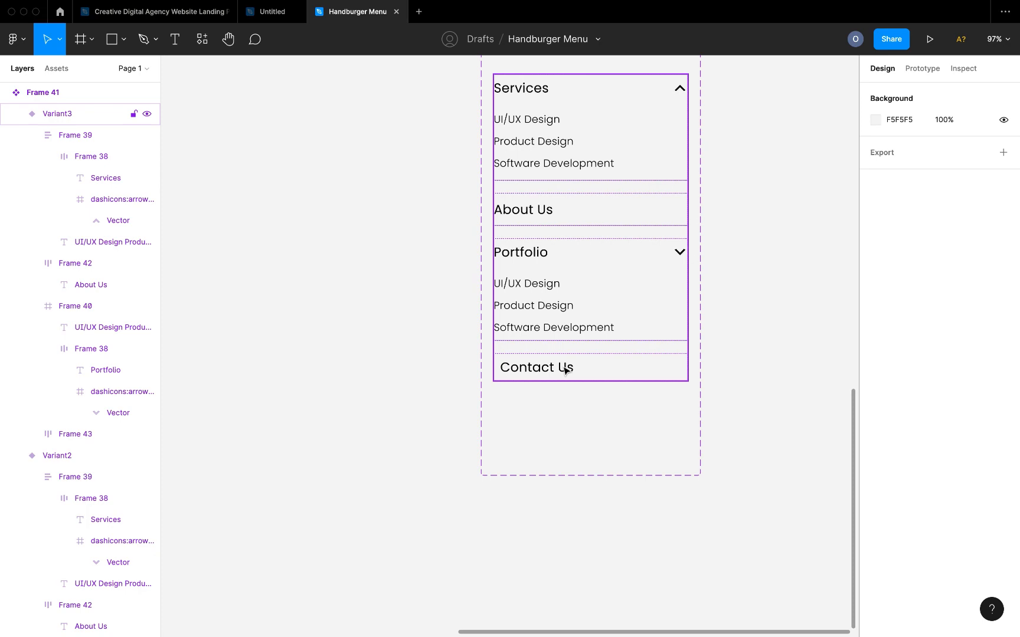
- Collapse the Services section in Variant3: shorten the frame to 42 high, clip its content and remove its auto layout
{"action": "scroll", "coordinate": [573, 98], "scroll_direction": "up", "scroll_amount": 5}
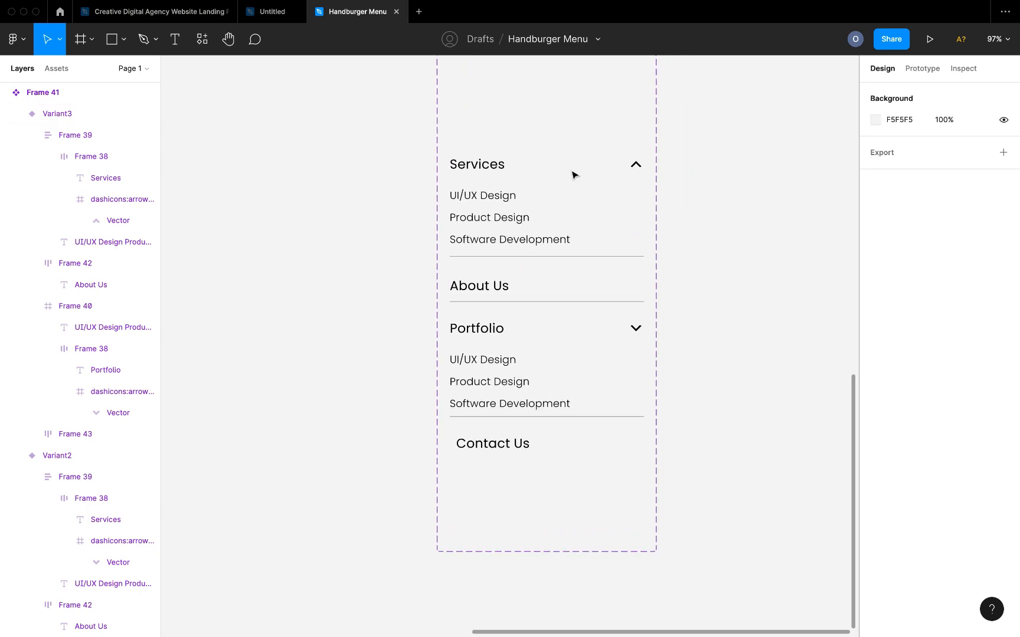
{"action": "left_click", "coordinate": [507, 263]}
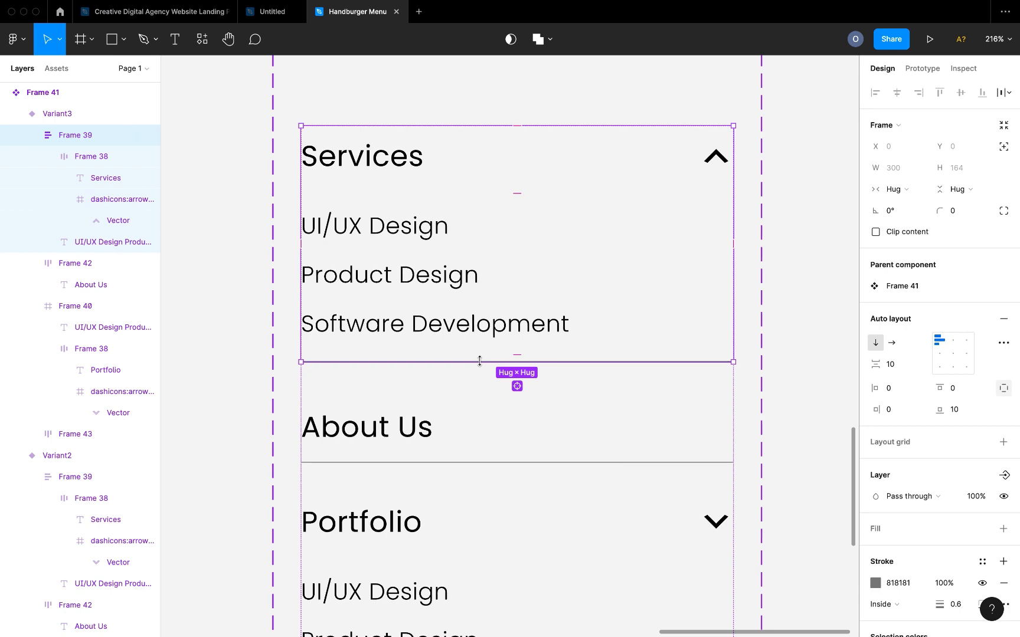
{"action": "left_click_drag", "start_coordinate": [487, 219], "coordinate": [489, 185]}
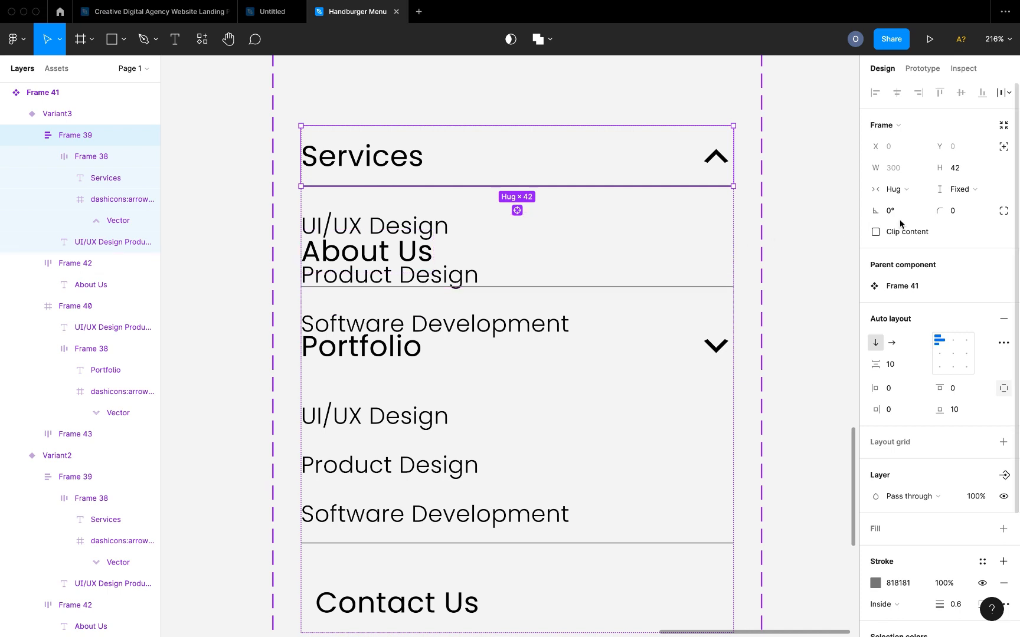
{"action": "left_click", "coordinate": [875, 232]}
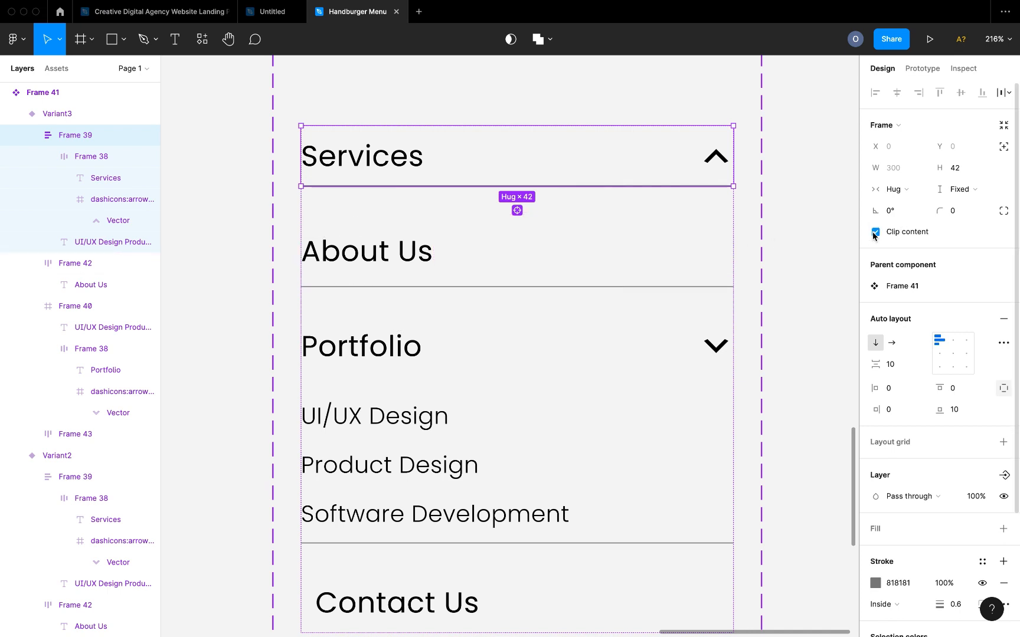
{"action": "left_click", "coordinate": [1003, 320]}
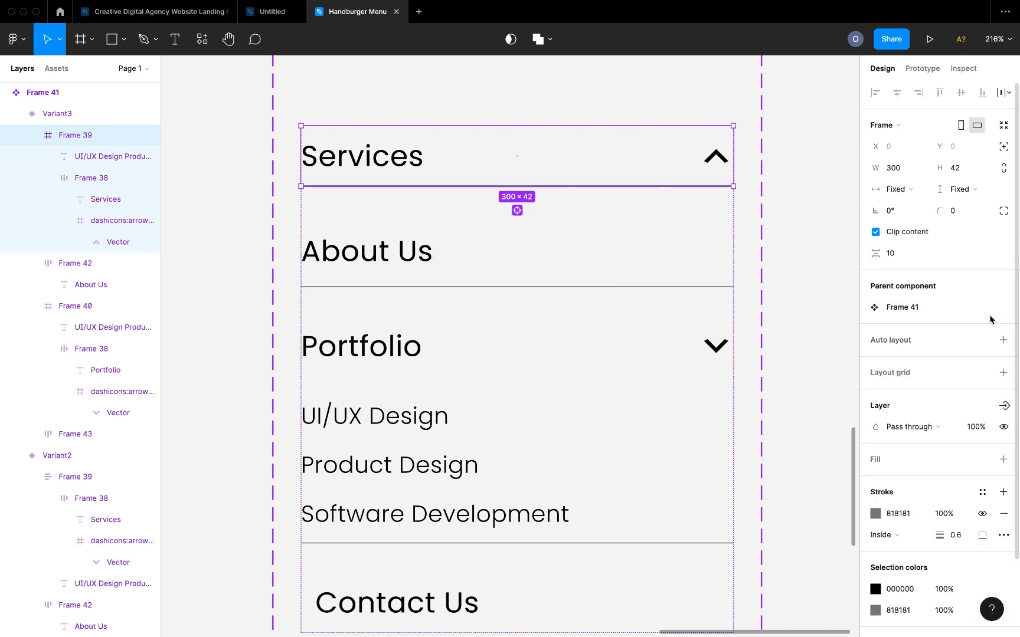
{"action": "scroll", "coordinate": [660, 225], "scroll_direction": "down", "scroll_amount": 5}
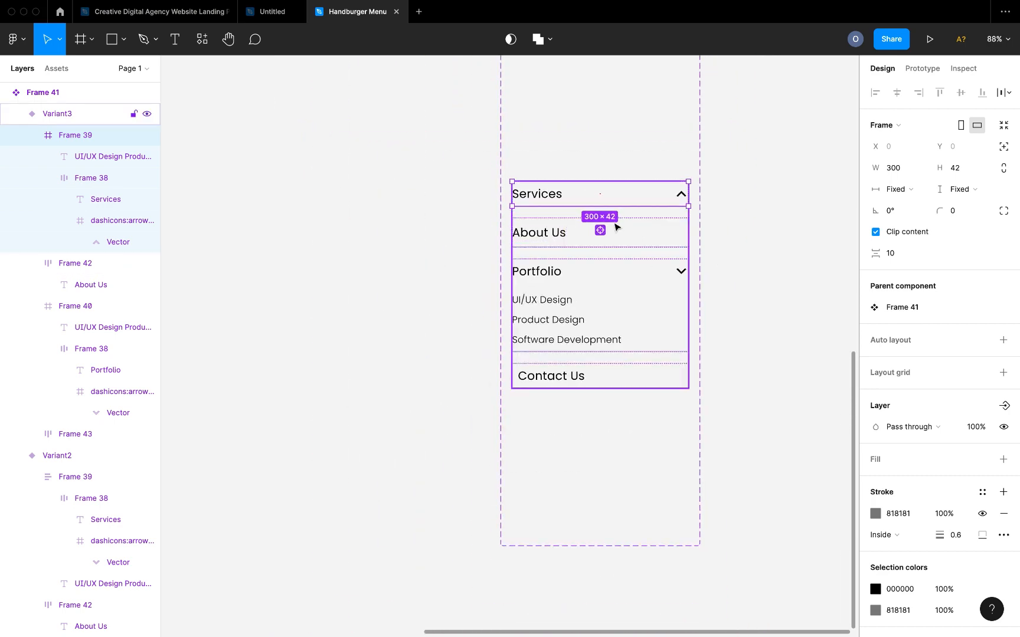
- Check the bottom edge and size of the collapsed Services frame in Variant3
{"action": "scroll", "coordinate": [581, 206], "scroll_direction": "up", "scroll_amount": 5}
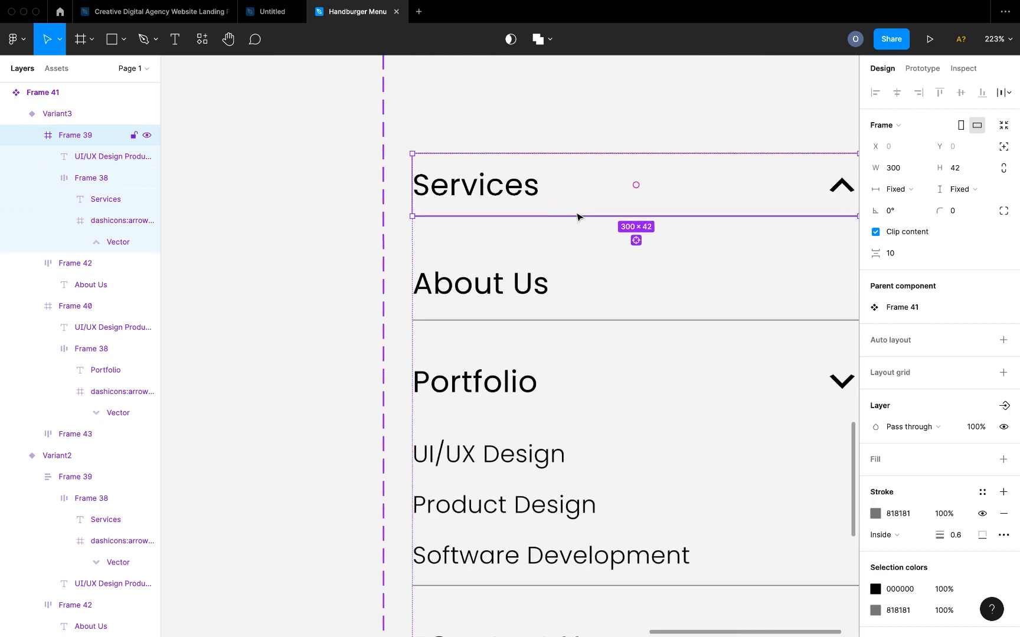
{"action": "scroll", "coordinate": [449, 319], "scroll_direction": "down", "scroll_amount": 5}
{"action": "left_click", "coordinate": [447, 323]}
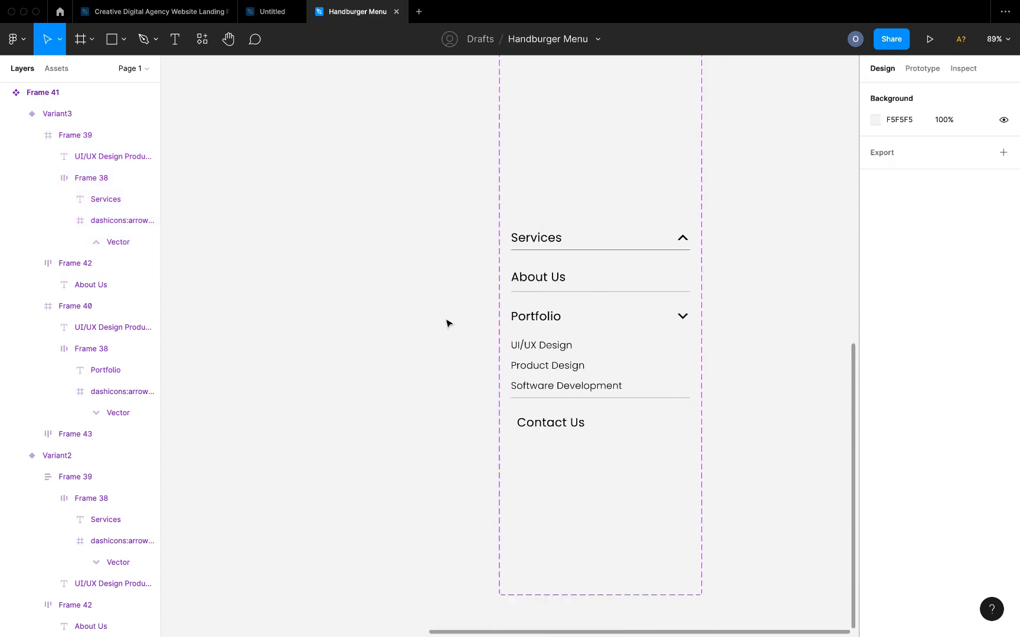
{"action": "left_click", "coordinate": [596, 251]}
{"action": "left_click", "coordinate": [599, 250]}
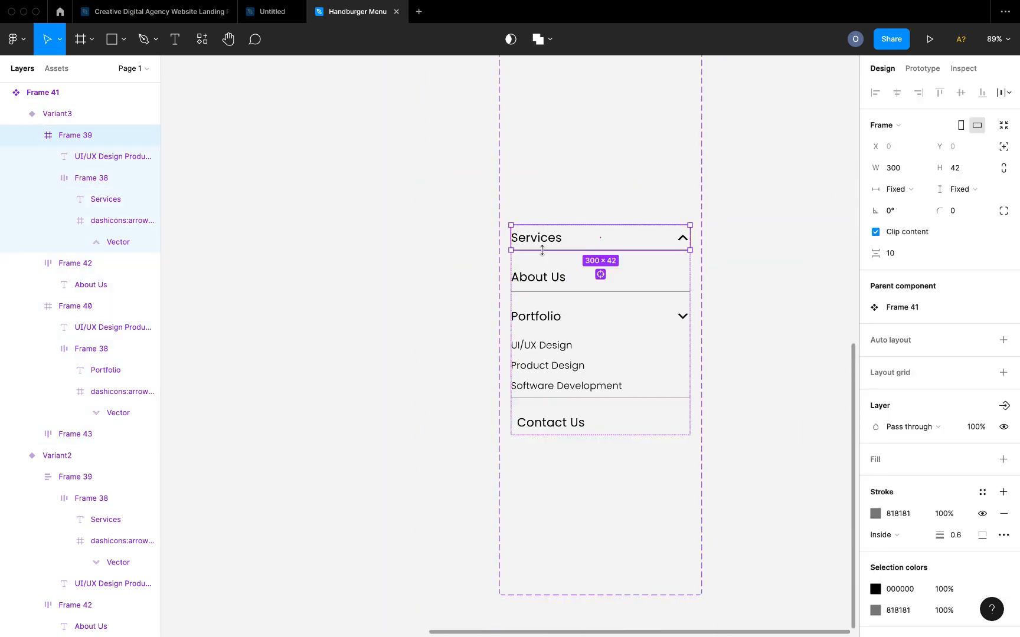
{"action": "scroll", "coordinate": [541, 249], "scroll_direction": "up", "scroll_amount": 5}
{"action": "left_click_drag", "start_coordinate": [542, 250], "coordinate": [542, 255]}
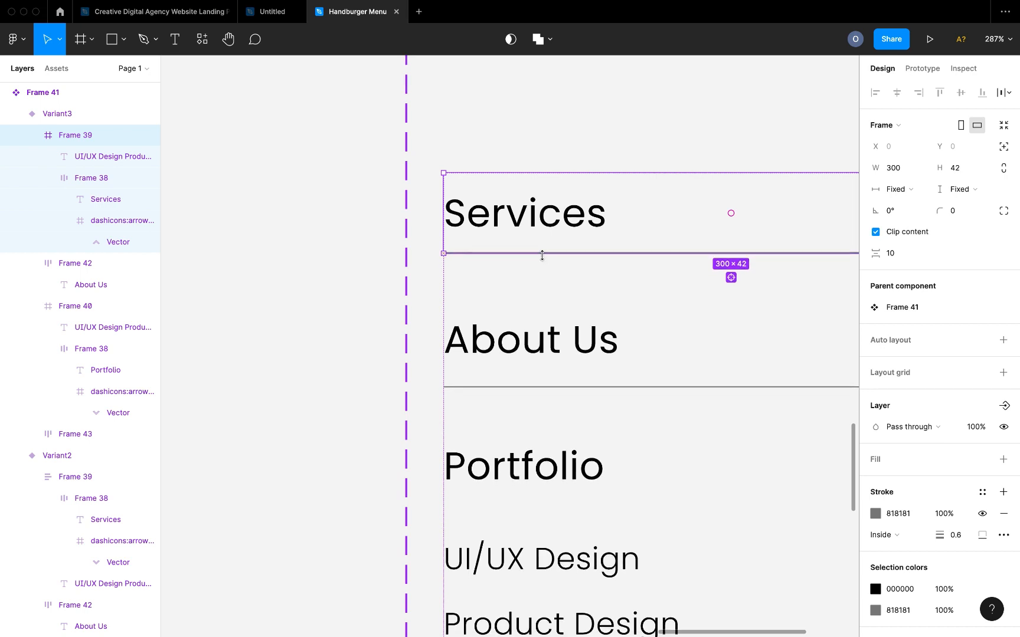
{"action": "left_click", "coordinate": [364, 391]}
- Create an on-click prototype connection from the Portfolio row of the Default variant to Variant3
{"action": "scroll", "coordinate": [364, 392], "scroll_direction": "down", "scroll_amount": 10}
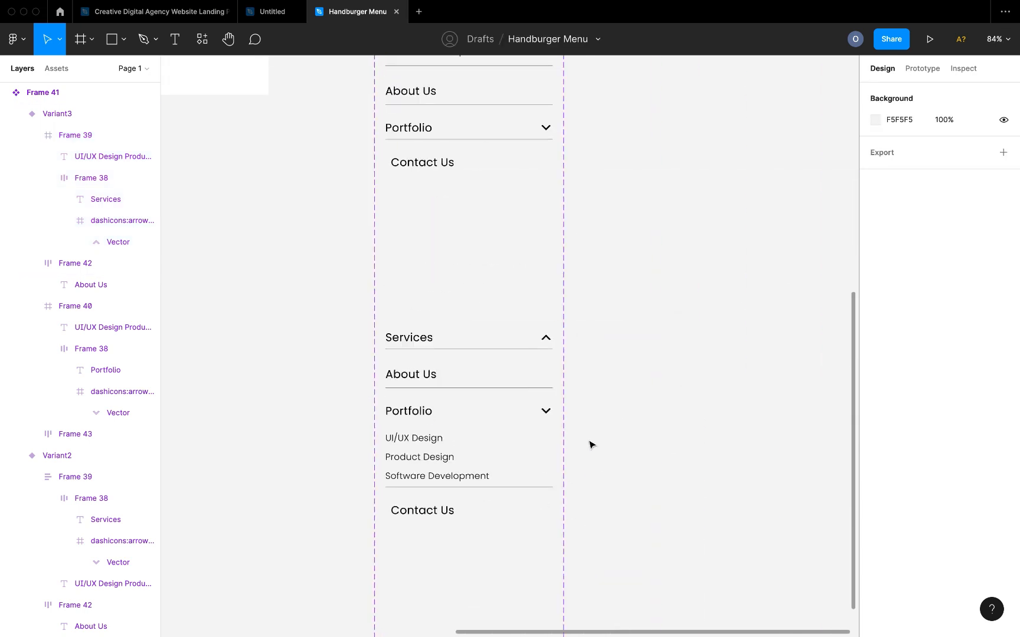
{"action": "scroll", "coordinate": [592, 423], "scroll_direction": "down", "scroll_amount": 3}
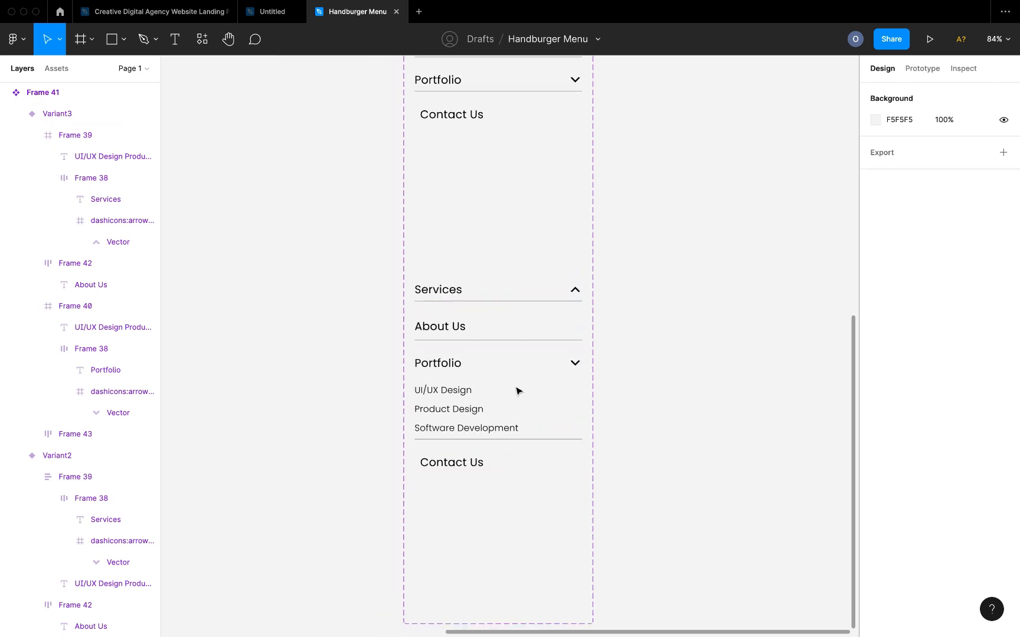
{"action": "scroll", "coordinate": [517, 391], "scroll_direction": "up", "scroll_amount": 10}
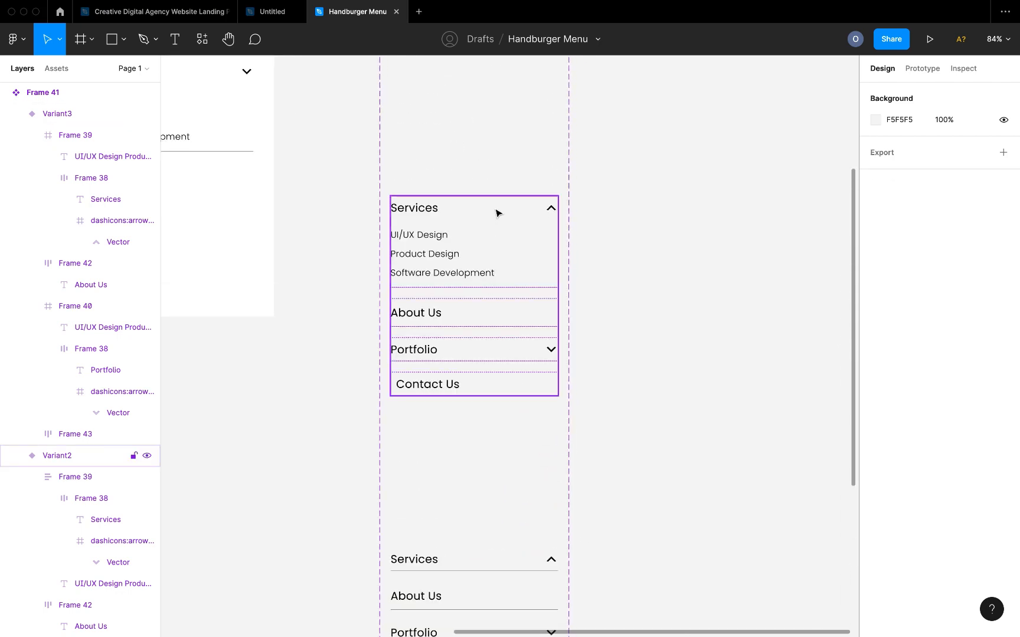
{"action": "scroll", "coordinate": [472, 362], "scroll_direction": "down", "scroll_amount": 5}
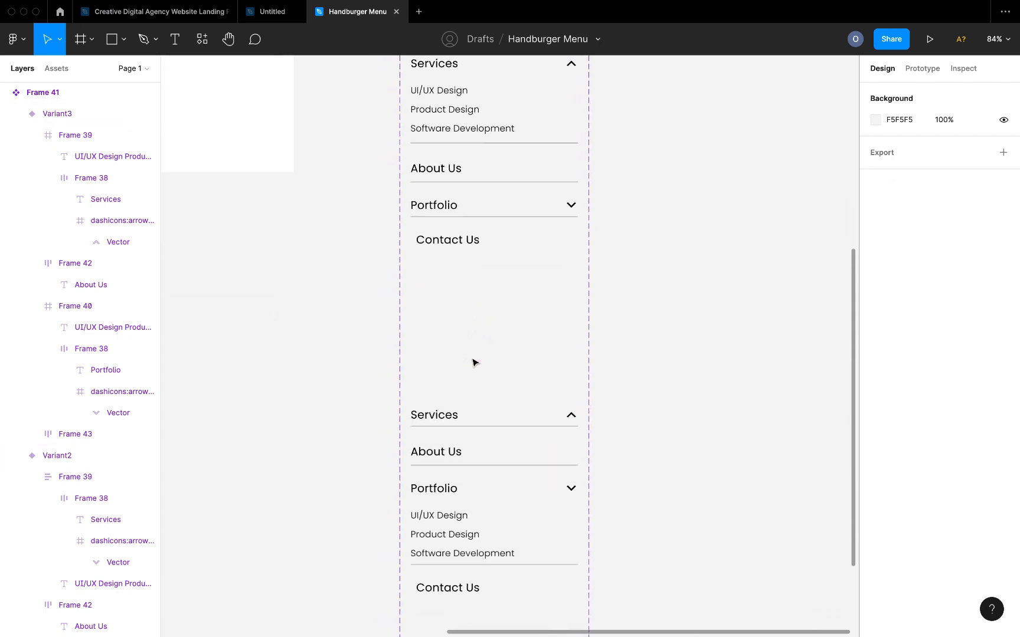
{"action": "scroll", "coordinate": [513, 324], "scroll_direction": "up", "scroll_amount": 2}
{"action": "scroll", "coordinate": [494, 216], "scroll_direction": "down", "scroll_amount": 5}
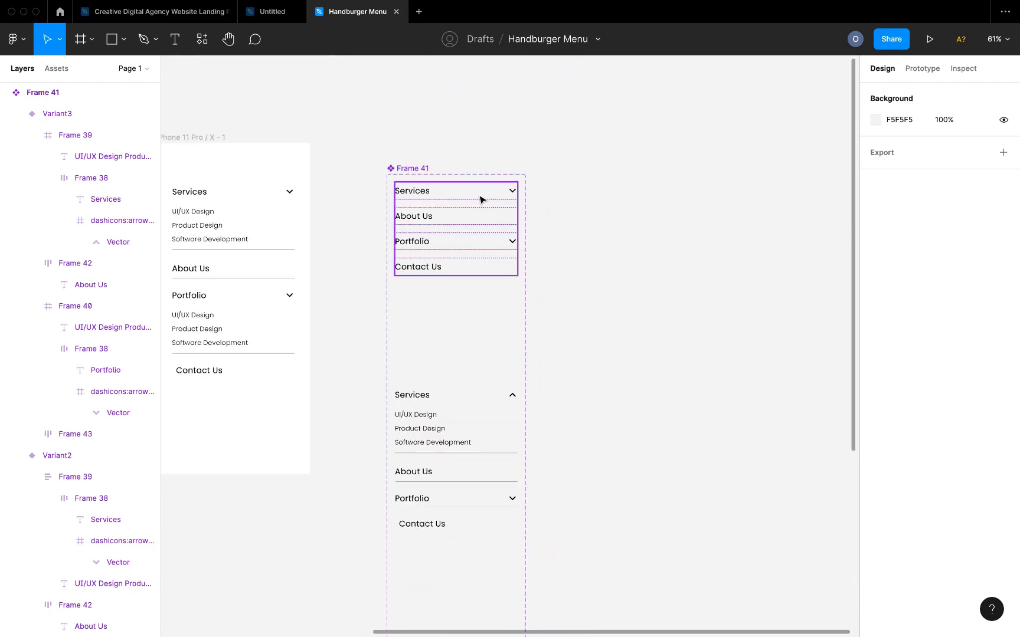
{"action": "scroll", "coordinate": [484, 204], "scroll_direction": "up", "scroll_amount": 3}
{"action": "left_click", "coordinate": [507, 284]}
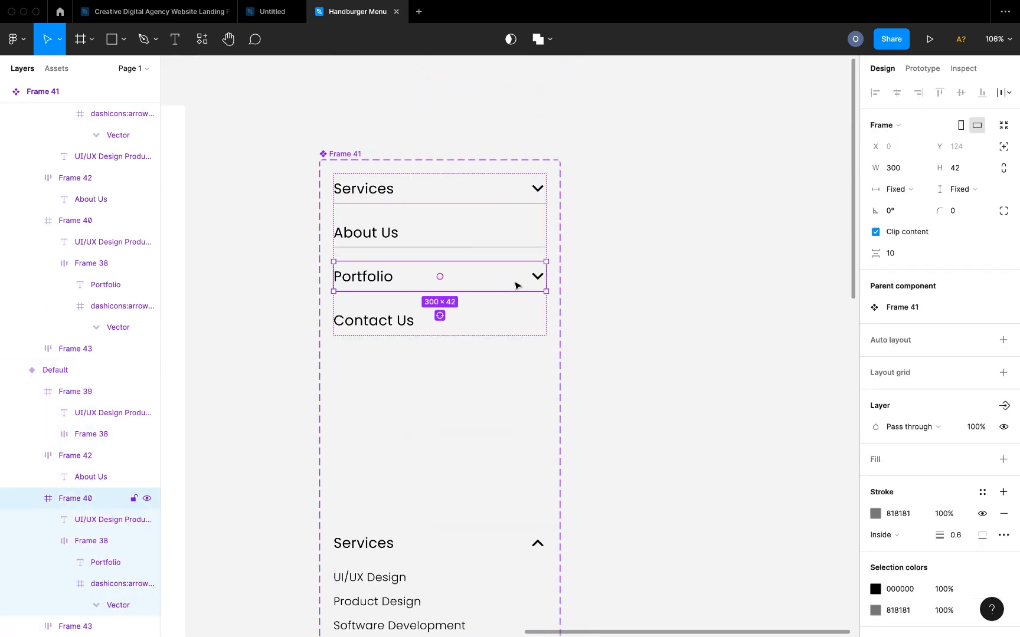
{"action": "left_click", "coordinate": [922, 68]}
{"action": "scroll", "coordinate": [590, 243], "scroll_direction": "down", "scroll_amount": 6}
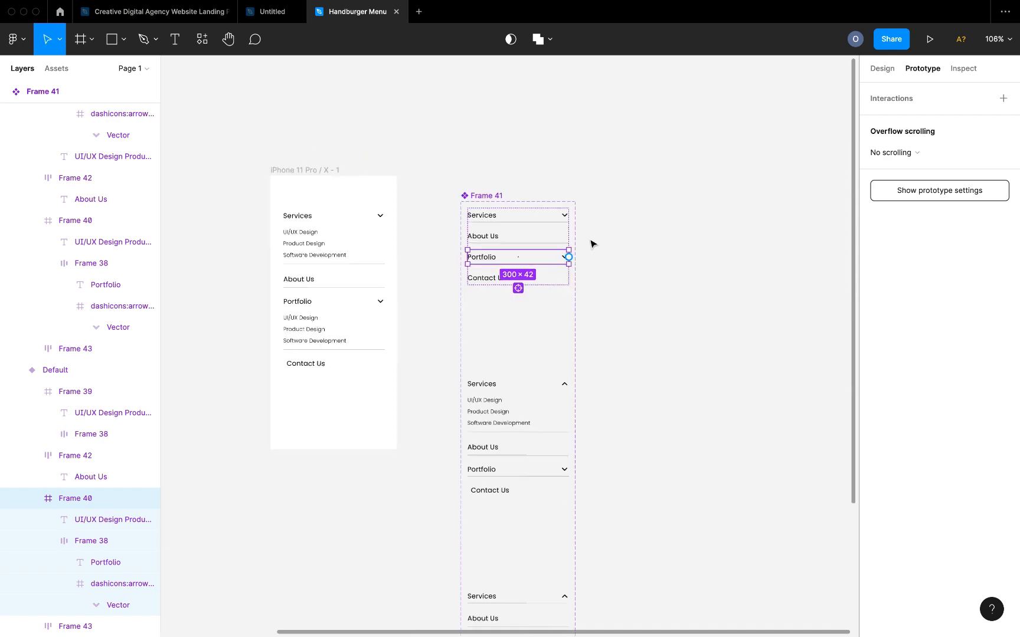
{"action": "left_click_drag", "start_coordinate": [578, 248], "coordinate": [551, 470]}
{"action": "scroll", "coordinate": [551, 471], "scroll_direction": "up", "scroll_amount": 8}
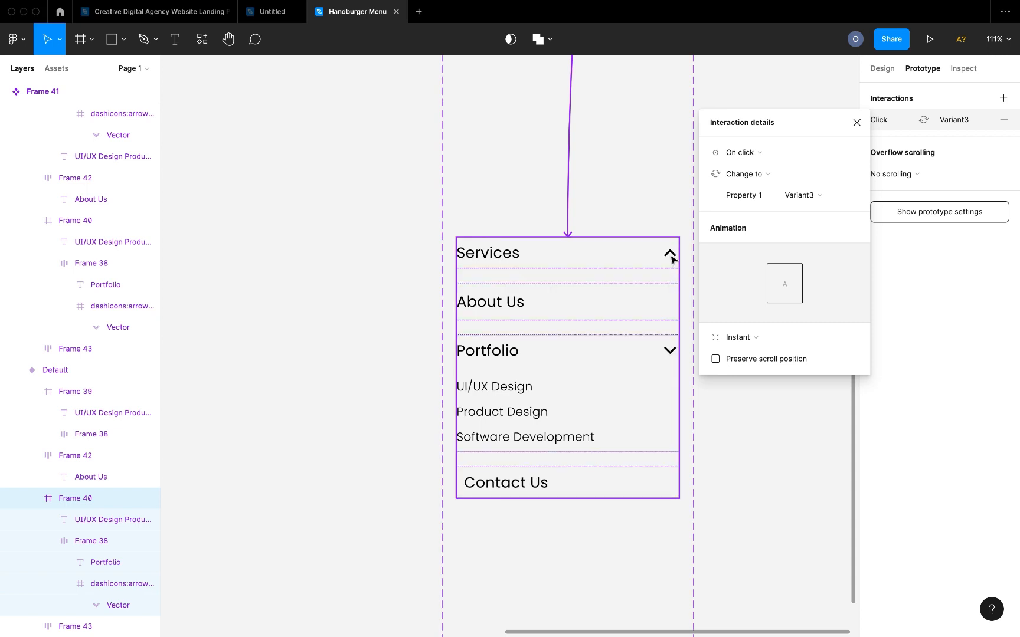
- Flip the Services arrow icon in Variant3 vertically so it points down
{"action": "left_click", "coordinate": [671, 260]}
{"action": "left_click", "coordinate": [672, 262]}
{"action": "scroll", "coordinate": [672, 259], "scroll_direction": "up", "scroll_amount": 3}
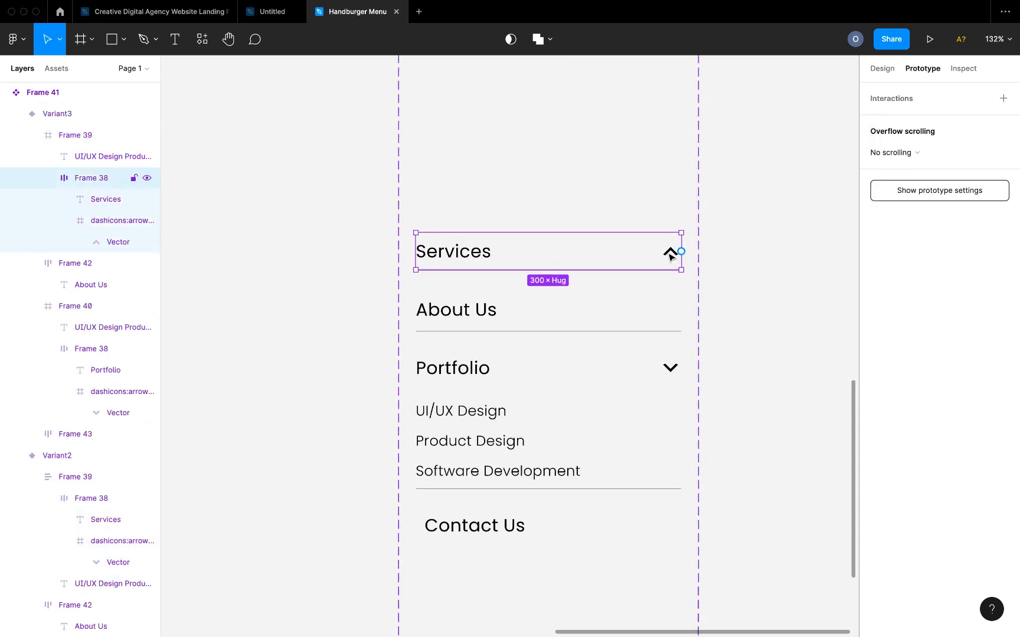
{"action": "left_click", "coordinate": [672, 258]}
{"action": "right_click", "coordinate": [671, 256]}
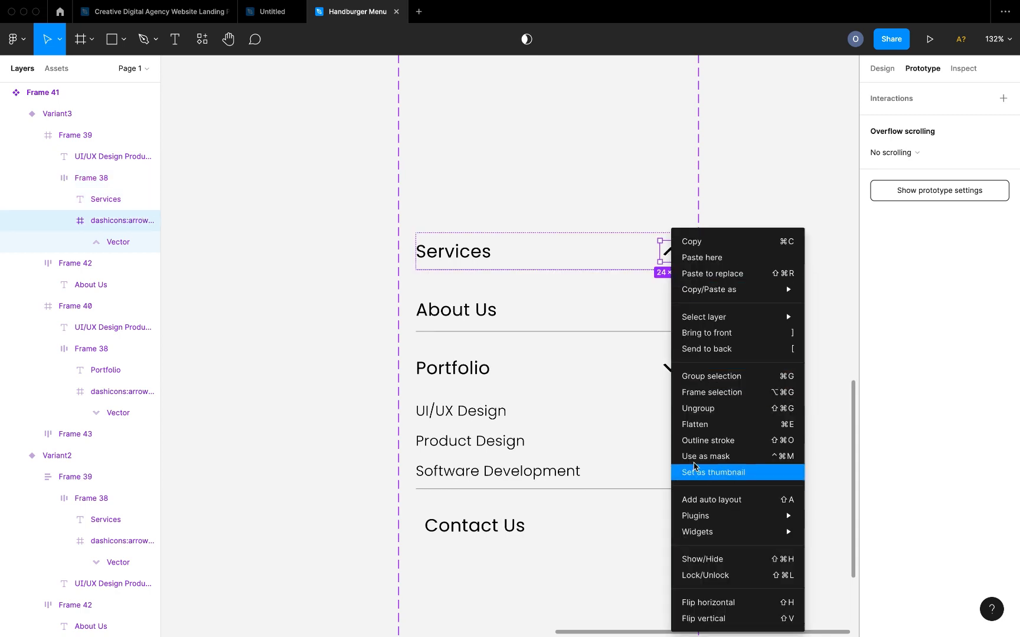
{"action": "left_click", "coordinate": [709, 616]}
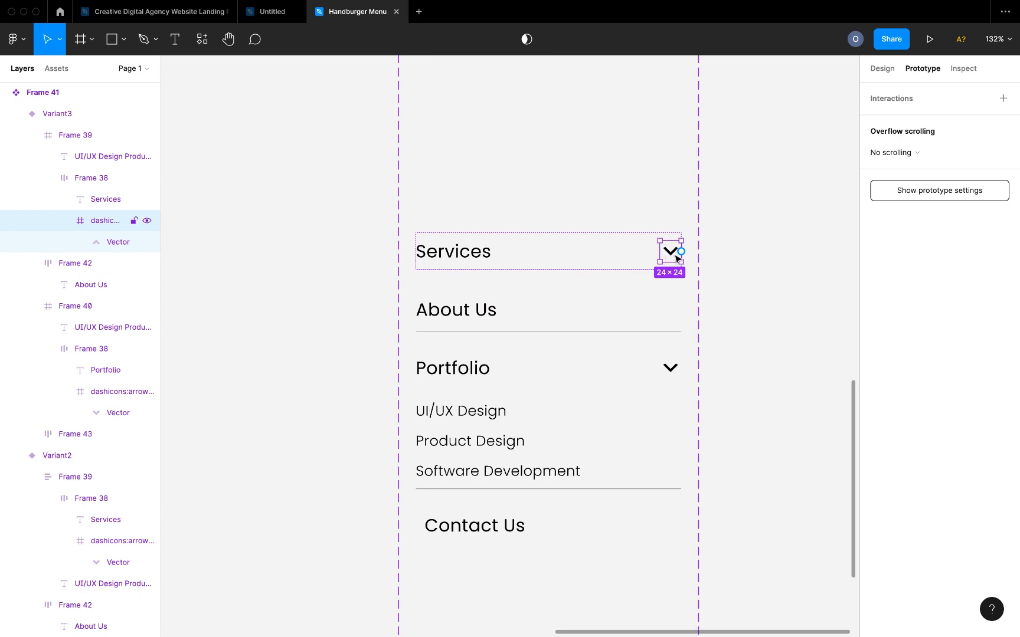
{"action": "left_click", "coordinate": [716, 264]}
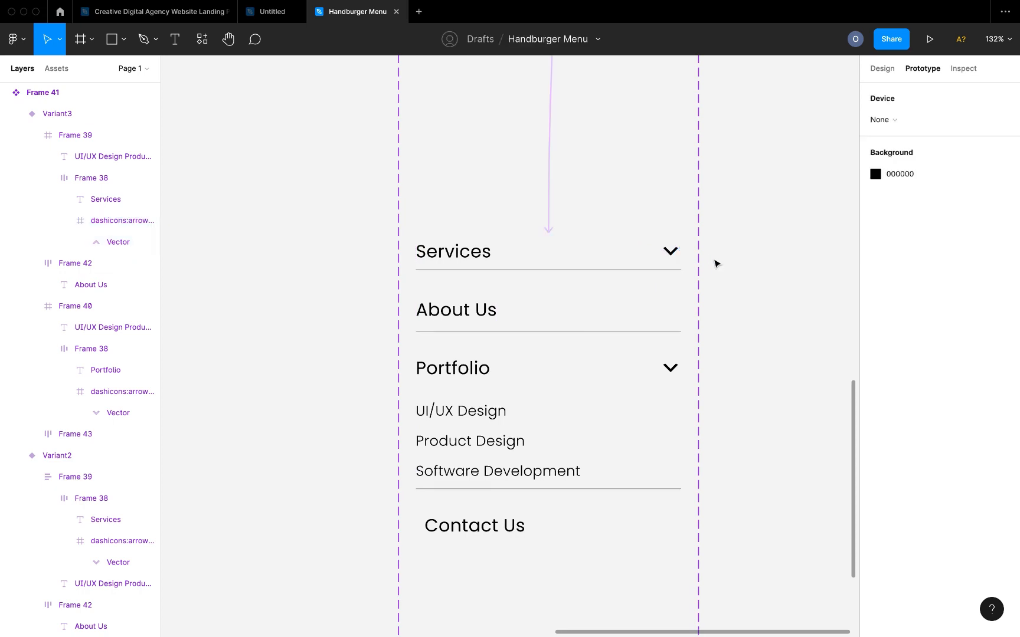
- Flip the Portfolio arrow icon in Variant3 vertically so it points up
{"action": "left_click", "coordinate": [671, 374]}
{"action": "double_click", "coordinate": [671, 373]}
{"action": "double_click", "coordinate": [673, 372]}
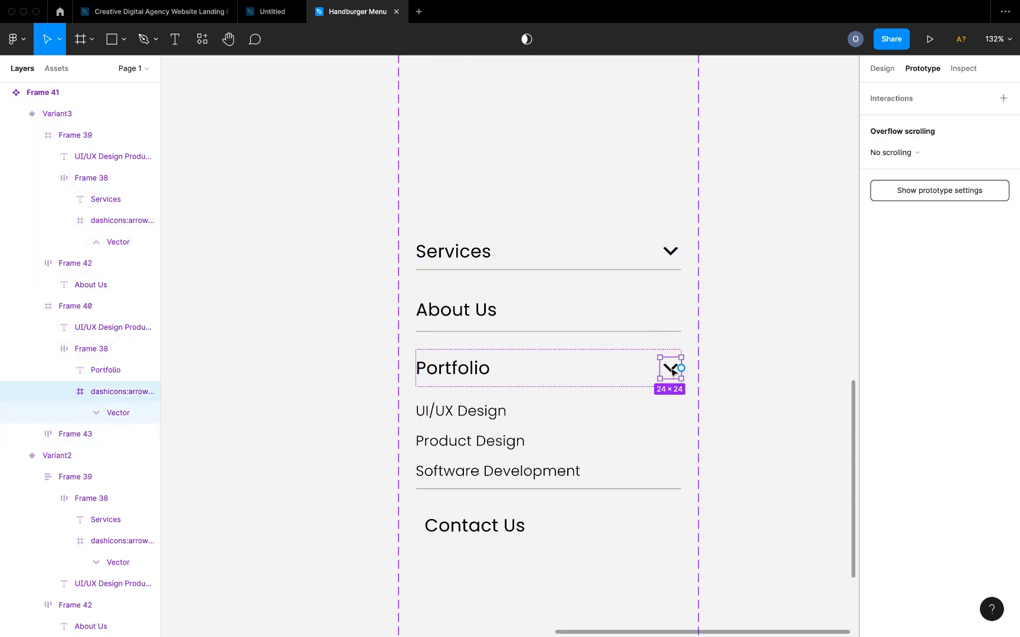
{"action": "right_click", "coordinate": [672, 371]}
{"action": "left_click", "coordinate": [744, 622]}
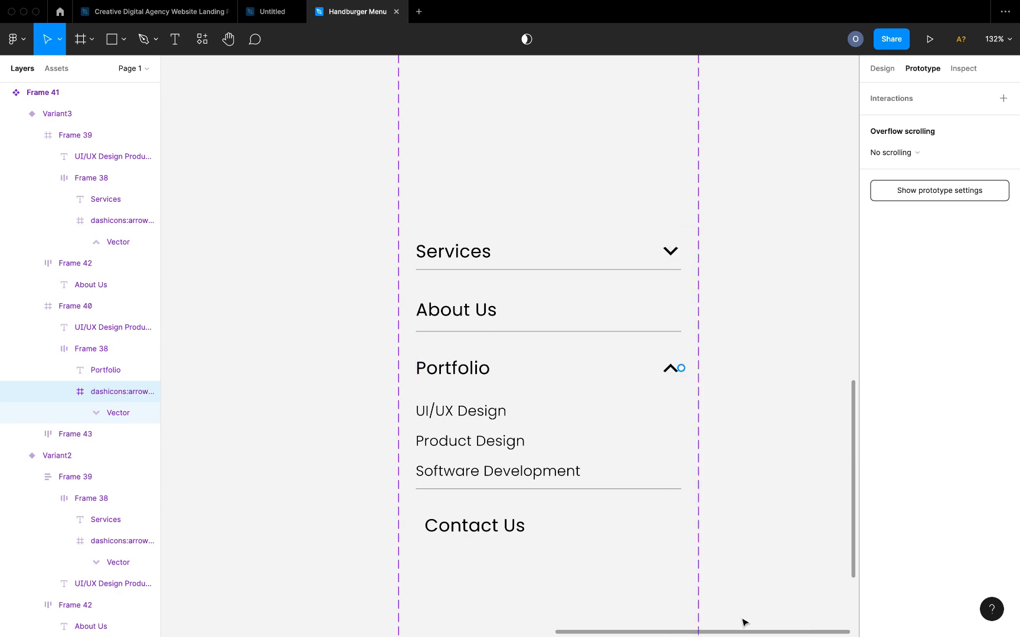
{"action": "left_click", "coordinate": [744, 398]}
- Create an on-click prototype connection from the Portfolio row of Variant2 that changes to Variant3
{"action": "scroll", "coordinate": [745, 399], "scroll_direction": "up", "scroll_amount": 3}
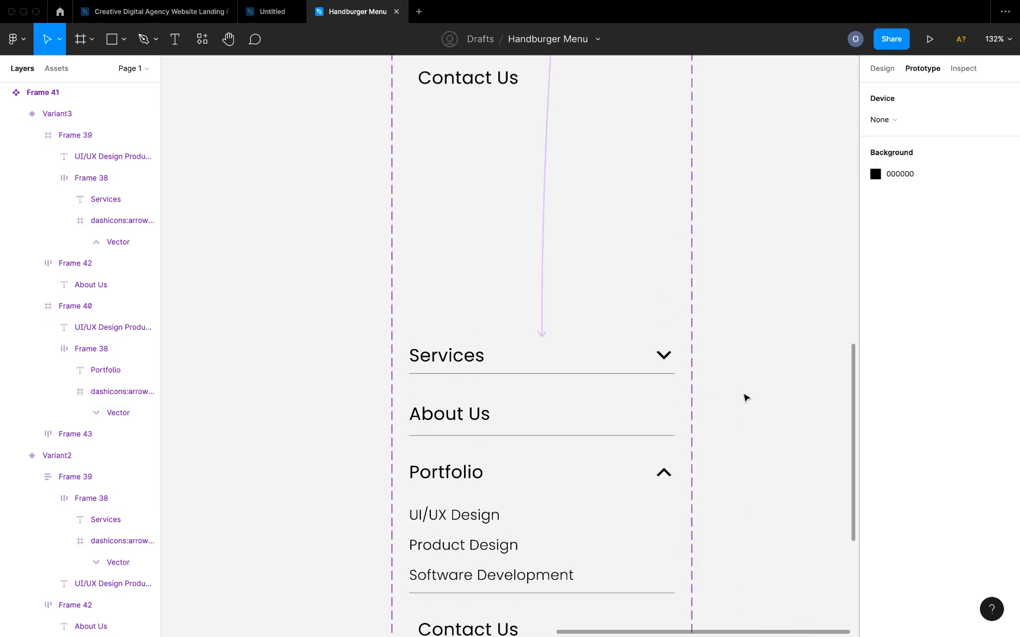
{"action": "scroll", "coordinate": [745, 399], "scroll_direction": "down", "scroll_amount": 6}
{"action": "scroll", "coordinate": [678, 407], "scroll_direction": "up", "scroll_amount": 3}
{"action": "scroll", "coordinate": [679, 407], "scroll_direction": "right", "scroll_amount": 2}
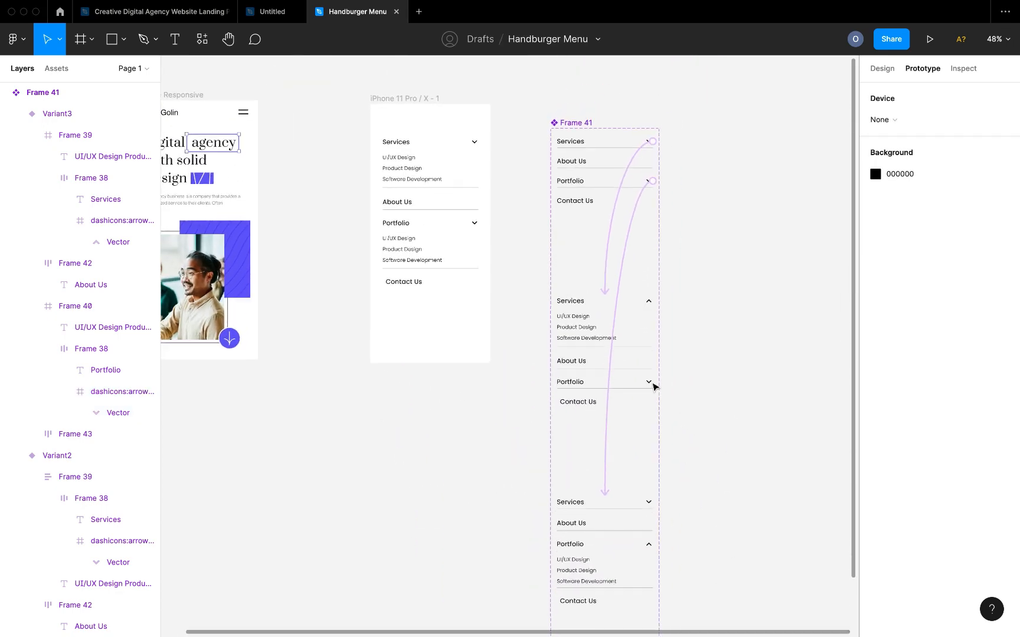
{"action": "left_click", "coordinate": [640, 386], "text": "super"}
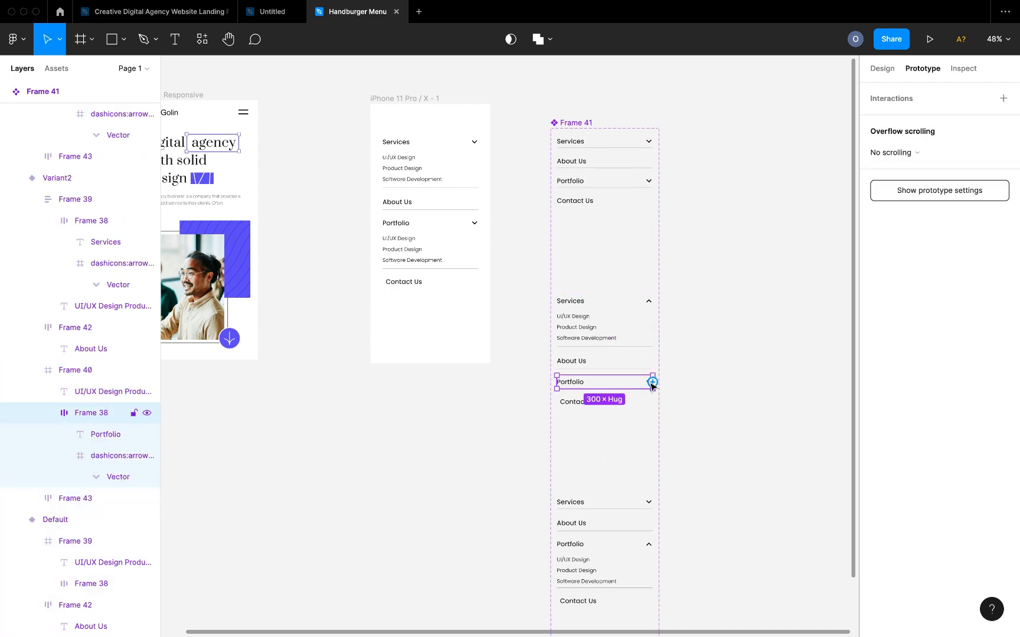
{"action": "scroll", "coordinate": [651, 384], "scroll_direction": "up", "scroll_amount": 5}
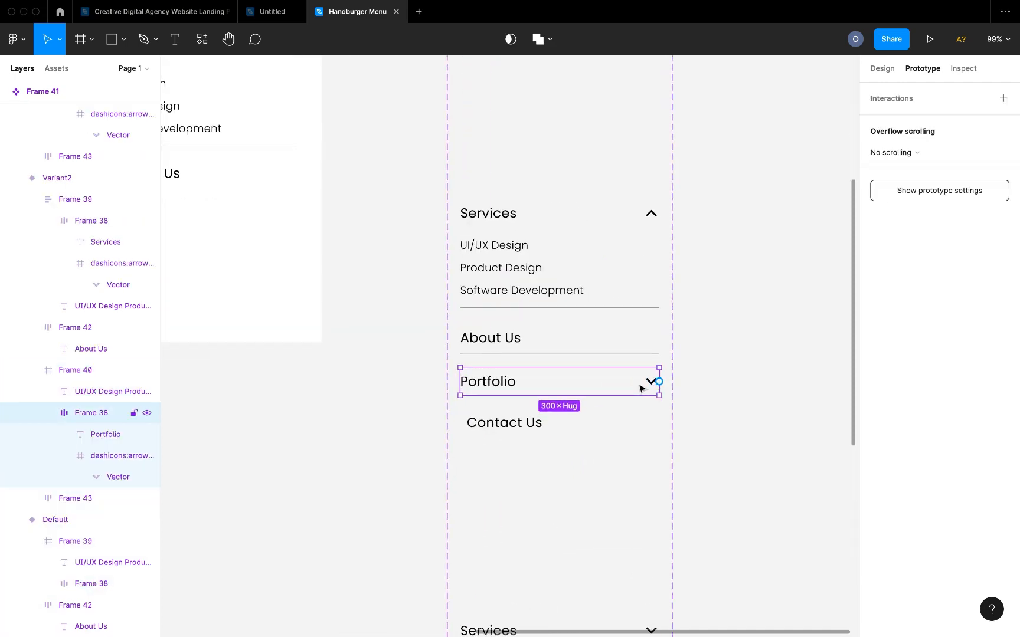
{"action": "scroll", "coordinate": [663, 384], "scroll_direction": "down", "scroll_amount": 5}
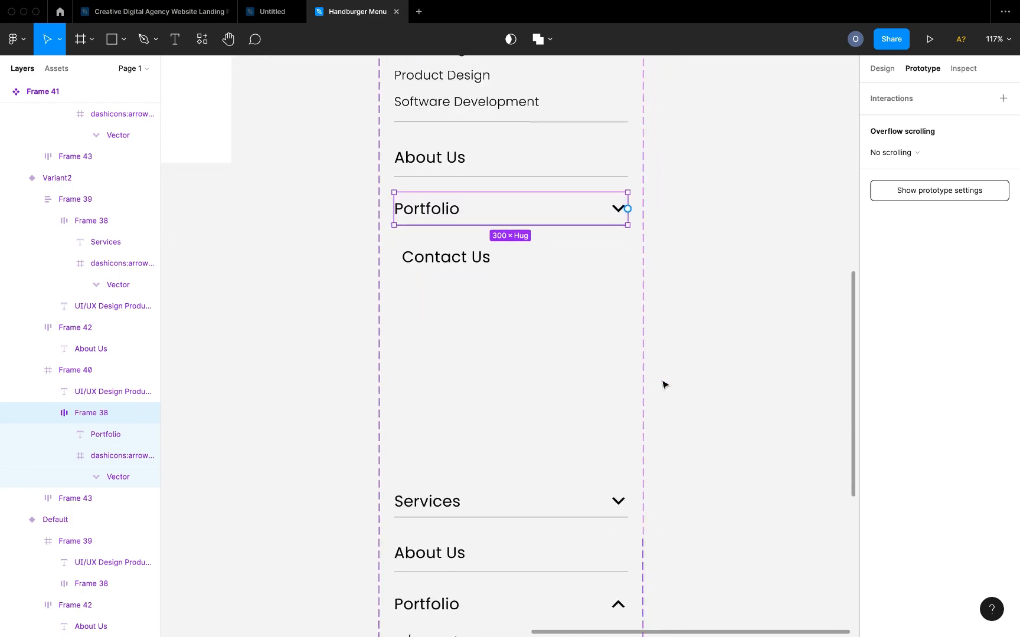
{"action": "left_click_drag", "start_coordinate": [624, 177], "coordinate": [537, 468]}
{"action": "scroll", "coordinate": [553, 539], "scroll_direction": "down", "scroll_amount": 3}
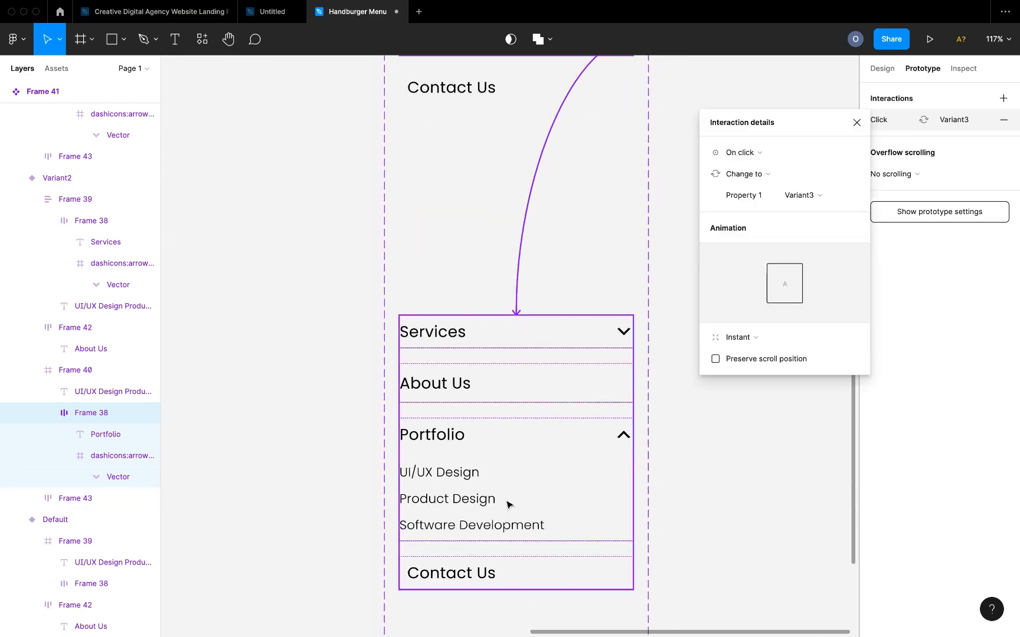
- Create an on-click prototype connection from the Portfolio row of Variant3 back to the Default variant
{"action": "scroll", "coordinate": [541, 517], "scroll_direction": "down", "scroll_amount": 5}
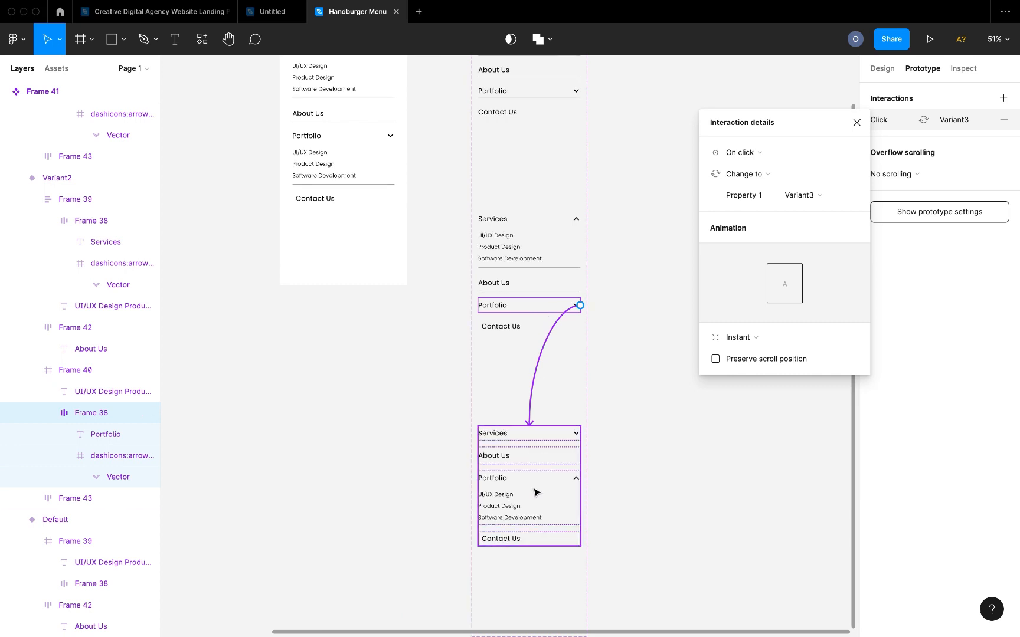
{"action": "scroll", "coordinate": [569, 485], "scroll_direction": "up", "scroll_amount": 3}
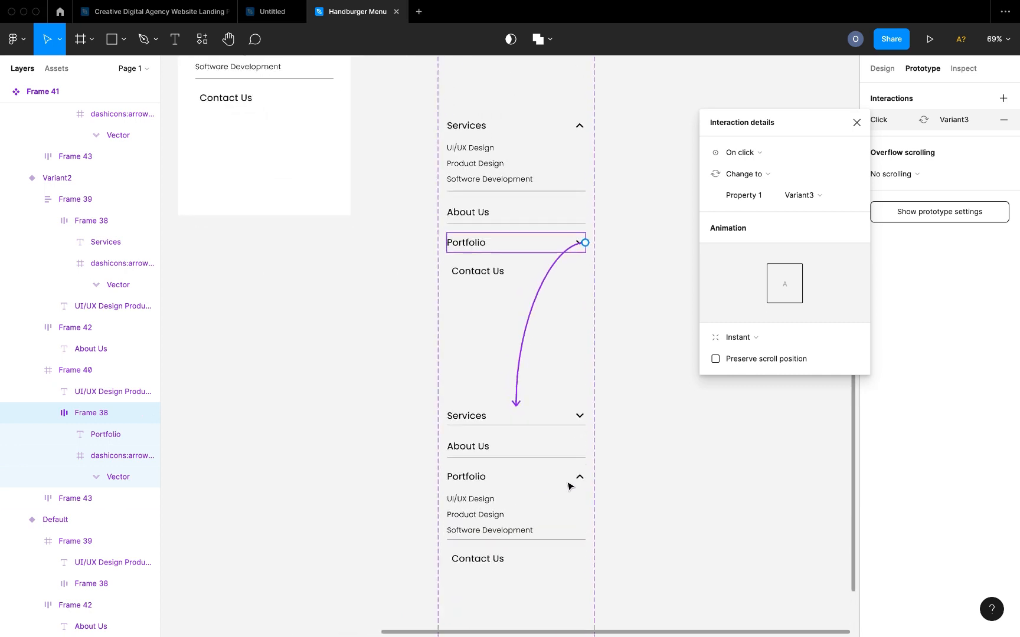
{"action": "left_click", "coordinate": [582, 481]}
{"action": "left_click", "coordinate": [575, 483]}
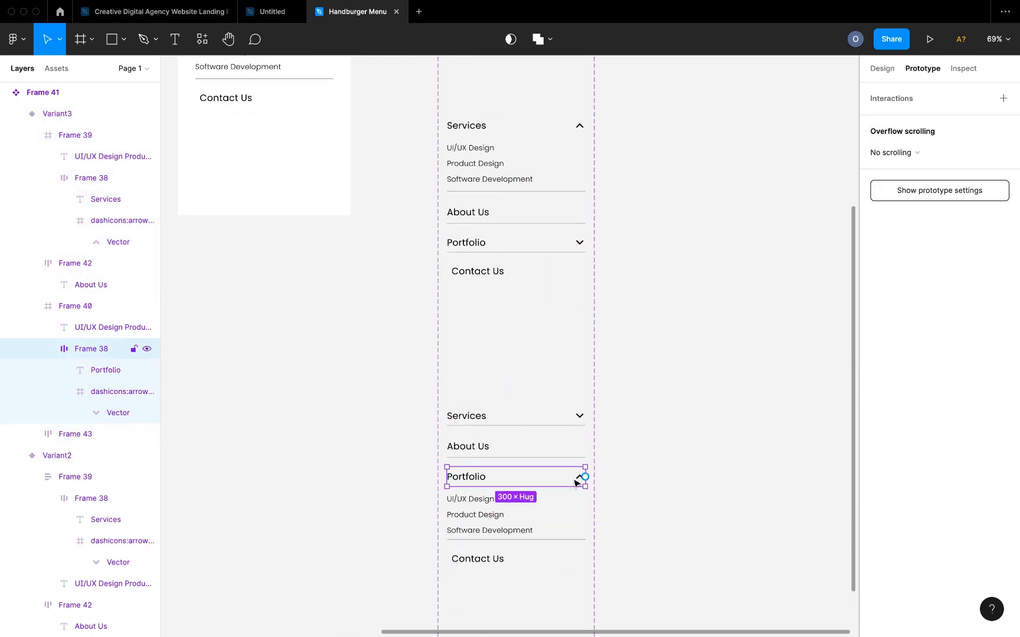
{"action": "scroll", "coordinate": [565, 484], "scroll_direction": "down", "scroll_amount": 4}
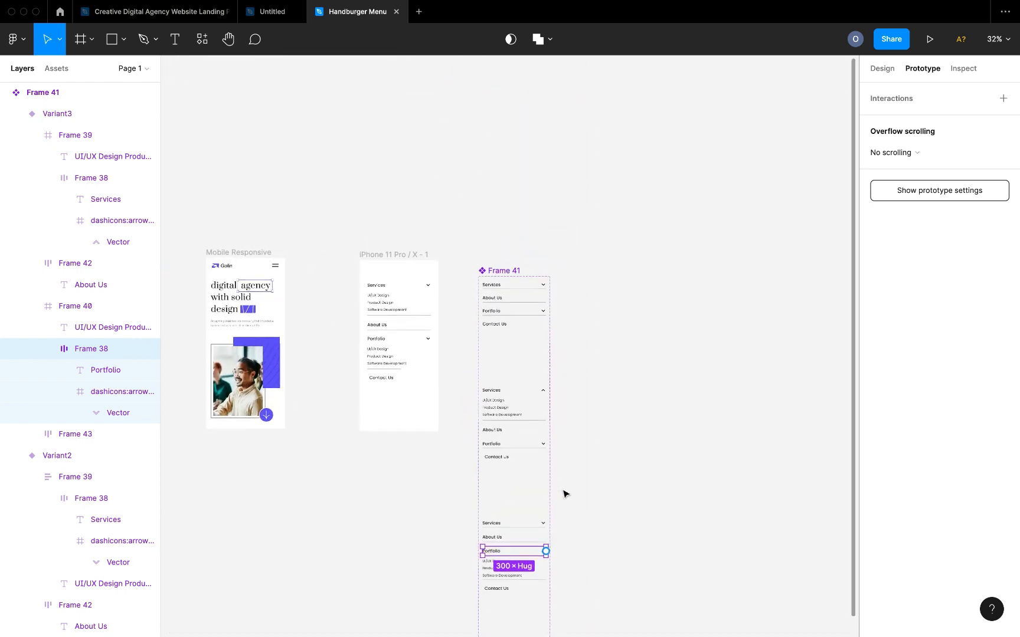
{"action": "left_click_drag", "start_coordinate": [546, 552], "coordinate": [523, 300]}
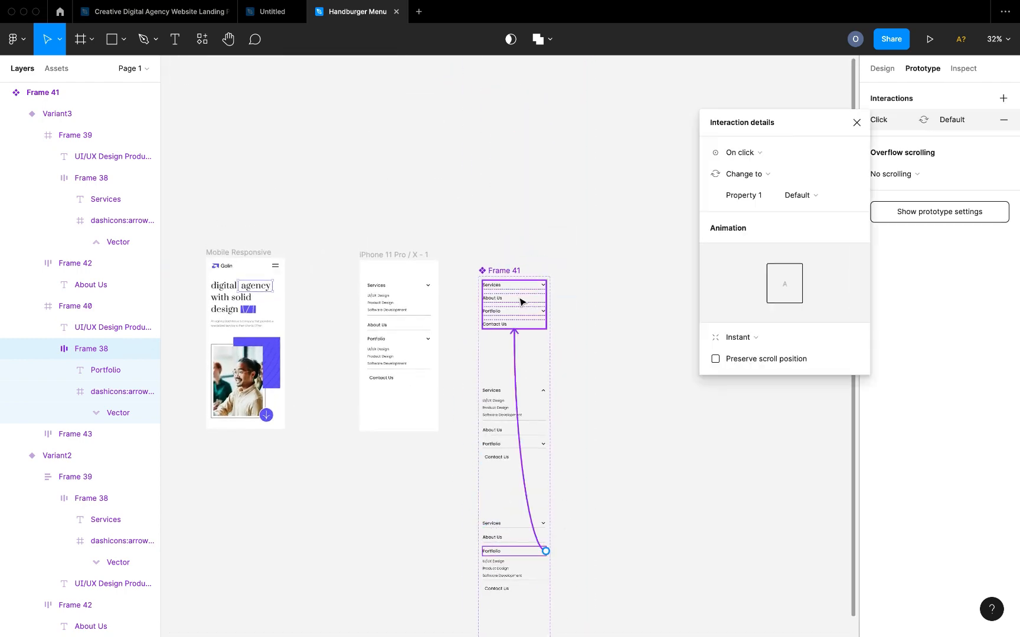
- Connect the Services row of Variant2 on click back to the Default variant, with the Smart animate animation
{"action": "scroll", "coordinate": [519, 425], "scroll_direction": "up", "scroll_amount": 3}
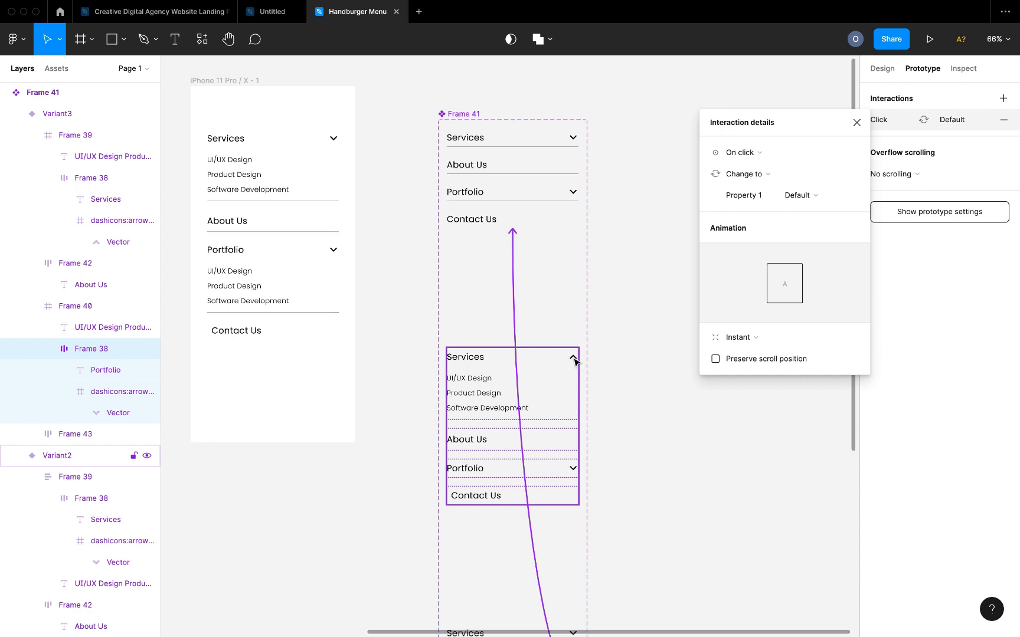
{"action": "left_click", "coordinate": [575, 360]}
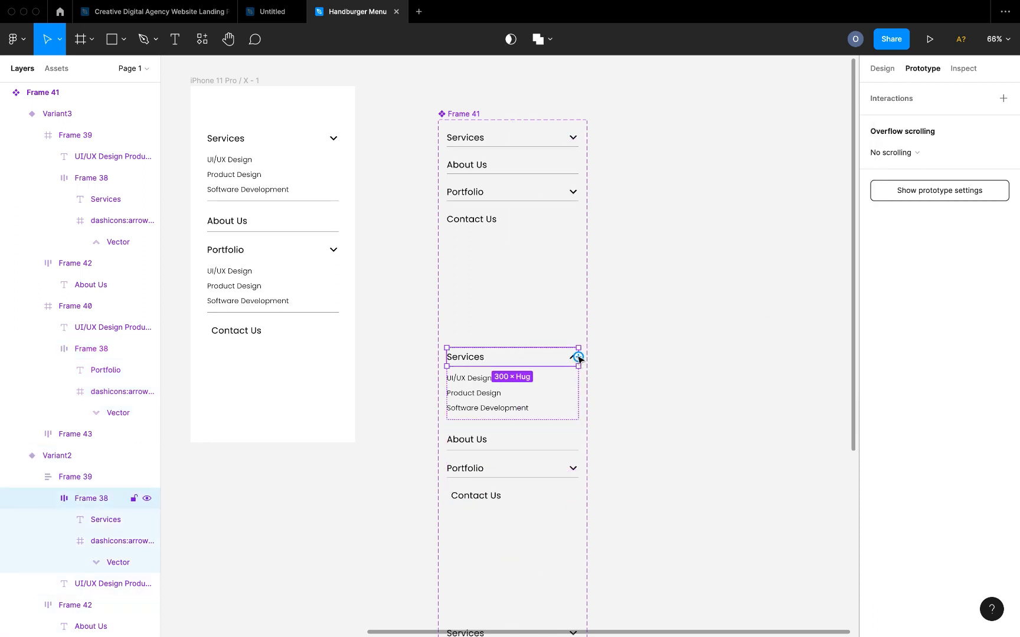
{"action": "left_click_drag", "start_coordinate": [579, 357], "coordinate": [486, 208]}
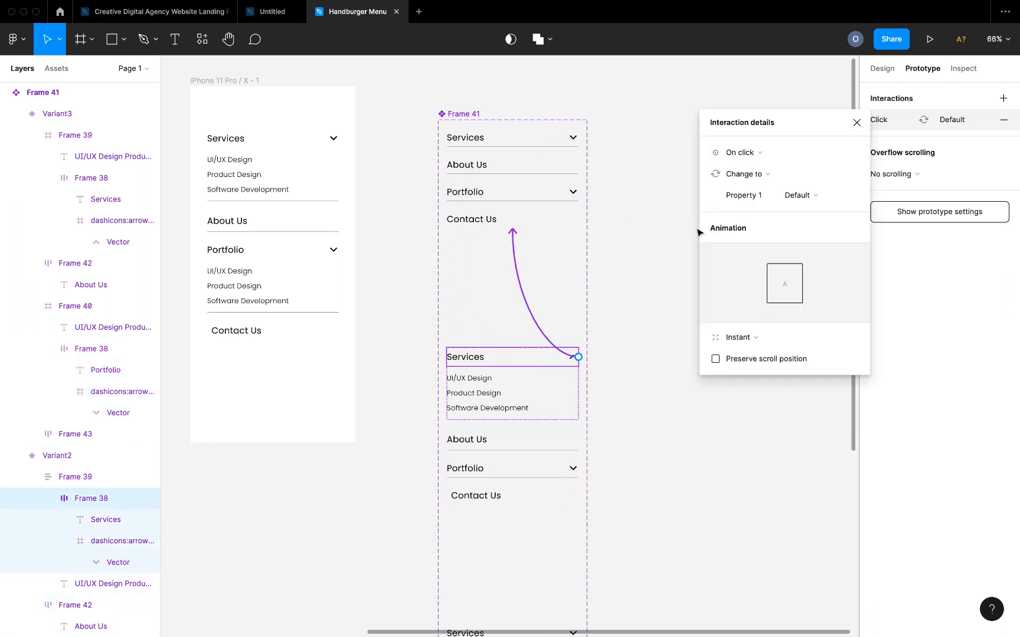
{"action": "left_click", "coordinate": [754, 338]}
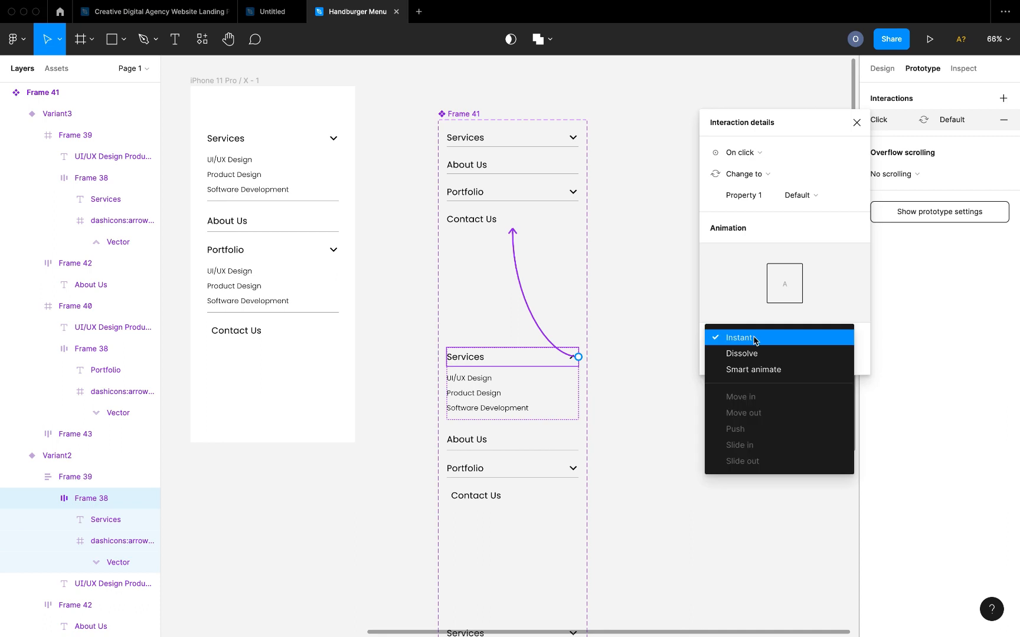
{"action": "left_click", "coordinate": [754, 369]}
- Set the animation of the Default variant's Services and Portfolio connections to Smart animate
{"action": "left_click", "coordinate": [542, 200]}
{"action": "left_click", "coordinate": [549, 177]}
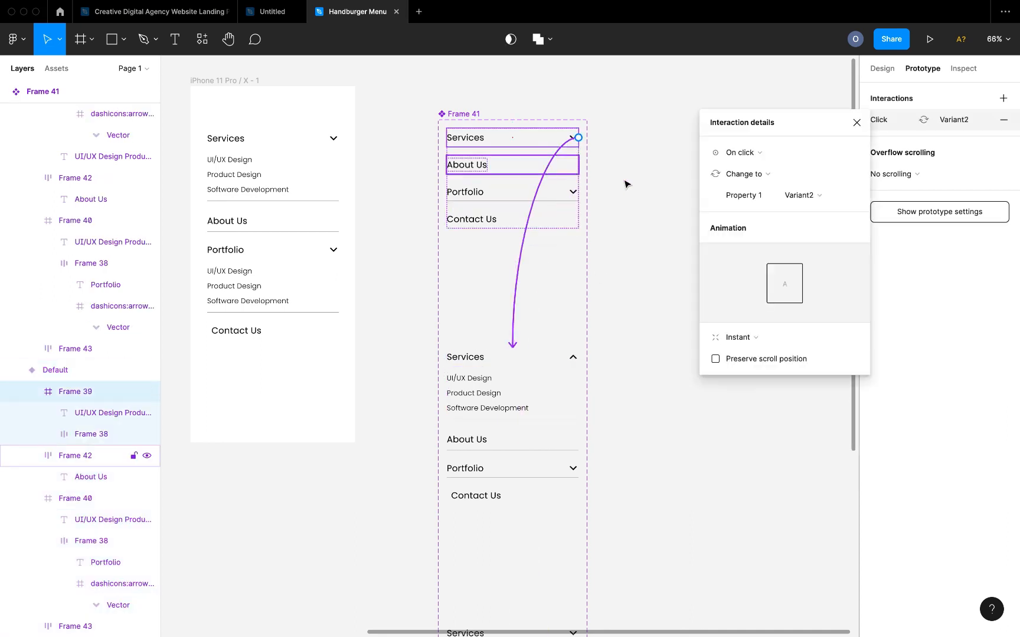
{"action": "left_click", "coordinate": [755, 338]}
{"action": "left_click", "coordinate": [761, 371]}
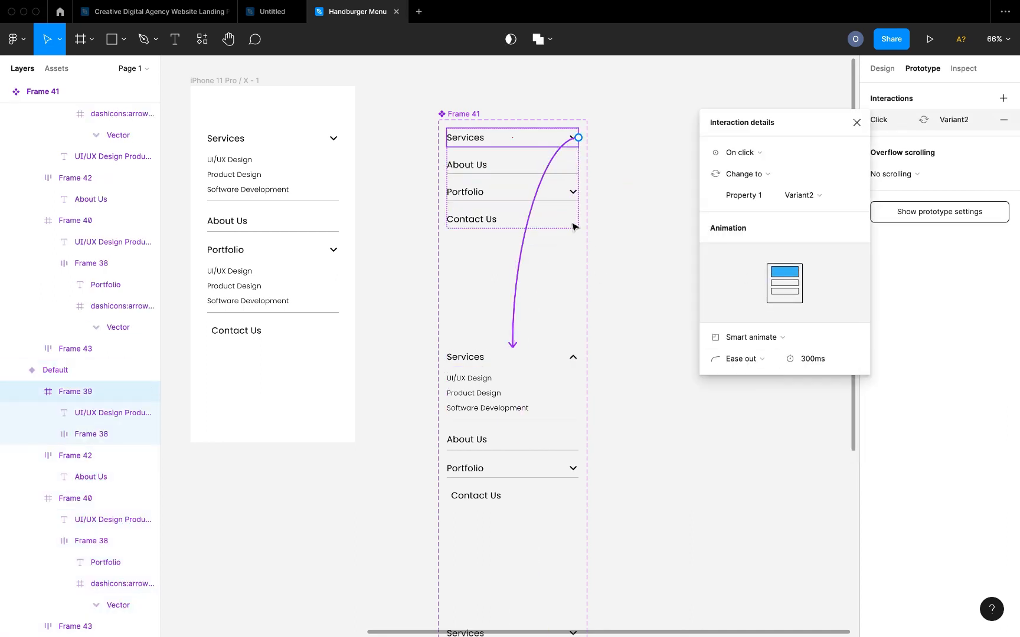
{"action": "left_click", "coordinate": [566, 199]}
{"action": "left_click", "coordinate": [568, 202]}
{"action": "left_click", "coordinate": [751, 336]}
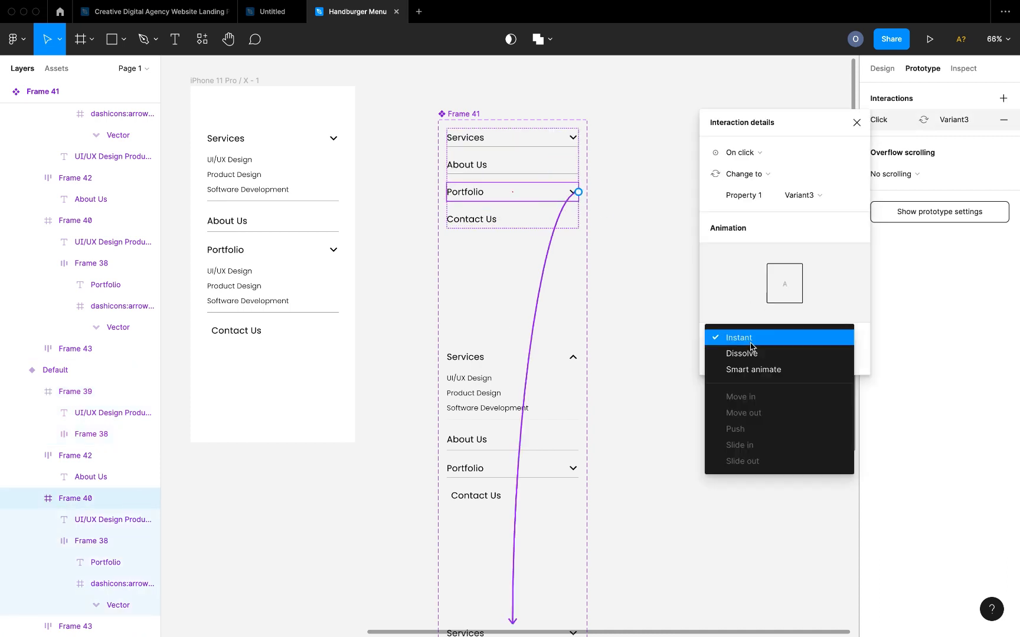
{"action": "left_click", "coordinate": [755, 369]}
- Check Variant2's Services connection and set the animation of Variant3's Portfolio connection to Smart animate
{"action": "left_click", "coordinate": [495, 362]}
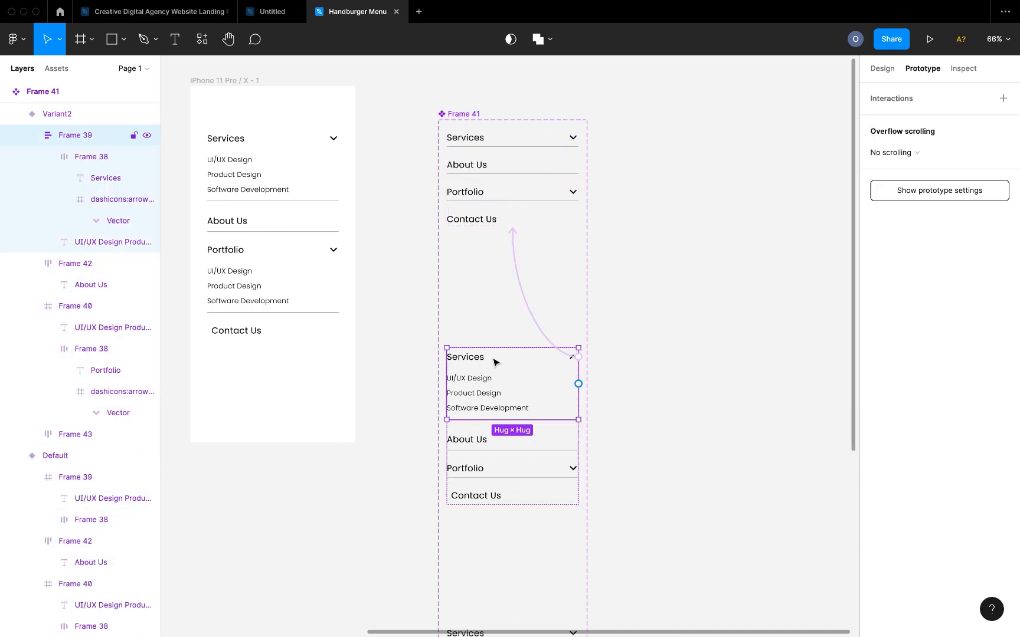
{"action": "left_click", "coordinate": [497, 361]}
{"action": "left_click", "coordinate": [541, 316]}
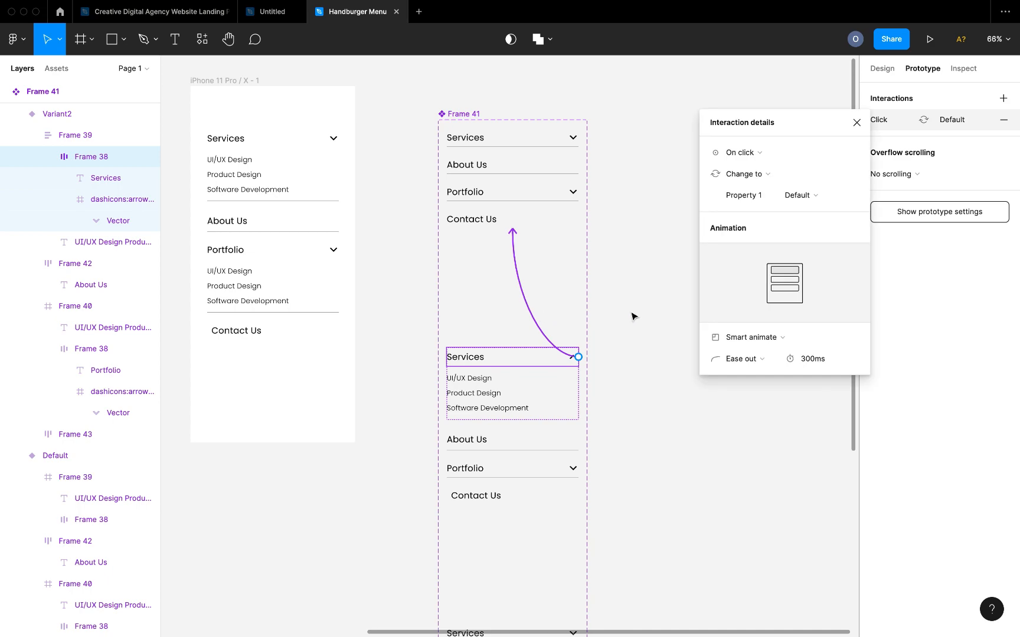
{"action": "scroll", "coordinate": [541, 414], "scroll_direction": "down", "scroll_amount": 5}
{"action": "scroll", "coordinate": [515, 433], "scroll_direction": "left", "scroll_amount": 2}
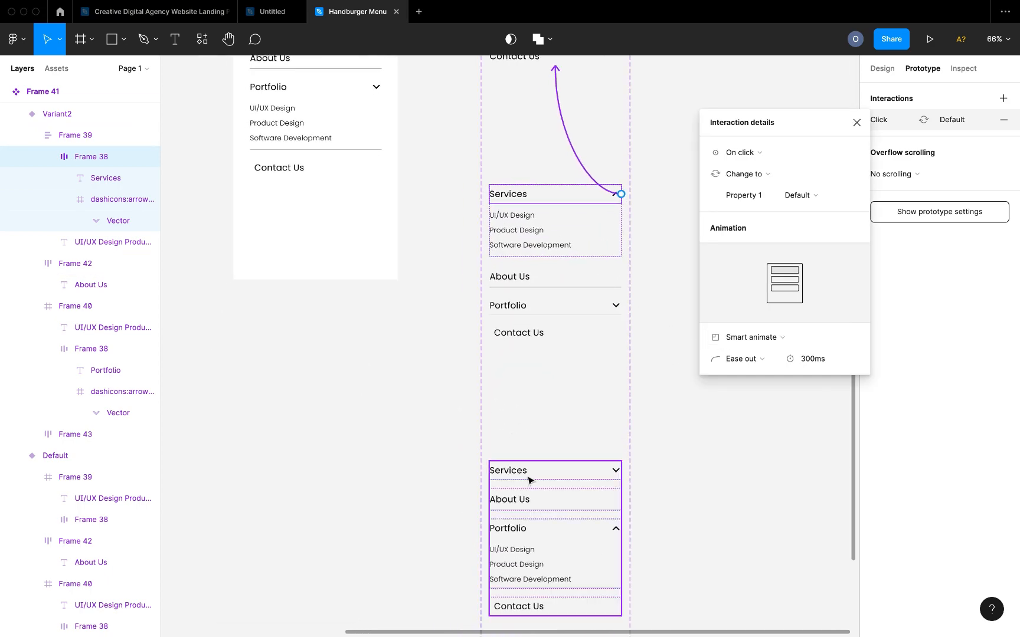
{"action": "left_click", "coordinate": [530, 479]}
{"action": "left_click", "coordinate": [586, 453]}
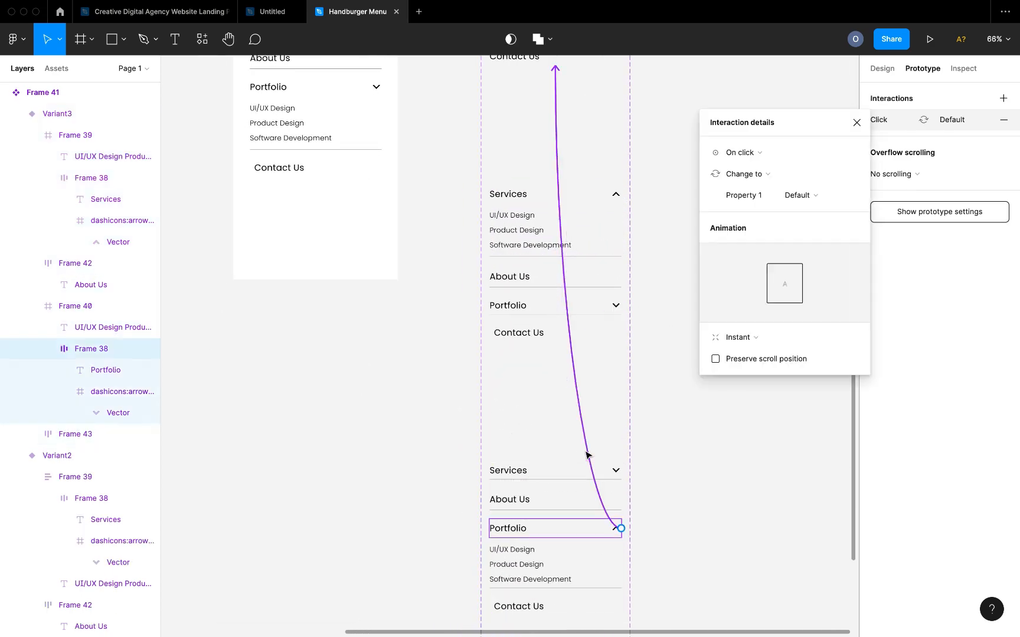
{"action": "left_click", "coordinate": [756, 337]}
{"action": "left_click", "coordinate": [761, 369]}
- Create an on-click prototype connection from the Services row of Variant3 to Variant2 with Smart animate
{"action": "left_click", "coordinate": [563, 474]}
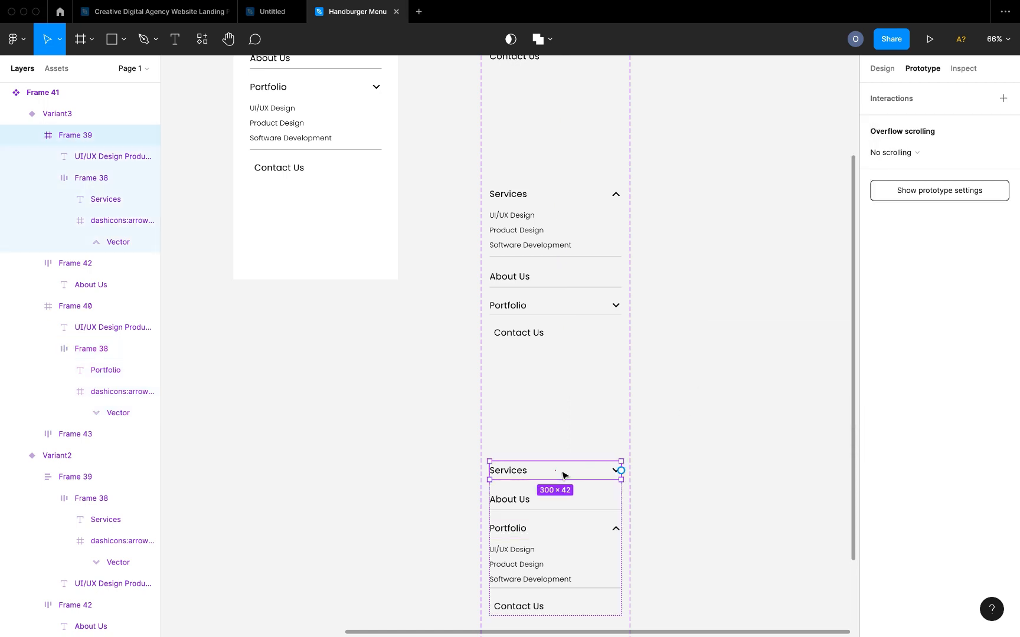
{"action": "left_click", "coordinate": [563, 475]}
{"action": "scroll", "coordinate": [625, 470], "scroll_direction": "up", "scroll_amount": 2}
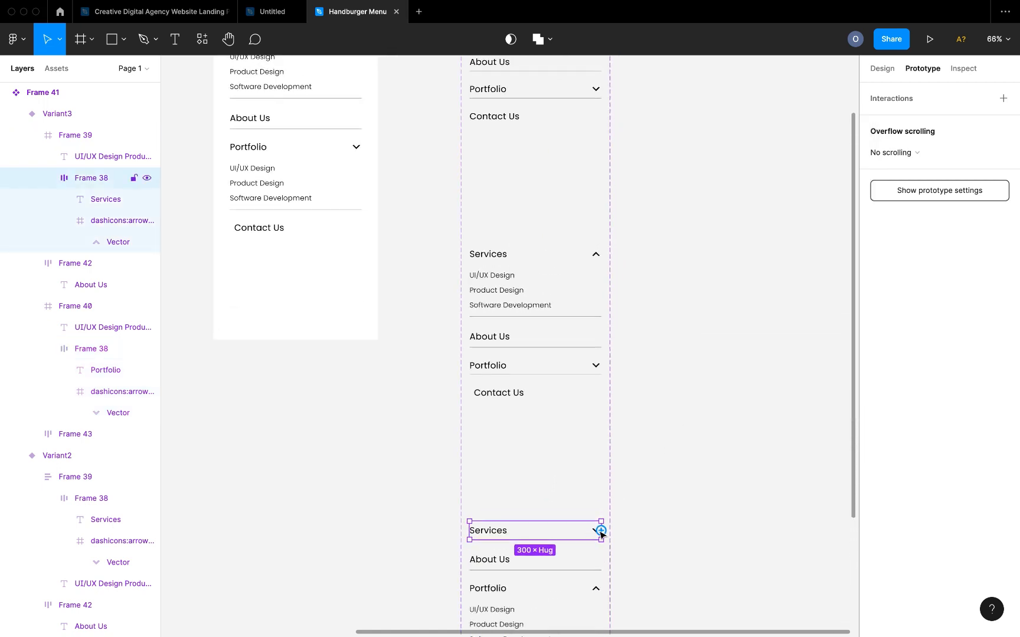
{"action": "left_click_drag", "start_coordinate": [601, 530], "coordinate": [533, 390]}
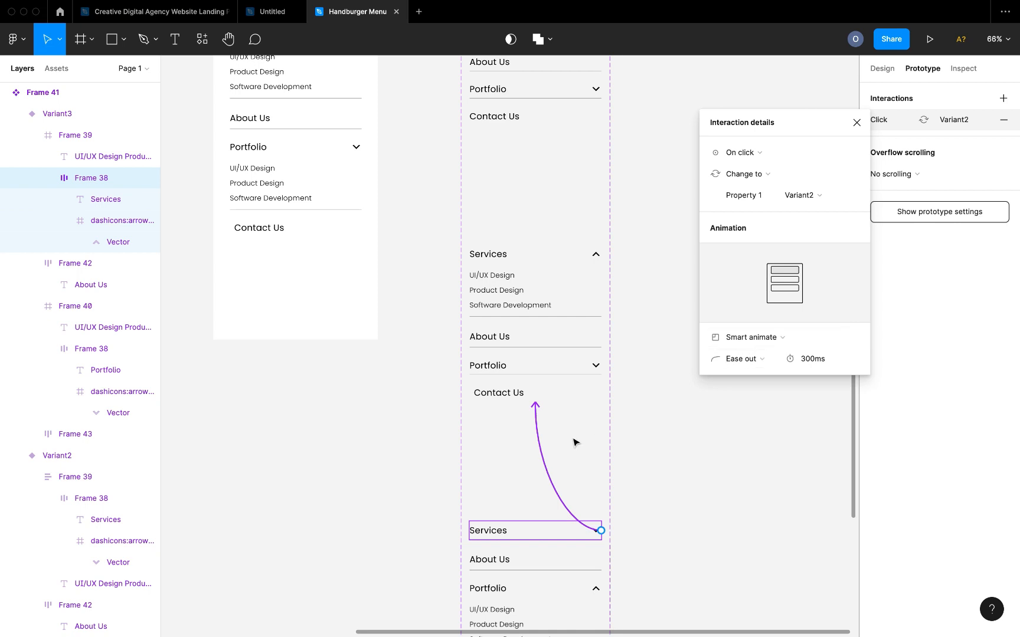
- Review the interaction details of Variant3's Portfolio connection and Variant2's Services connection
{"action": "scroll", "coordinate": [576, 441], "scroll_direction": "down", "scroll_amount": 4}
{"action": "left_click", "coordinate": [521, 408]}
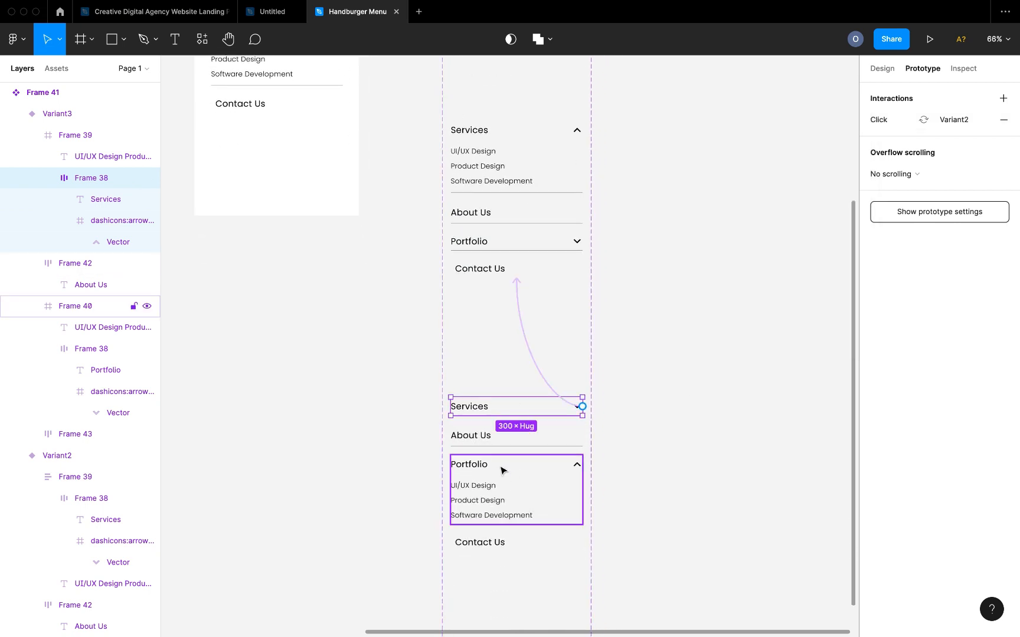
{"action": "left_click", "coordinate": [505, 470]}
{"action": "left_click", "coordinate": [562, 438]}
{"action": "scroll", "coordinate": [496, 264], "scroll_direction": "up", "scroll_amount": 3}
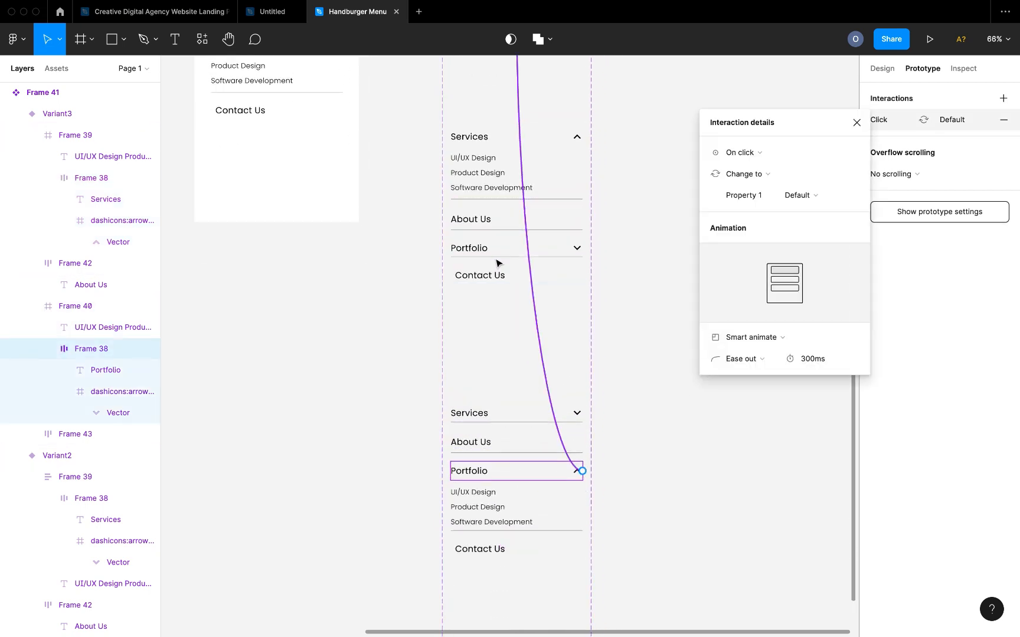
{"action": "left_click", "coordinate": [495, 275]}
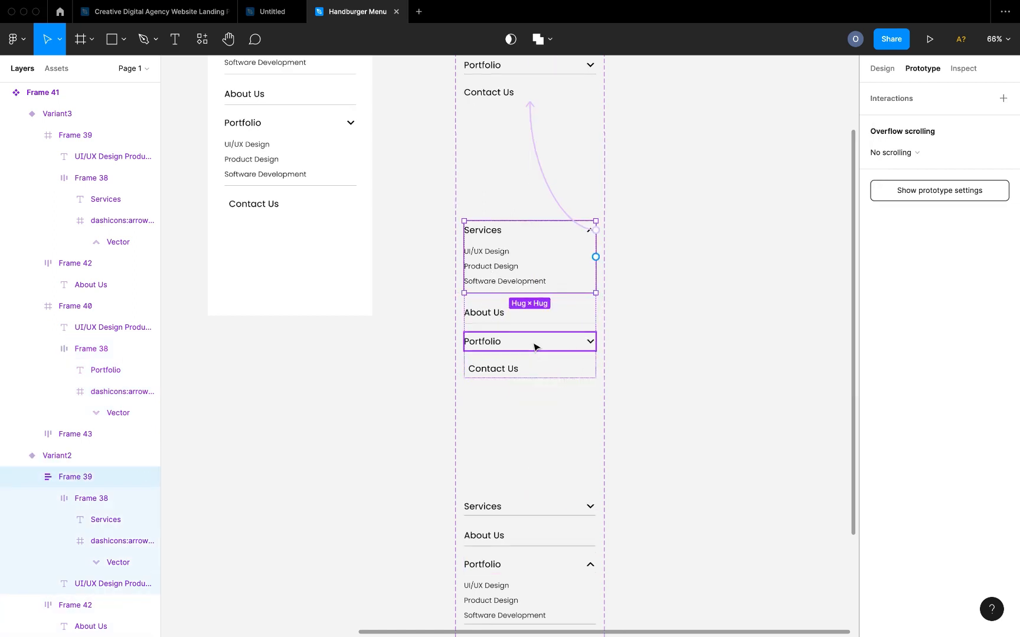
{"action": "left_click", "coordinate": [553, 191]}
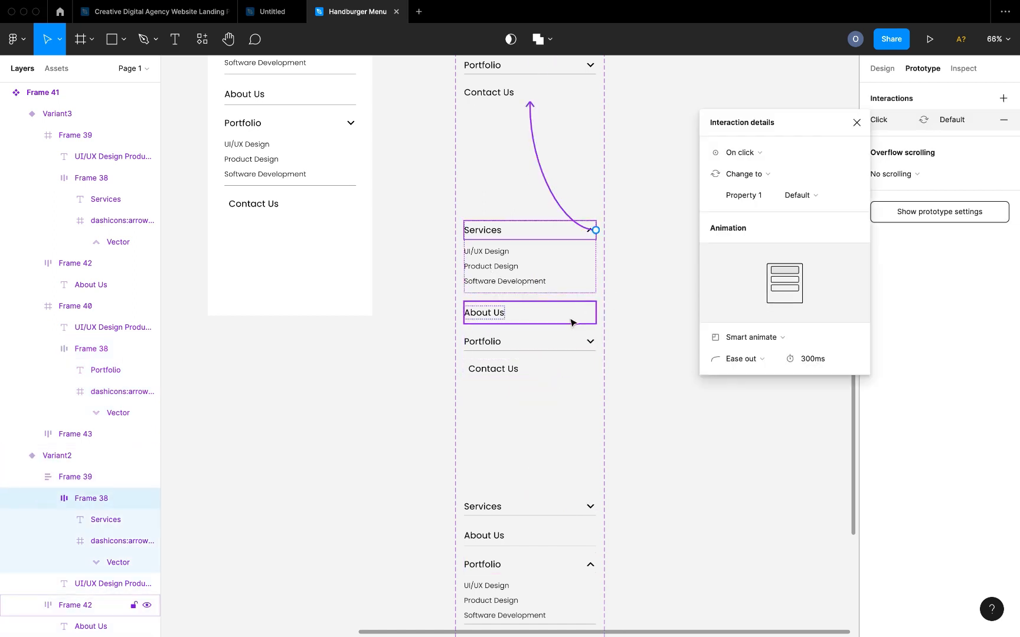
- Review the interaction details of the Default variant's Services and Portfolio connections
{"action": "left_click", "coordinate": [571, 338]}
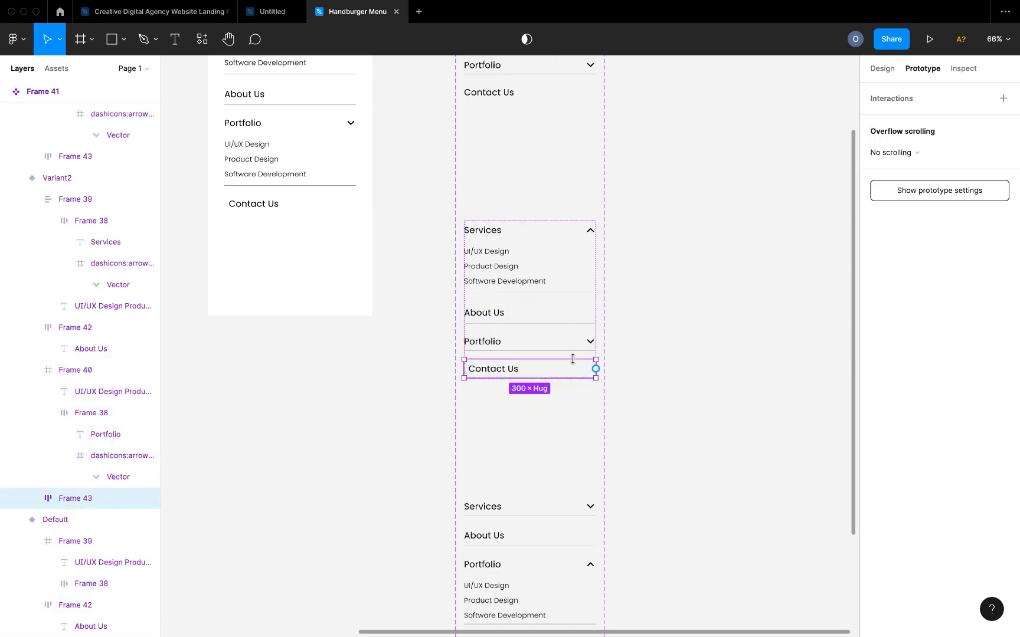
{"action": "scroll", "coordinate": [577, 348], "scroll_direction": "up", "scroll_amount": 8}
{"action": "left_click", "coordinate": [551, 243]}
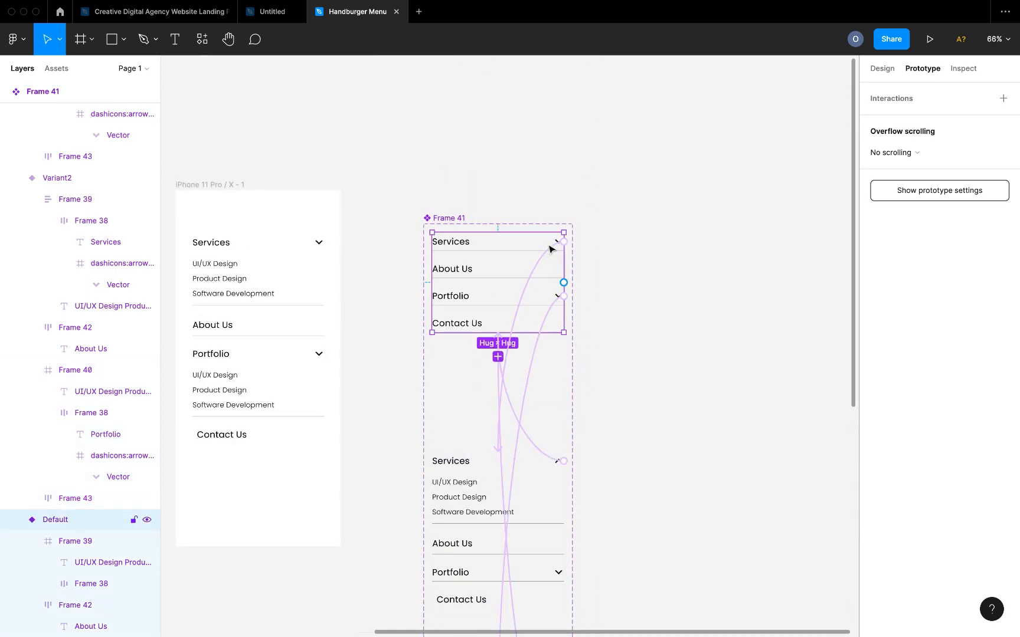
{"action": "left_click", "coordinate": [551, 250]}
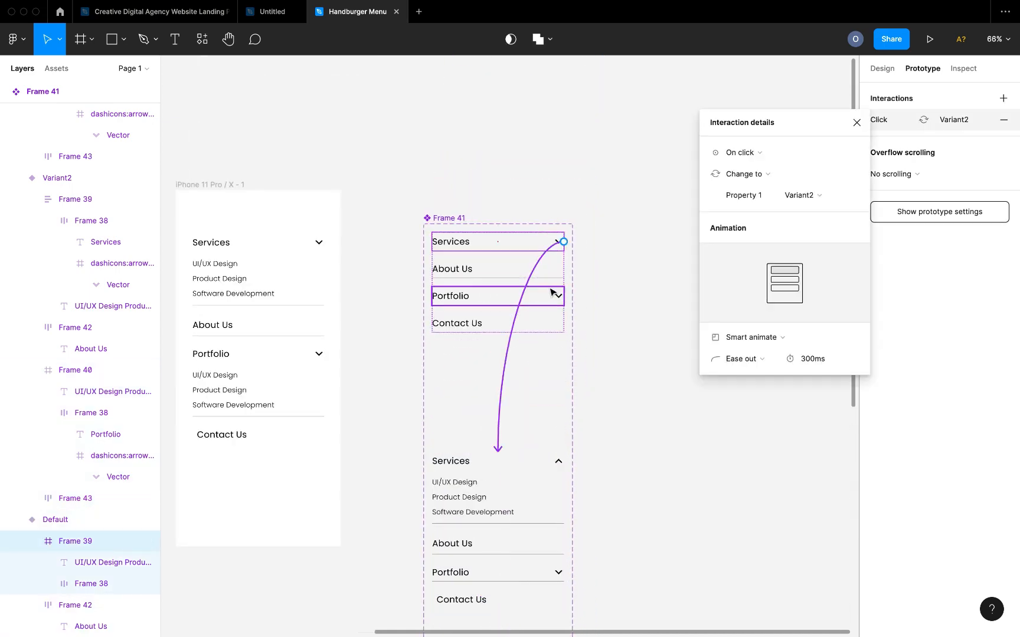
{"action": "left_click", "coordinate": [552, 299]}
{"action": "left_click", "coordinate": [553, 310]}
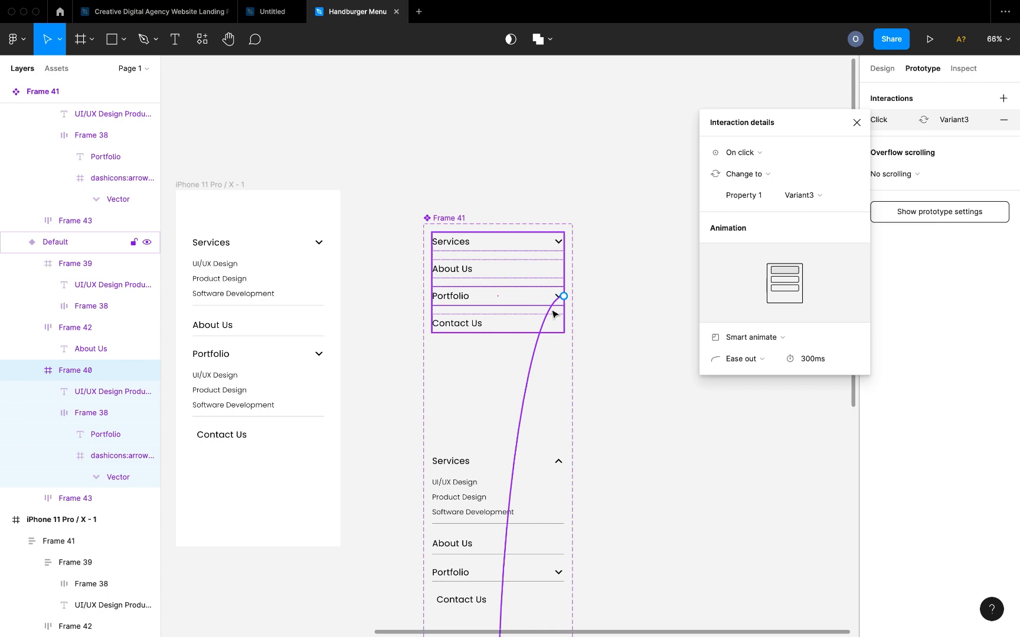
{"action": "left_click", "coordinate": [610, 319]}
- Move the Mobile Responsive frame farther away from the iPhone 11 Pro / X - 1 frame
{"action": "scroll", "coordinate": [610, 319], "scroll_direction": "down", "scroll_amount": 10}
{"action": "scroll", "coordinate": [578, 287], "scroll_direction": "up", "scroll_amount": 5}
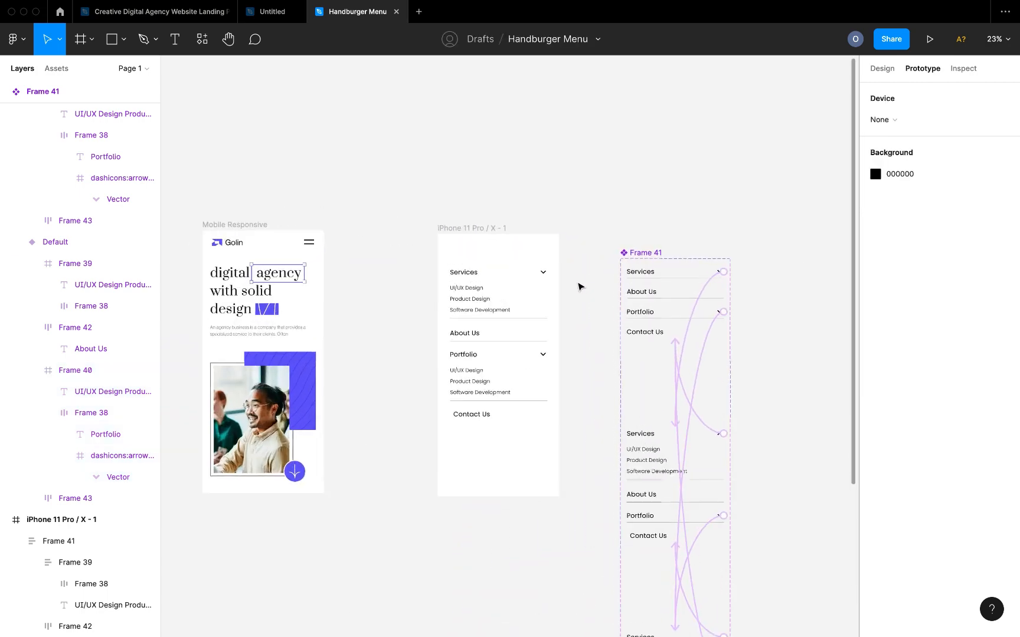
{"action": "left_click", "coordinate": [480, 302]}
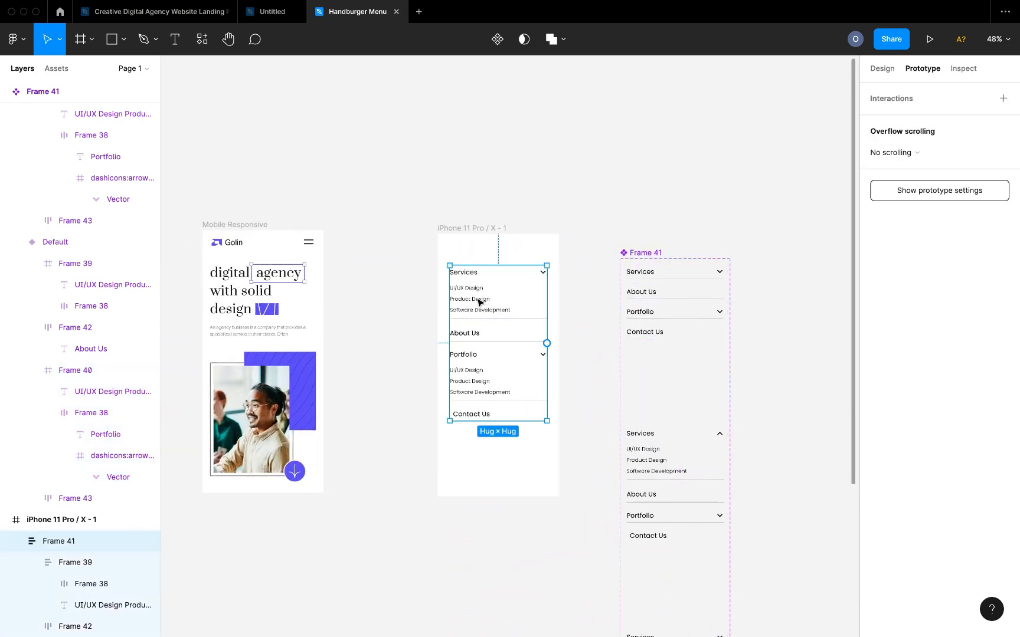
{"action": "scroll", "coordinate": [478, 302], "scroll_direction": "down", "scroll_amount": 3}
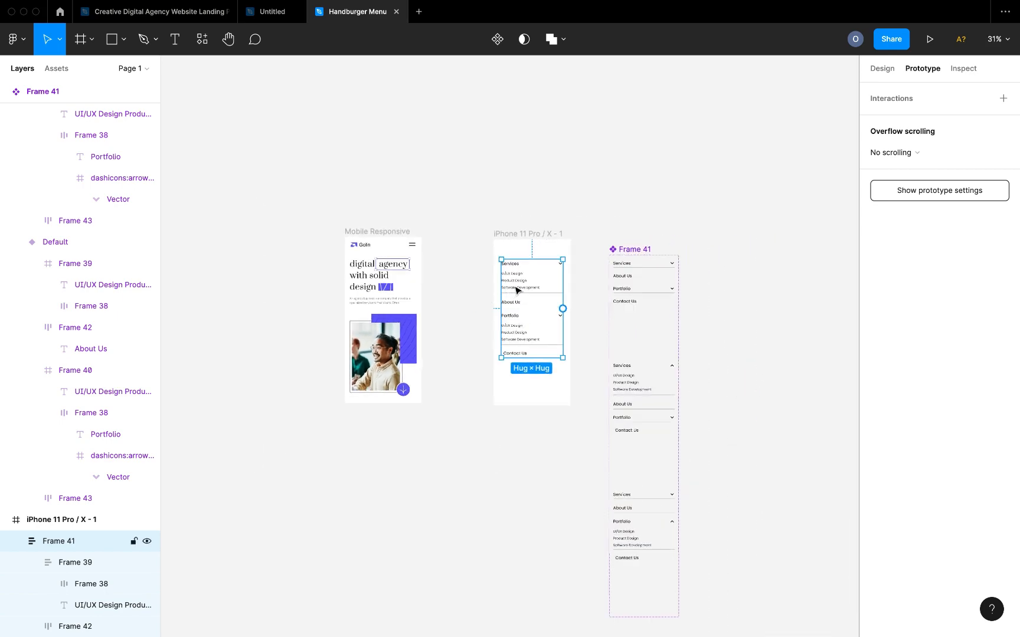
{"action": "scroll", "coordinate": [466, 277], "scroll_direction": "left", "scroll_amount": 3}
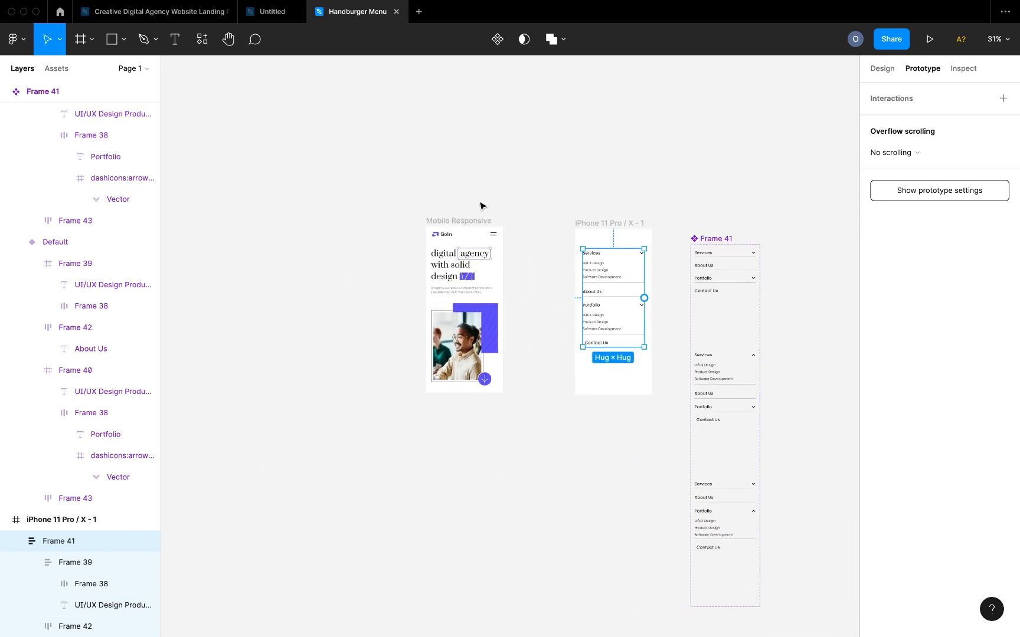
{"action": "left_click", "coordinate": [466, 221]}
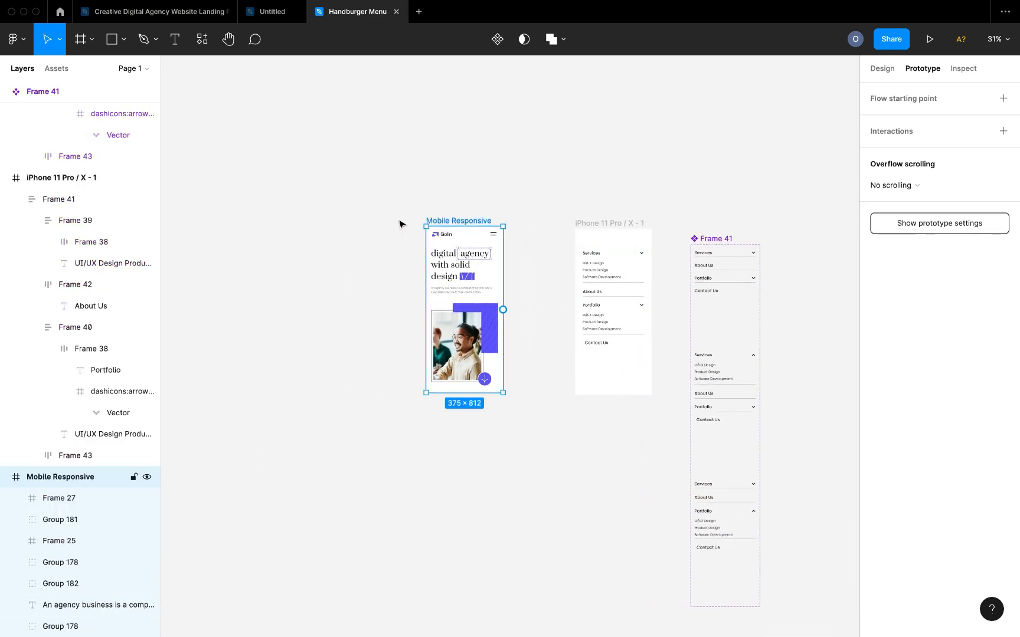
{"action": "left_click_drag", "start_coordinate": [399, 224], "coordinate": [341, 218]}
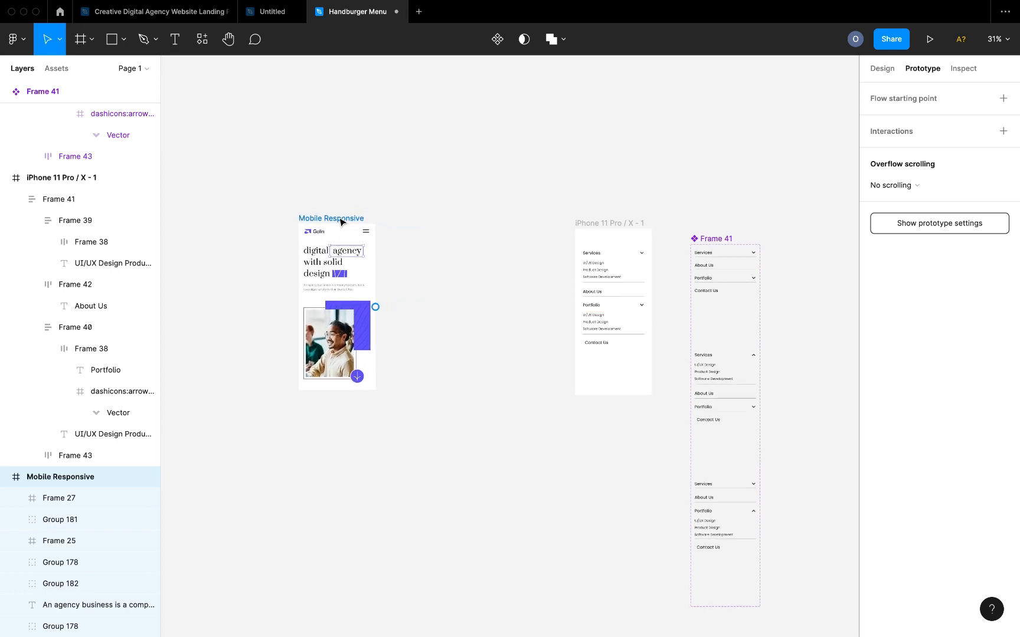
{"action": "scroll", "coordinate": [341, 223], "scroll_direction": "up", "scroll_amount": 5}
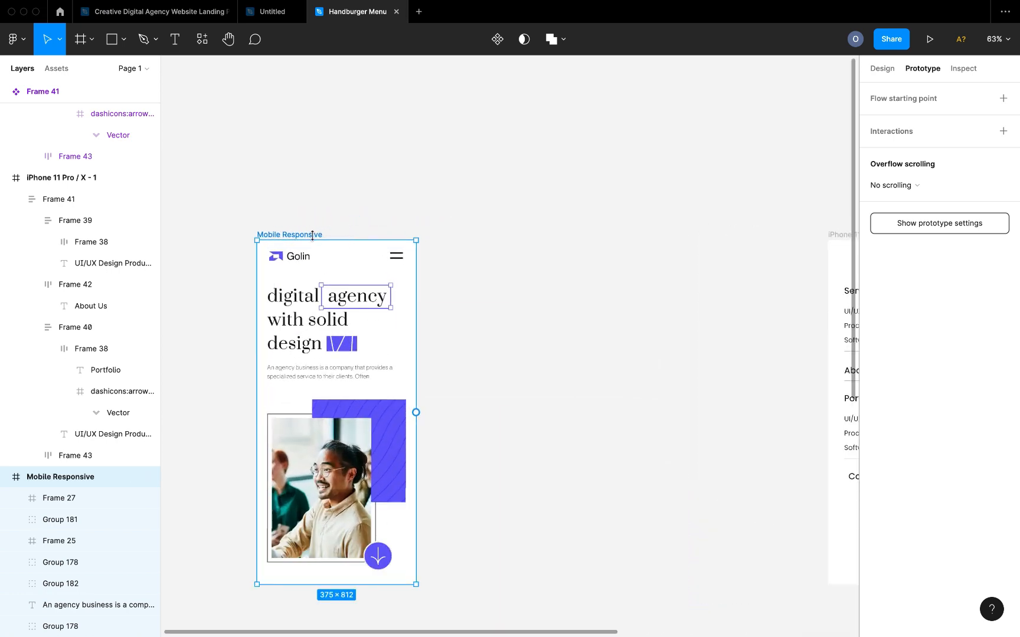
- Move the iPhone 11 Pro / X - 1 frame closer to the Mobile Responsive frame, level with it
{"action": "scroll", "coordinate": [372, 350], "scroll_direction": "down", "scroll_amount": 3}
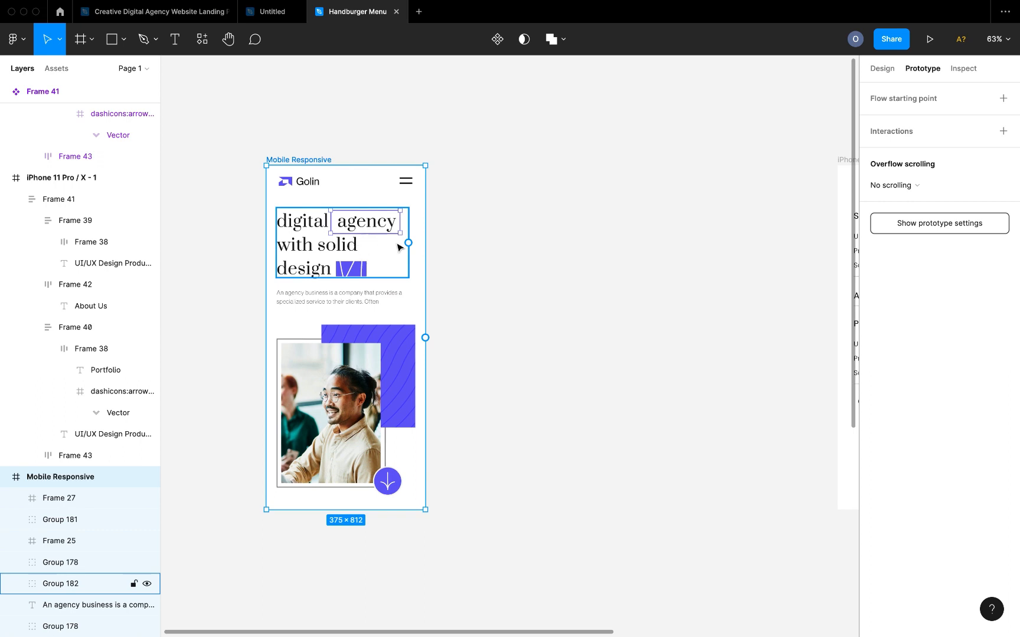
{"action": "scroll", "coordinate": [399, 248], "scroll_direction": "right", "scroll_amount": 3}
{"action": "scroll", "coordinate": [701, 170], "scroll_direction": "right", "scroll_amount": 1}
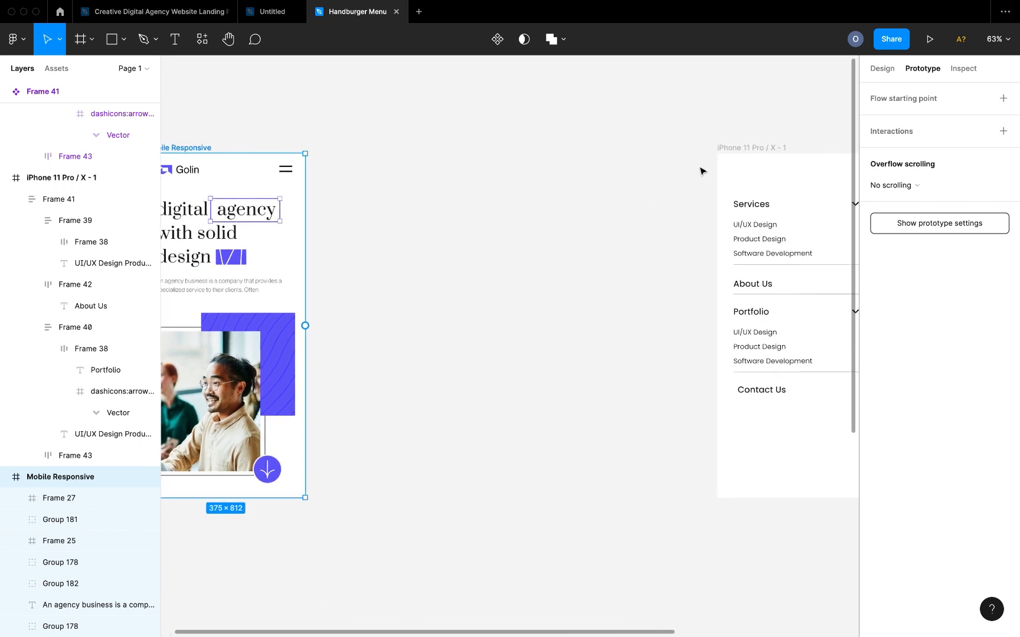
{"action": "left_click", "coordinate": [741, 148]}
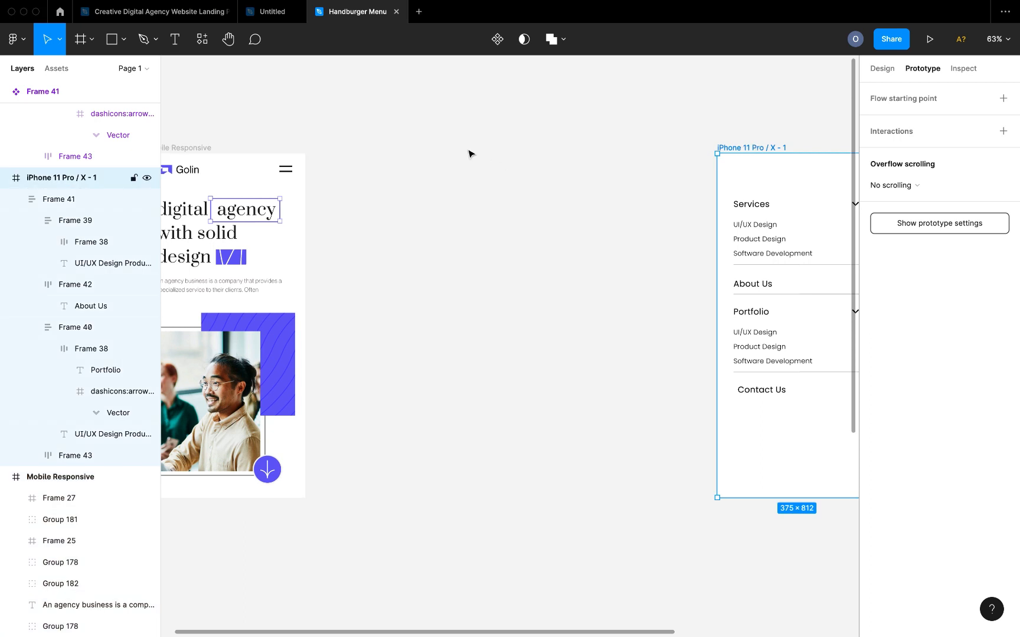
{"action": "left_click_drag", "start_coordinate": [470, 154], "coordinate": [441, 150]}
{"action": "scroll", "coordinate": [326, 173], "scroll_direction": "left", "scroll_amount": 3}
{"action": "scroll", "coordinate": [326, 173], "scroll_direction": "up", "scroll_amount": 1}
- Ungroup the Mobile Responsive header so the Golin logo and the hamburger icon are separate objects
{"action": "left_click", "coordinate": [377, 202]}
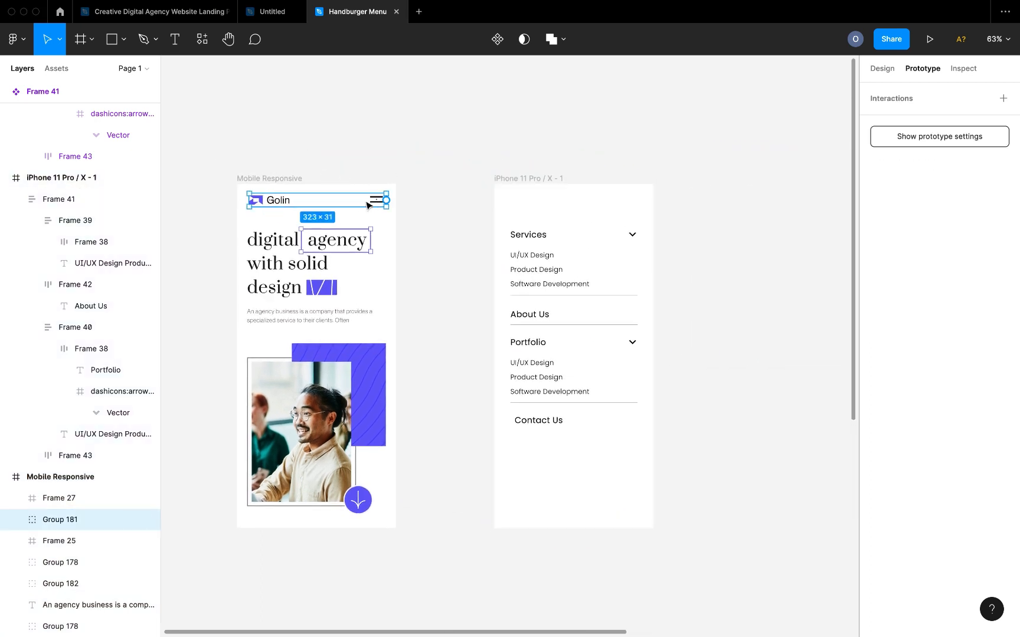
{"action": "right_click", "coordinate": [298, 203]}
{"action": "left_click", "coordinate": [344, 360]}
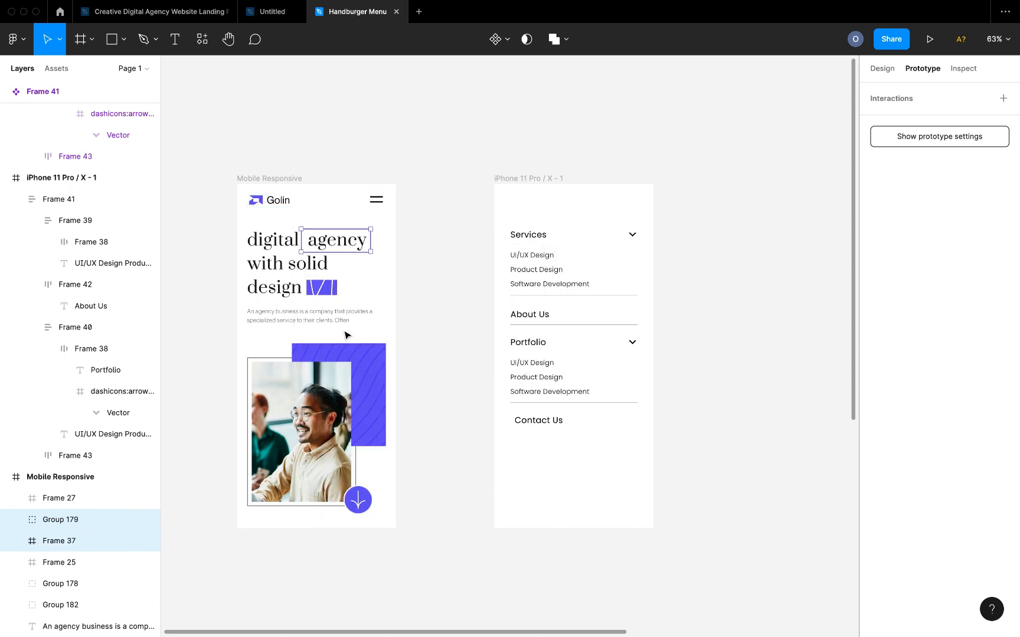
- Copy the Golin logo and the hamburger icon from Mobile Responsive into the iPhone 11 Pro / X - 1 frame
{"action": "left_click", "coordinate": [376, 199]}
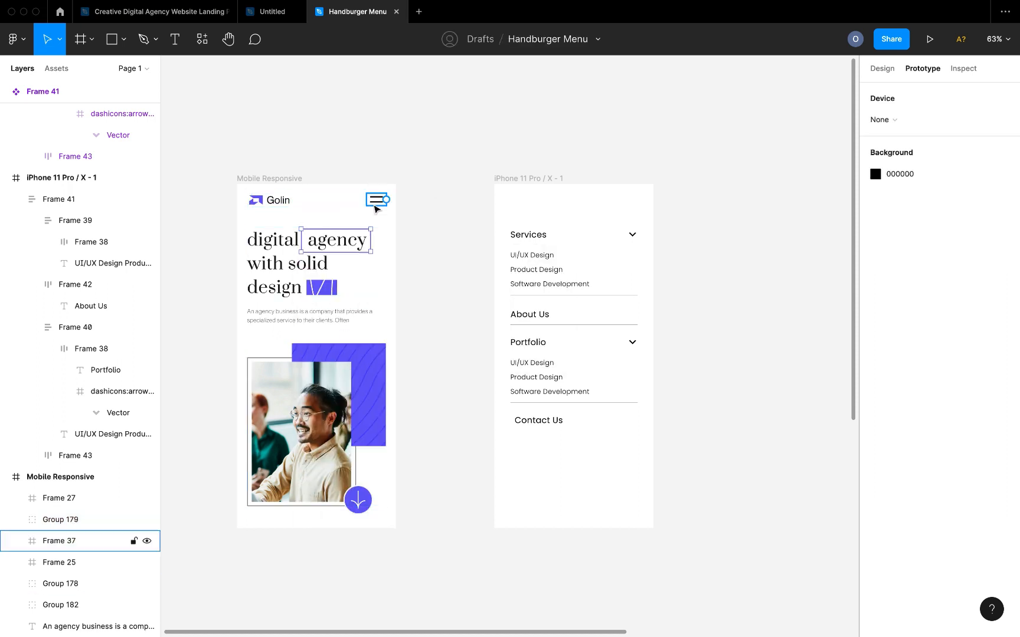
{"action": "left_click", "coordinate": [286, 201]}
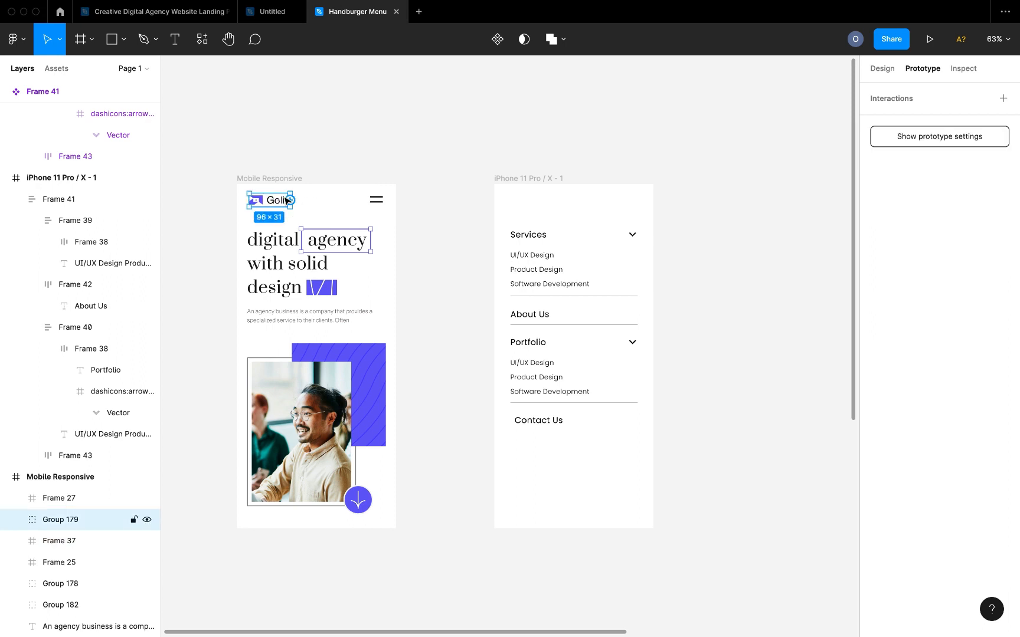
{"action": "left_click", "coordinate": [522, 179]}
{"action": "key", "text": "super+v"}
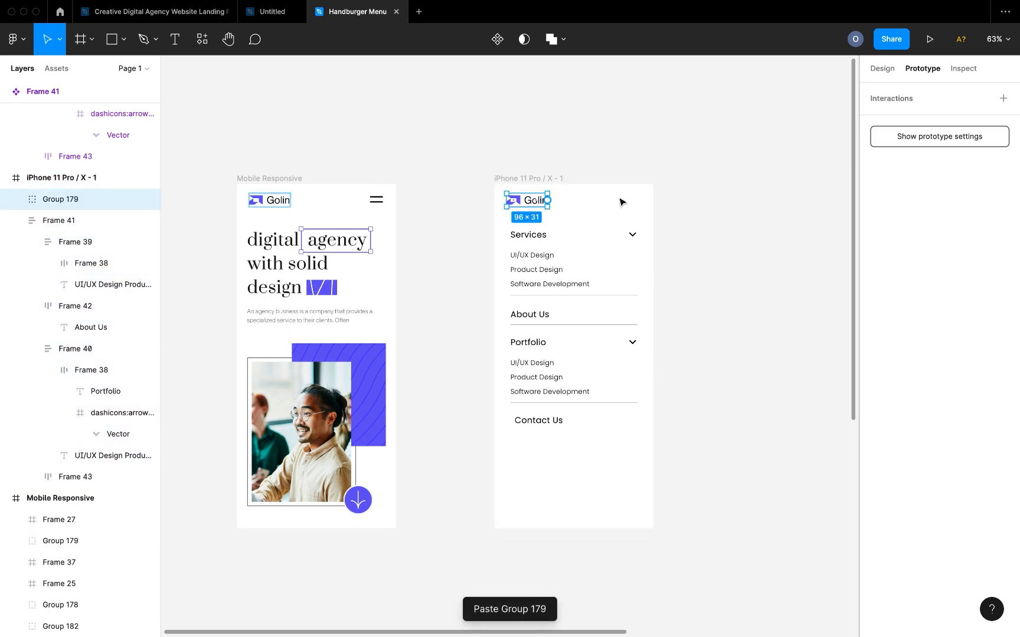
{"action": "left_click", "coordinate": [382, 202]}
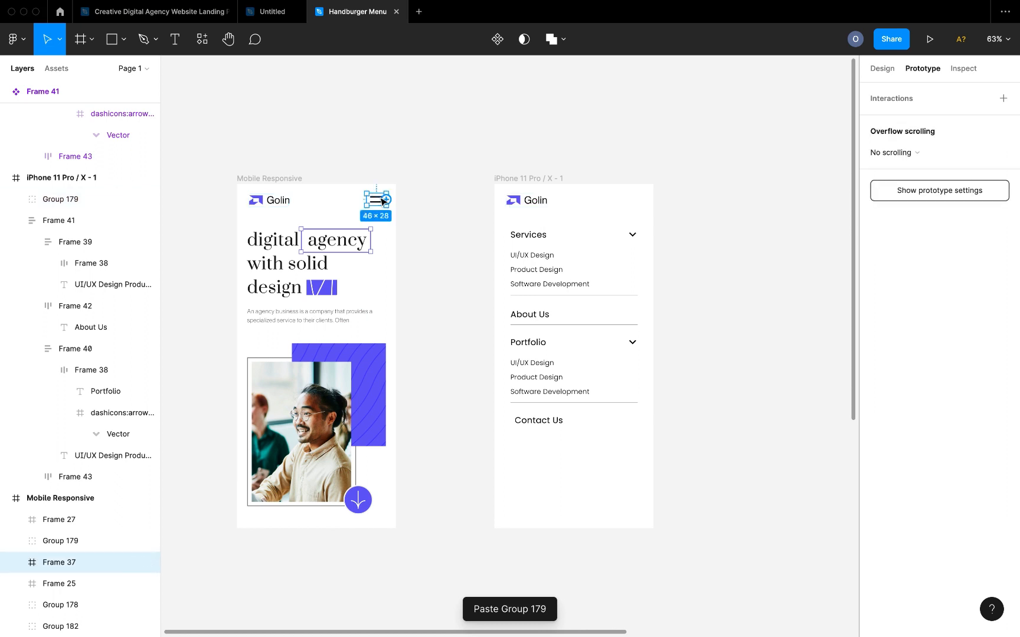
{"action": "left_click", "coordinate": [502, 179]}
{"action": "key", "text": "super+v"}
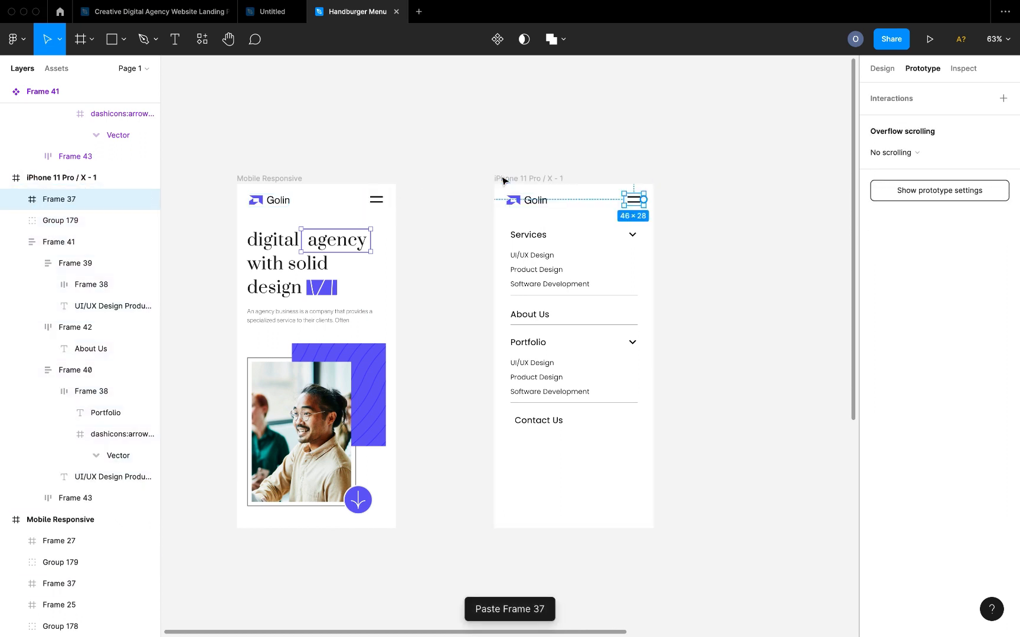
- Replace the static menu in the iPhone 11 Pro / X - 1 frame with a copy of Frame 41's Default variant
{"action": "scroll", "coordinate": [658, 210], "scroll_direction": "right", "scroll_amount": 5}
{"action": "scroll", "coordinate": [658, 209], "scroll_direction": "down", "scroll_amount": 3}
{"action": "scroll", "coordinate": [658, 209], "scroll_direction": "right", "scroll_amount": 5}
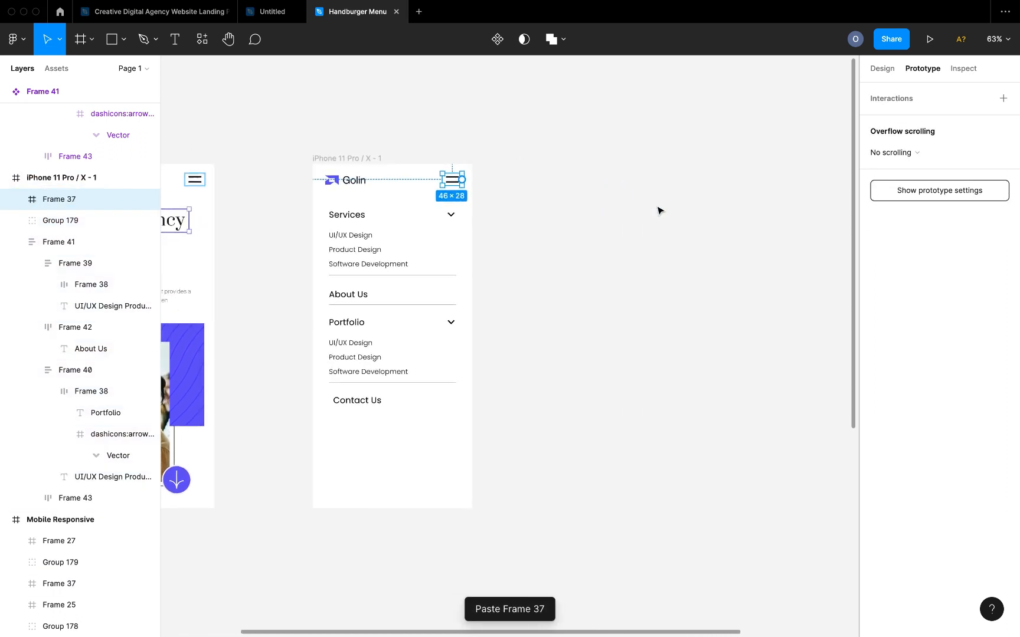
{"action": "scroll", "coordinate": [693, 228], "scroll_direction": "down", "scroll_amount": 5}
{"action": "left_click", "coordinate": [815, 246]}
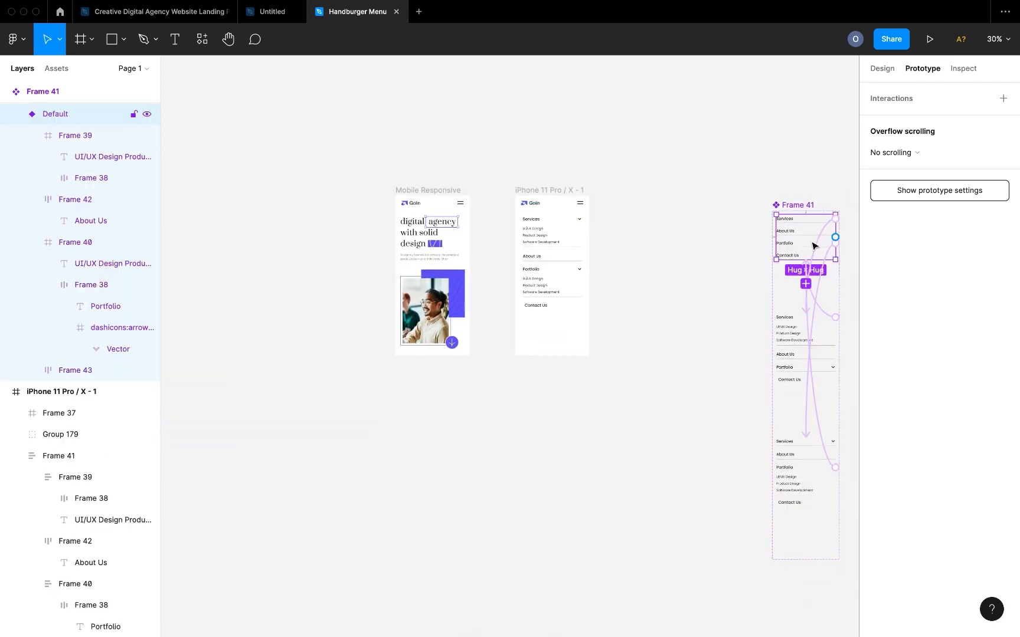
{"action": "scroll", "coordinate": [543, 255], "scroll_direction": "up", "scroll_amount": 2}
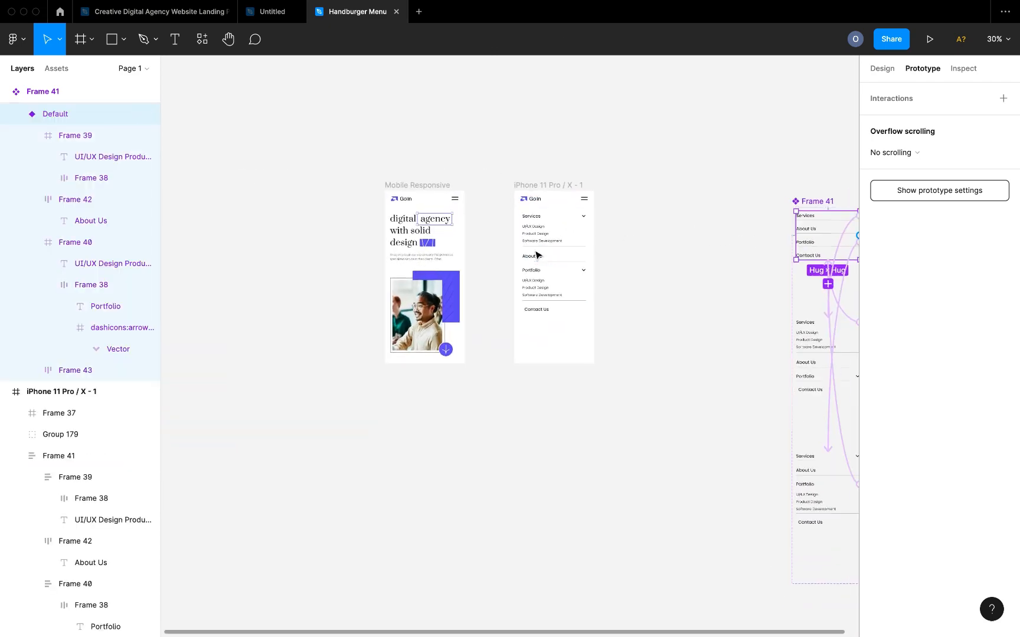
{"action": "left_click", "coordinate": [543, 255]}
{"action": "scroll", "coordinate": [542, 255], "scroll_direction": "up", "scroll_amount": 6}
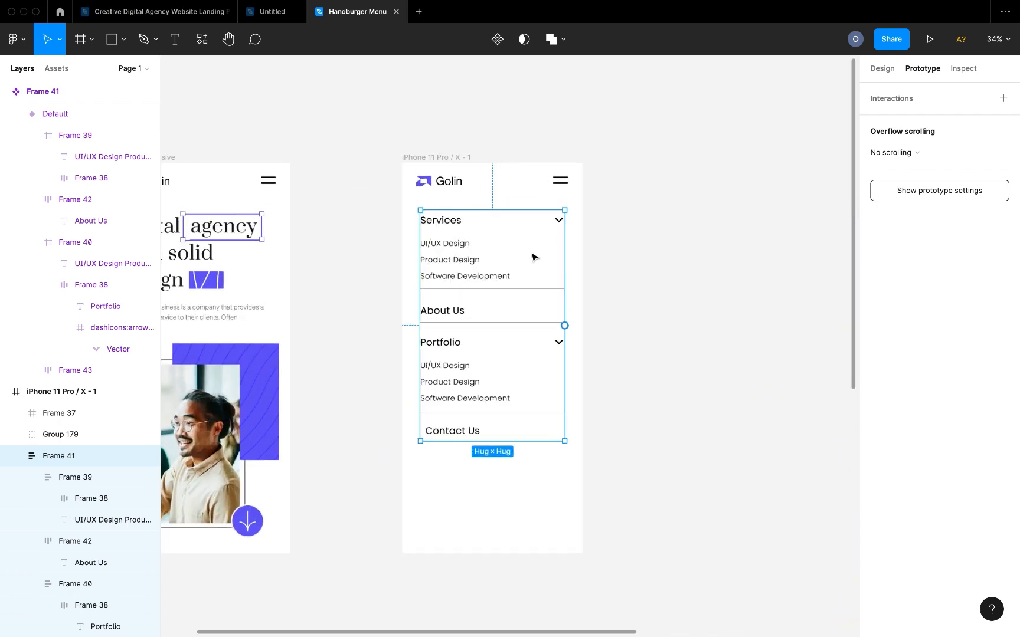
{"action": "right_click", "coordinate": [494, 267]}
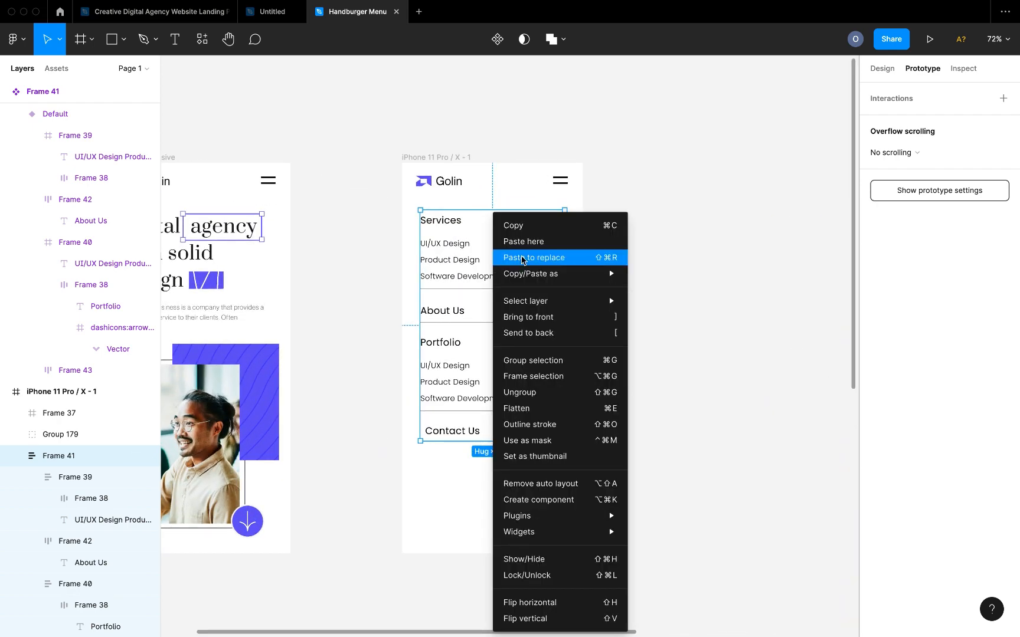
{"action": "left_click", "coordinate": [582, 260]}
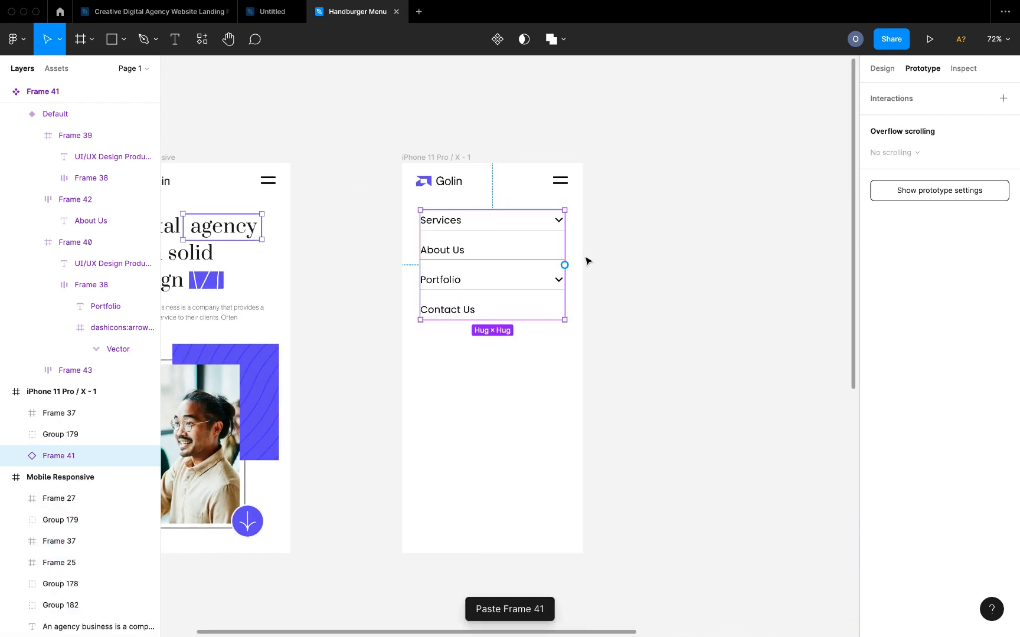
{"action": "left_click", "coordinate": [649, 238]}
- Rotate the upper line of the hamburger icon in the iPhone 11 Pro / X - 1 frame to 45°
{"action": "scroll", "coordinate": [362, 195], "scroll_direction": "left", "scroll_amount": 5}
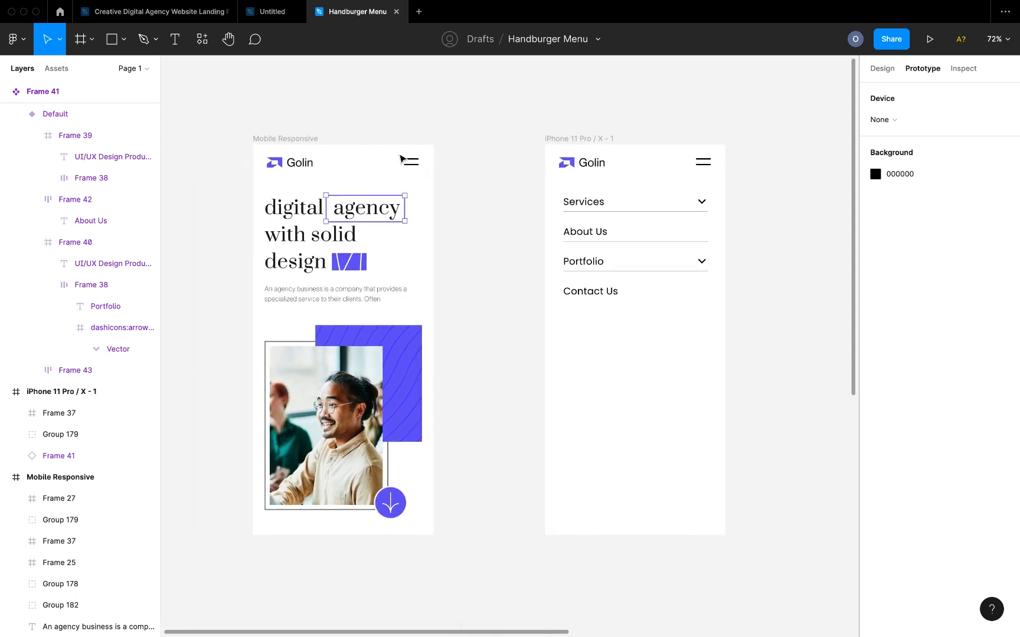
{"action": "left_click", "coordinate": [412, 166]}
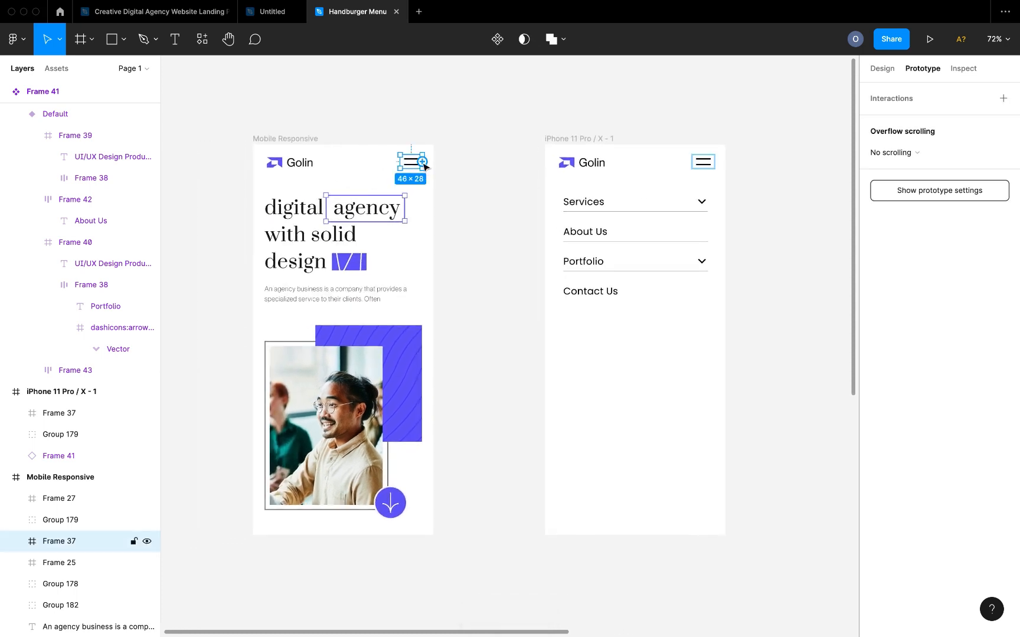
{"action": "scroll", "coordinate": [712, 163], "scroll_direction": "up", "scroll_amount": 10}
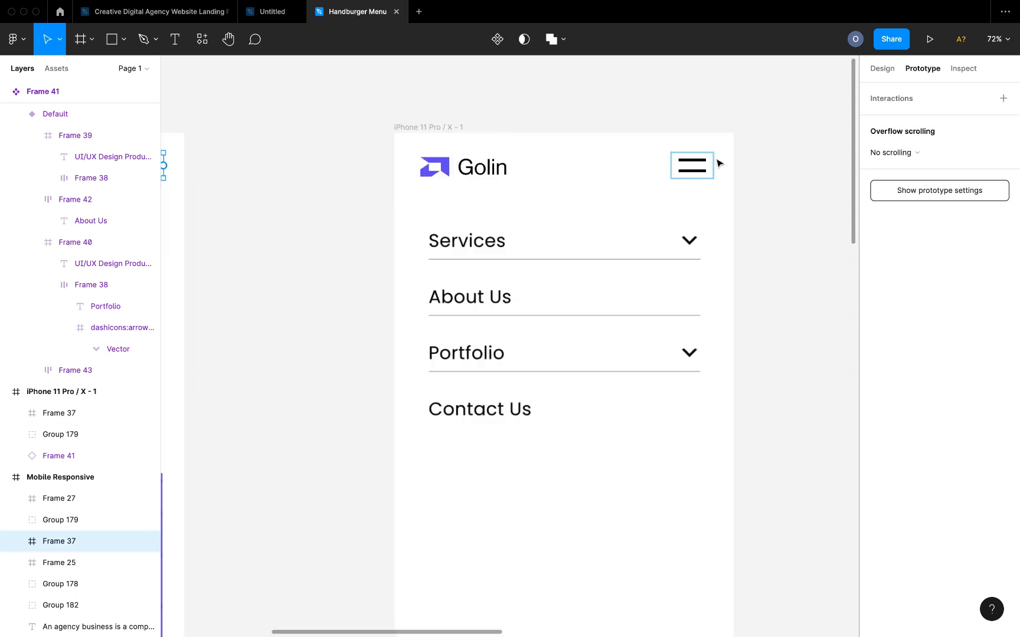
{"action": "left_click", "coordinate": [660, 196]}
{"action": "double_click", "coordinate": [660, 195]}
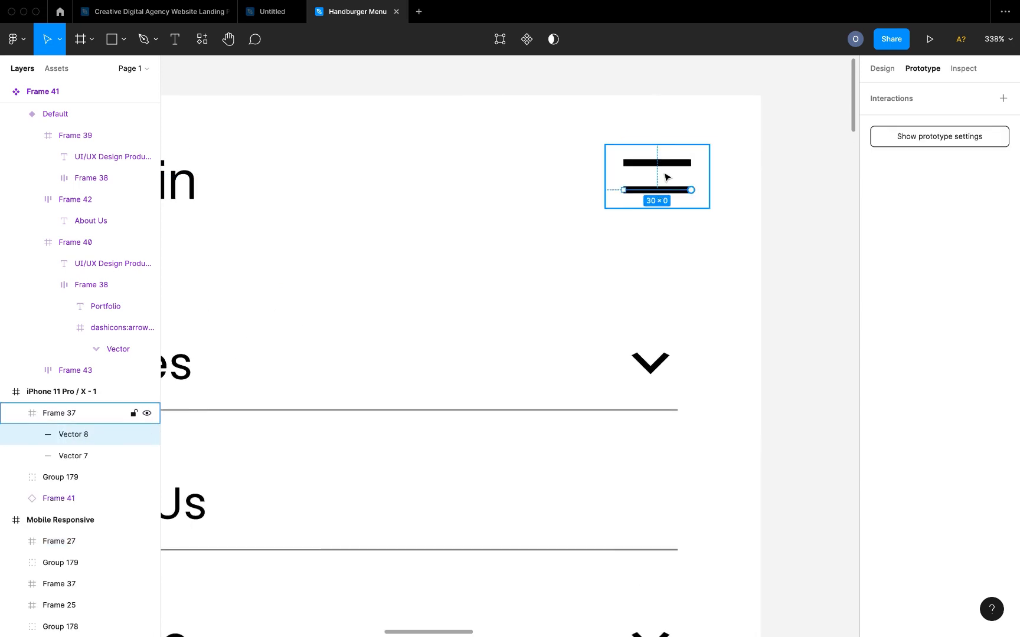
{"action": "scroll", "coordinate": [664, 173], "scroll_direction": "up", "scroll_amount": 5}
{"action": "key", "text": "Escape"}
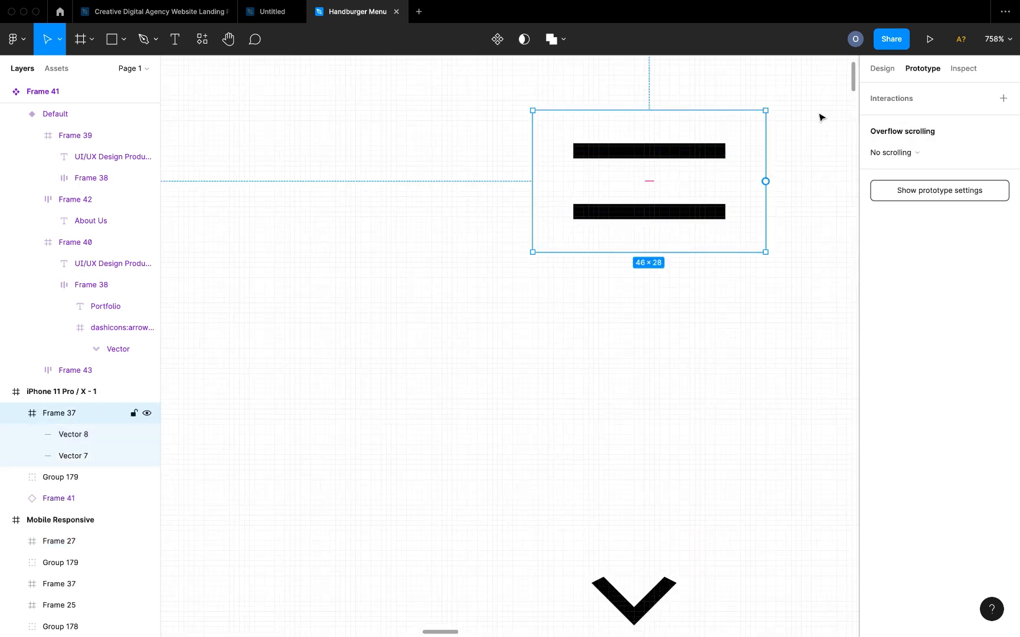
{"action": "left_click", "coordinate": [883, 70]}
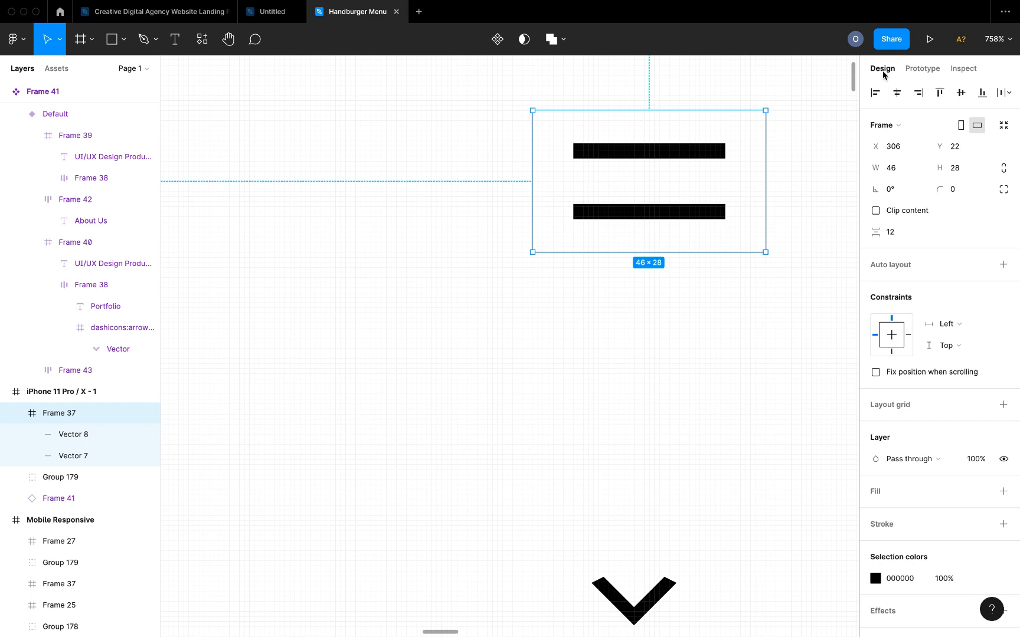
{"action": "left_click", "coordinate": [670, 159]}
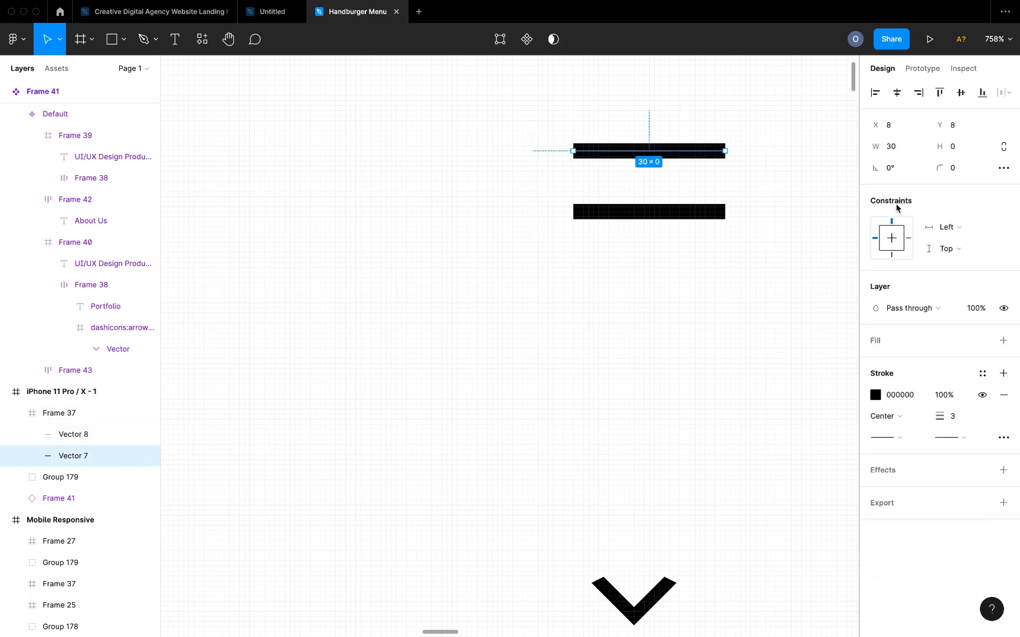
{"action": "left_click", "coordinate": [896, 171]}
{"action": "key", "text": "Return"}
- Rotate the lower line of the iPhone 11 Pro / X - 1 hamburger icon to -45°
{"action": "left_click", "coordinate": [699, 211]}
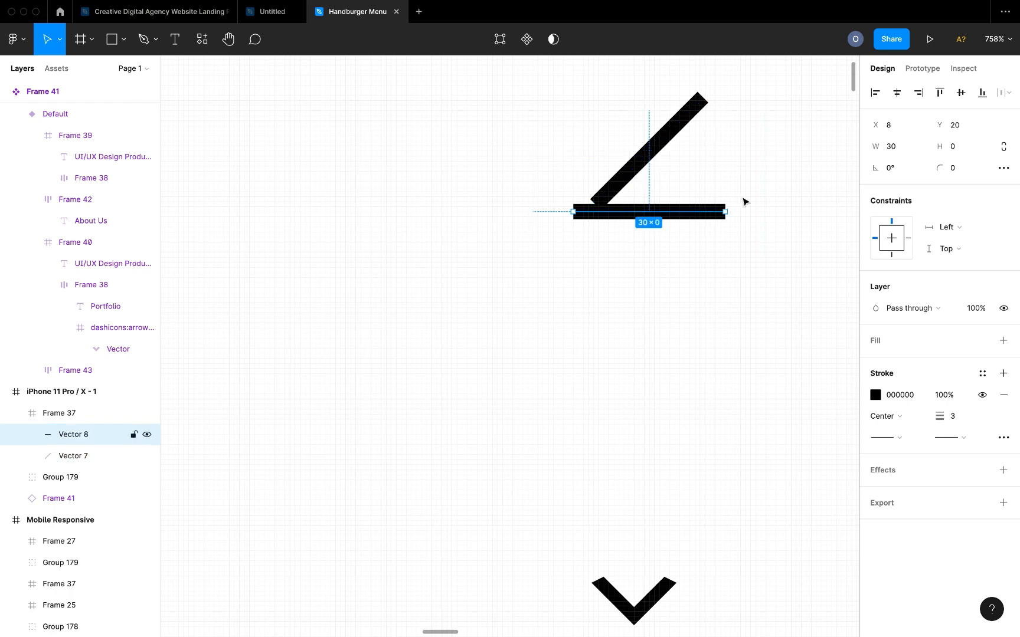
{"action": "left_click", "coordinate": [903, 173]}
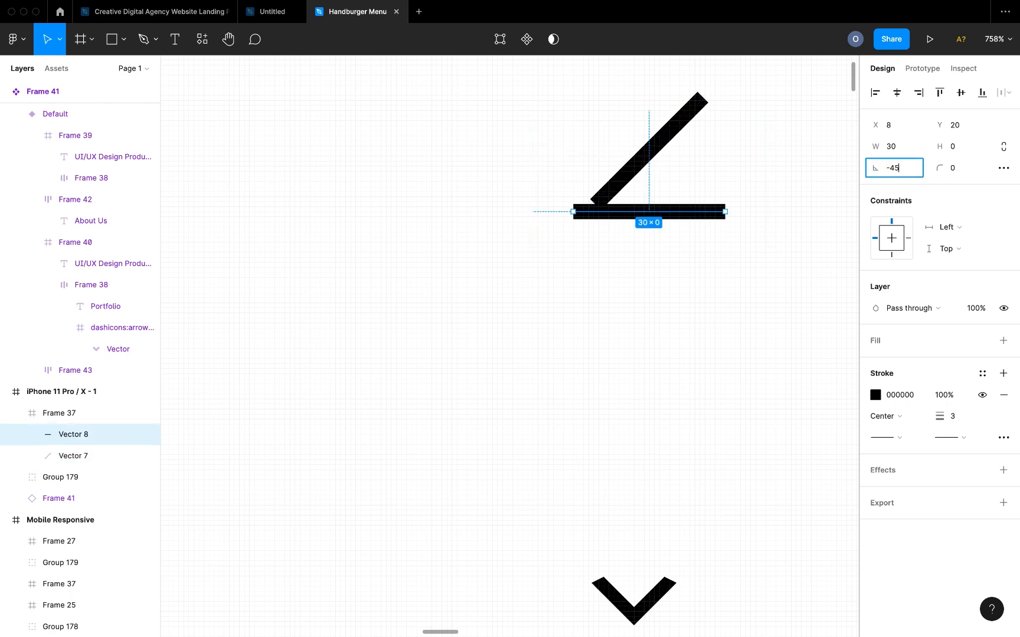
{"action": "key", "text": "Return"}
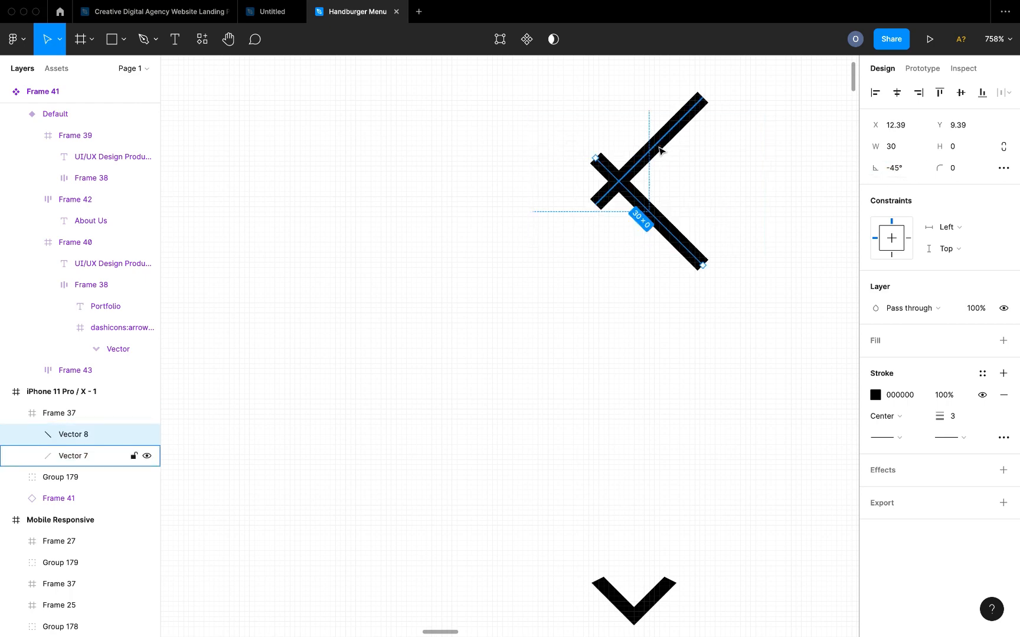
- Align the vertical centers of the two rotated lines so they cross as a close icon
{"action": "left_click", "coordinate": [659, 150], "text": "shift"}
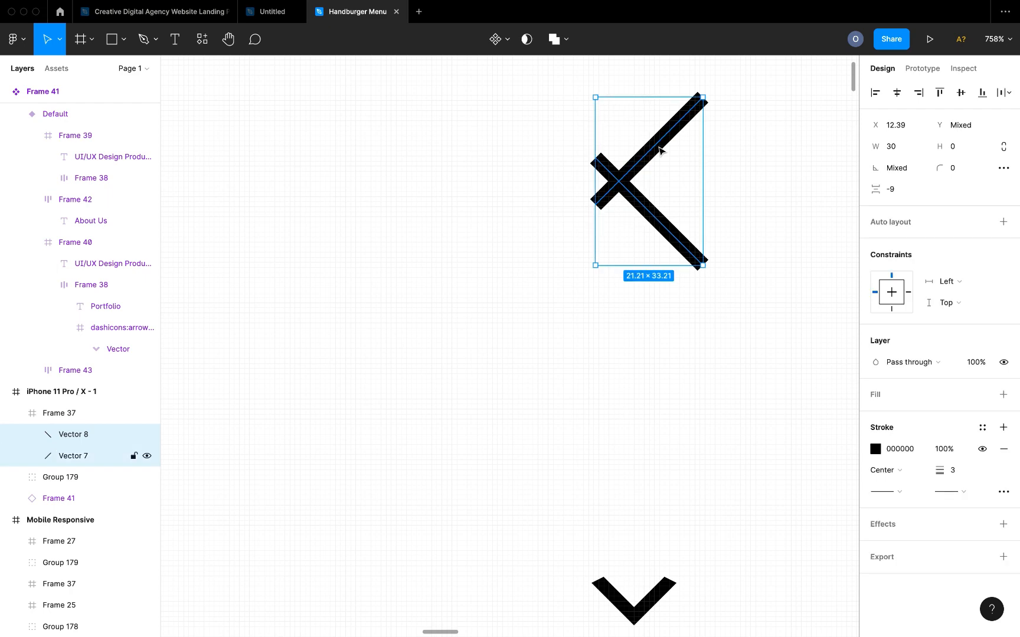
{"action": "left_click", "coordinate": [961, 93]}
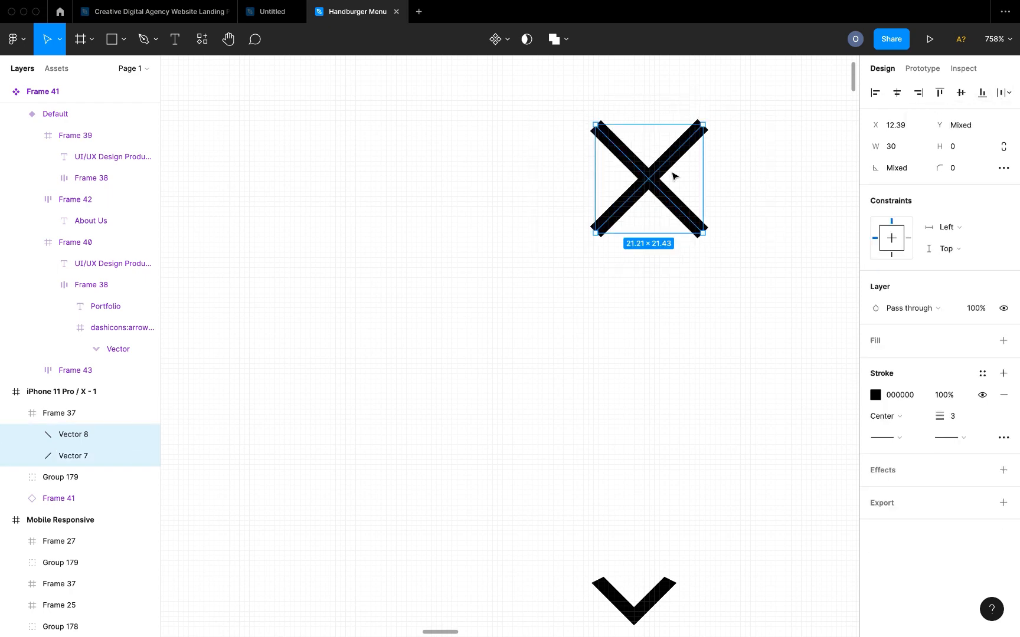
{"action": "scroll", "coordinate": [673, 176], "scroll_direction": "down", "scroll_amount": 10}
{"action": "left_click", "coordinate": [584, 122]}
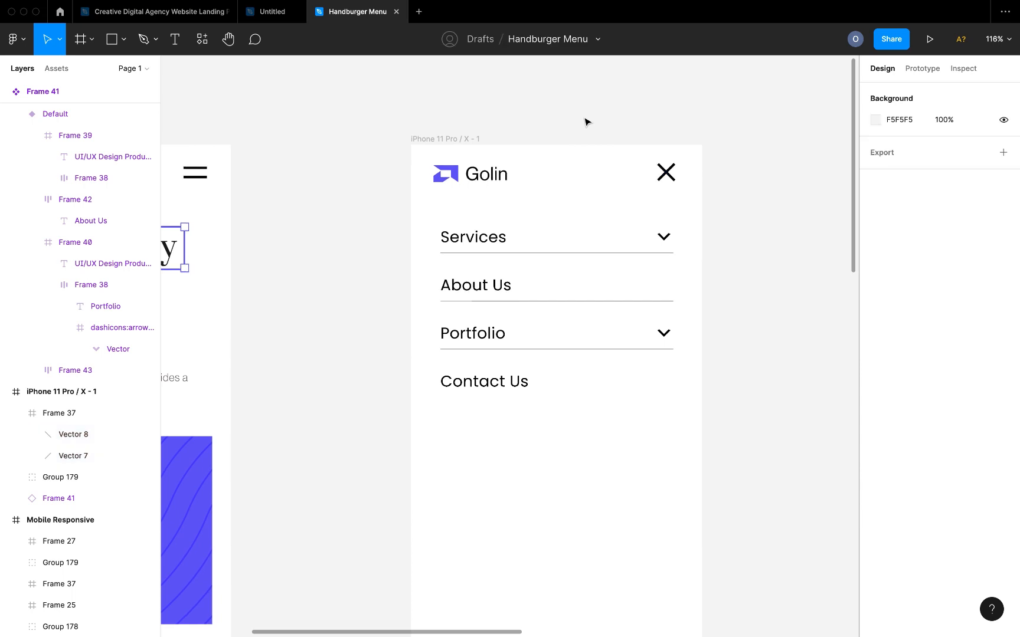
- Link the Mobile Responsive hamburger icon to the iPhone 11 Pro / X - 1 frame with an on-click Navigate to interaction using Smart animate
{"action": "scroll", "coordinate": [584, 121], "scroll_direction": "down", "scroll_amount": 5}
{"action": "scroll", "coordinate": [485, 141], "scroll_direction": "left", "scroll_amount": 1}
{"action": "left_click", "coordinate": [473, 142]}
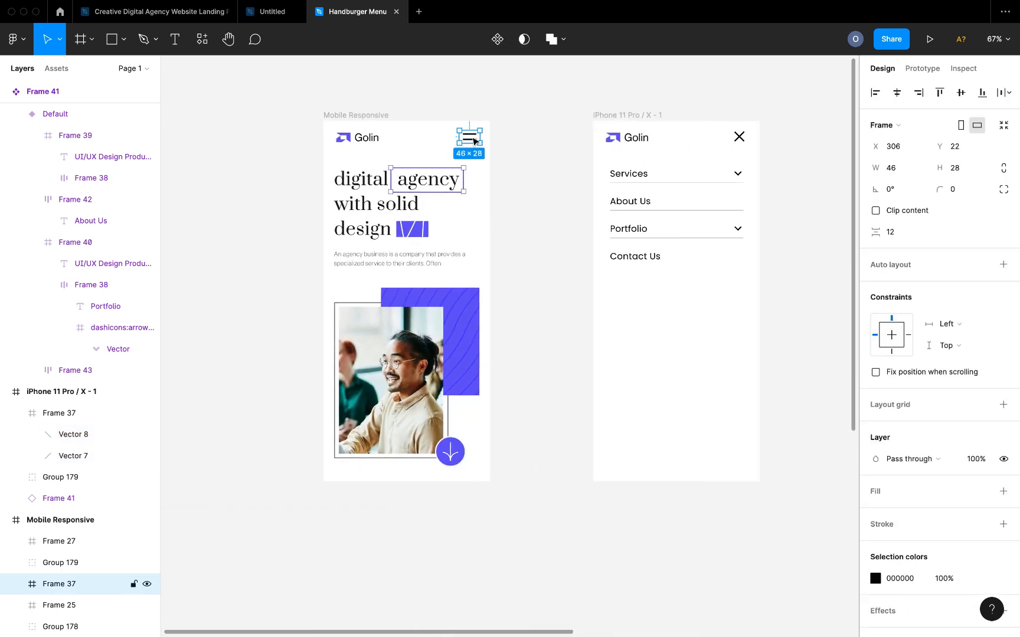
{"action": "left_click", "coordinate": [922, 68]}
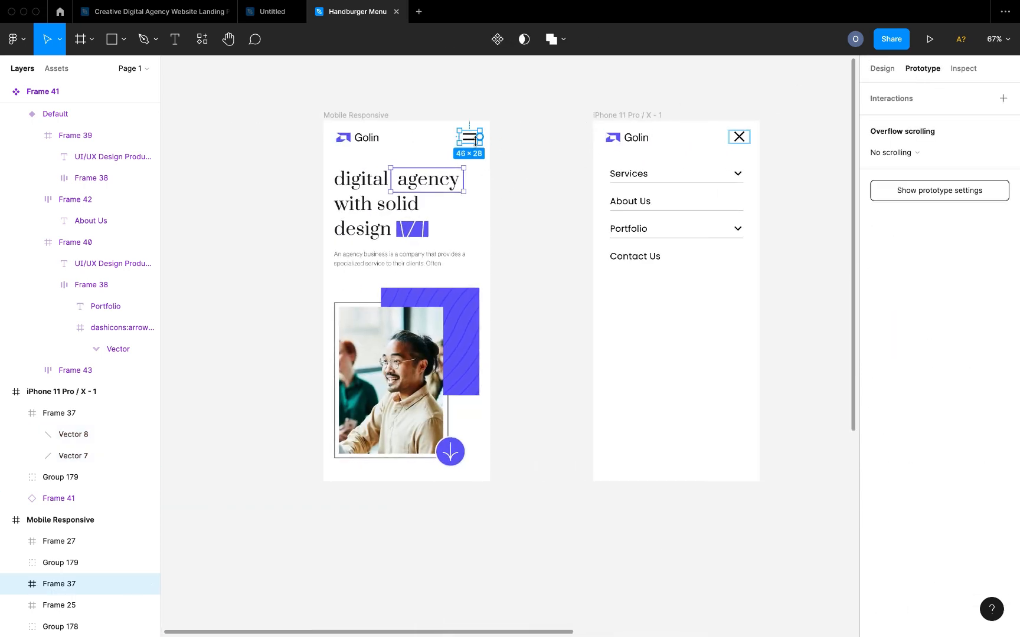
{"action": "left_click_drag", "start_coordinate": [480, 141], "coordinate": [617, 160]}
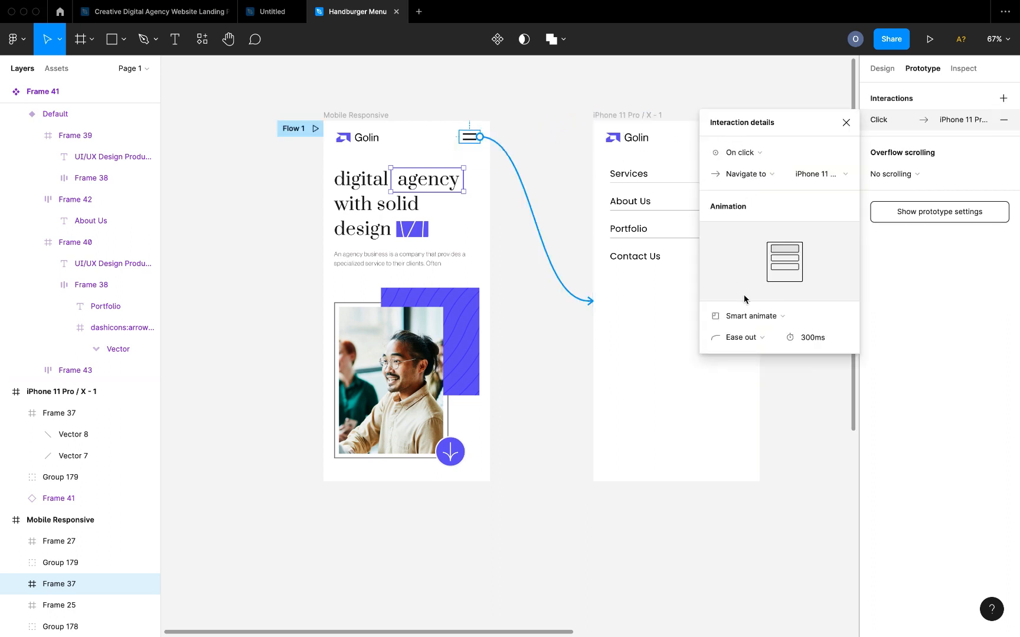
- Try Dissolve as the hamburger link's animation and return it to Smart animate
{"action": "left_click", "coordinate": [748, 318]}
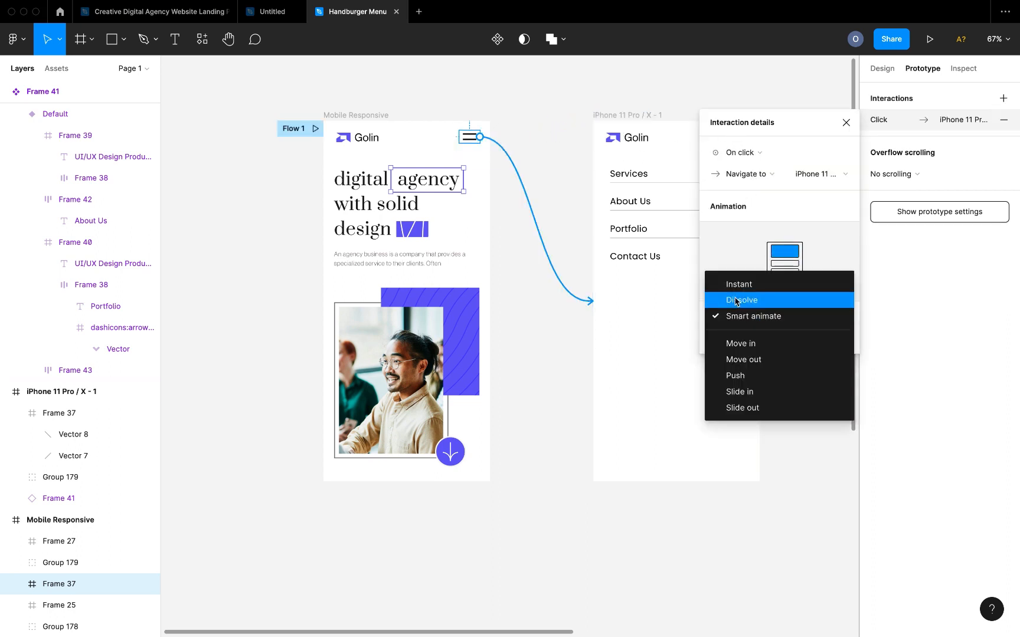
{"action": "left_click", "coordinate": [736, 301]}
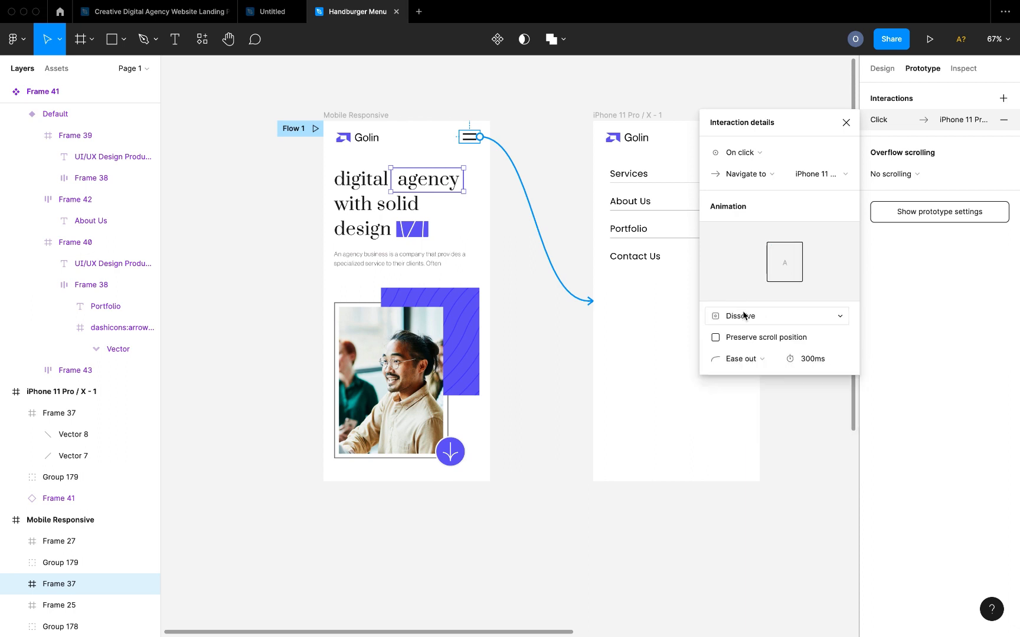
{"action": "left_click", "coordinate": [743, 316]}
{"action": "left_click", "coordinate": [746, 332]}
- Link the close icon in the iPhone 11 Pro / X - 1 frame back to the Mobile Responsive frame on click
{"action": "scroll", "coordinate": [654, 332], "scroll_direction": "right", "scroll_amount": 4}
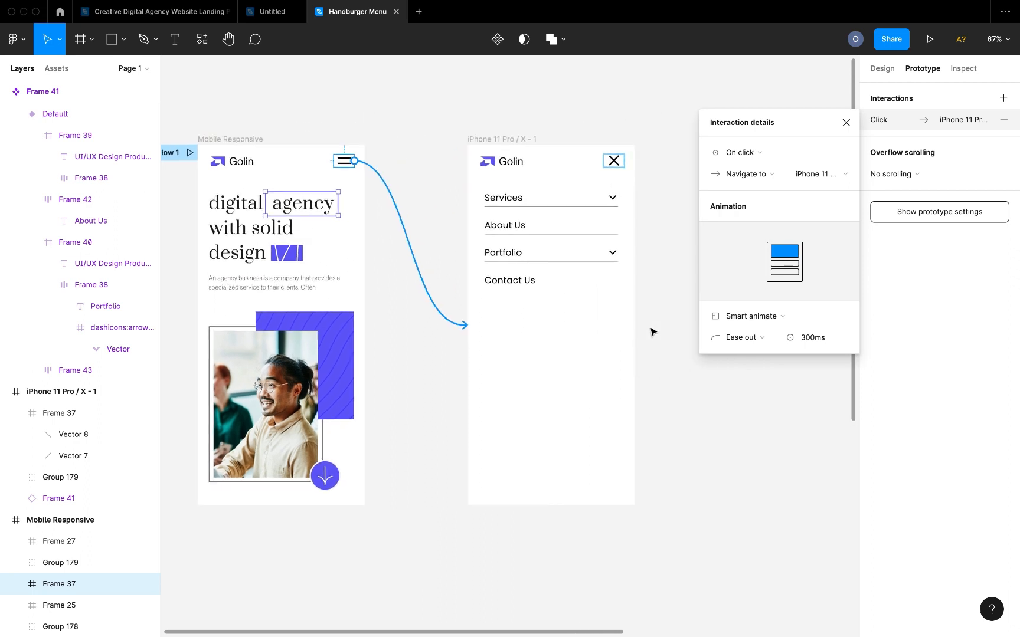
{"action": "scroll", "coordinate": [653, 332], "scroll_direction": "right", "scroll_amount": 2}
{"action": "left_click", "coordinate": [572, 165]}
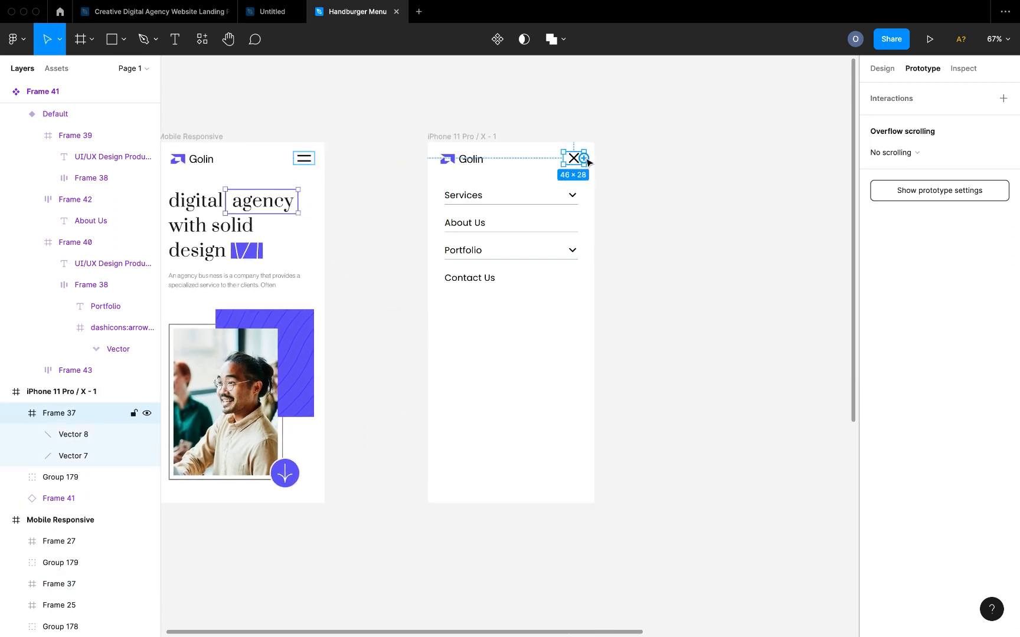
{"action": "left_click_drag", "start_coordinate": [584, 159], "coordinate": [311, 227]}
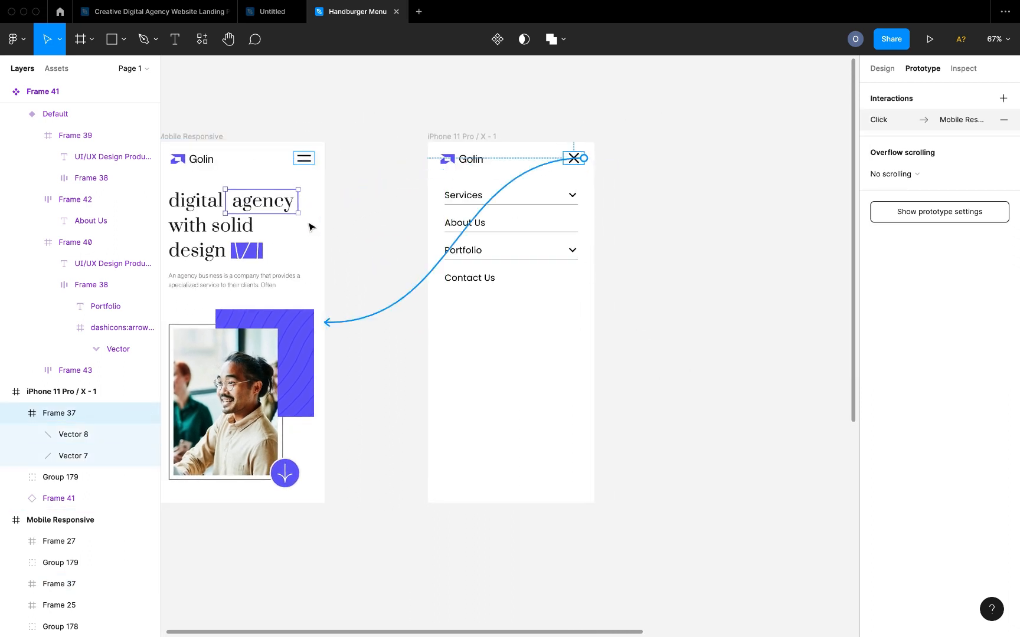
{"action": "left_click", "coordinate": [846, 123]}
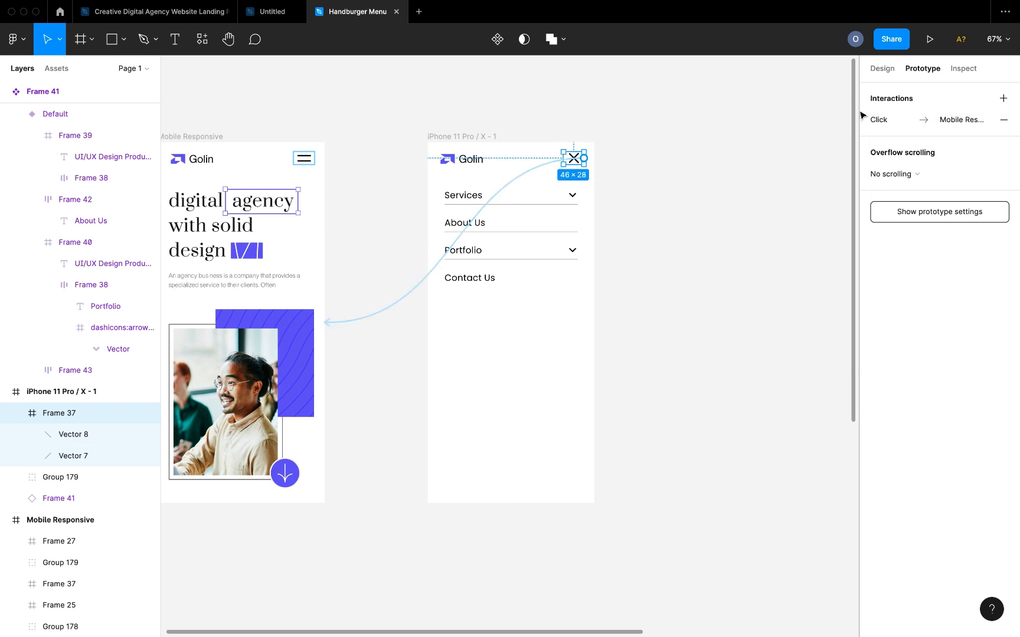
- Preview the prototype from the Mobile Responsive frame, scaled to fit the screen, and test the hamburger icon
{"action": "scroll", "coordinate": [473, 107], "scroll_direction": "left", "scroll_amount": 5}
{"action": "left_click", "coordinate": [352, 125]}
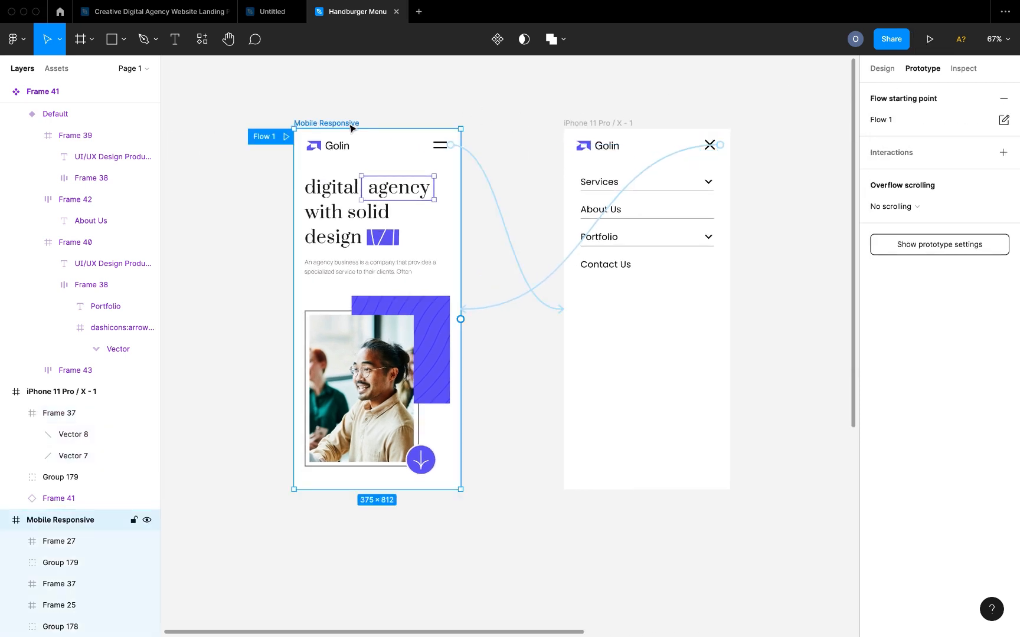
{"action": "left_click", "coordinate": [928, 40]}
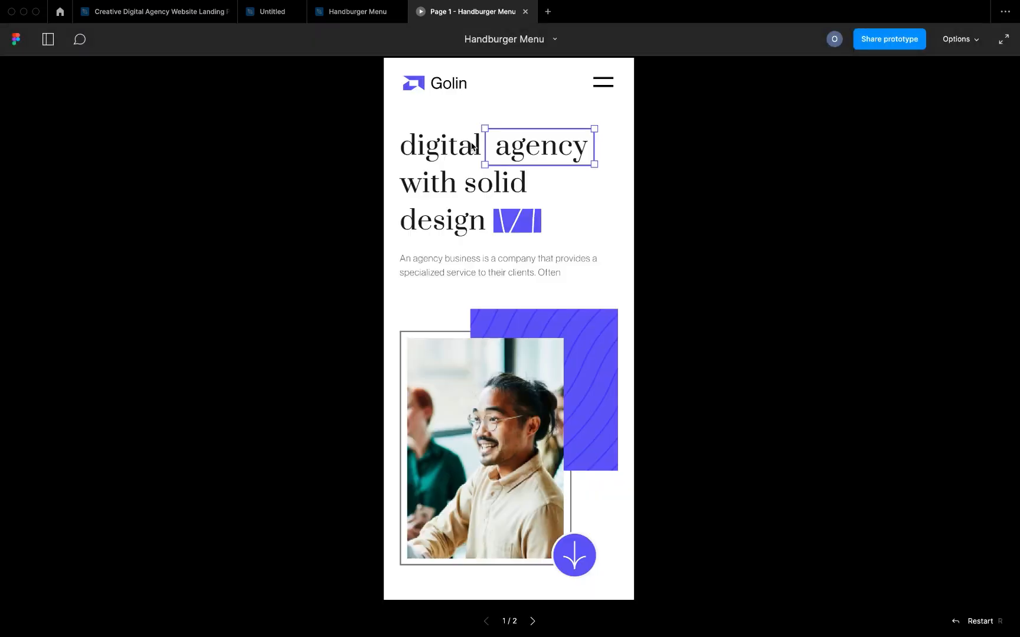
{"action": "key", "text": "z"}
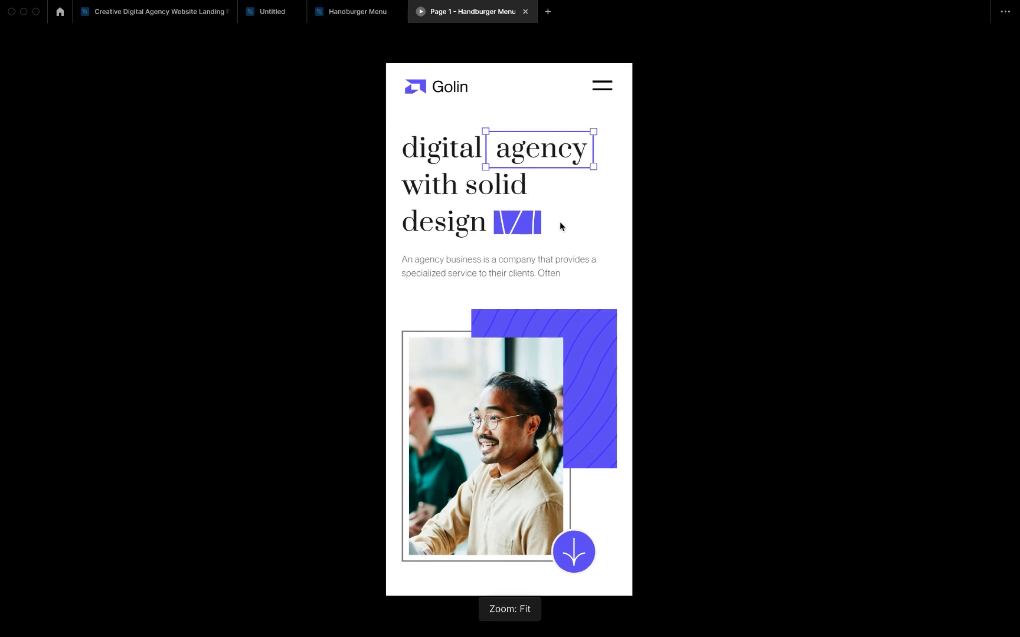
{"action": "left_click", "coordinate": [601, 88]}
{"action": "left_click", "coordinate": [602, 87]}
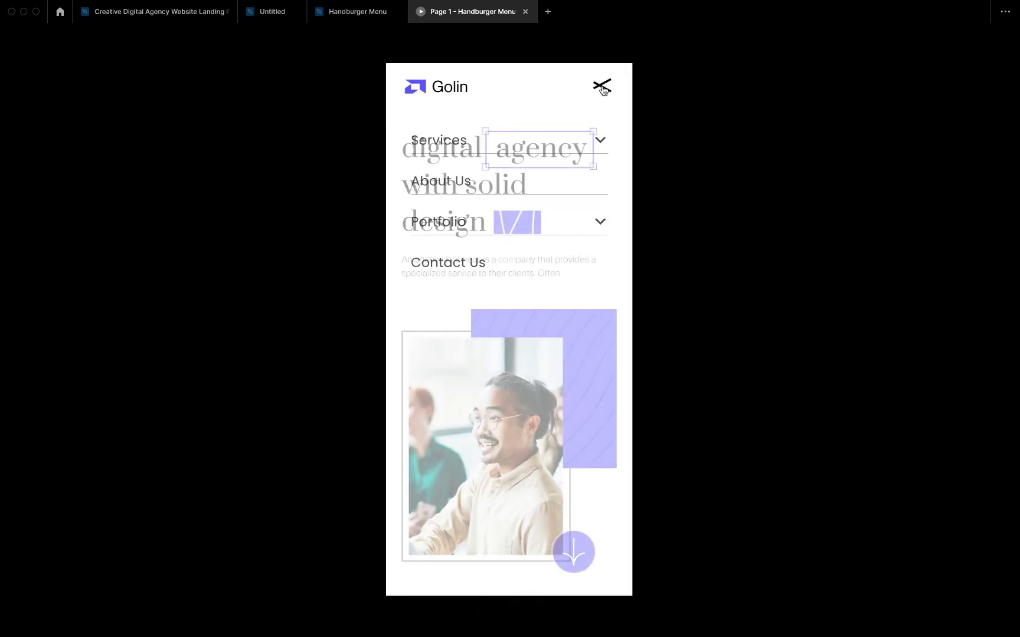
- Return to the Handburger Menu design file and set the prototype device to iPhone 11 Pro
{"action": "left_click", "coordinate": [353, 13]}
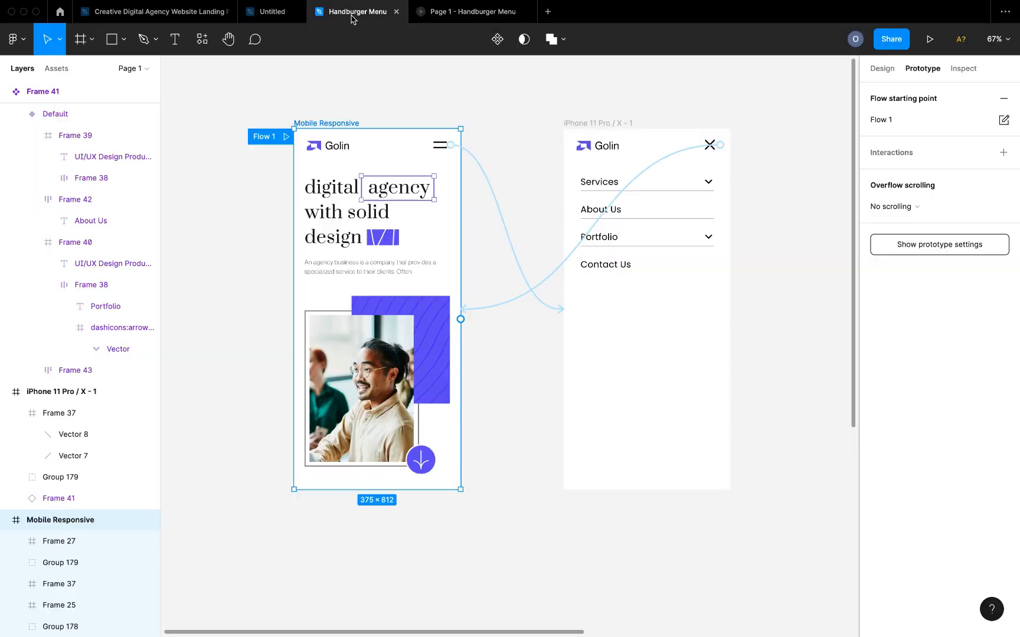
{"action": "left_click", "coordinate": [743, 103]}
{"action": "left_click", "coordinate": [892, 123]}
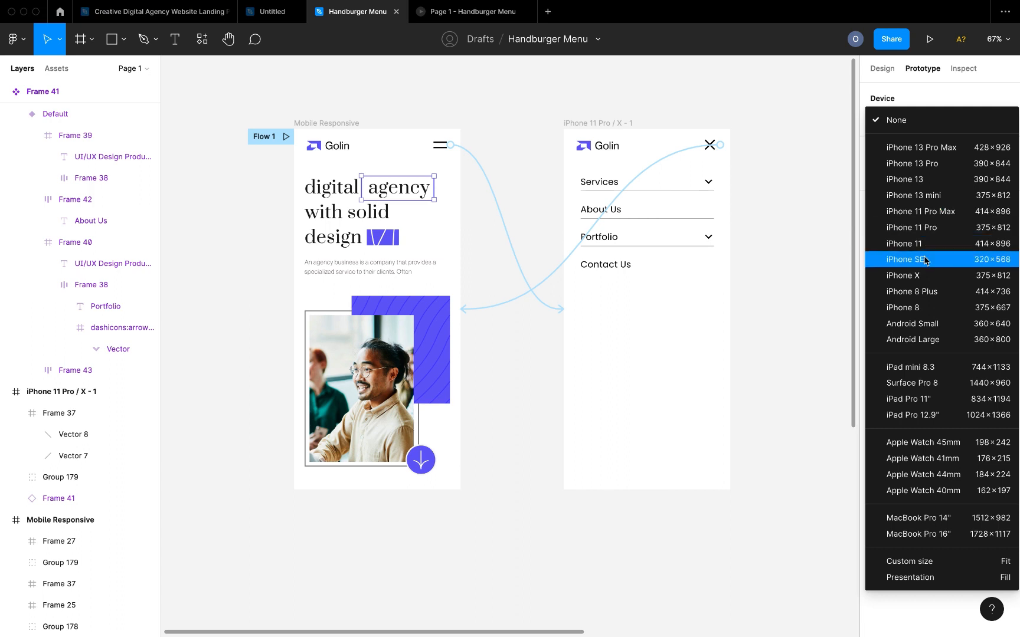
{"action": "left_click", "coordinate": [919, 230]}
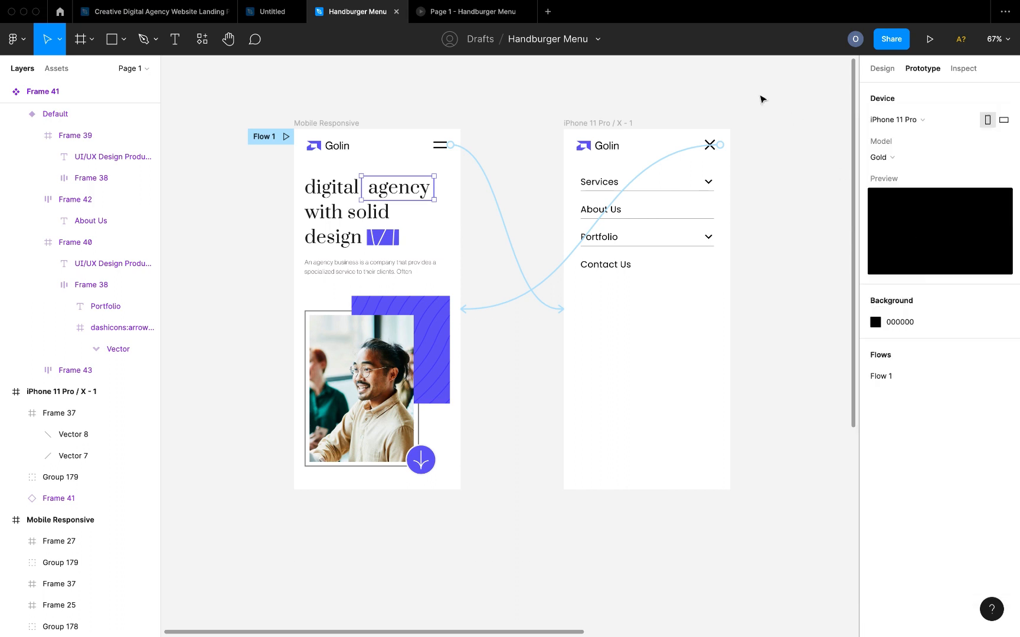
- Run the prototype in the device mockup and test opening and closing the menu
{"action": "left_click", "coordinate": [930, 39]}
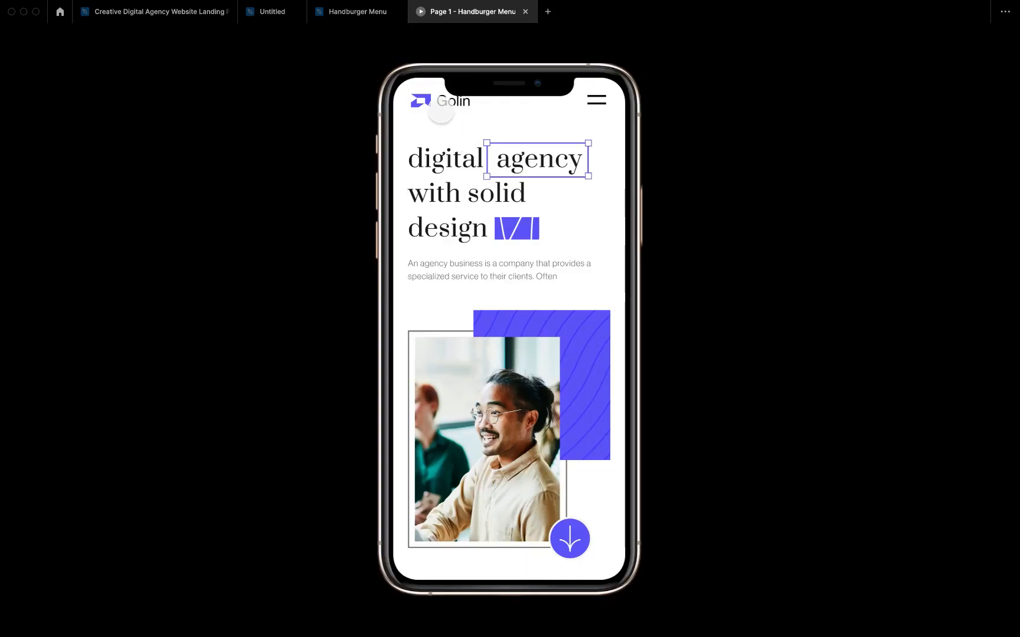
{"action": "left_click", "coordinate": [596, 102]}
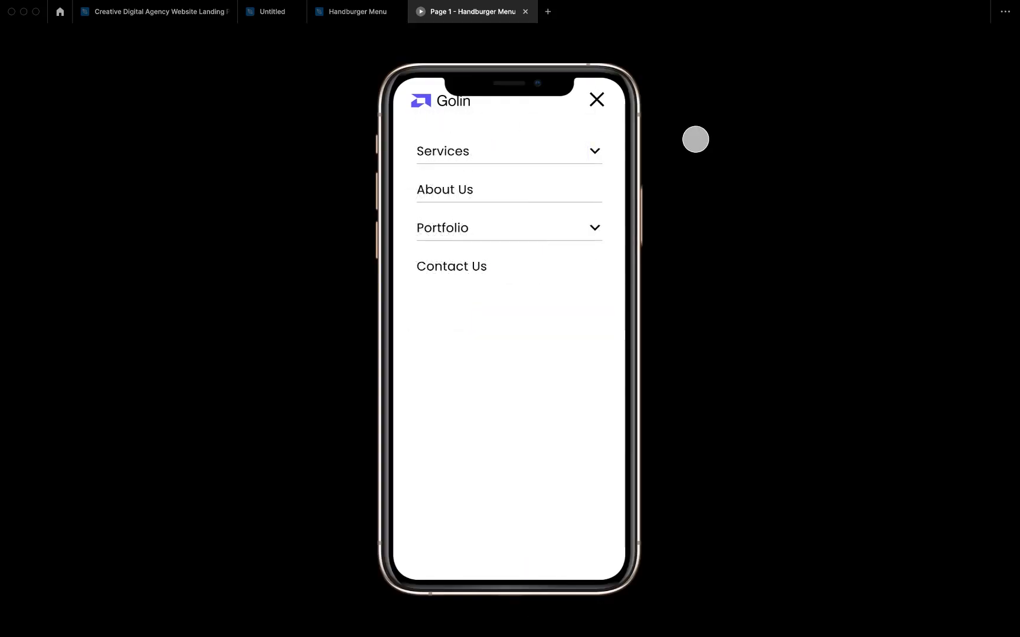
{"action": "left_click", "coordinate": [596, 100]}
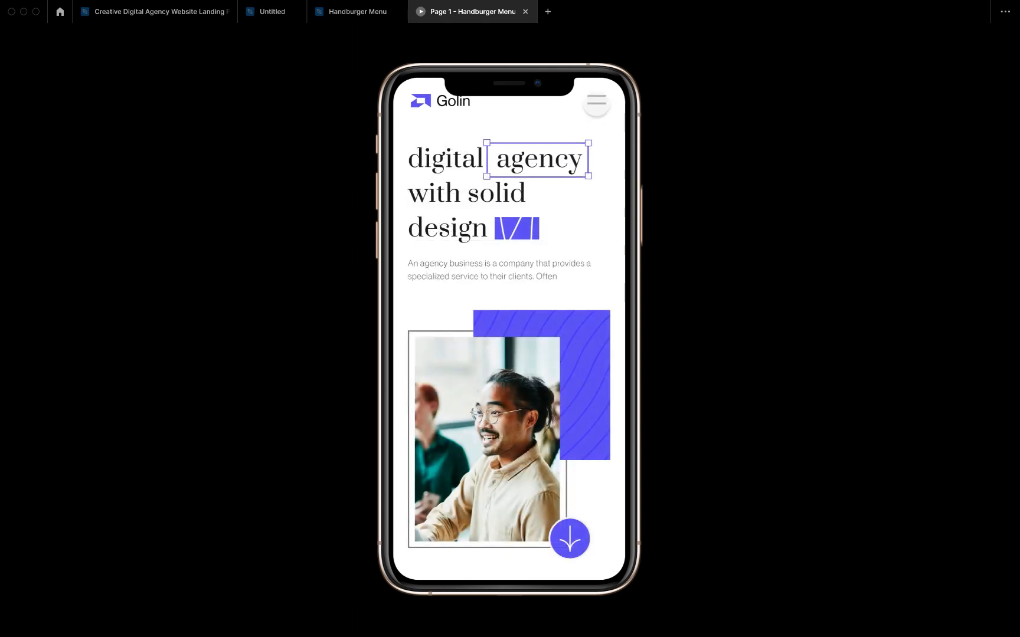
- Reopen the menu in the preview and test expanding and collapsing the Services and Portfolio dropdowns
{"action": "left_click", "coordinate": [596, 101]}
{"action": "left_click", "coordinate": [591, 156]}
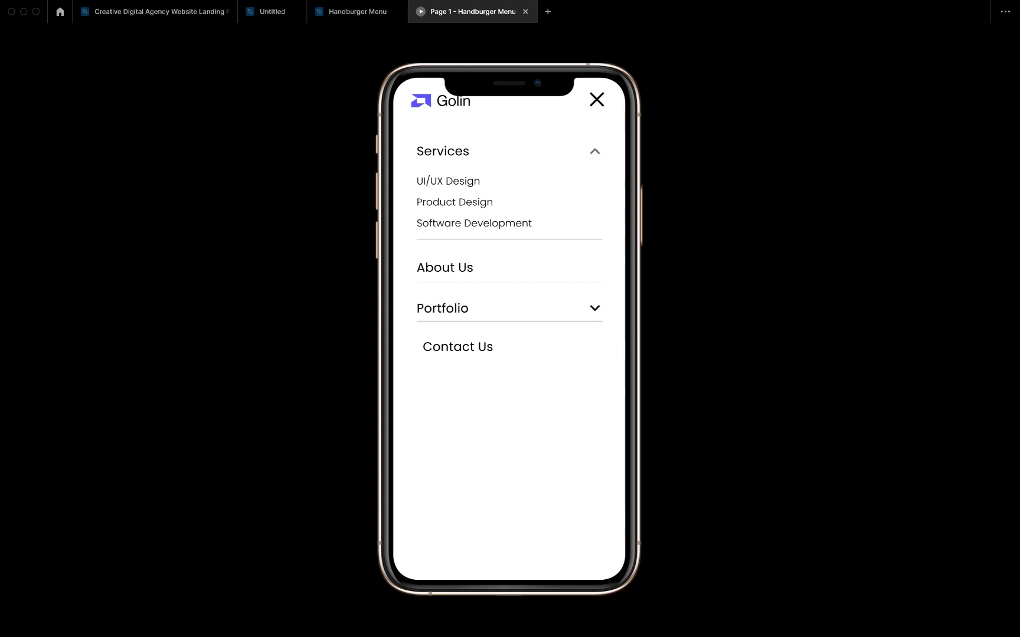
{"action": "left_click", "coordinate": [592, 172]}
{"action": "left_click", "coordinate": [591, 238]}
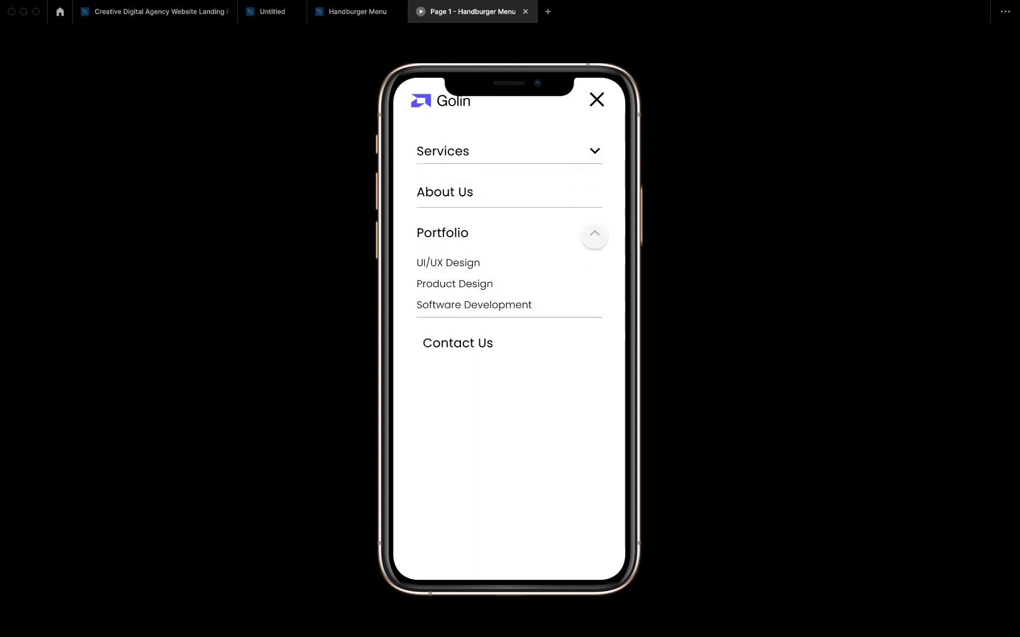
{"action": "left_click", "coordinate": [592, 236]}
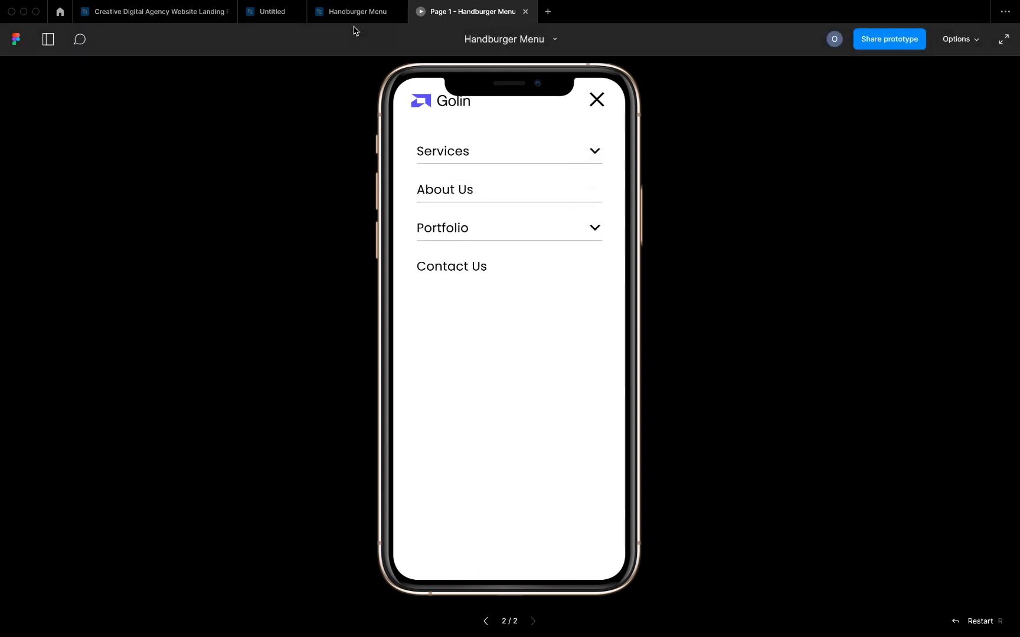
- Return to the Handburger Menu design file and replace the menu screen's Golin logo with the purple logo mark copied from the Mobile Responsive header
{"action": "left_click", "coordinate": [351, 18]}
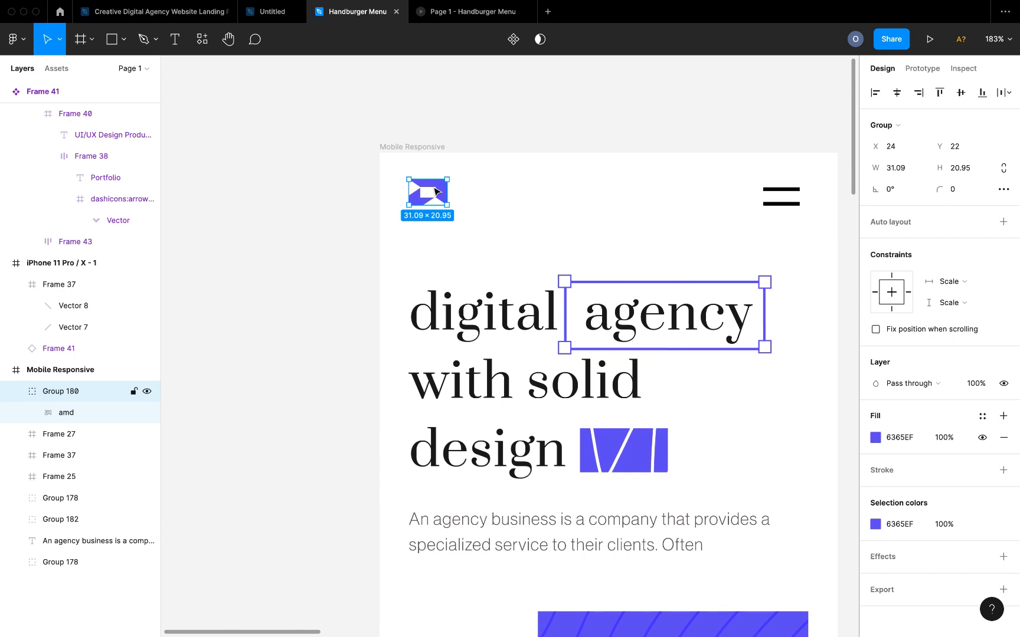
{"action": "scroll", "coordinate": [436, 192], "scroll_direction": "right", "scroll_amount": 10}
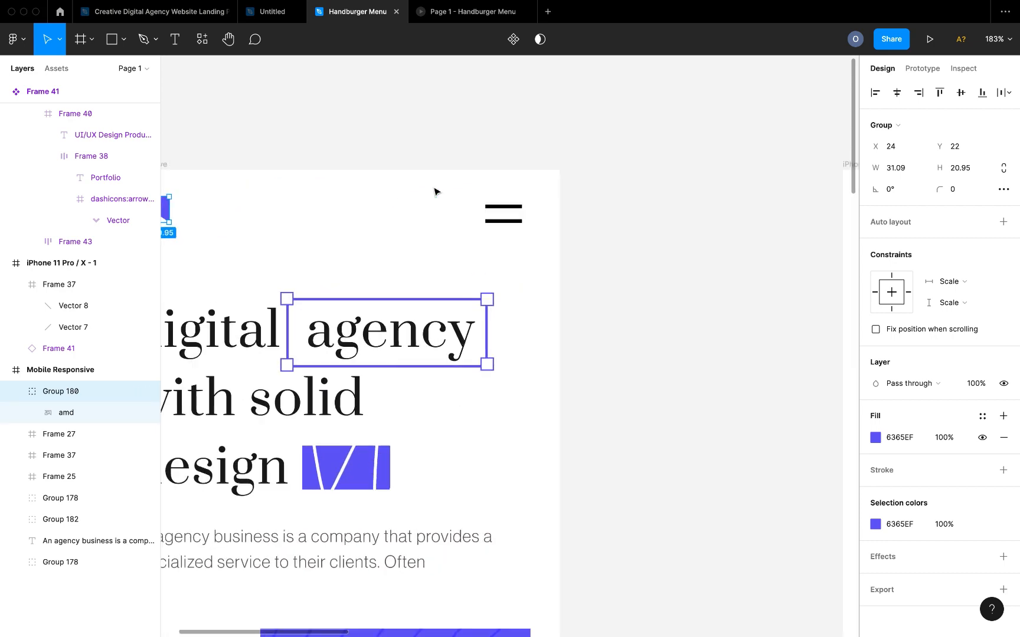
{"action": "left_click", "coordinate": [599, 172]}
{"action": "left_click", "coordinate": [599, 167]}
{"action": "key", "text": "ctrl+v"}
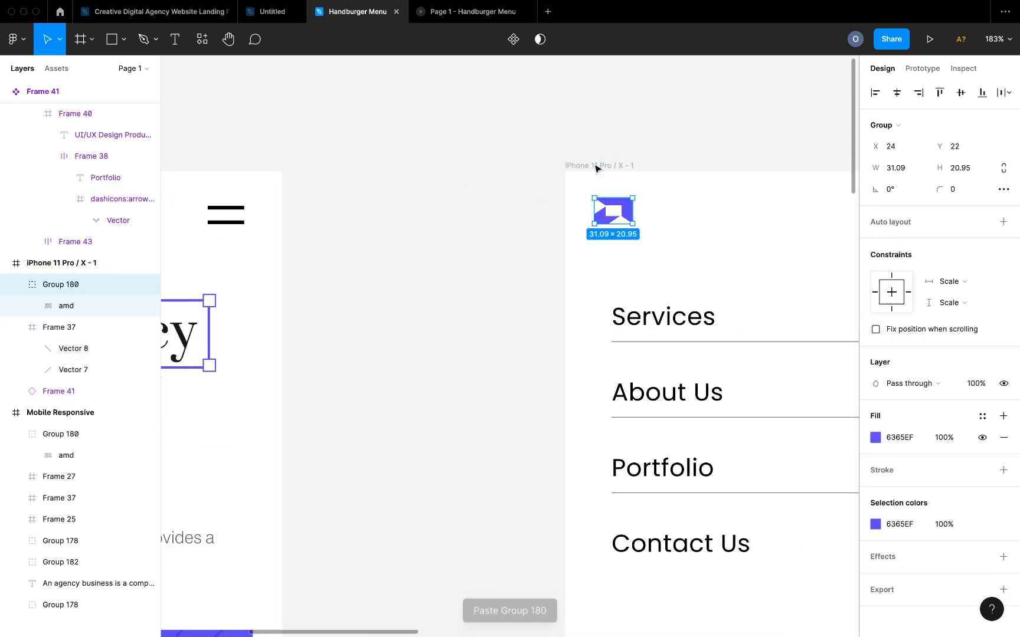
{"action": "scroll", "coordinate": [564, 142], "scroll_direction": "left", "scroll_amount": 2}
{"action": "scroll", "coordinate": [564, 141], "scroll_direction": "down", "scroll_amount": 5}
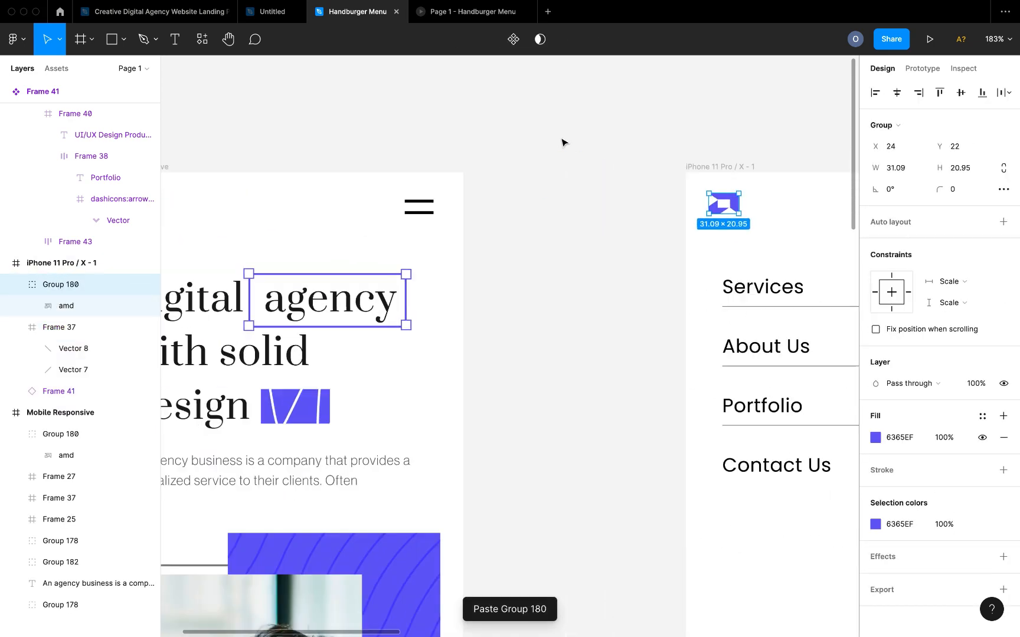
{"action": "left_click", "coordinate": [522, 143]}
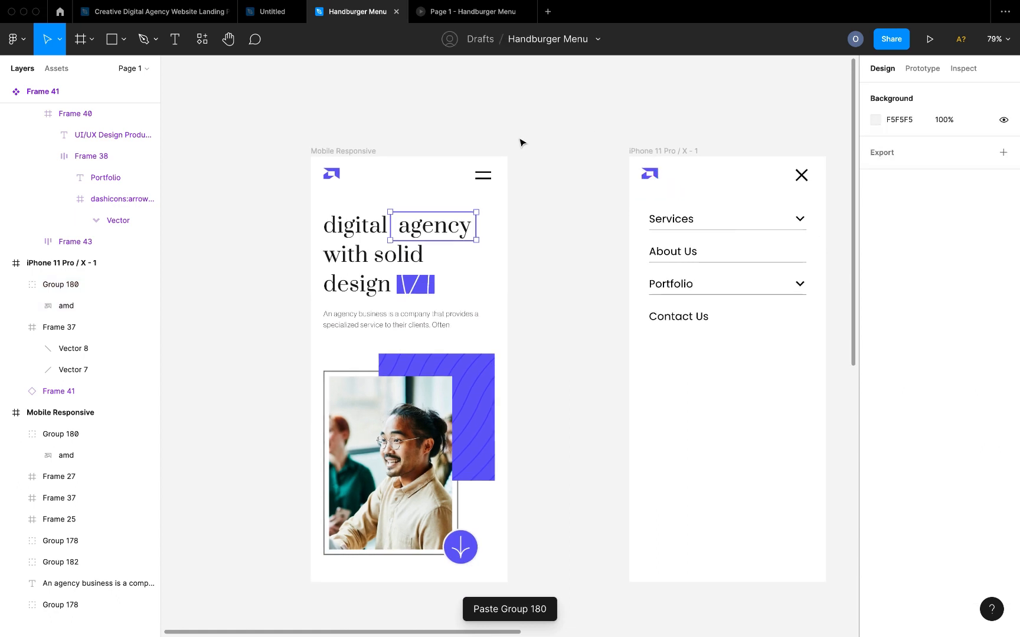
- Run the prototype from the Mobile Responsive frame and test opening and closing the menu with the hamburger and close icons
{"action": "left_click", "coordinate": [353, 151]}
{"action": "left_click", "coordinate": [930, 39]}
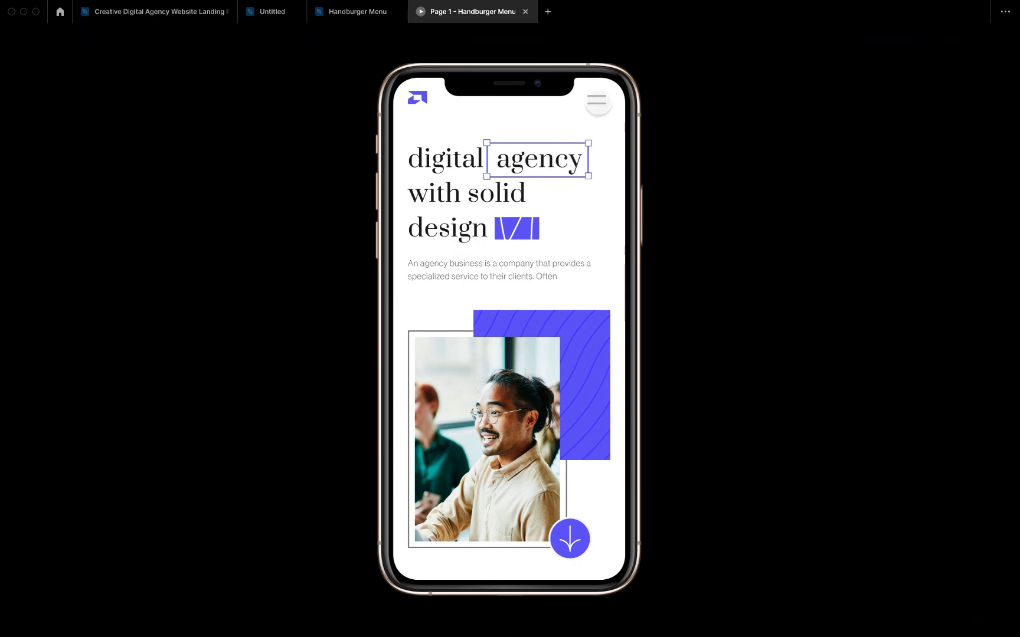
{"action": "left_click", "coordinate": [597, 102]}
{"action": "left_click", "coordinate": [597, 100]}
{"action": "left_click", "coordinate": [597, 101]}
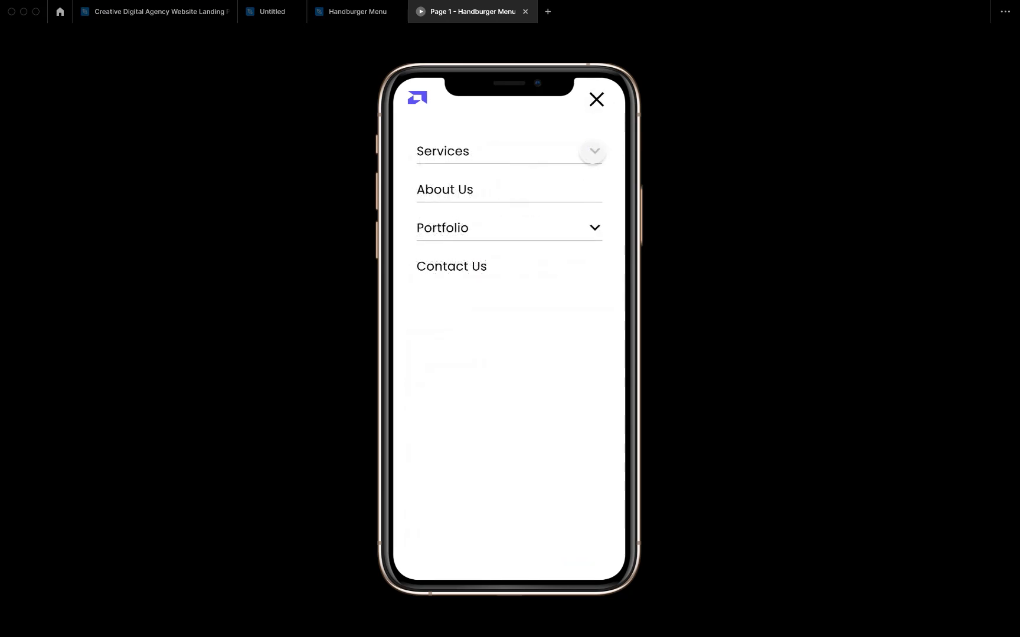
- Test expanding and collapsing the Services and Portfolio dropdowns in the preview, including switching directly from one expanded dropdown to the other
{"action": "left_click", "coordinate": [592, 152]}
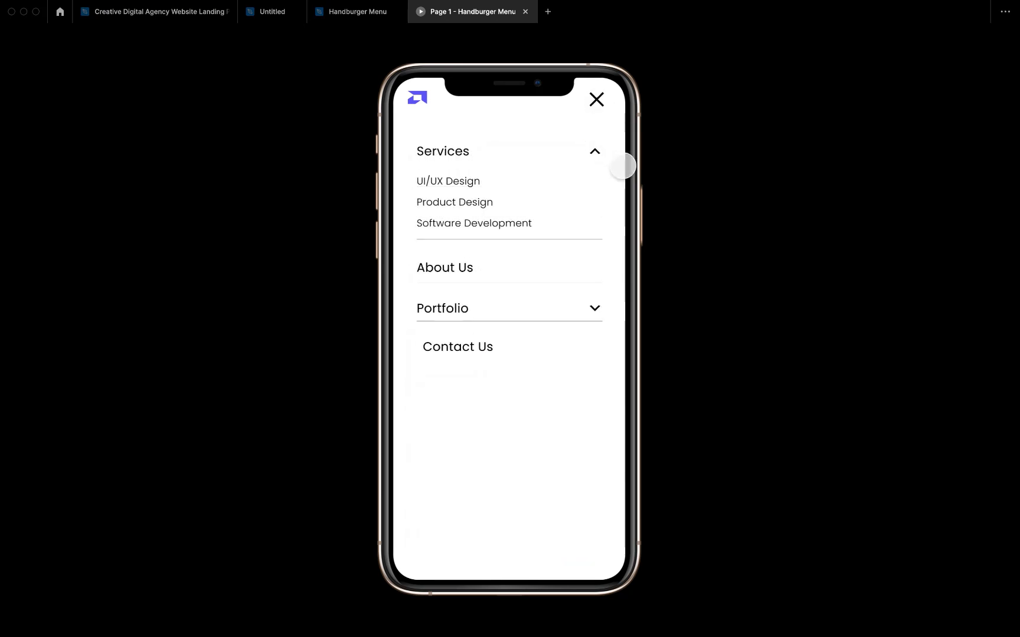
{"action": "left_click", "coordinate": [568, 207]}
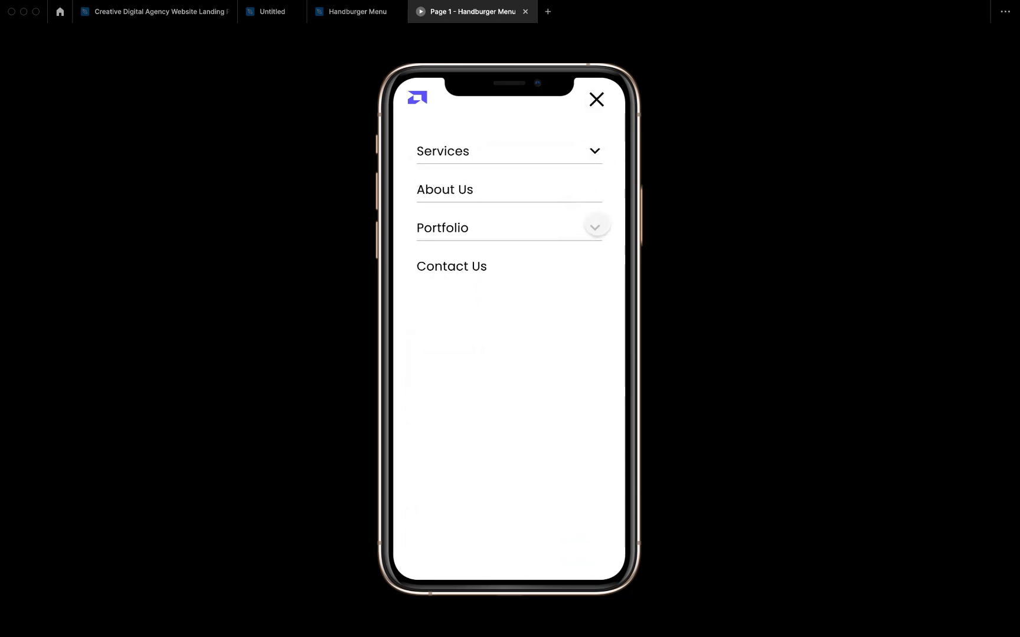
{"action": "left_click", "coordinate": [596, 227]}
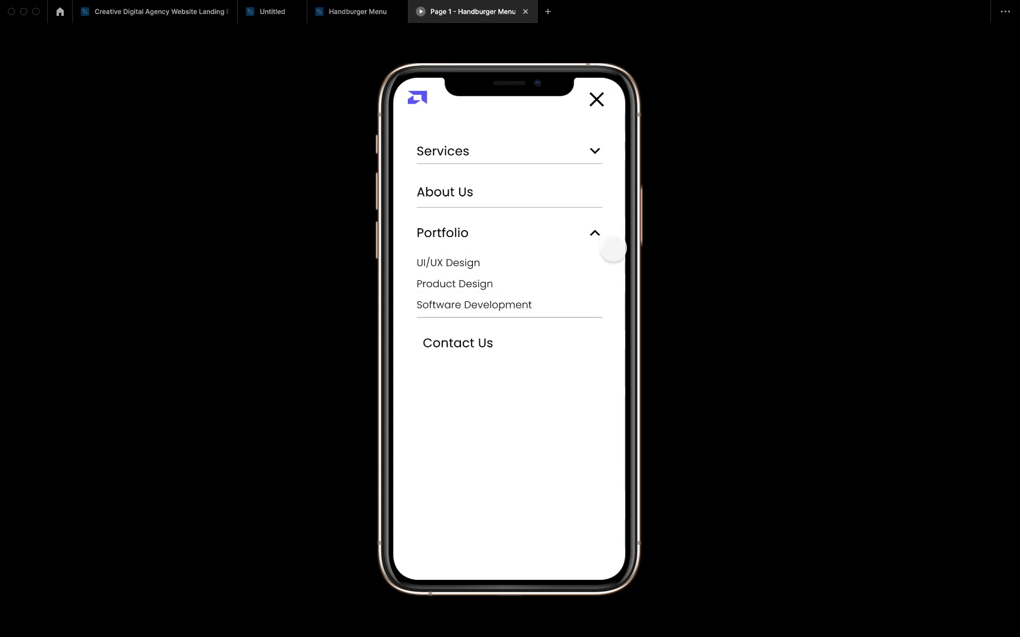
{"action": "left_click", "coordinate": [599, 238]}
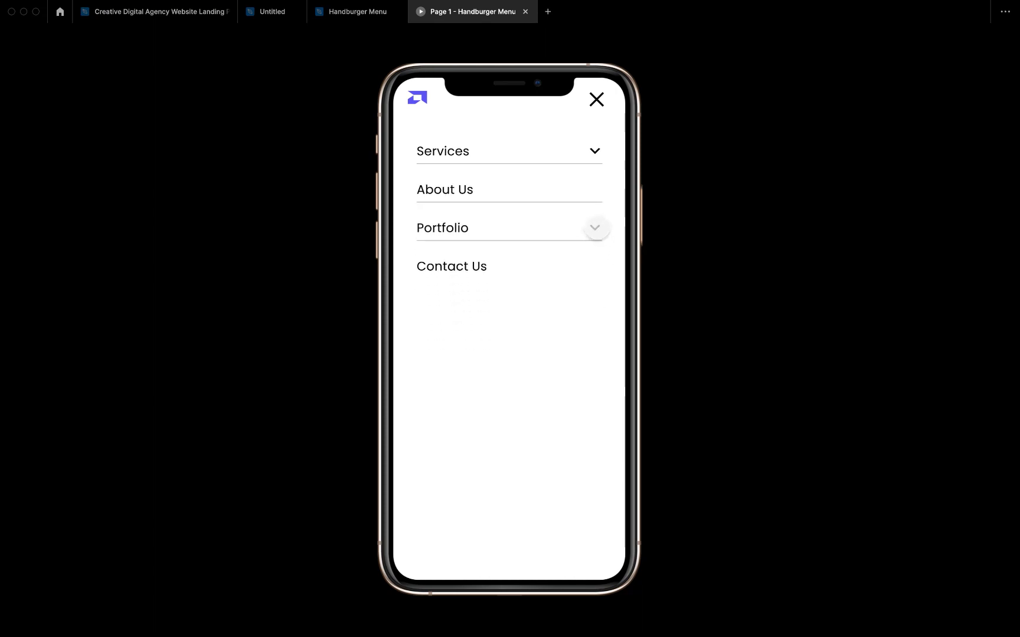
{"action": "left_click", "coordinate": [595, 228]}
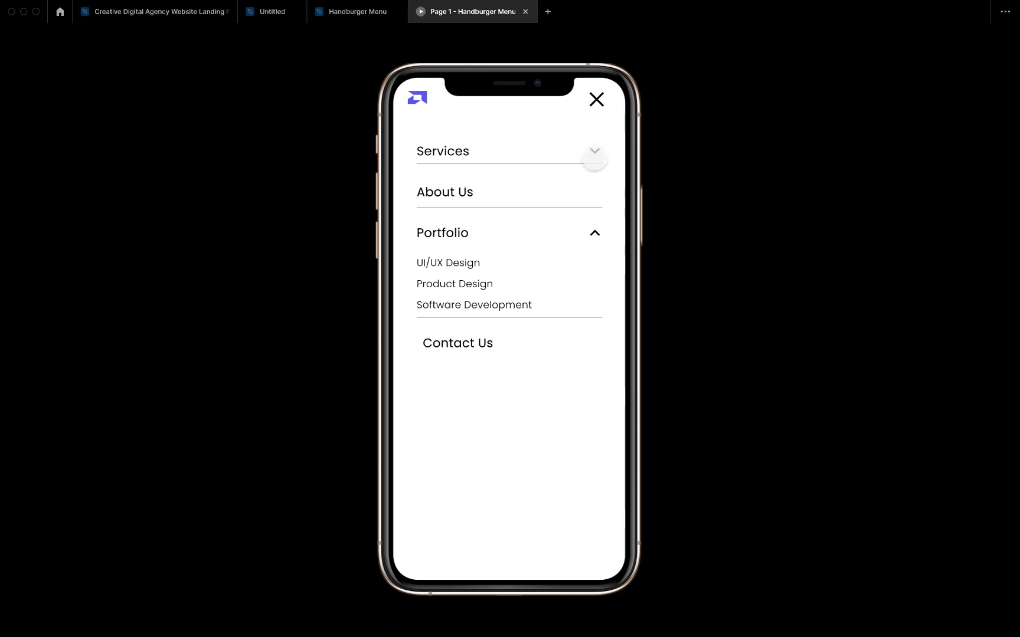
{"action": "left_click", "coordinate": [594, 154]}
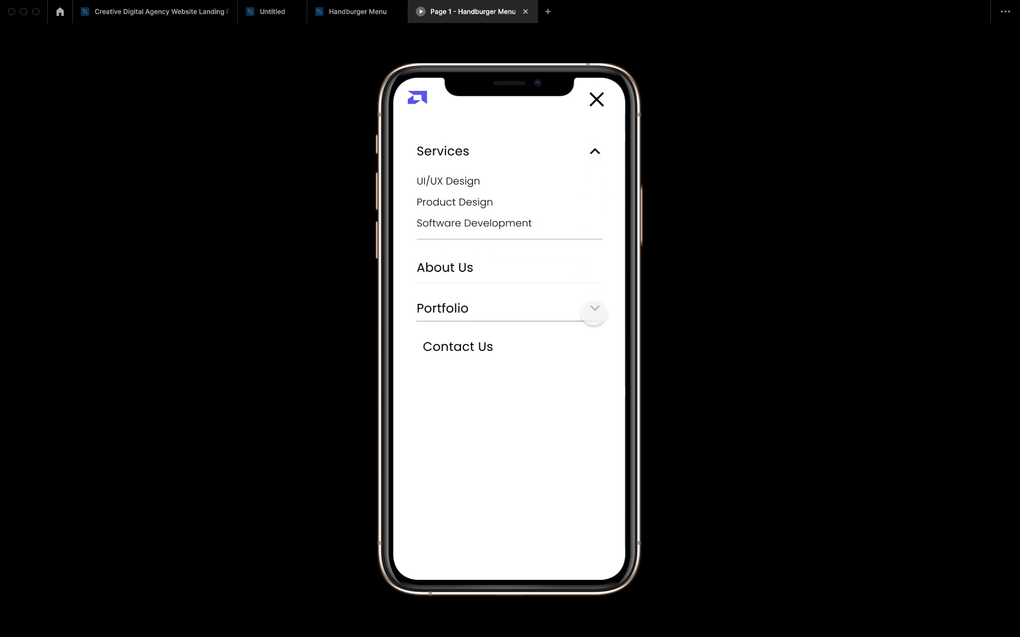
{"action": "left_click", "coordinate": [594, 308]}
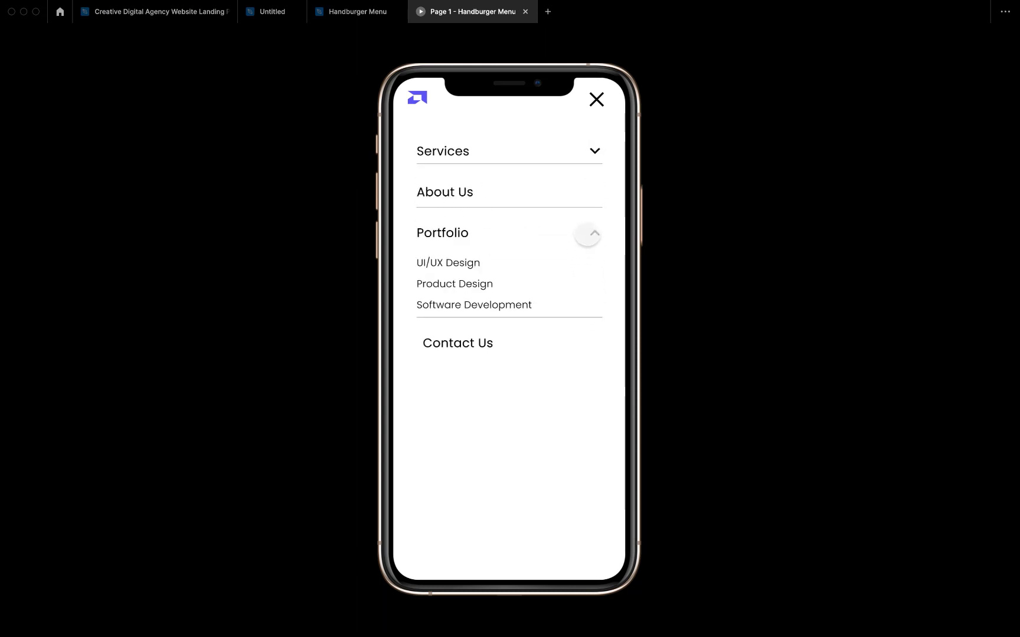
{"action": "left_click", "coordinate": [595, 158]}
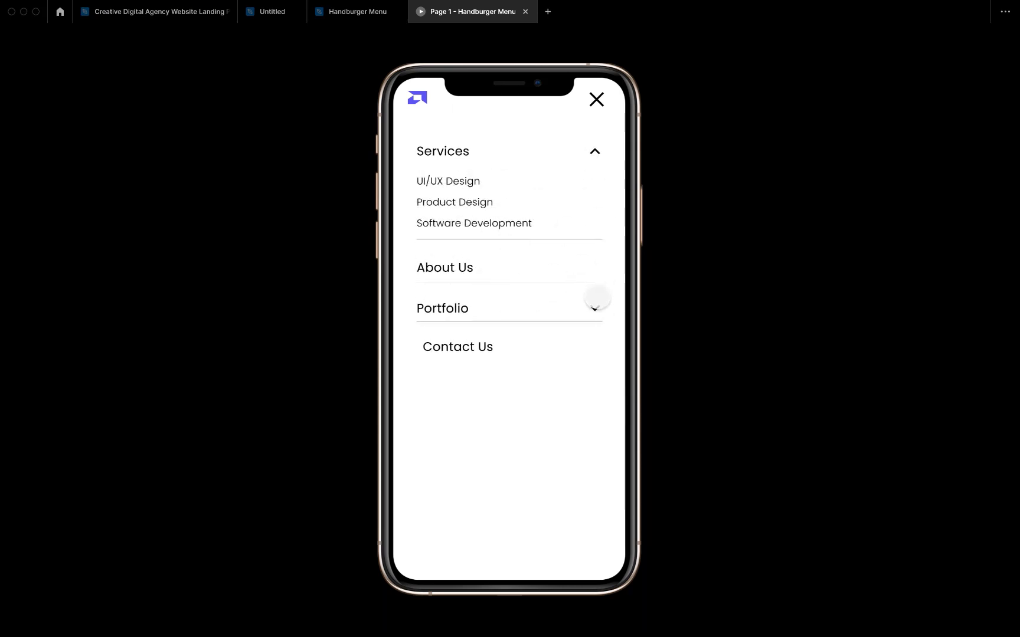
{"action": "left_click", "coordinate": [595, 308]}
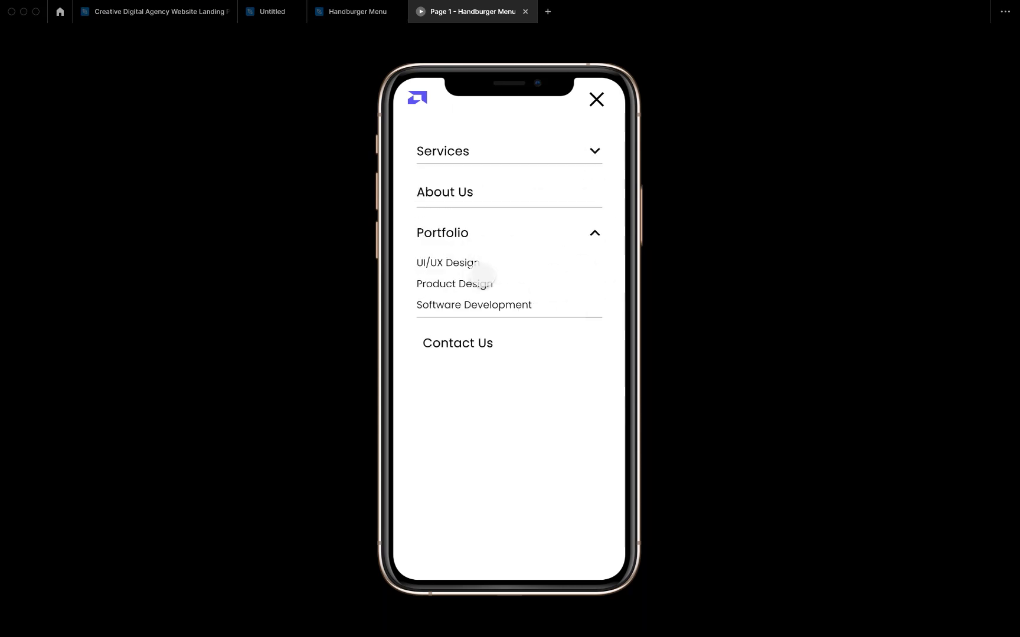
- In the design file, set the Portfolio row's tap interaction in the Services-expanded variant, which changes to Variant3, to the Smart animate transition
{"action": "left_click", "coordinate": [340, 17]}
{"action": "scroll", "coordinate": [685, 289], "scroll_direction": "right", "scroll_amount": 10}
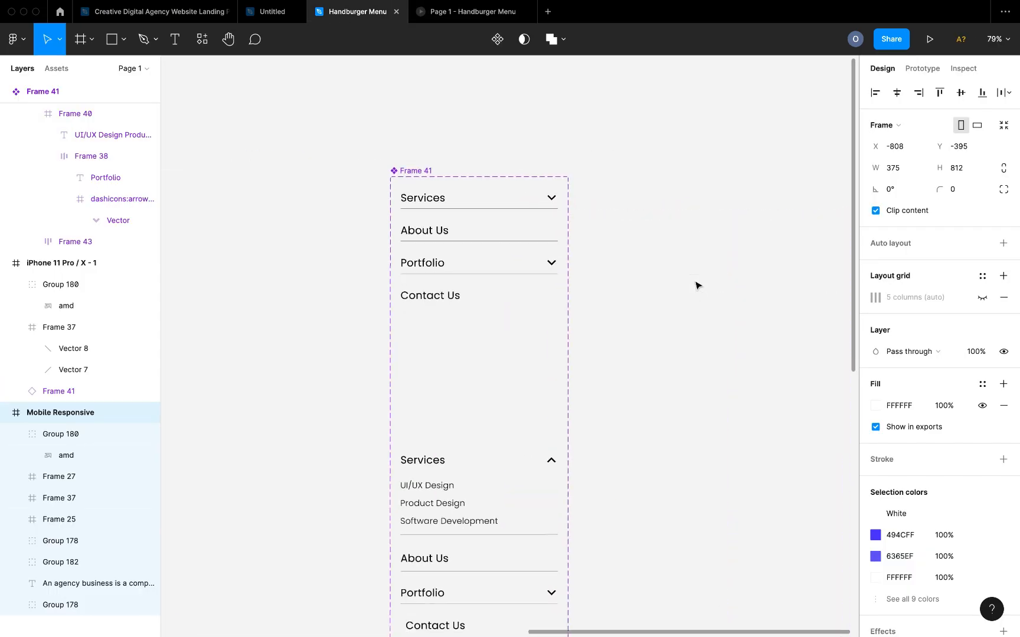
{"action": "scroll", "coordinate": [697, 285], "scroll_direction": "down", "scroll_amount": 5}
{"action": "left_click", "coordinate": [583, 351]}
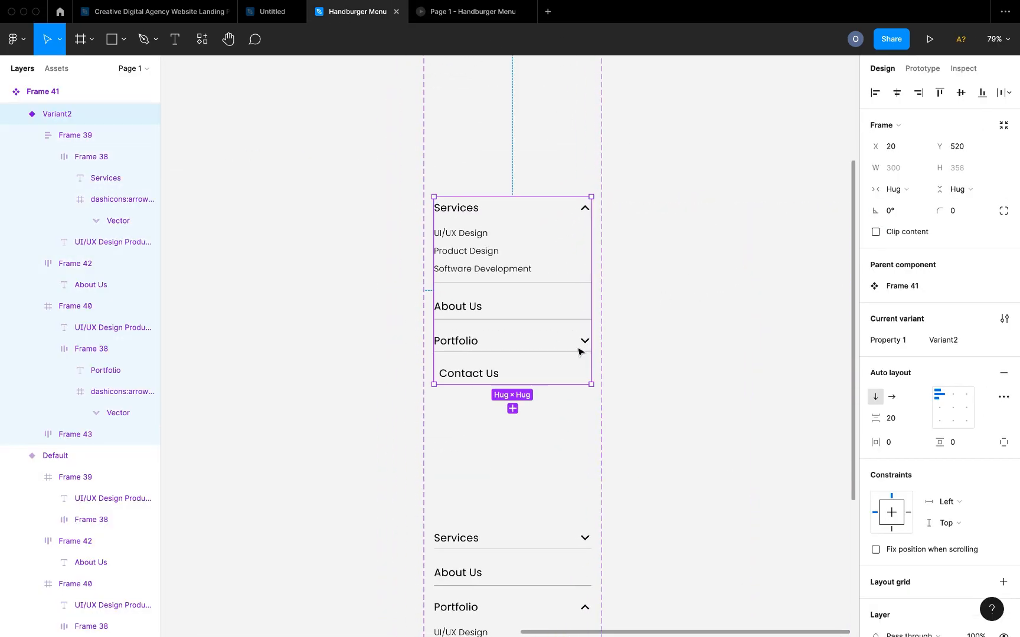
{"action": "left_click", "coordinate": [581, 350]}
{"action": "left_click", "coordinate": [920, 70]}
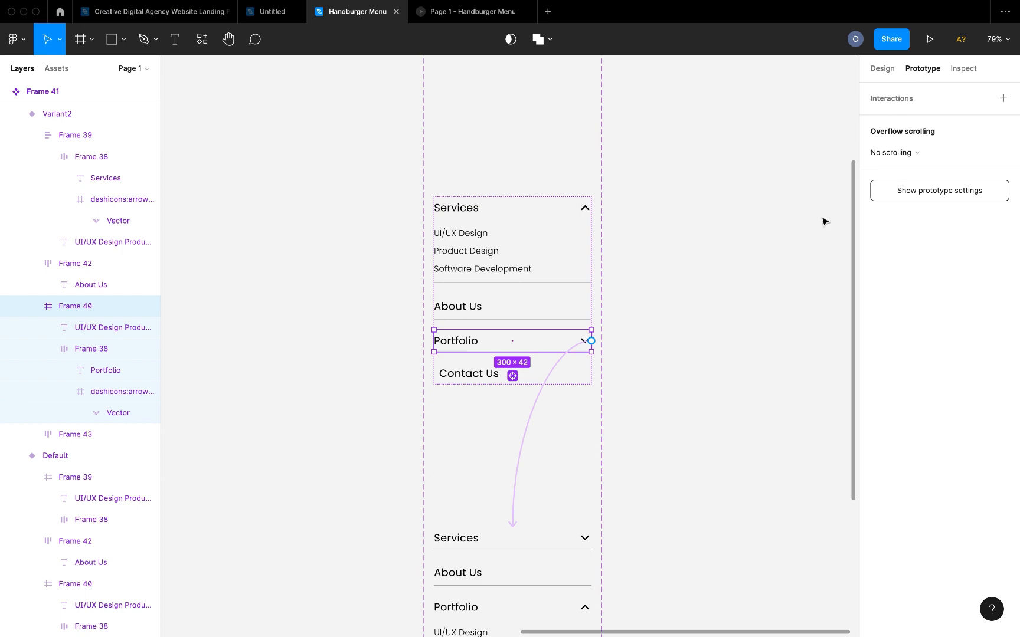
{"action": "left_click", "coordinate": [548, 393]}
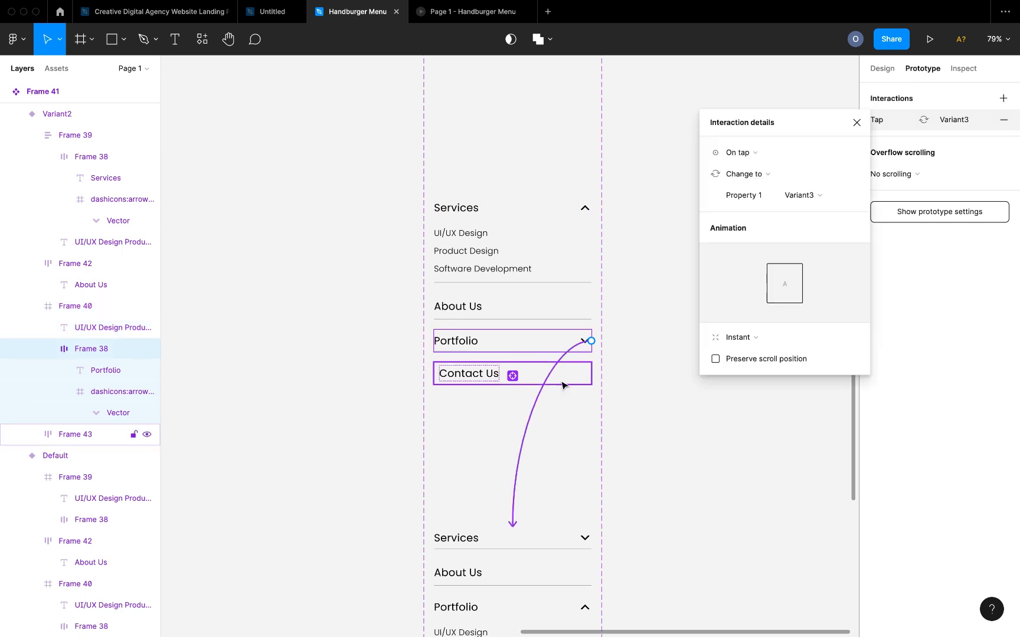
{"action": "left_click", "coordinate": [747, 339]}
{"action": "left_click", "coordinate": [753, 370]}
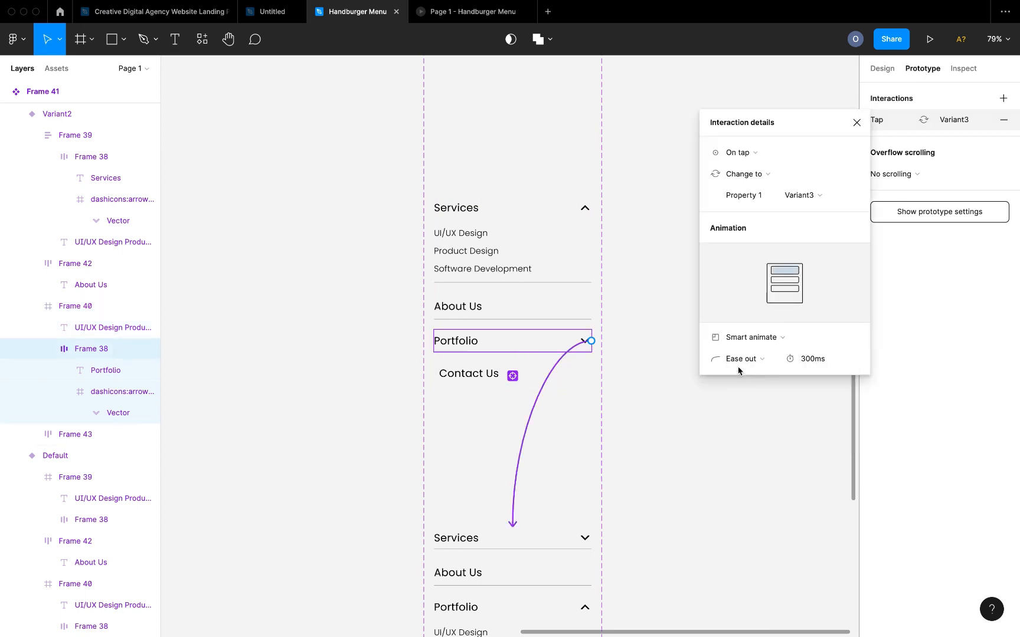
{"action": "left_click", "coordinate": [856, 123]}
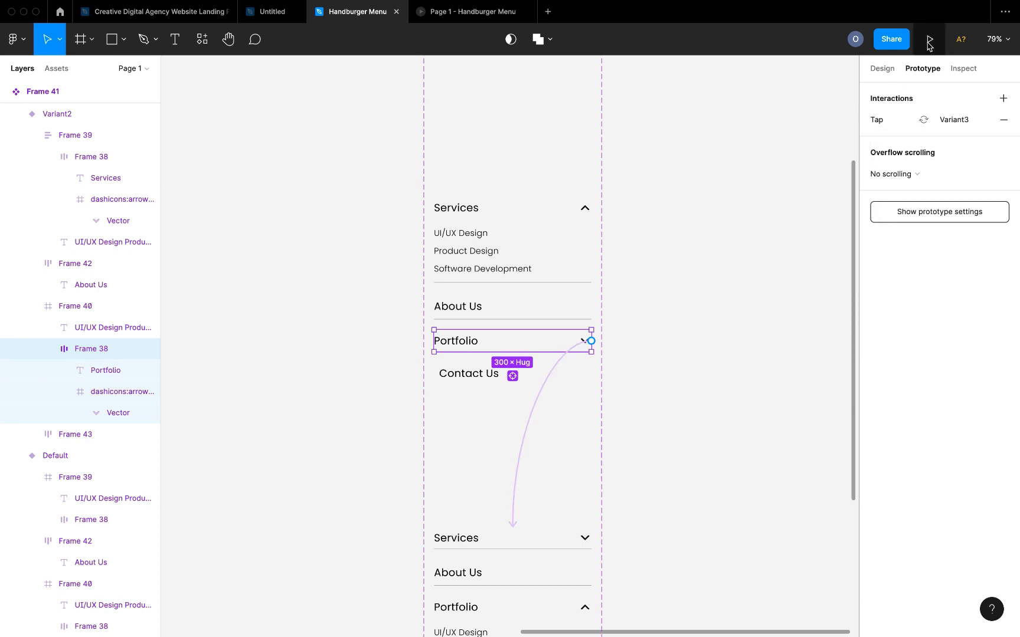
- Run the preview again and test switching back and forth between the expanded Services and Portfolio dropdowns
{"action": "left_click", "coordinate": [929, 41]}
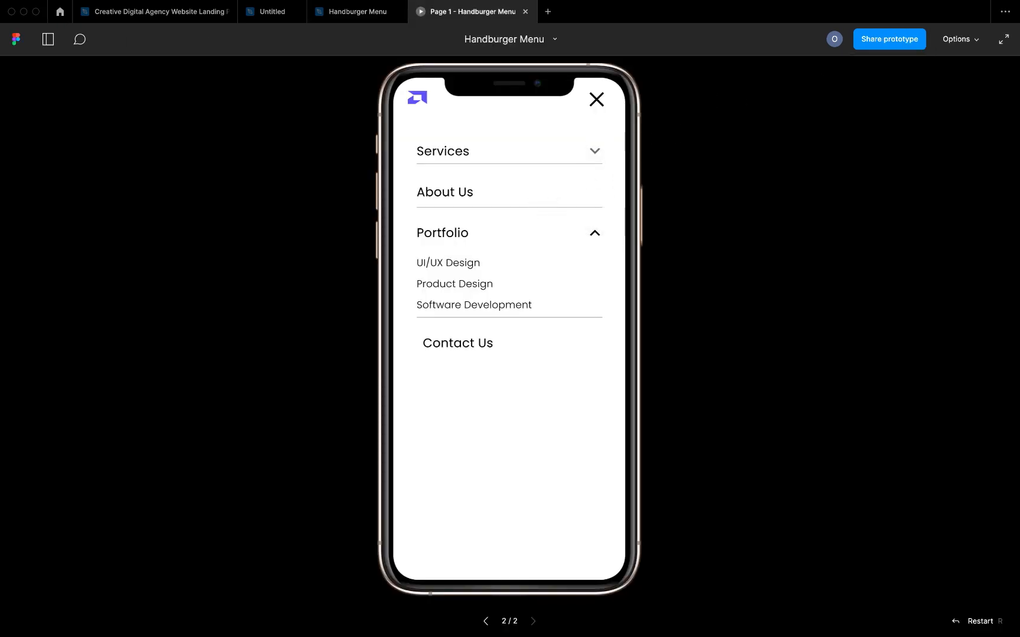
{"action": "left_click", "coordinate": [595, 151]}
{"action": "left_click", "coordinate": [594, 308]}
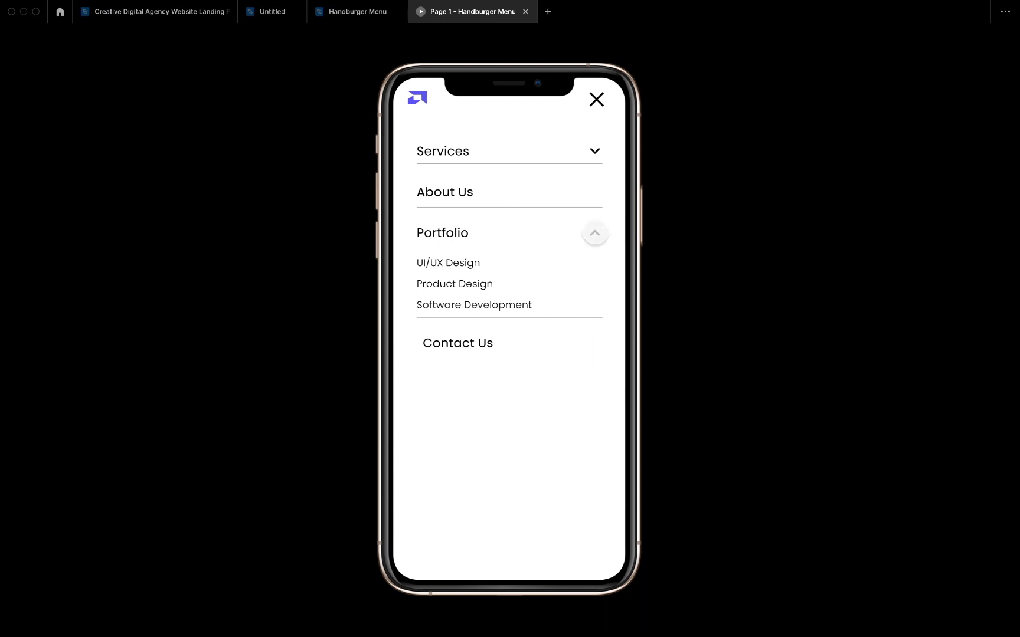
{"action": "left_click", "coordinate": [594, 157]}
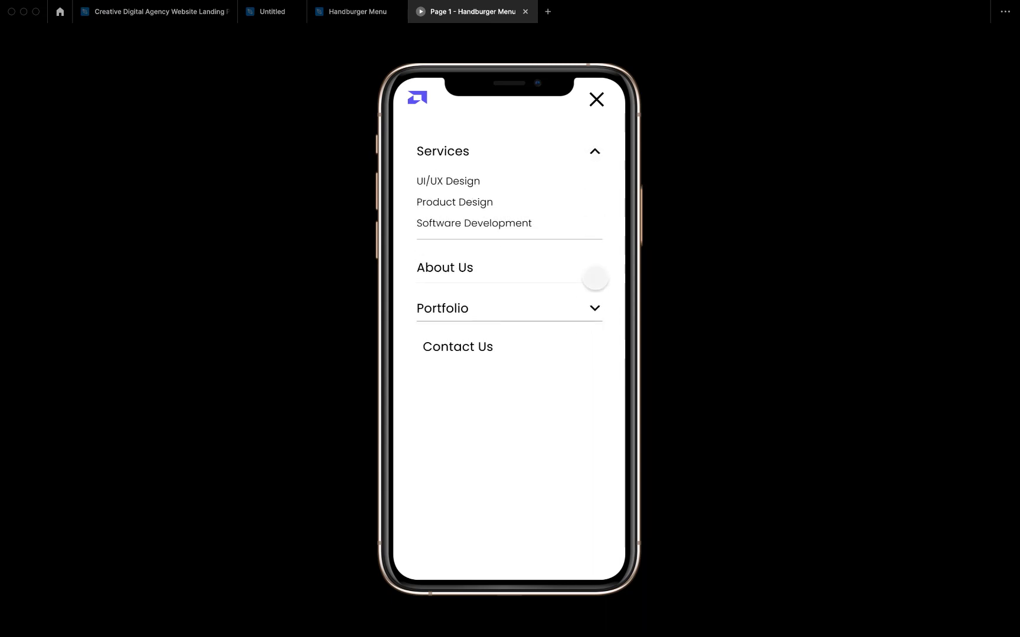
{"action": "left_click", "coordinate": [595, 307]}
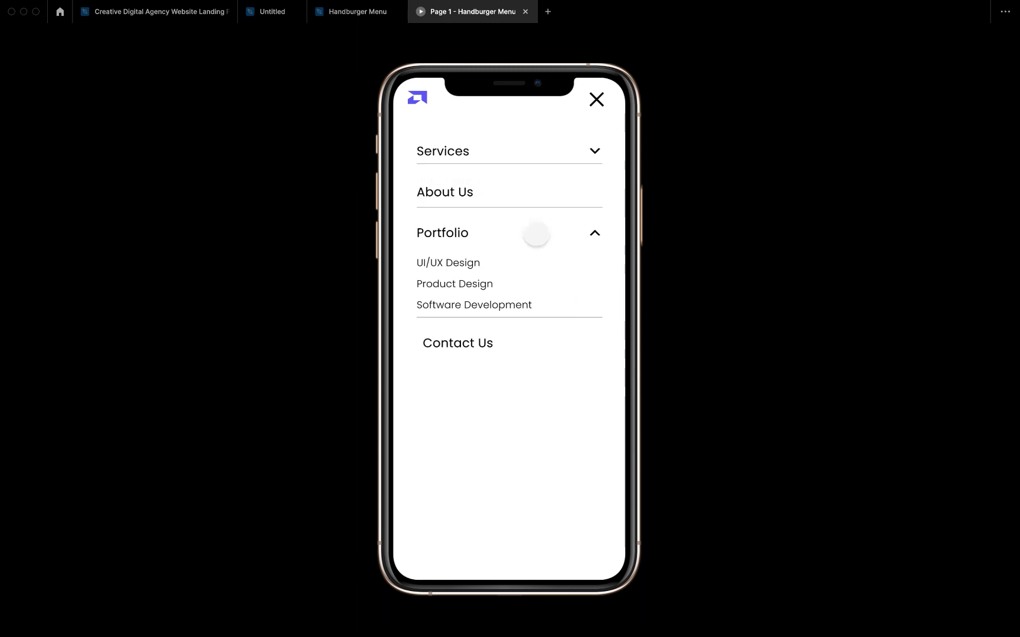
- Restart the preview from the Mobile Responsive page, open the menu, test the Services and Portfolio dropdowns, and close the menu
{"action": "left_click", "coordinate": [343, 16]}
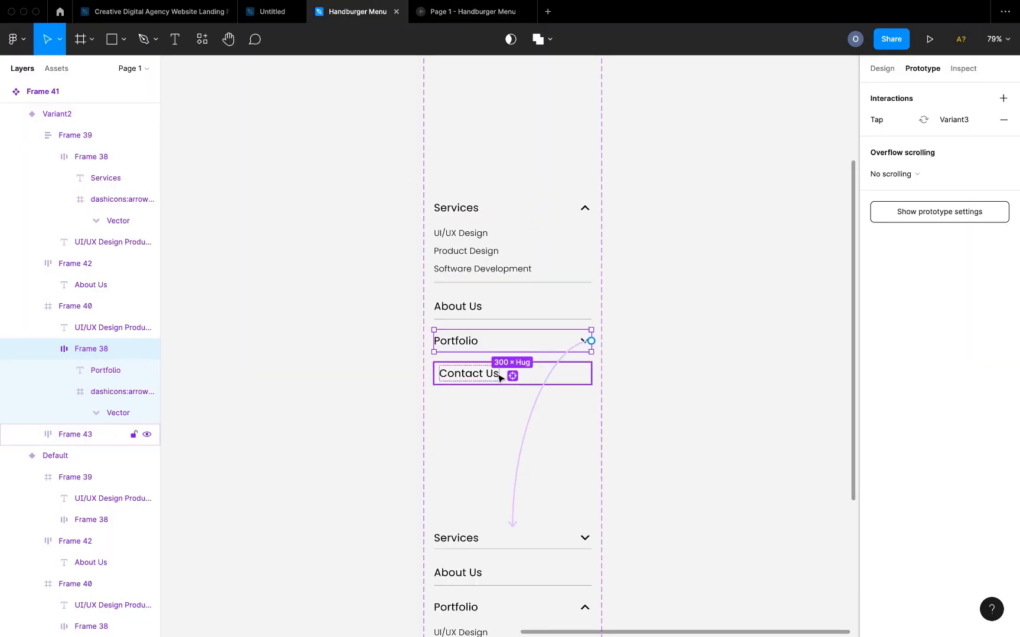
{"action": "scroll", "coordinate": [513, 357], "scroll_direction": "down", "scroll_amount": 4}
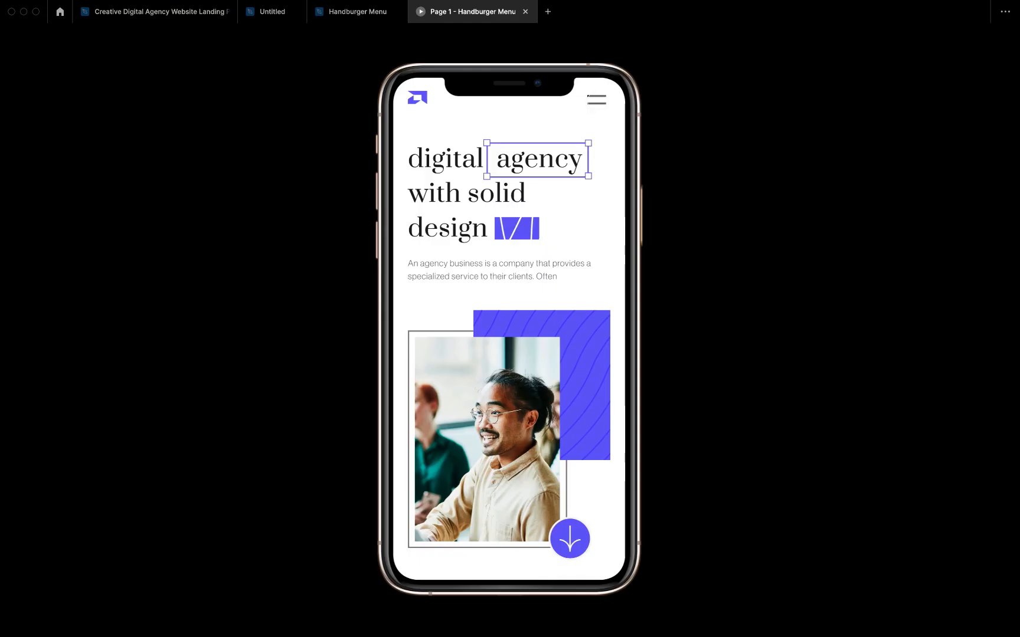
{"action": "left_click", "coordinate": [596, 99]}
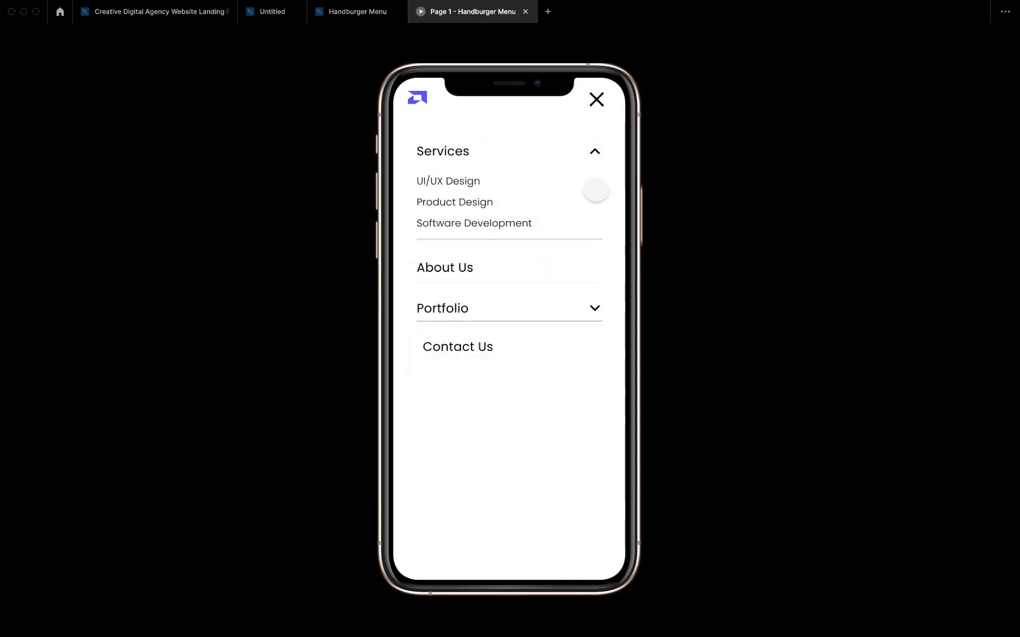
{"action": "left_click", "coordinate": [594, 154]}
{"action": "left_click", "coordinate": [592, 234]}
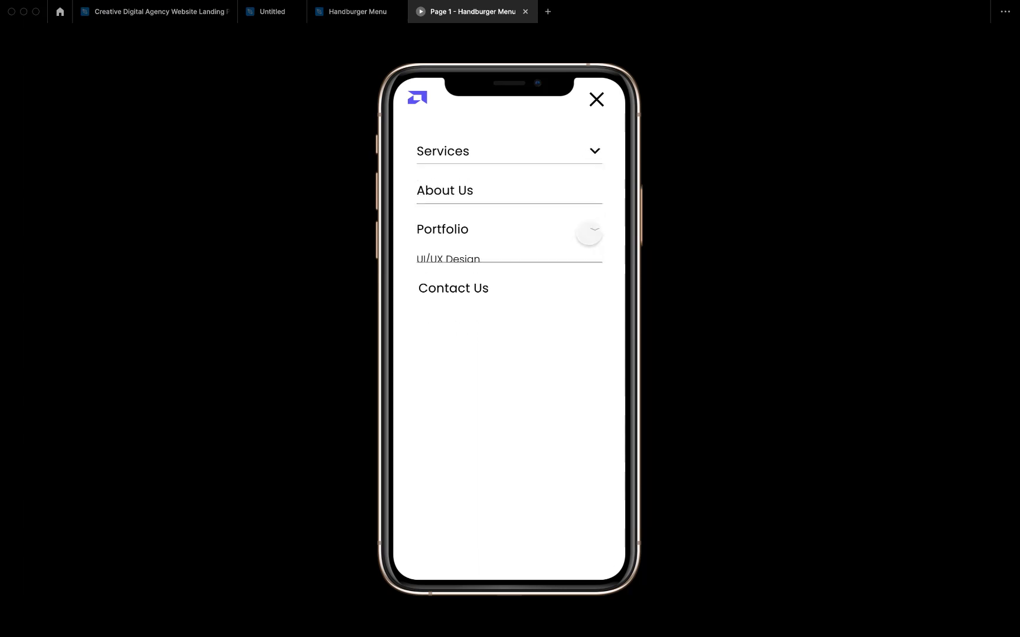
{"action": "left_click", "coordinate": [597, 100]}
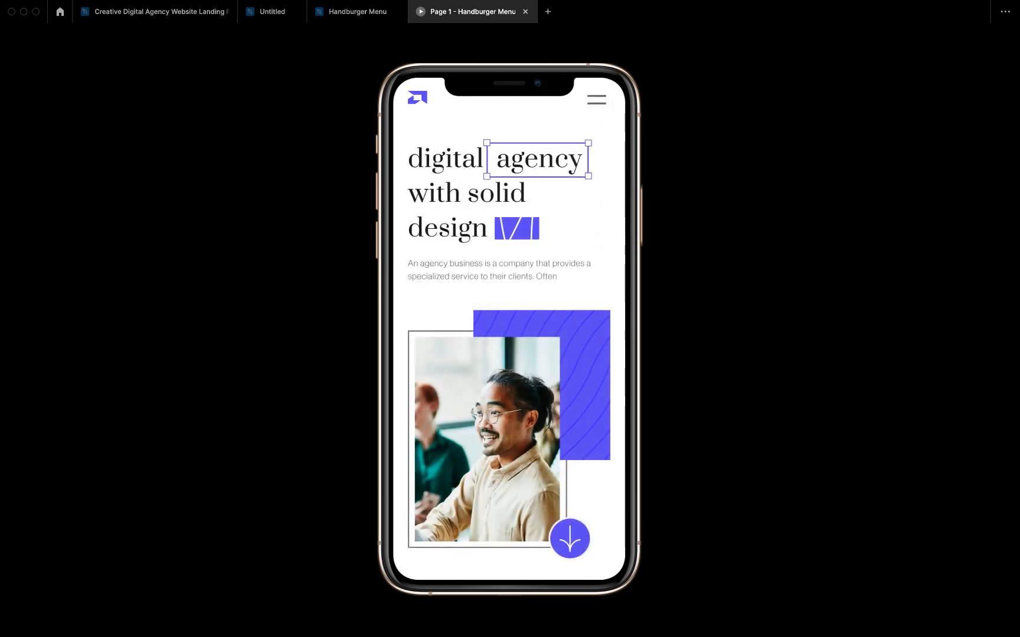
- Reopen the menu, collapse Portfolio, expand Services, switch to the Portfolio dropdown, and close the menu
{"action": "left_click", "coordinate": [596, 101]}
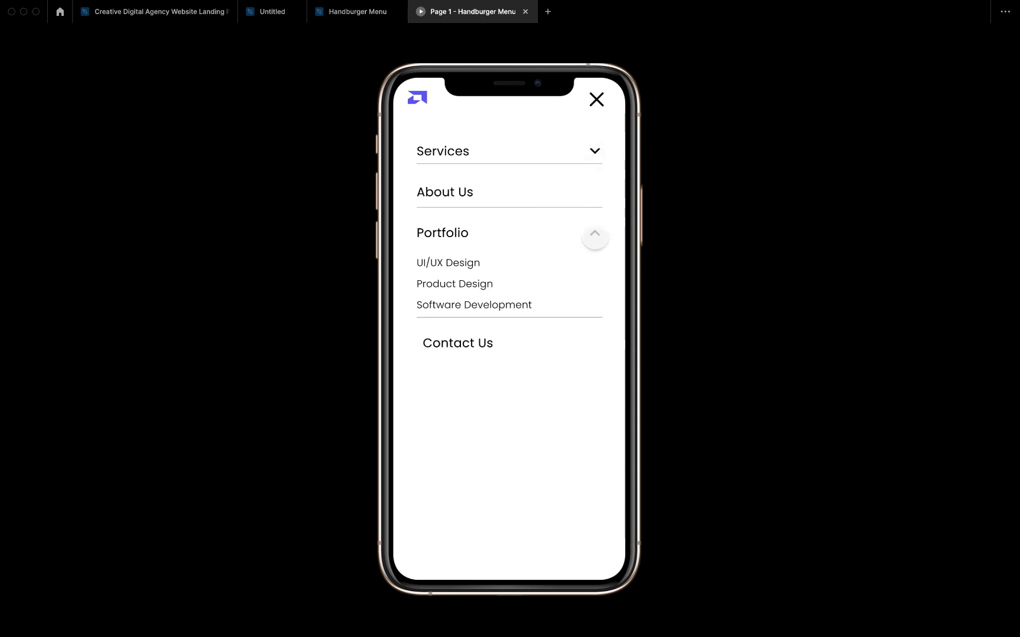
{"action": "left_click", "coordinate": [594, 233]}
{"action": "left_click", "coordinate": [593, 155]}
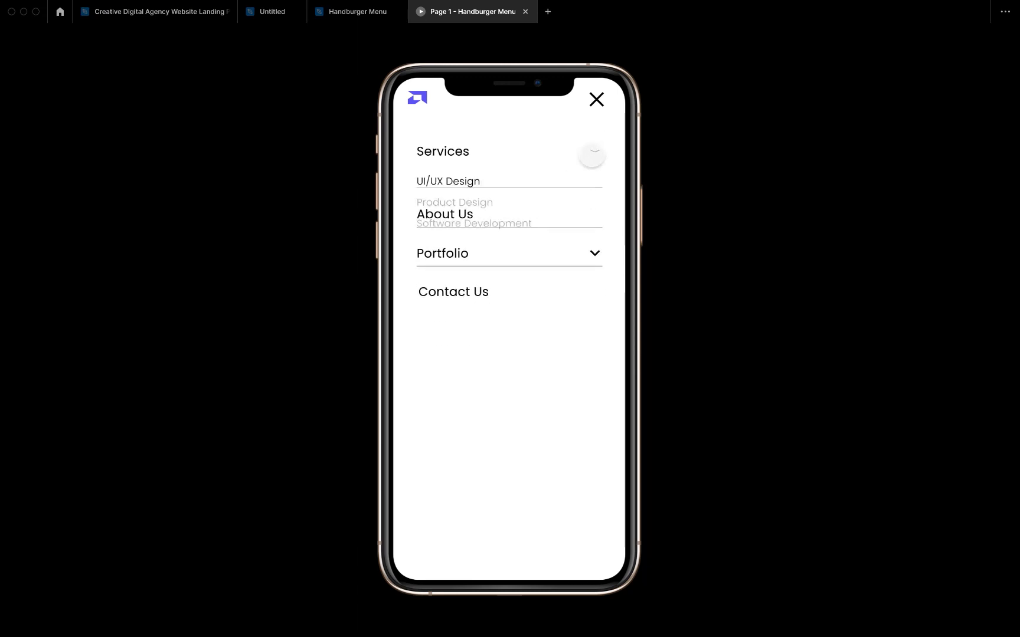
{"action": "left_click", "coordinate": [594, 307]}
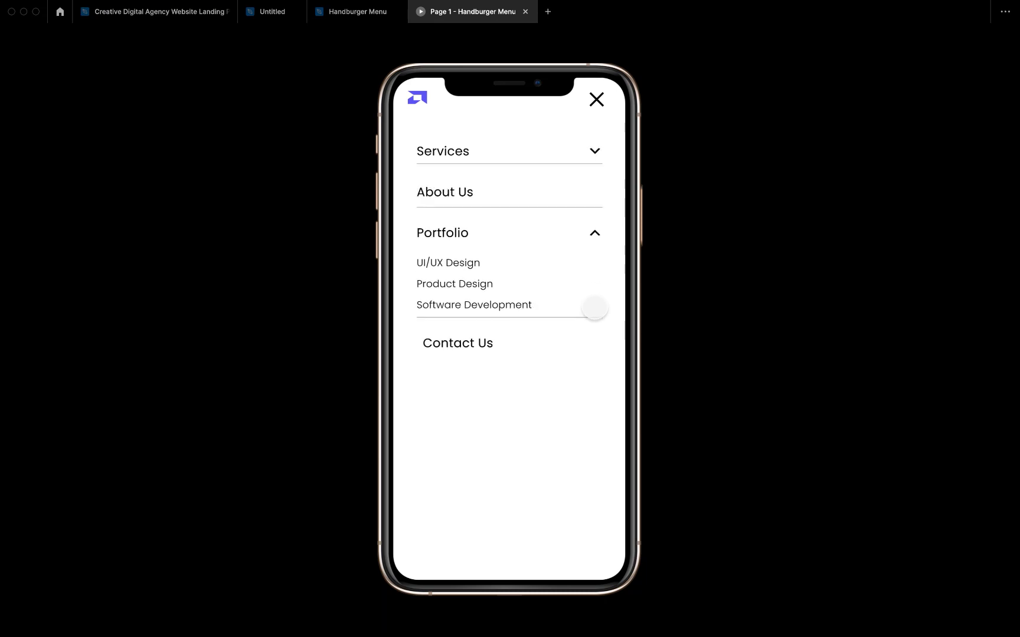
{"action": "left_click", "coordinate": [596, 99]}
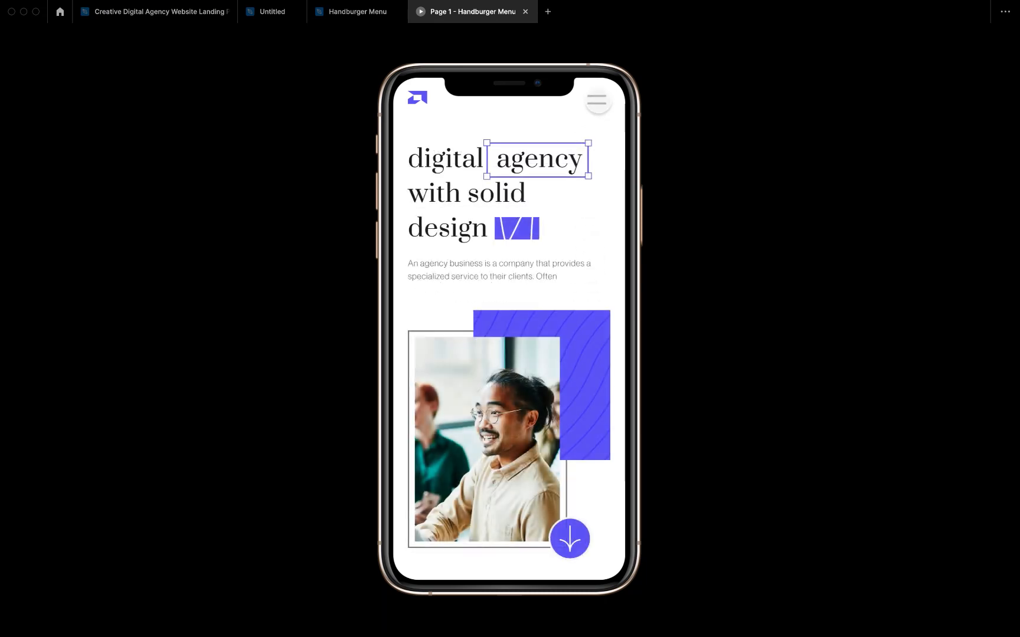
- Test opening, closing and reopening the menu once more with the hamburger and close icons
{"action": "left_click", "coordinate": [596, 101]}
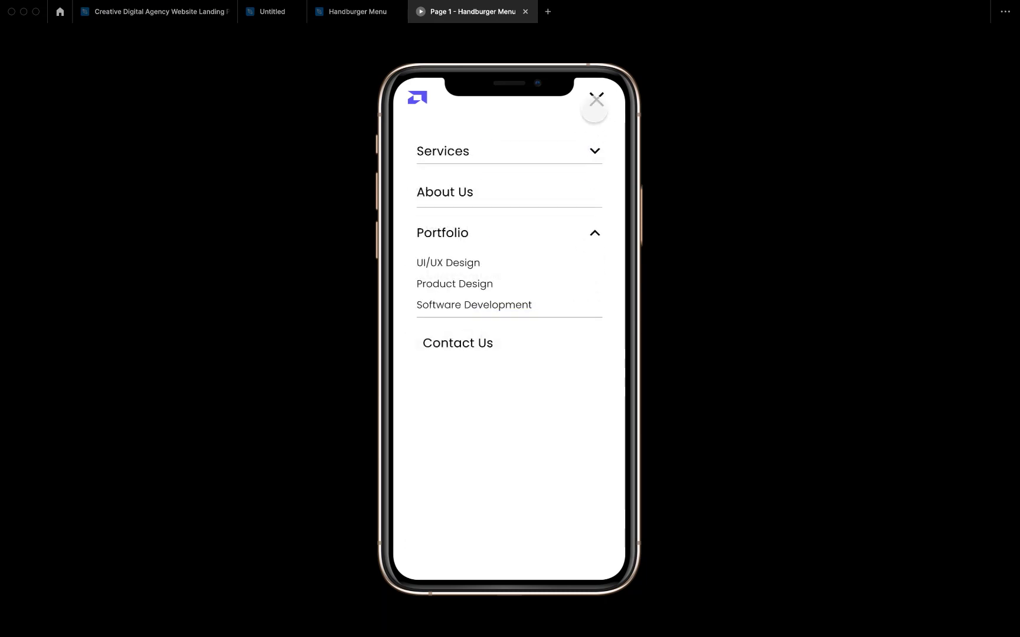
{"action": "left_click", "coordinate": [596, 100]}
{"action": "left_click", "coordinate": [596, 101]}
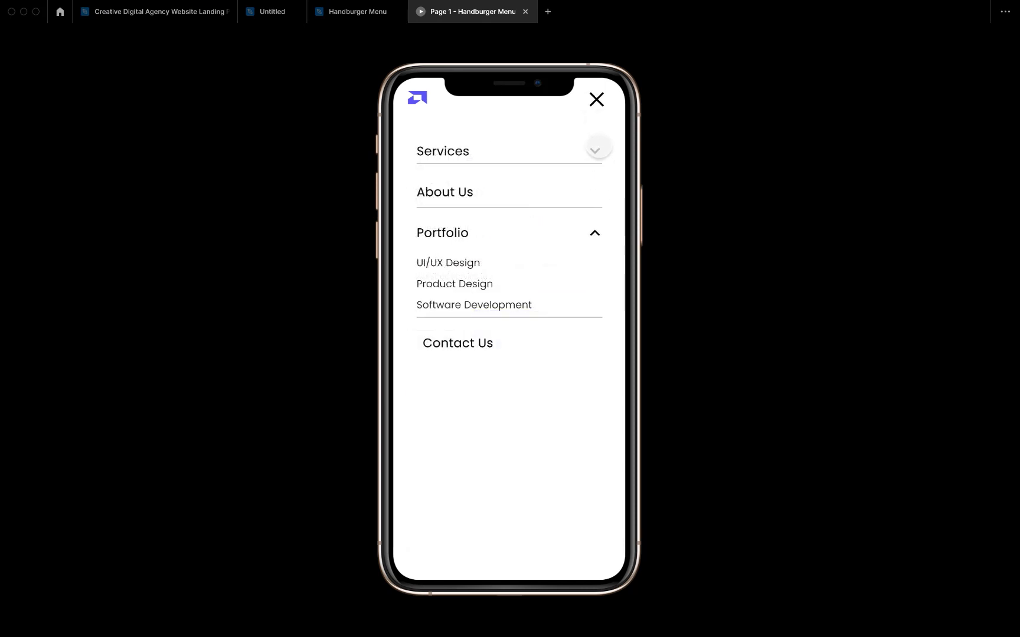